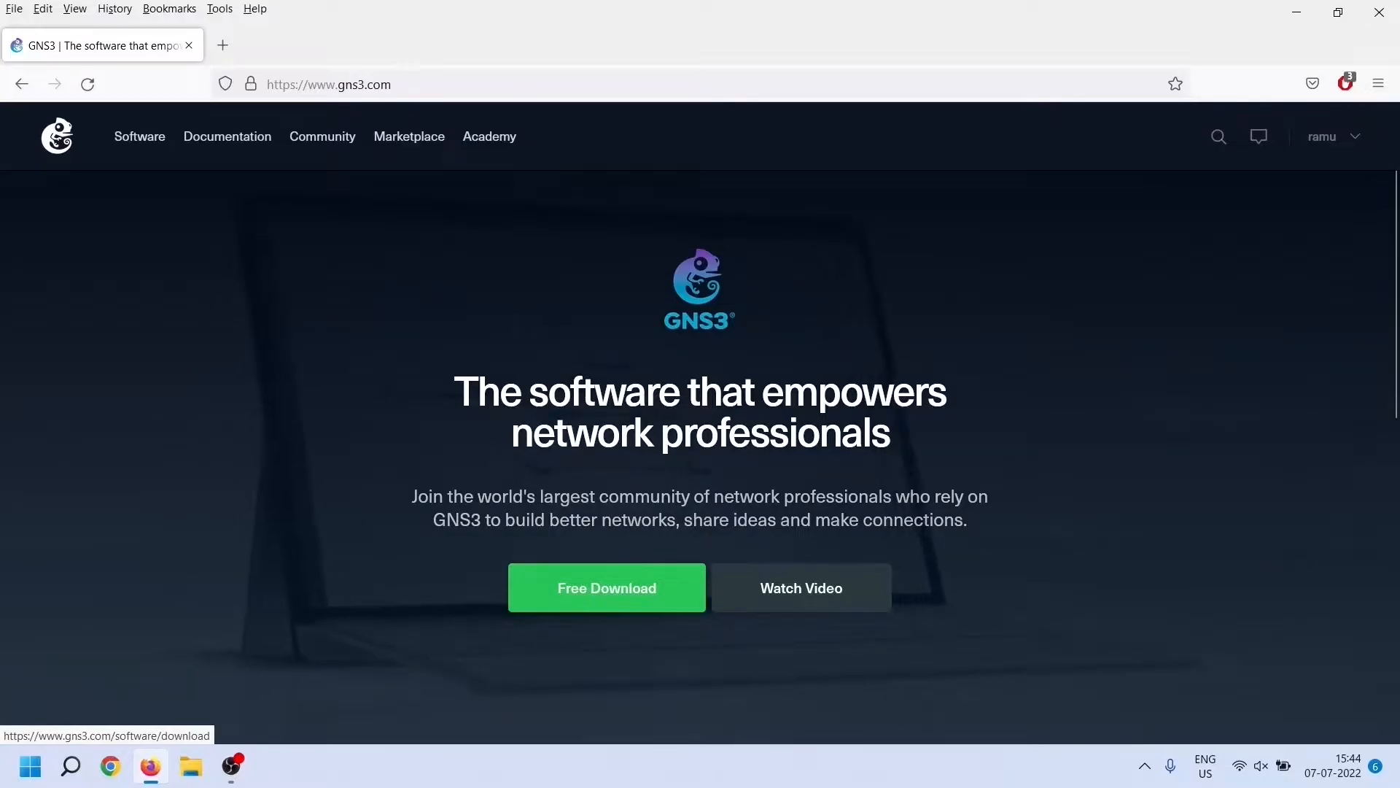
Download the Windows GNS3 2.2.33.1 all-in-one installer and return to the Download GNS3 page
{"action": "left_click", "coordinate": [607, 588]}
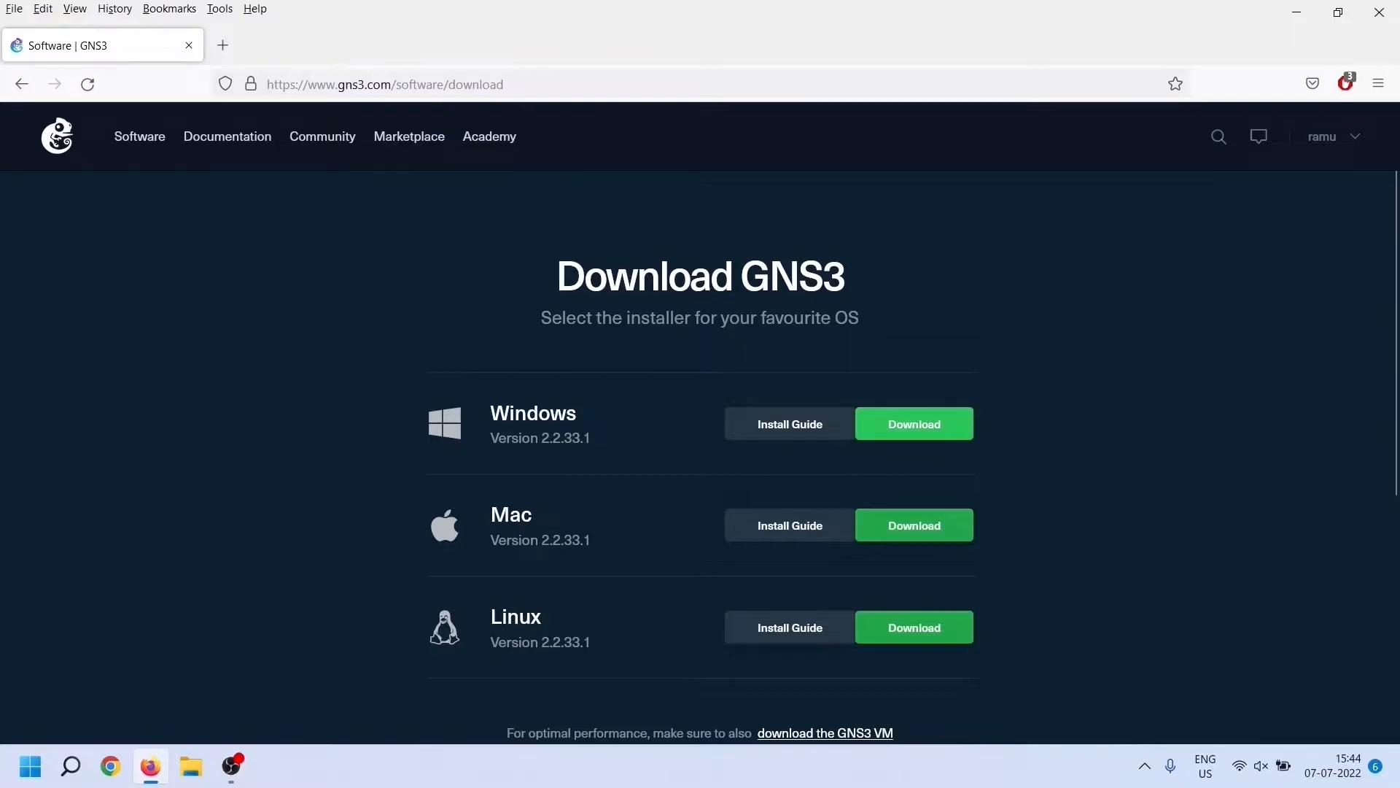
{"action": "left_click", "coordinate": [914, 424]}
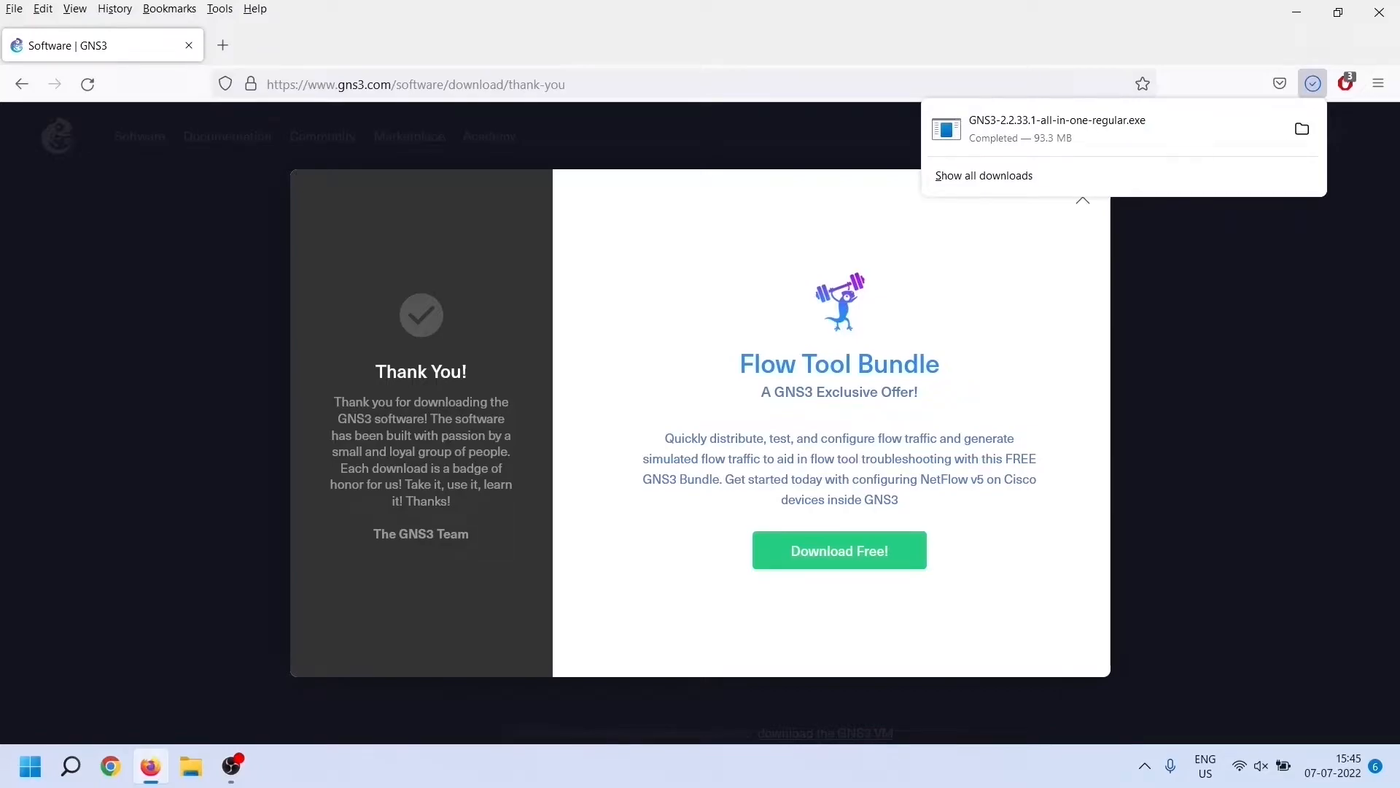
{"action": "left_click", "coordinate": [1084, 201]}
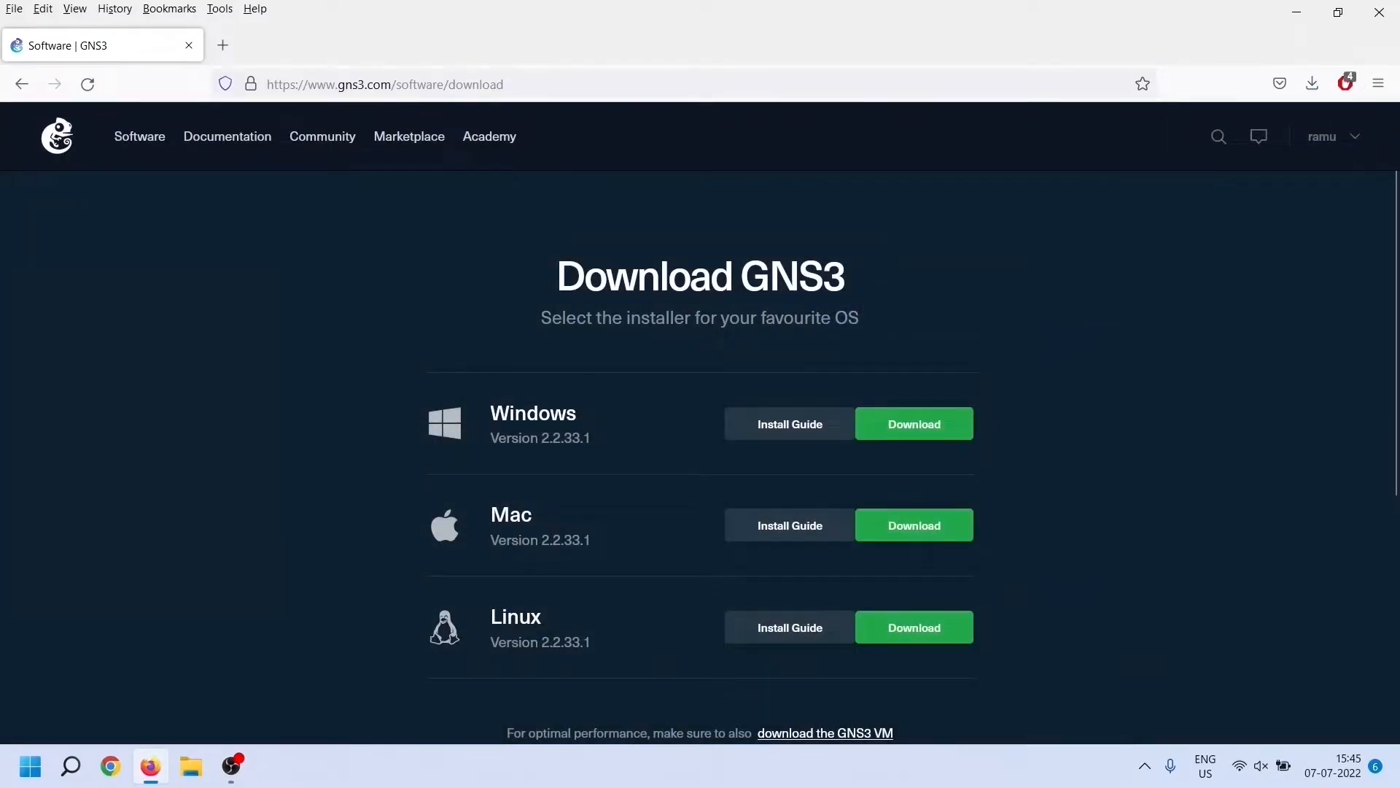
{"action": "scroll", "coordinate": [700, 455], "scroll_direction": "down", "scroll_amount": 3}
{"action": "scroll", "coordinate": [700, 456], "scroll_direction": "up", "scroll_amount": 2}
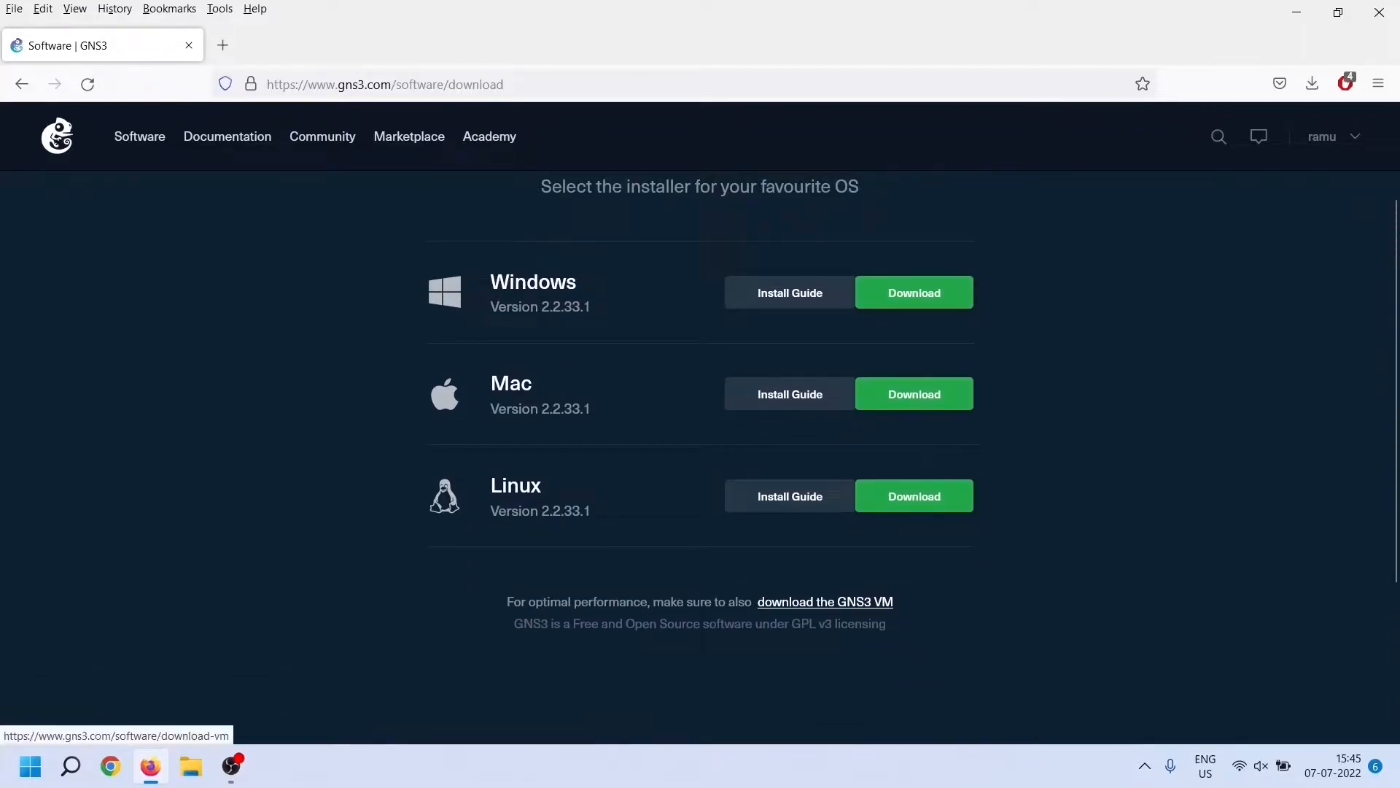
Download the GNS3 VM 2.2.33.1 zip for VMware Workstation and Fusion
{"action": "left_click", "coordinate": [825, 601]}
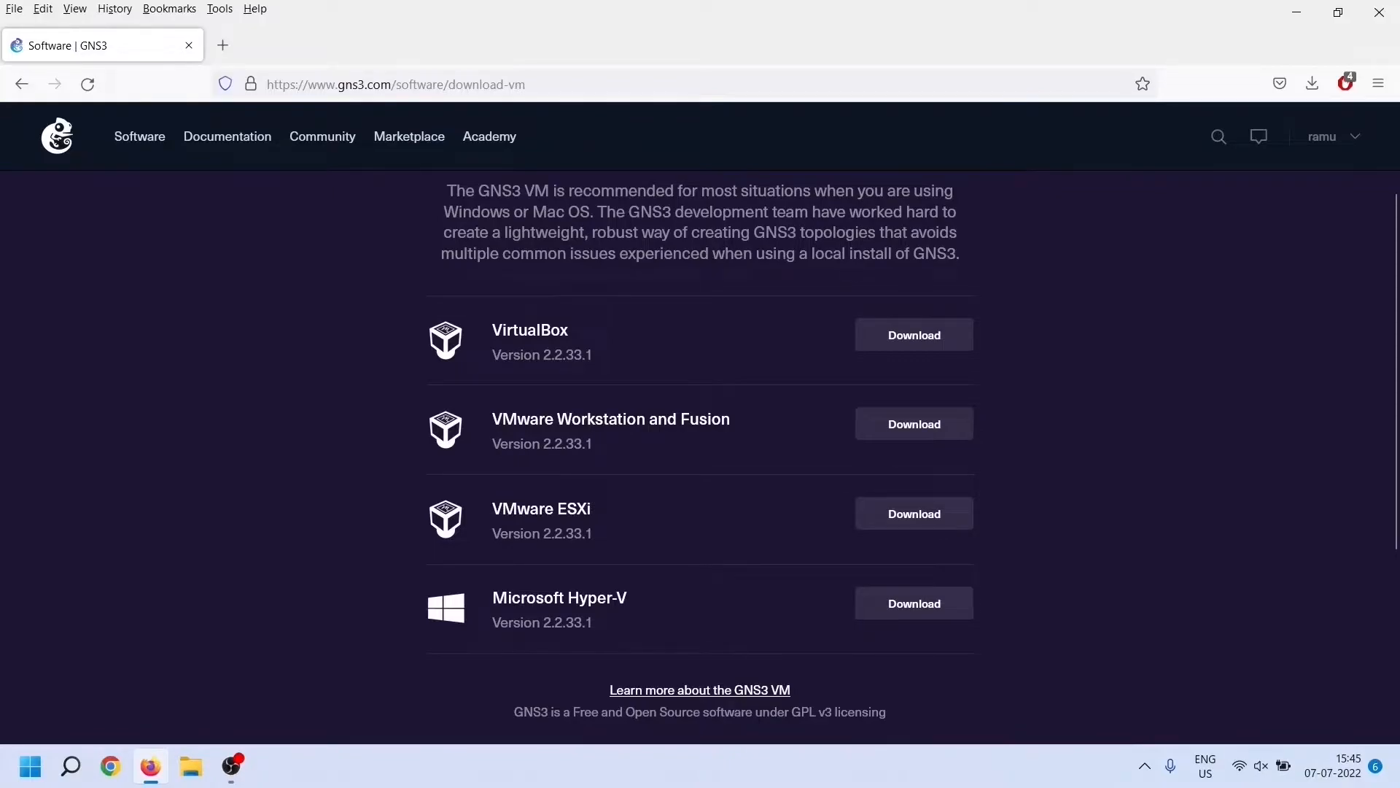
{"action": "left_click", "coordinate": [915, 424]}
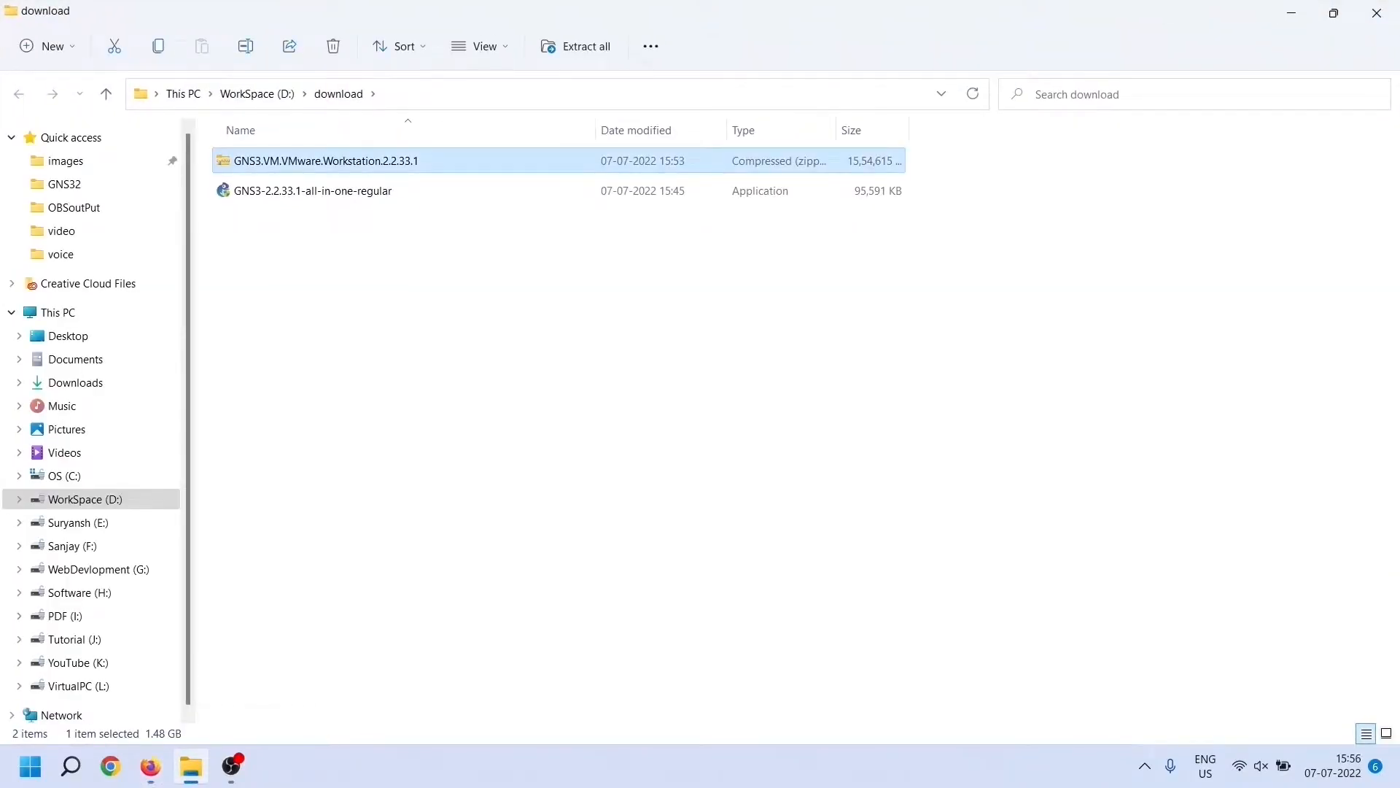
Run GNS3-2.2.33.1-all-in-one-regular.exe from the D:\download folder
{"action": "left_click", "coordinate": [314, 191]}
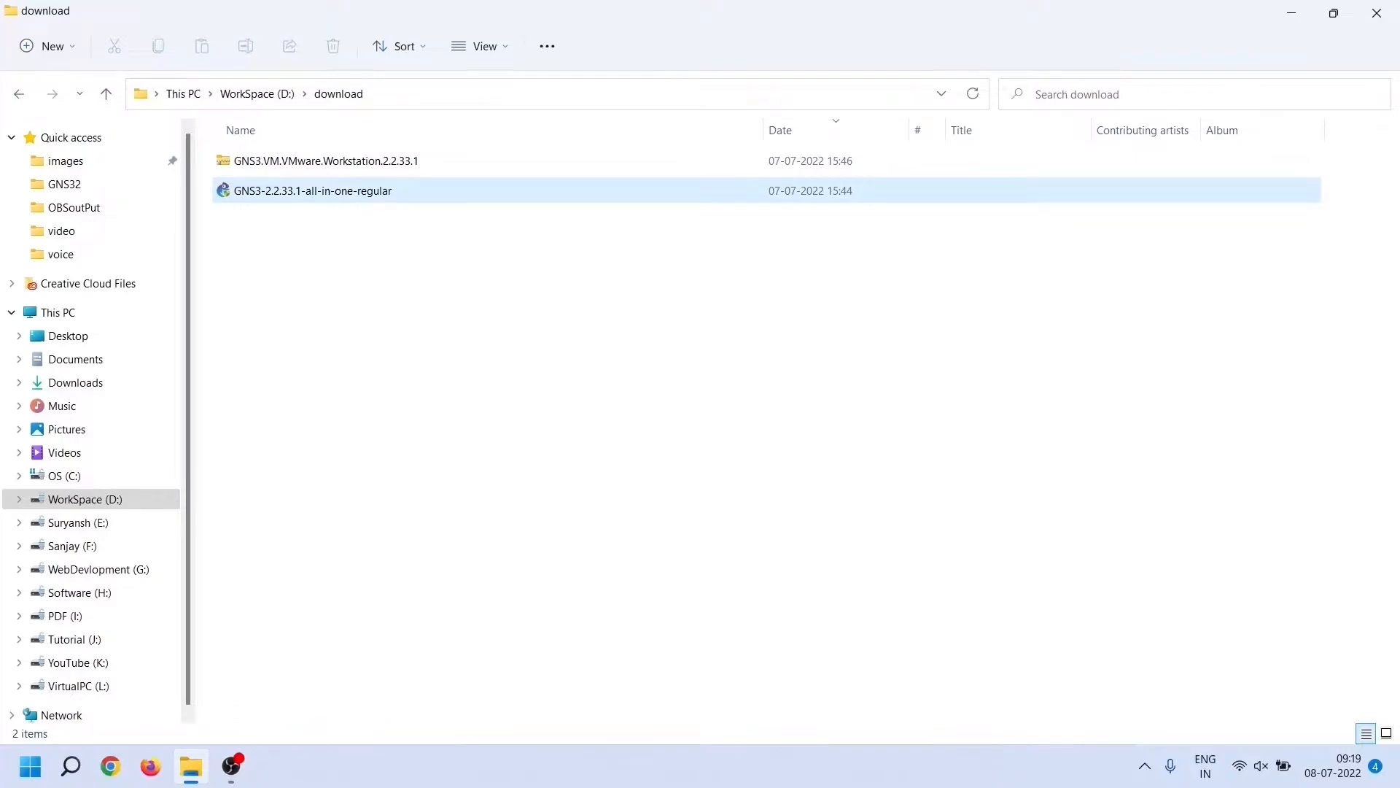
{"action": "double_click", "coordinate": [405, 191]}
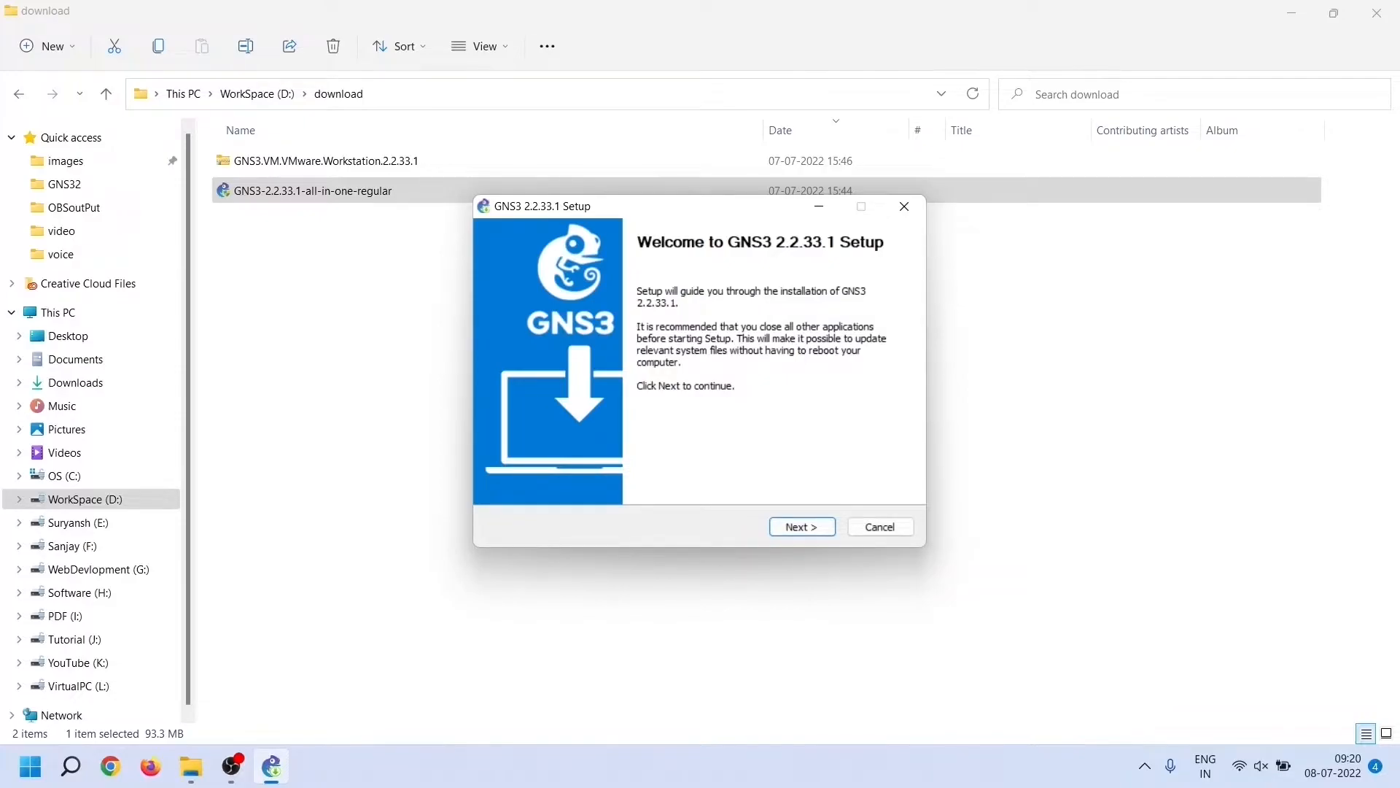
Accept the GPL licence, keep the GNS3 Start Menu folder and the default components after reviewing Tools
{"action": "key", "text": "Return"}
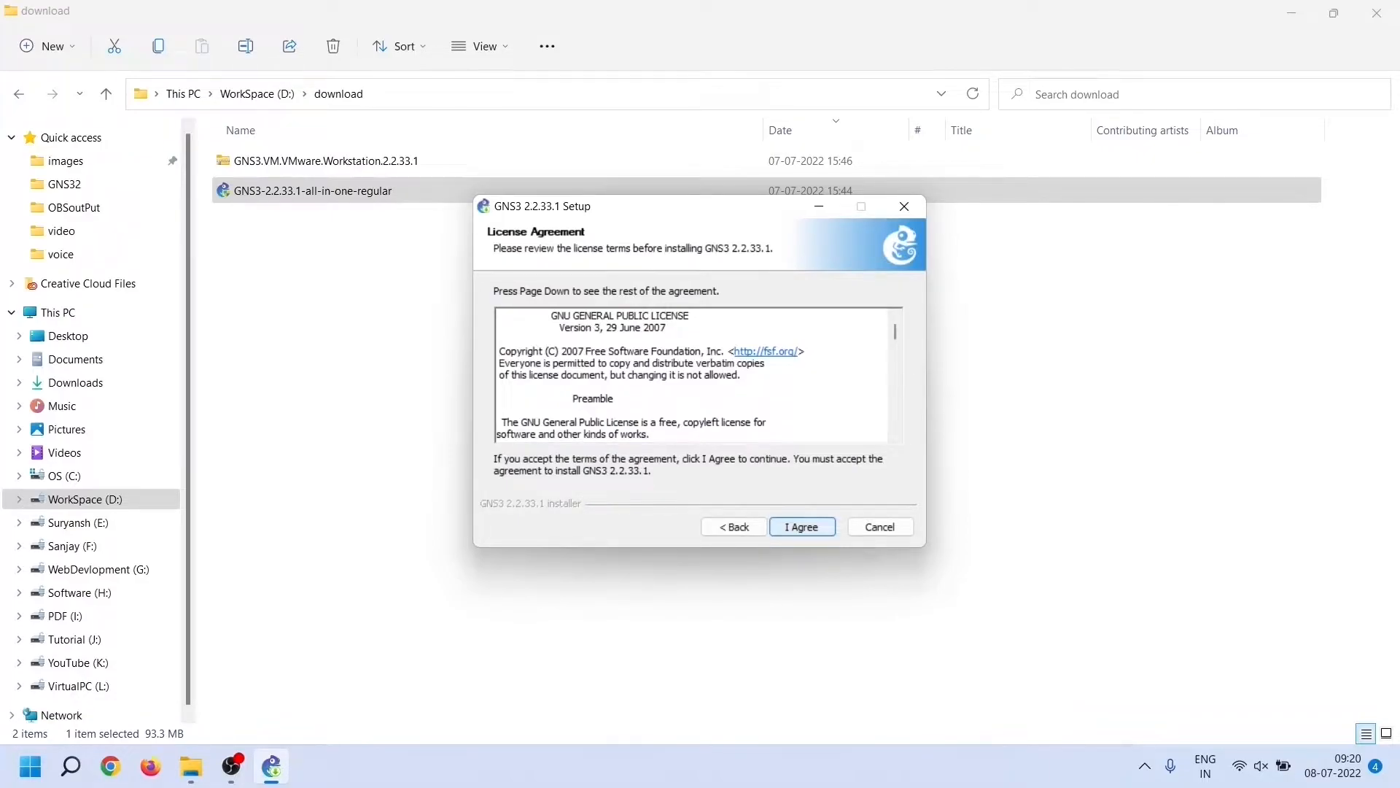
{"action": "key", "text": "Return"}
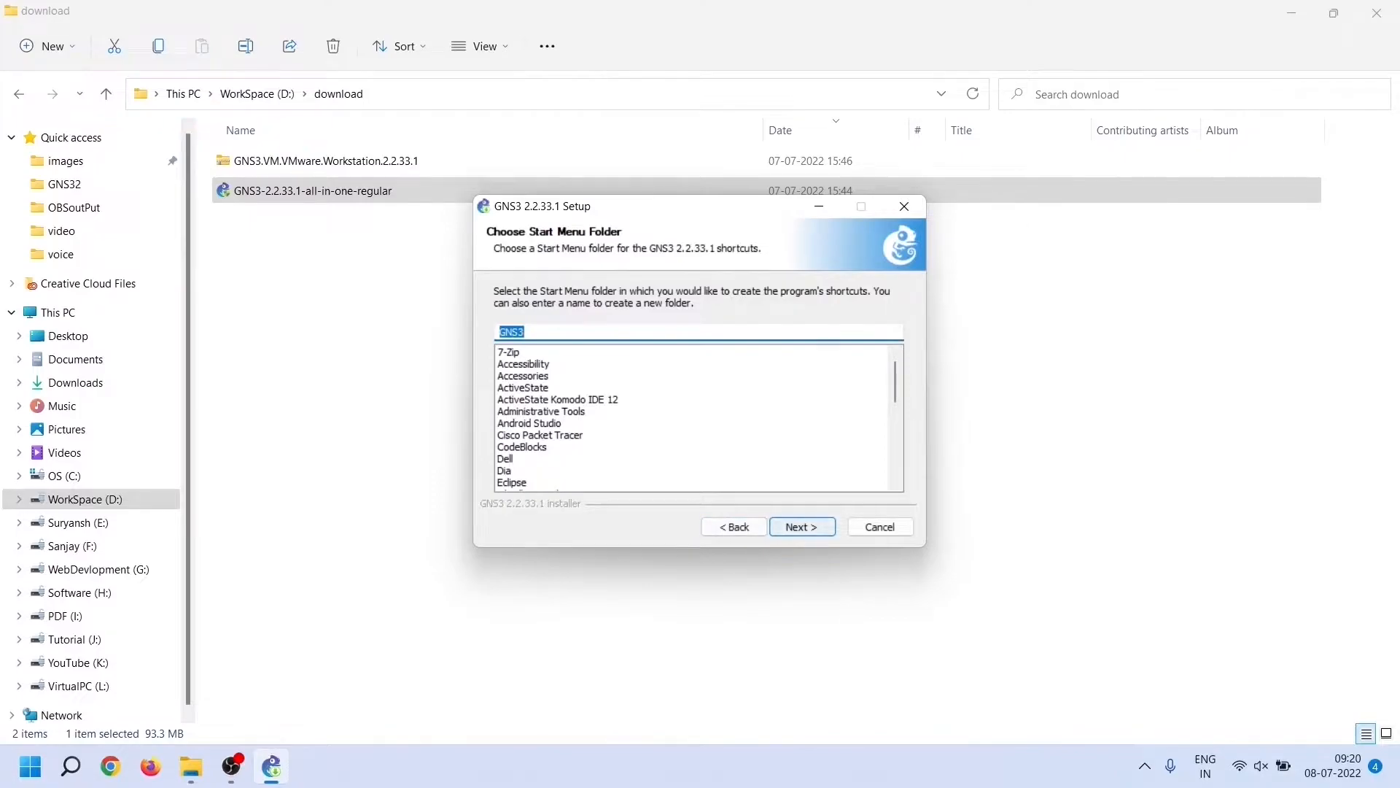
{"action": "left_click", "coordinate": [802, 527]}
{"action": "left_click", "coordinate": [647, 413]}
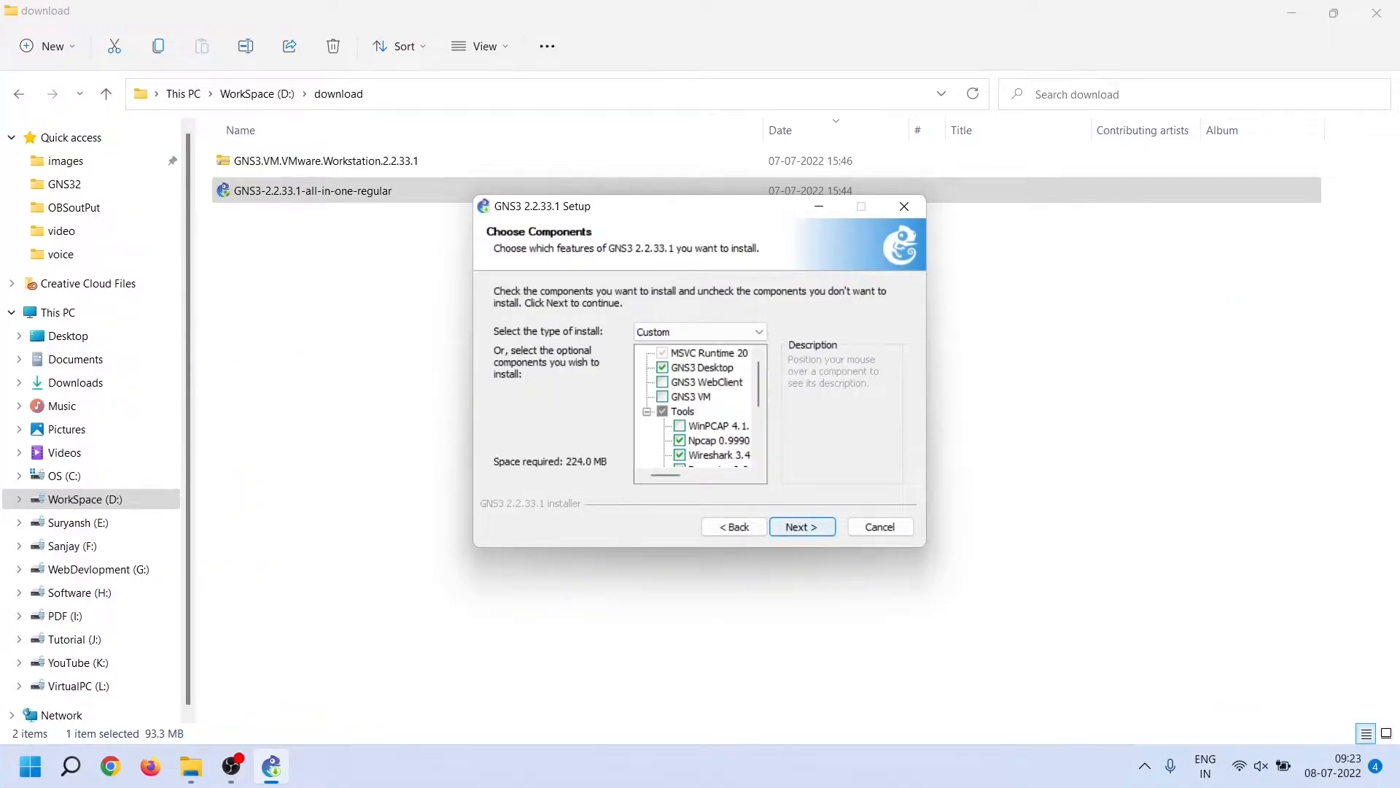
{"action": "key", "text": "Return"}
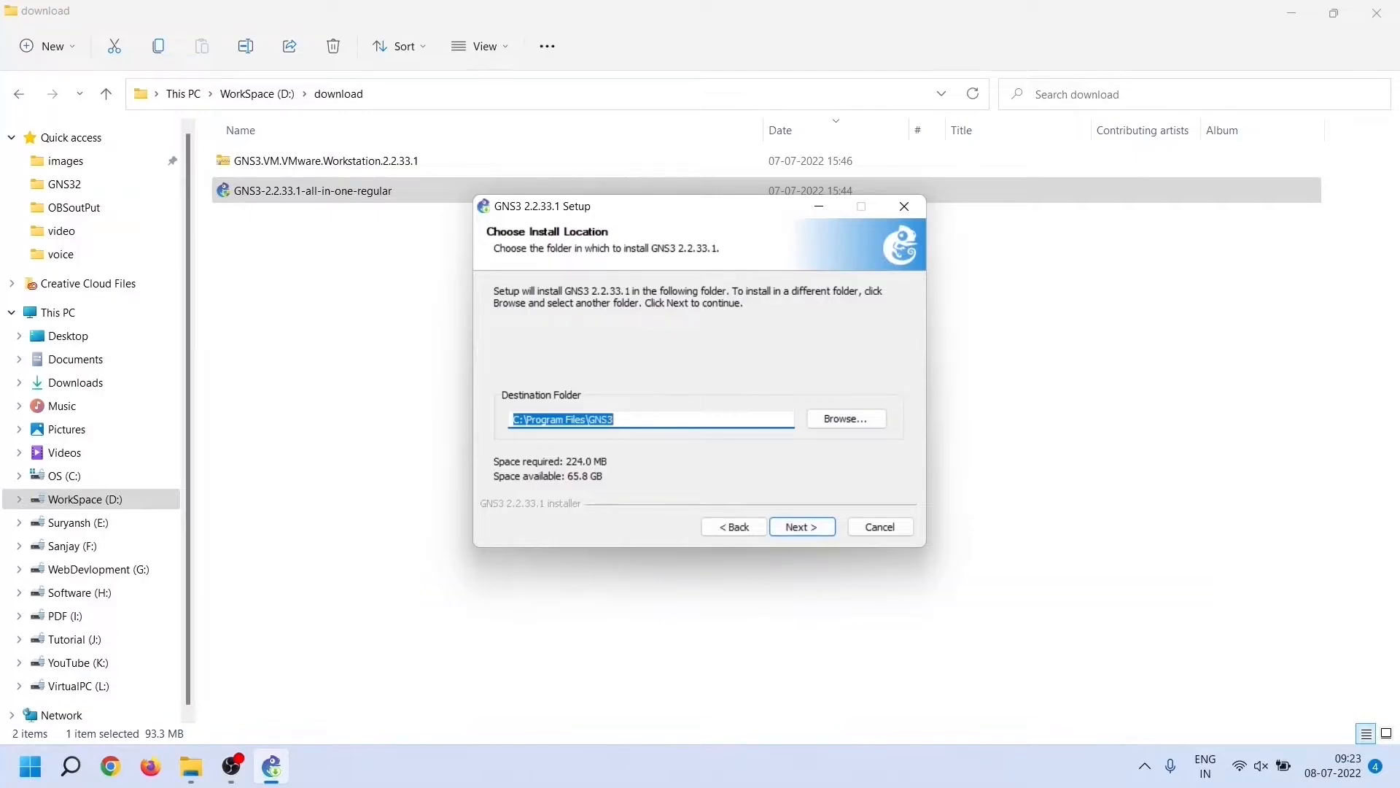
Create a GNS3 folder on VirtualPC (L:), set L:\GNS3\ as destination, and start installing
{"action": "left_click", "coordinate": [617, 419]}
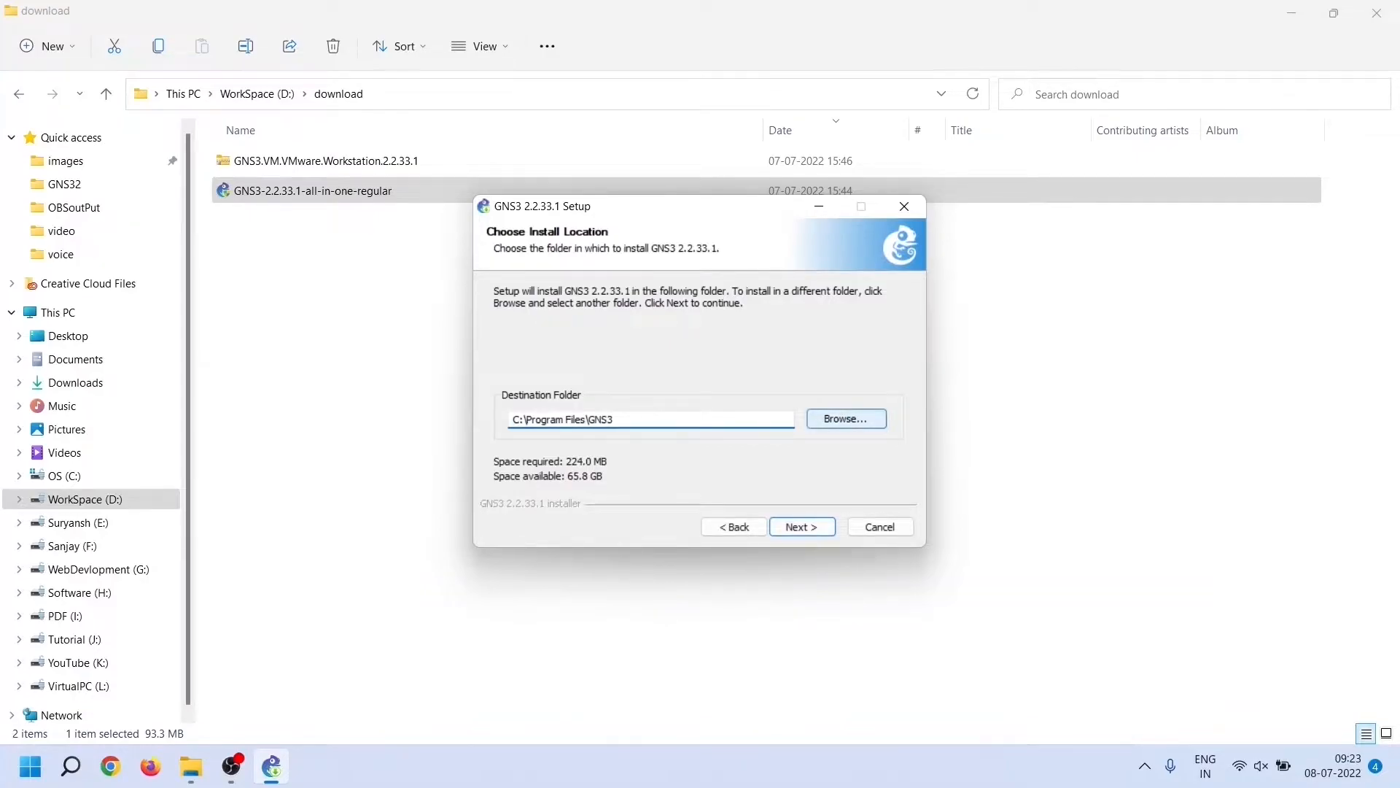
{"action": "left_click", "coordinate": [846, 419]}
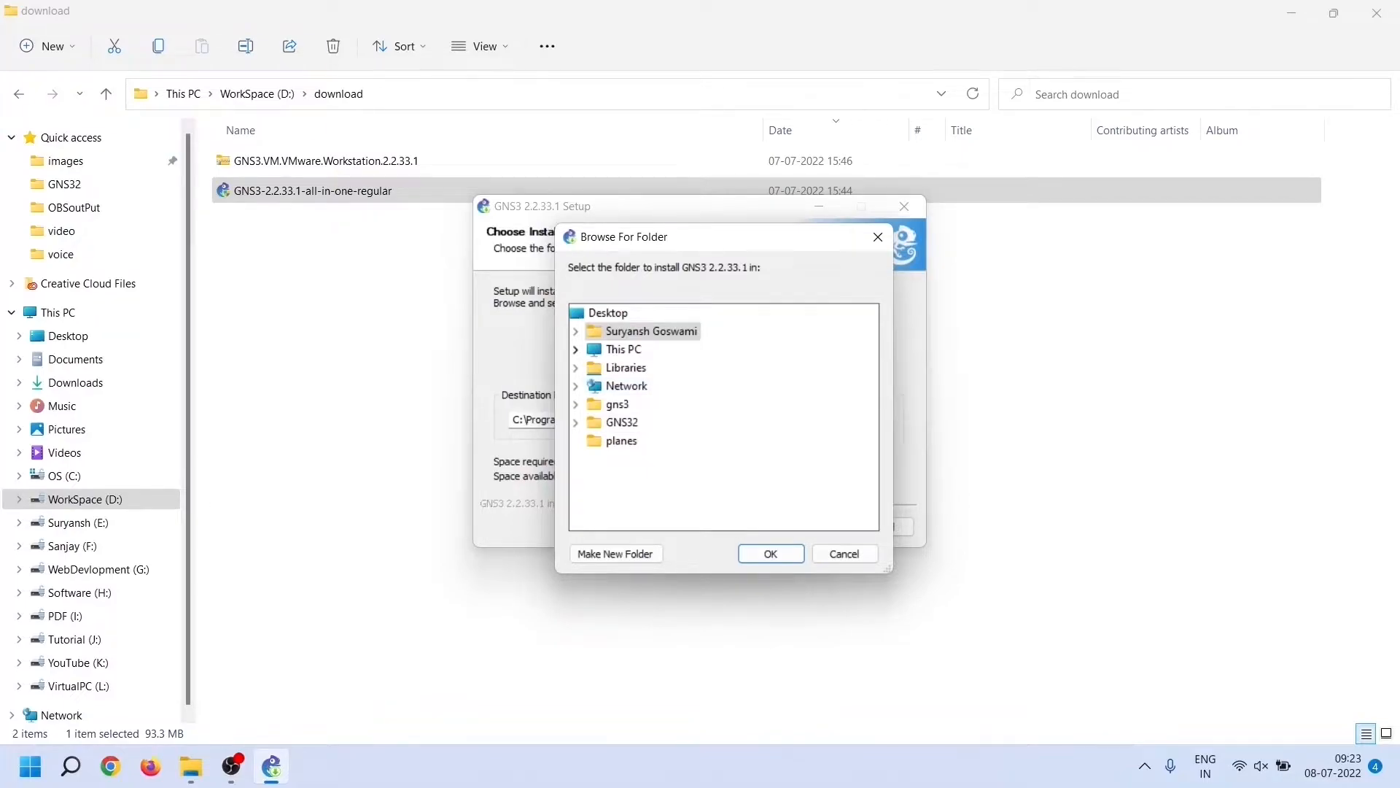
{"action": "left_click", "coordinate": [576, 349]}
{"action": "scroll", "coordinate": [639, 442], "scroll_direction": "down", "scroll_amount": 3}
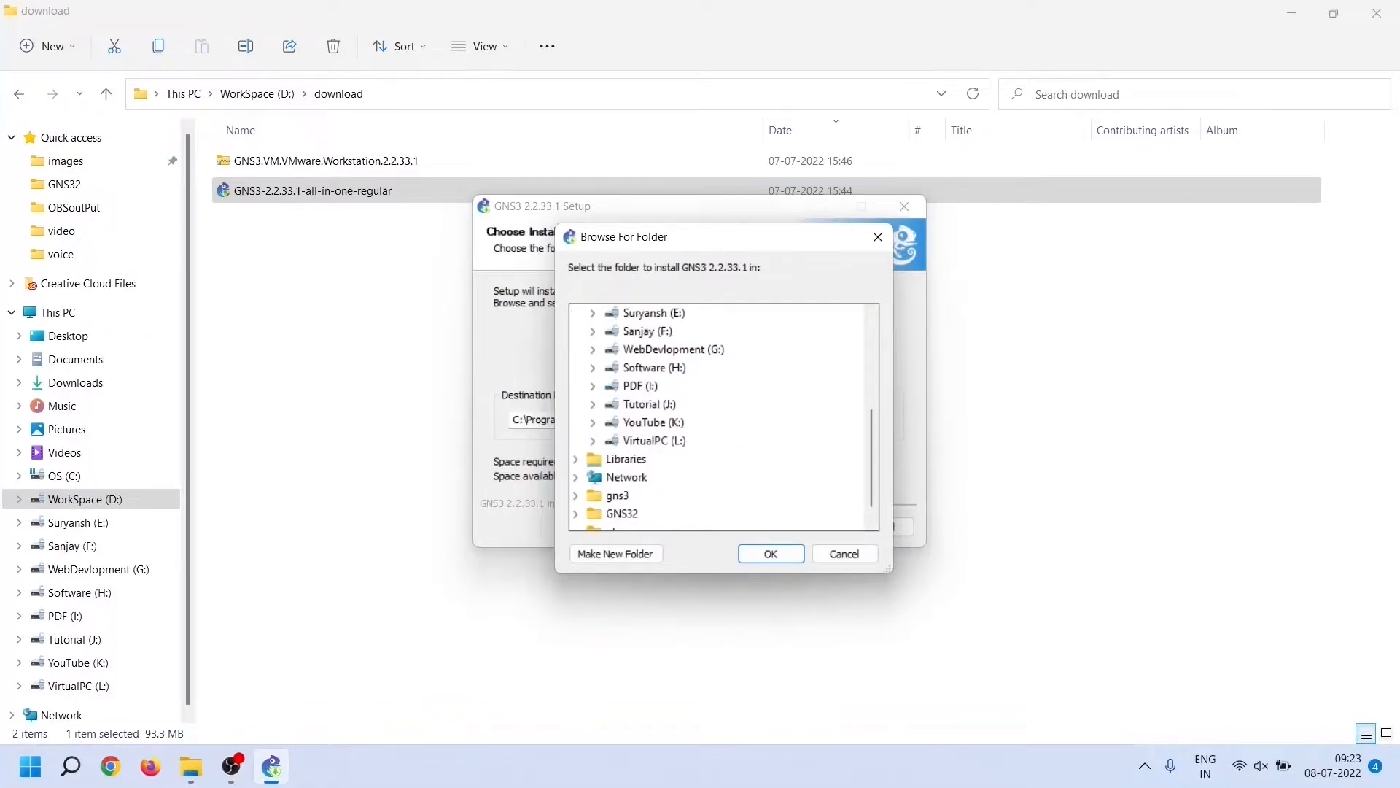
{"action": "left_click", "coordinate": [593, 440]}
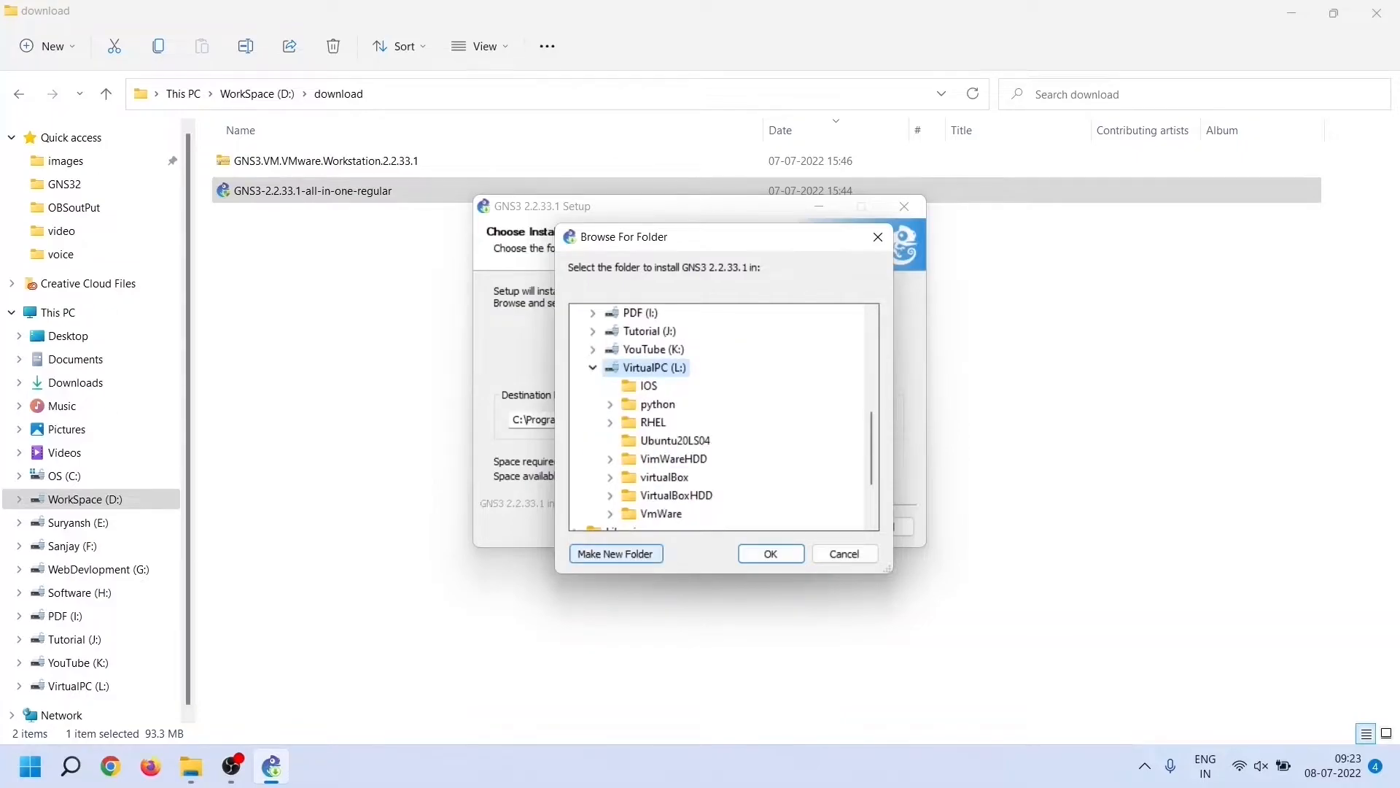
{"action": "left_click", "coordinate": [616, 554]}
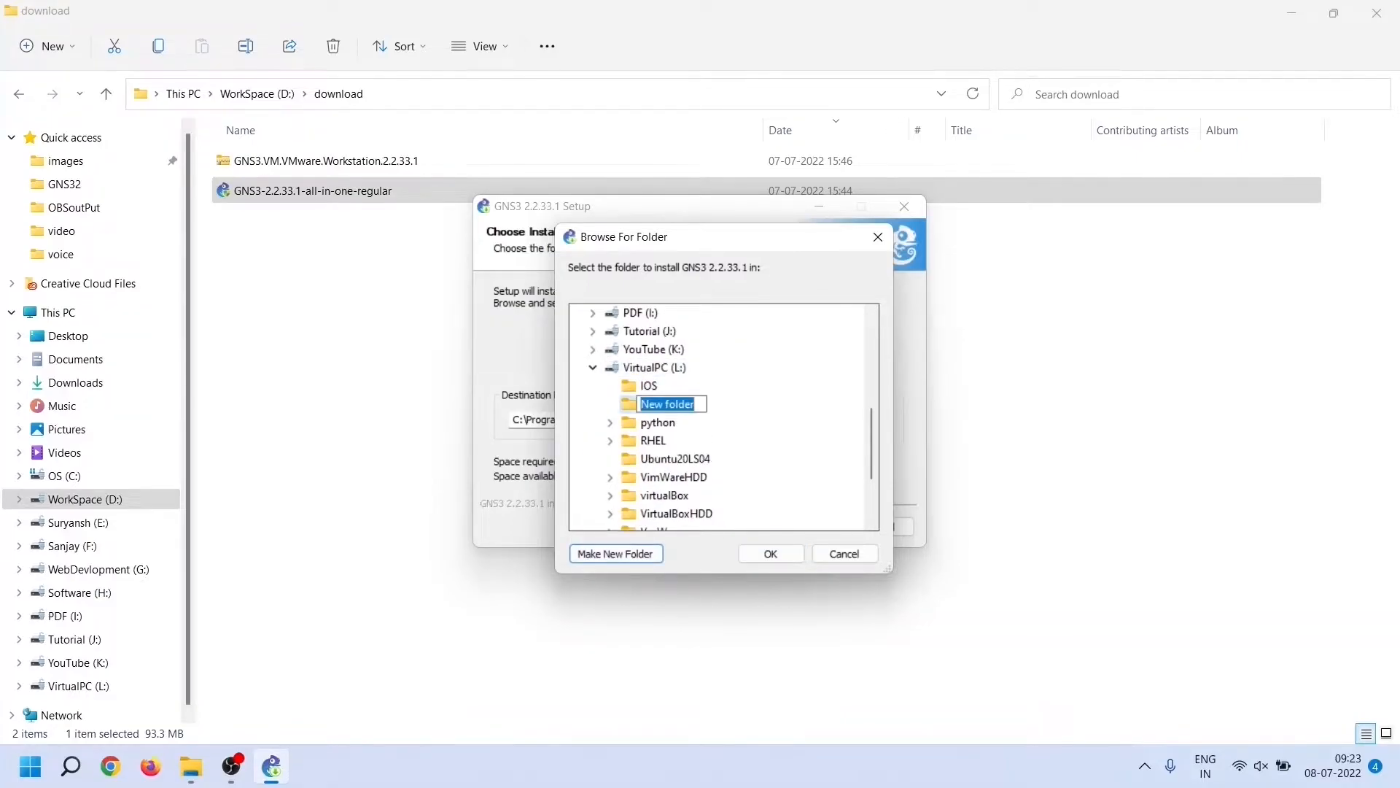
{"action": "type", "text": "GNS3"}
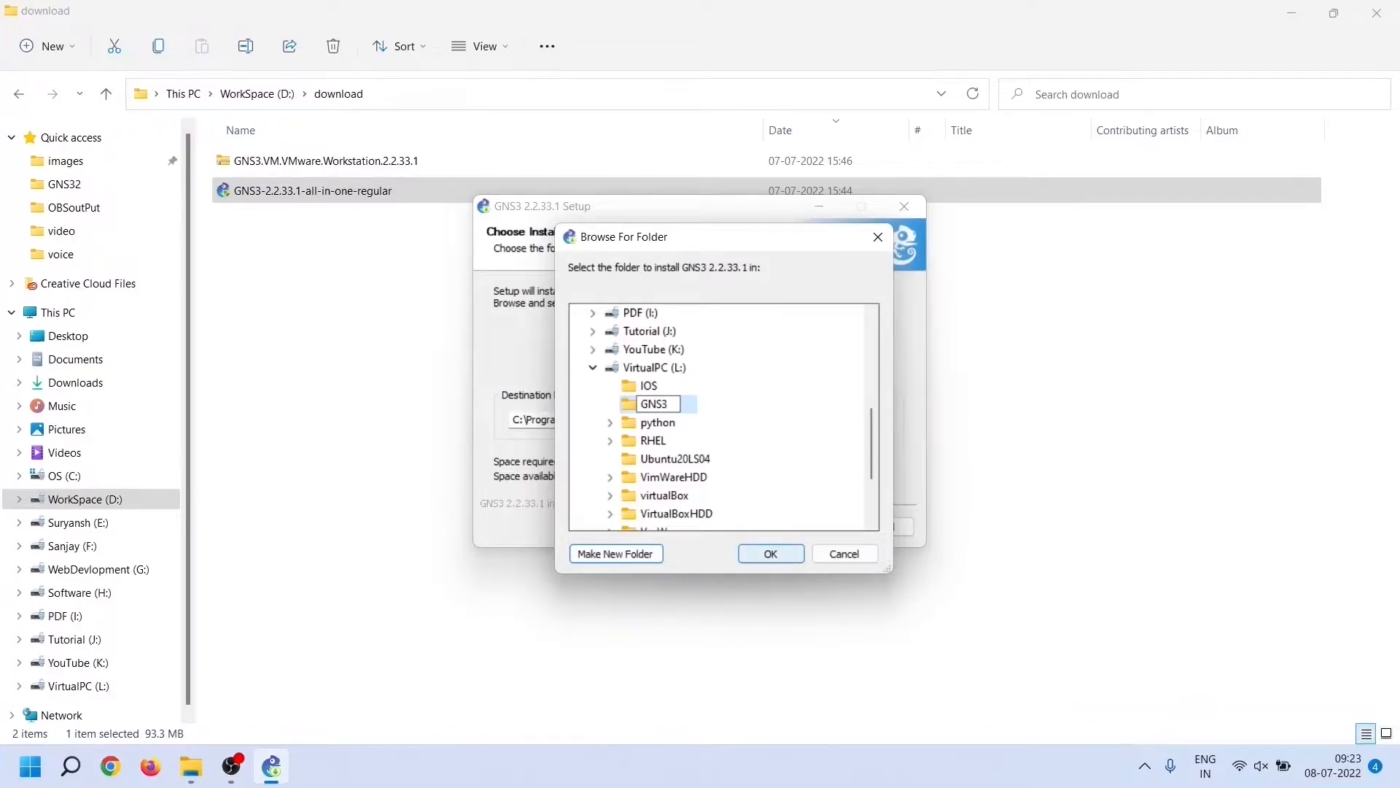
{"action": "left_click", "coordinate": [771, 553]}
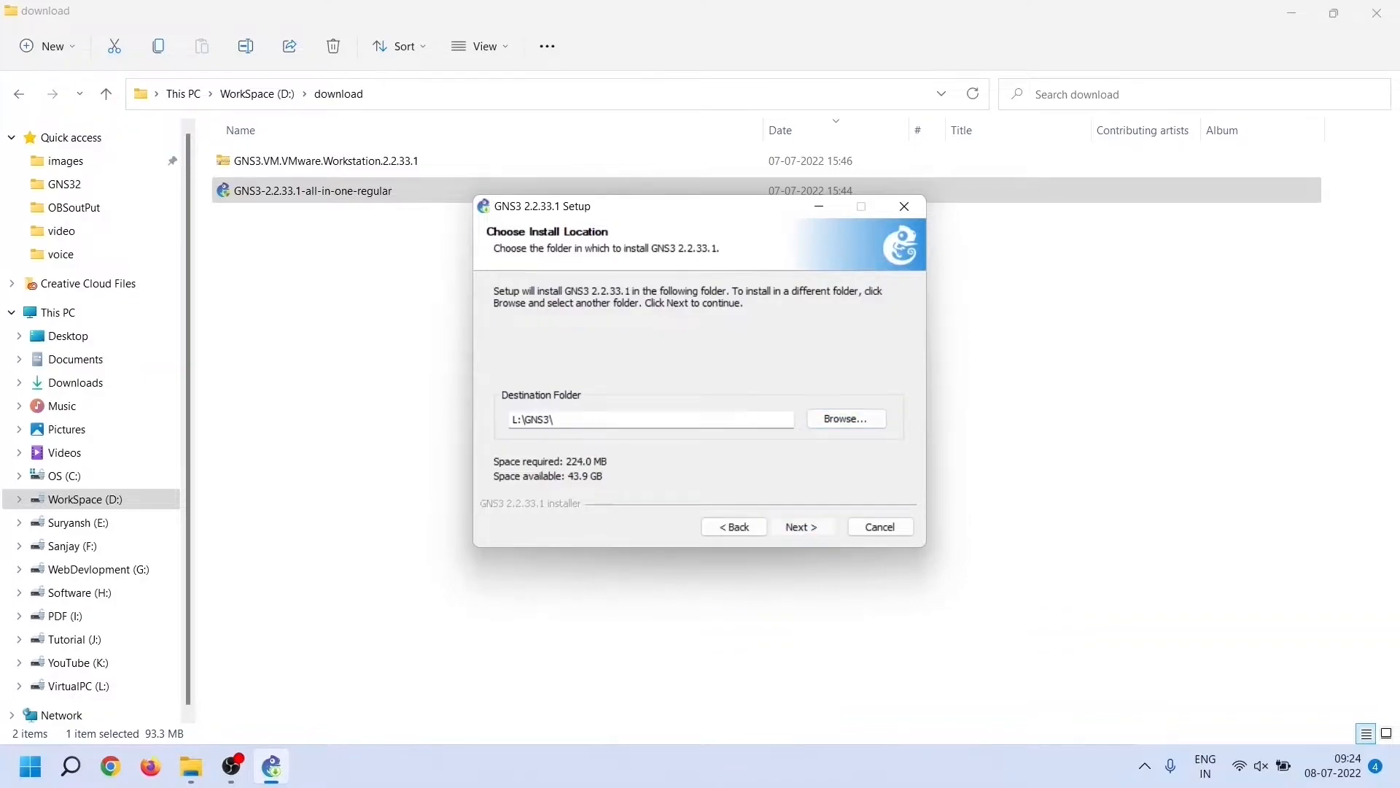
{"action": "left_click", "coordinate": [802, 527]}
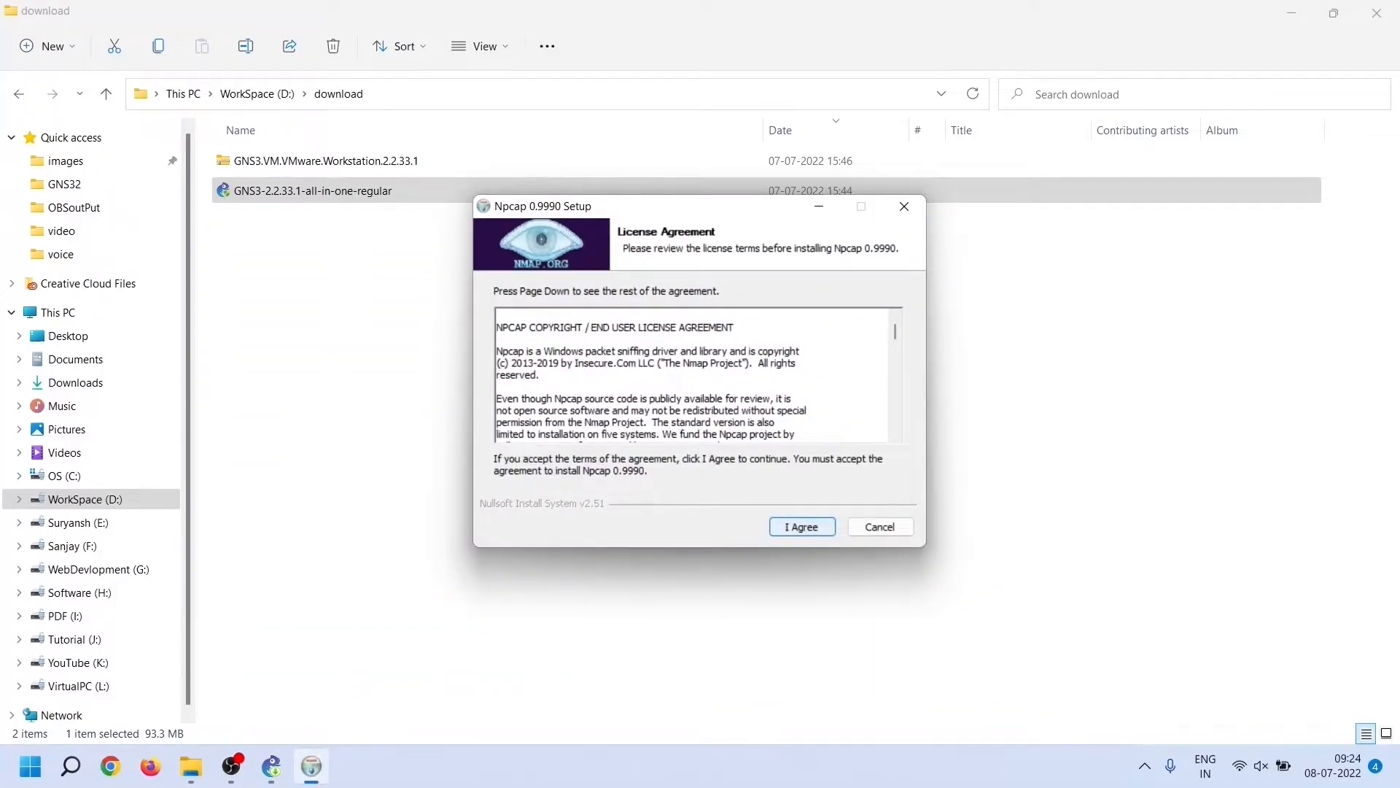
Accept the Npcap 0.9990 licence and finish its installation
{"action": "key", "text": "Return"}
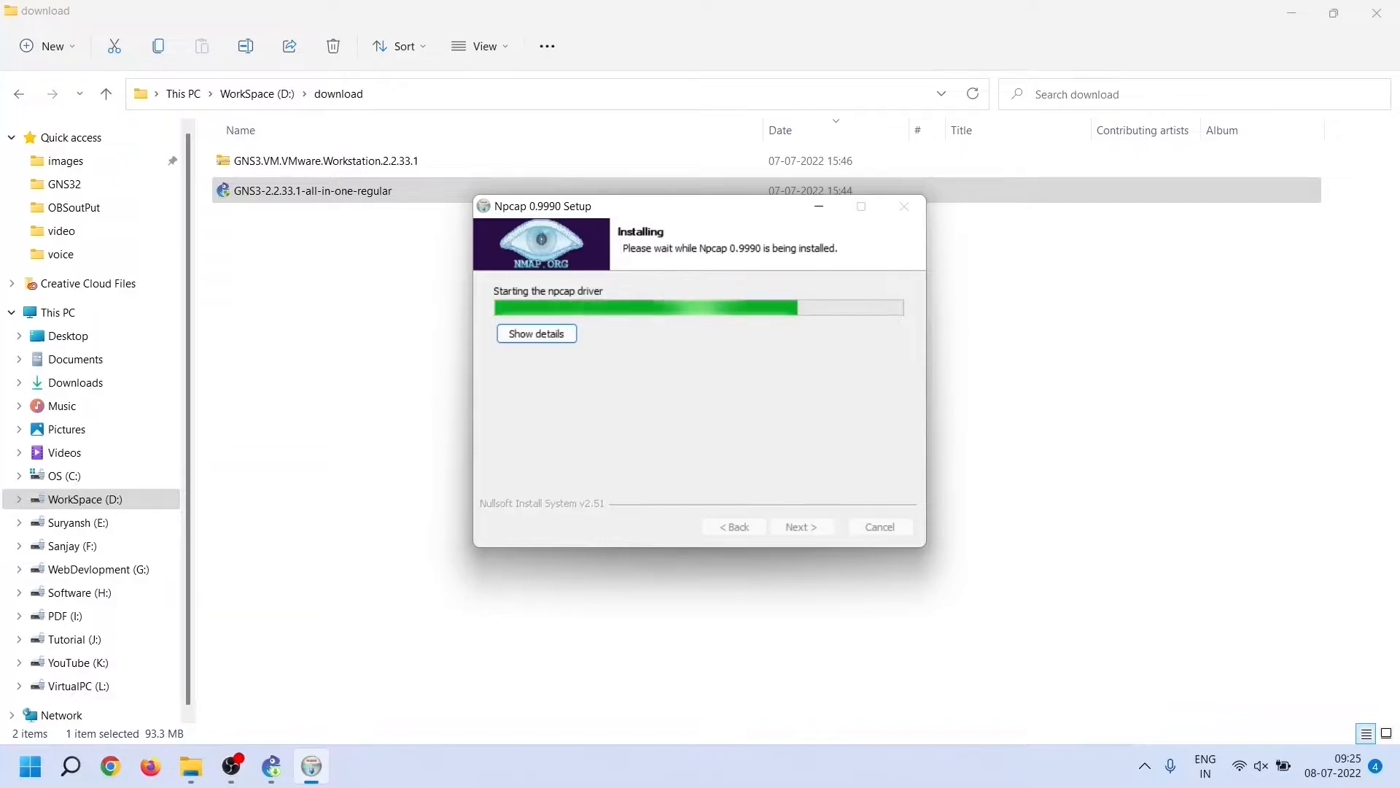
{"action": "key", "text": "Return"}
{"action": "key", "text": "Return"}
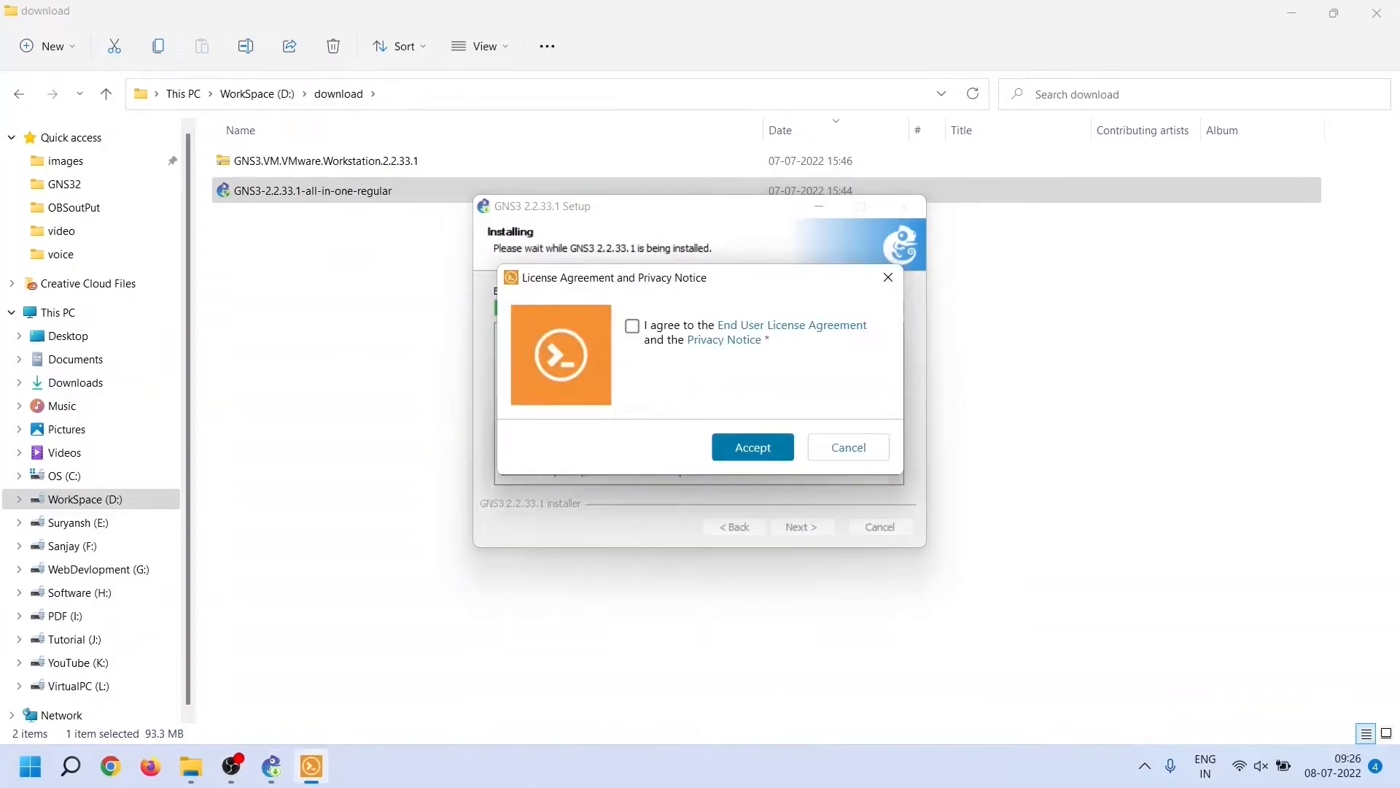
Agree to the Solar-PuTTY licence and privacy notice and submit an e-mail address
{"action": "left_click", "coordinate": [631, 325]}
{"action": "left_click", "coordinate": [723, 446]}
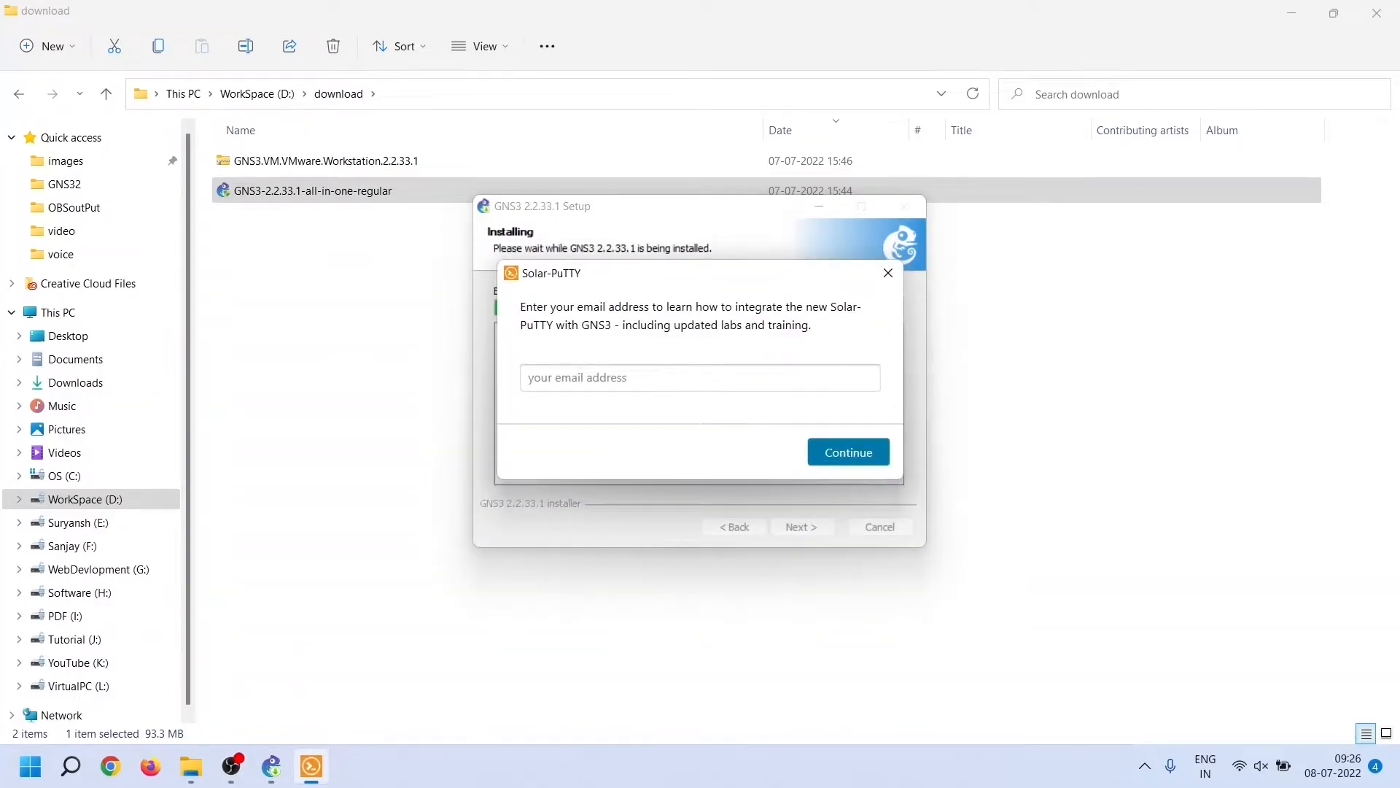
{"action": "left_click", "coordinate": [635, 378]}
{"action": "key", "text": "Return"}
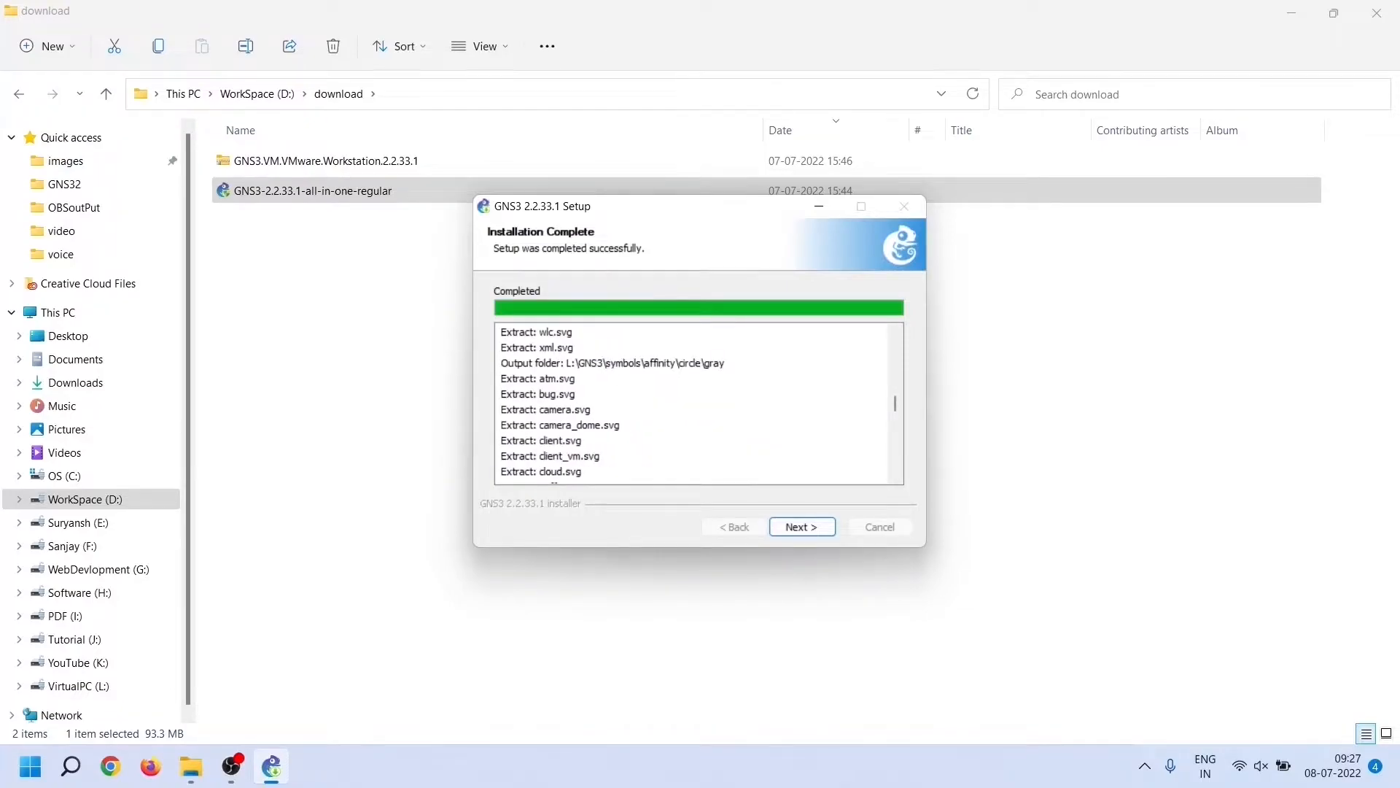
Continue past Installation Complete, decline the Solarwinds Standard Toolset, and reach the completion page
{"action": "scroll", "coordinate": [699, 403], "scroll_direction": "down", "scroll_amount": 20}
{"action": "left_click", "coordinate": [803, 527]}
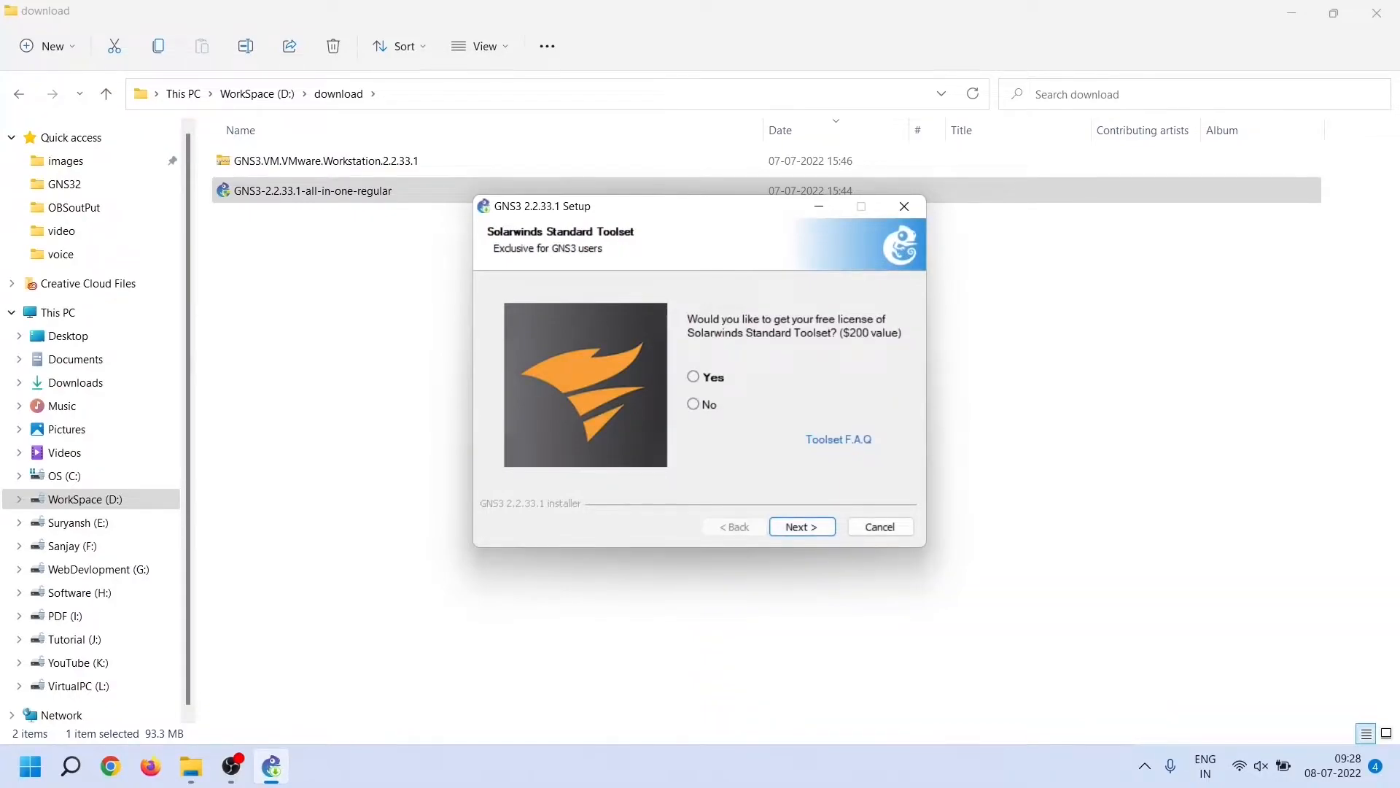
{"action": "left_click", "coordinate": [694, 404]}
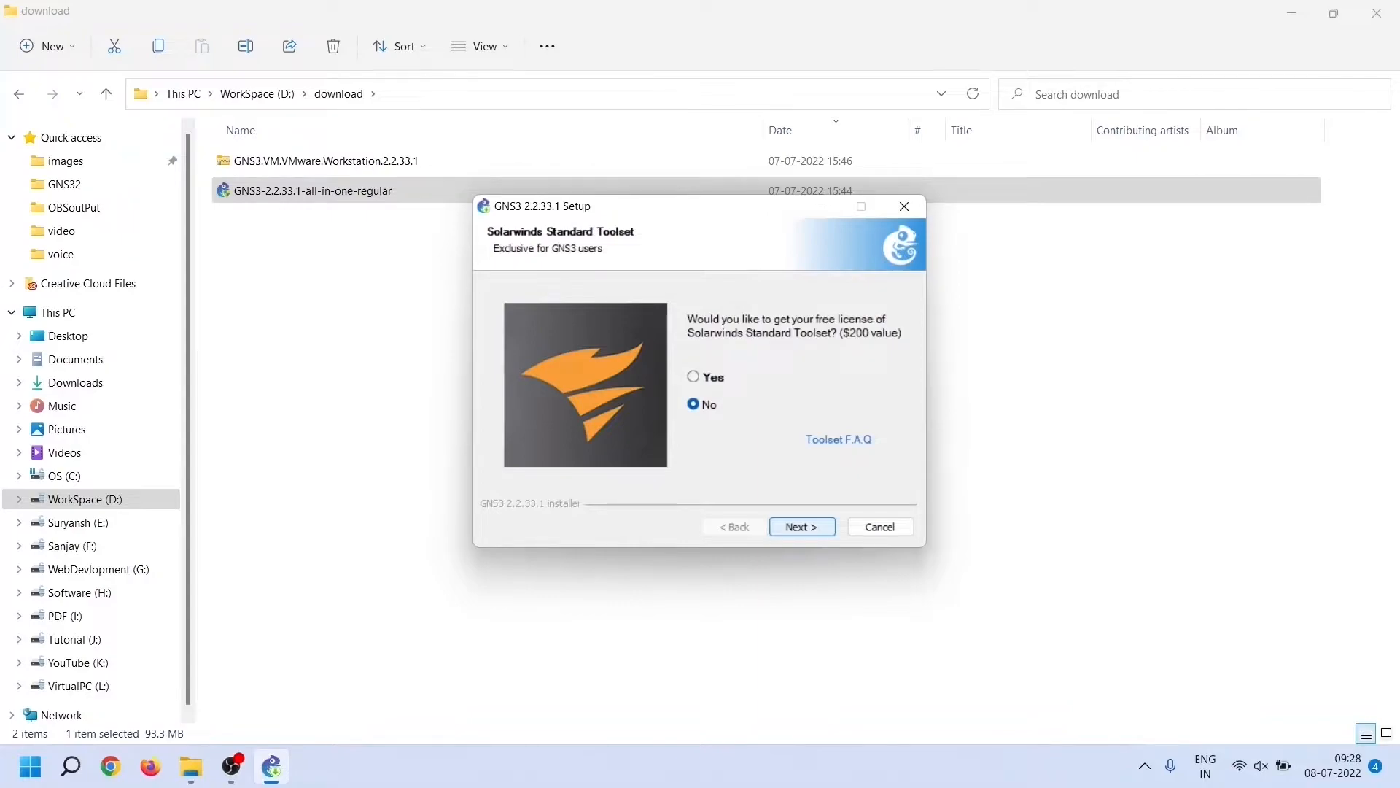
{"action": "key", "text": "Return"}
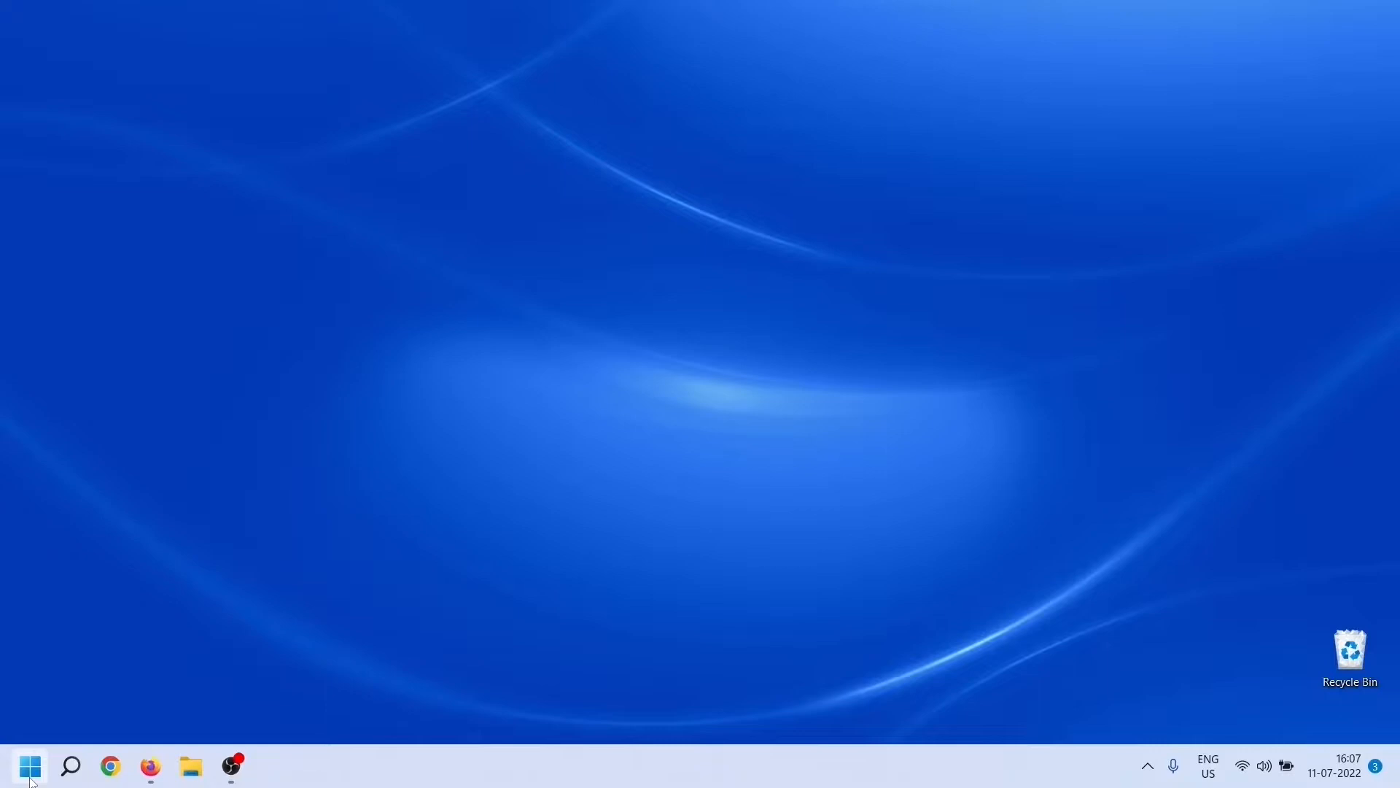
Open File Explorer and browse into the GNS3 folder on the VirtualPC (L:) drive
{"action": "left_click", "coordinate": [30, 766]}
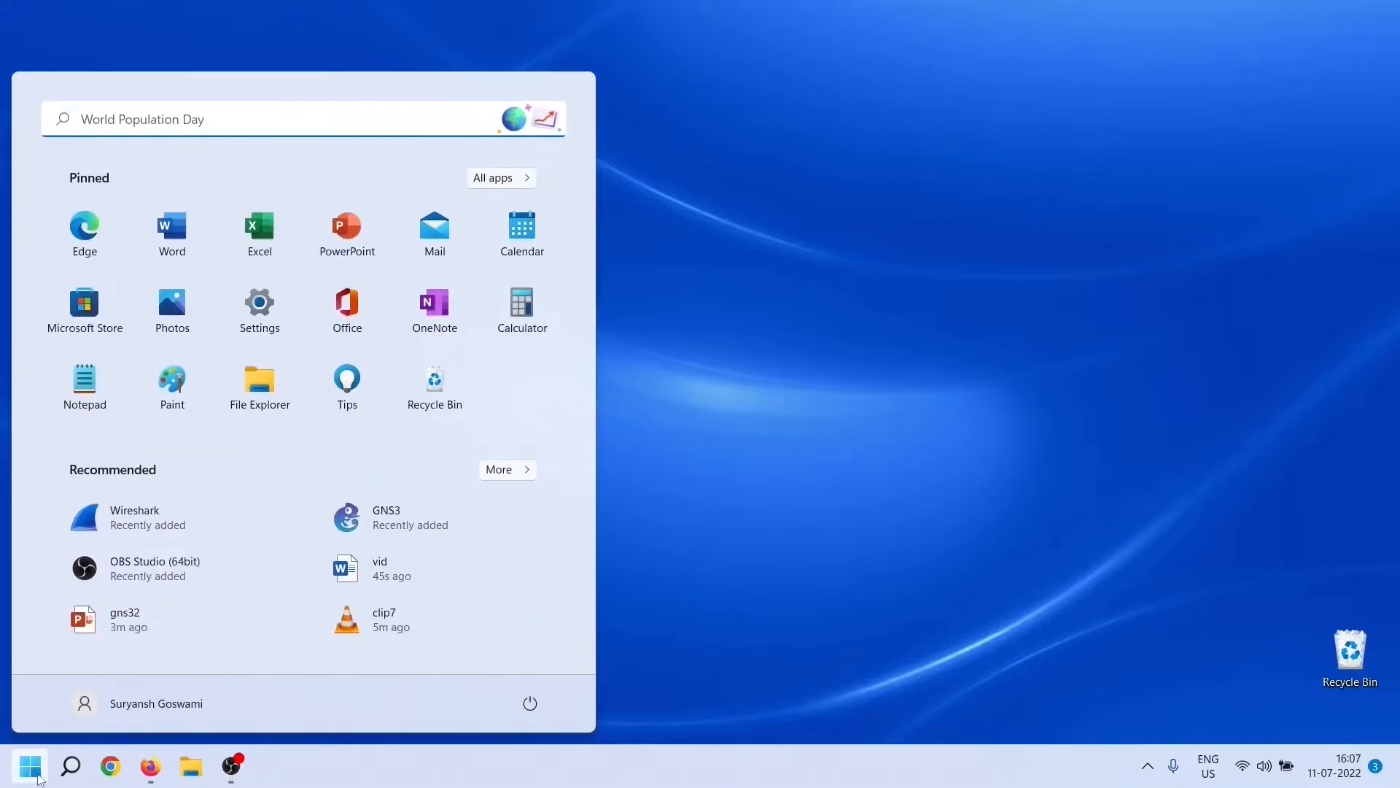
{"action": "left_click", "coordinate": [264, 390]}
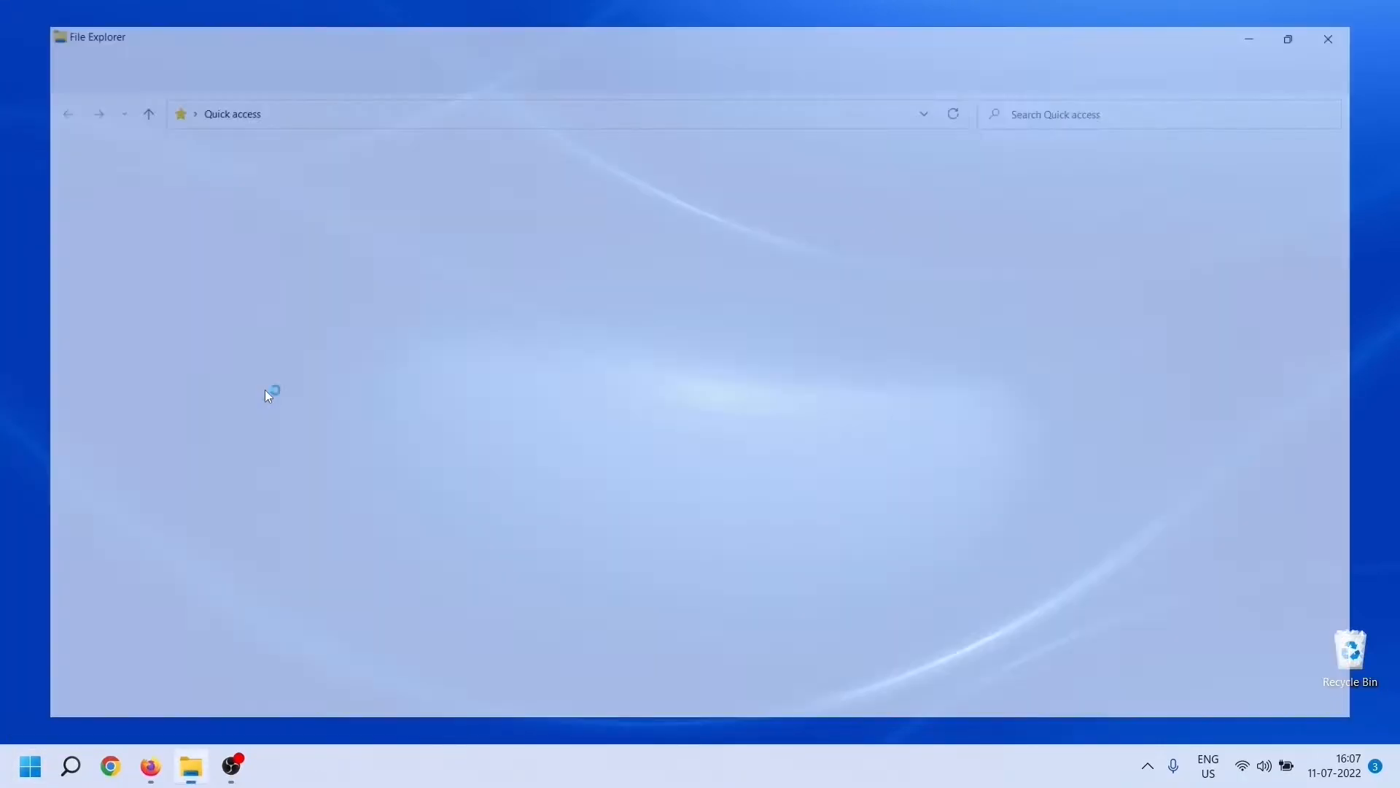
{"action": "scroll", "coordinate": [132, 547], "scroll_direction": "down", "scroll_amount": 1}
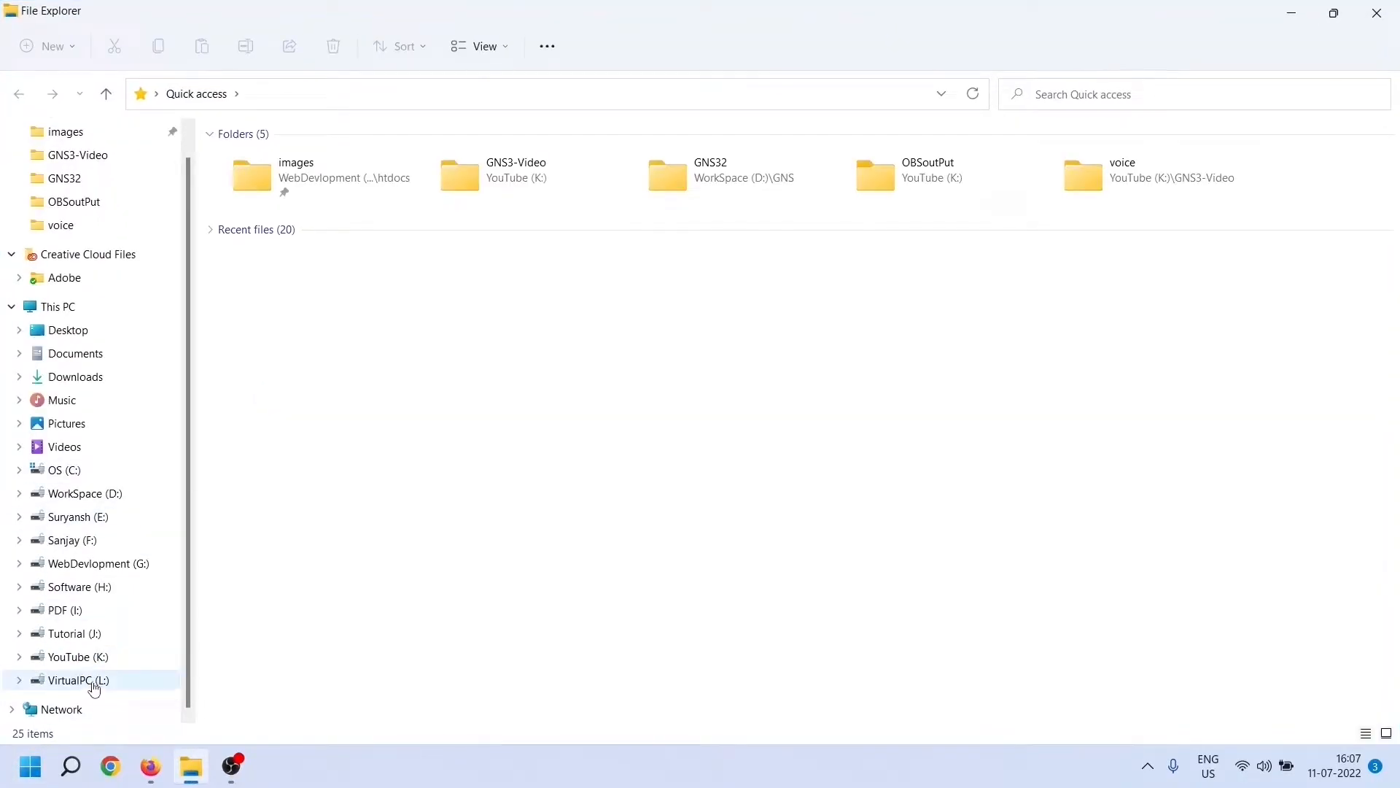
{"action": "left_click", "coordinate": [100, 681]}
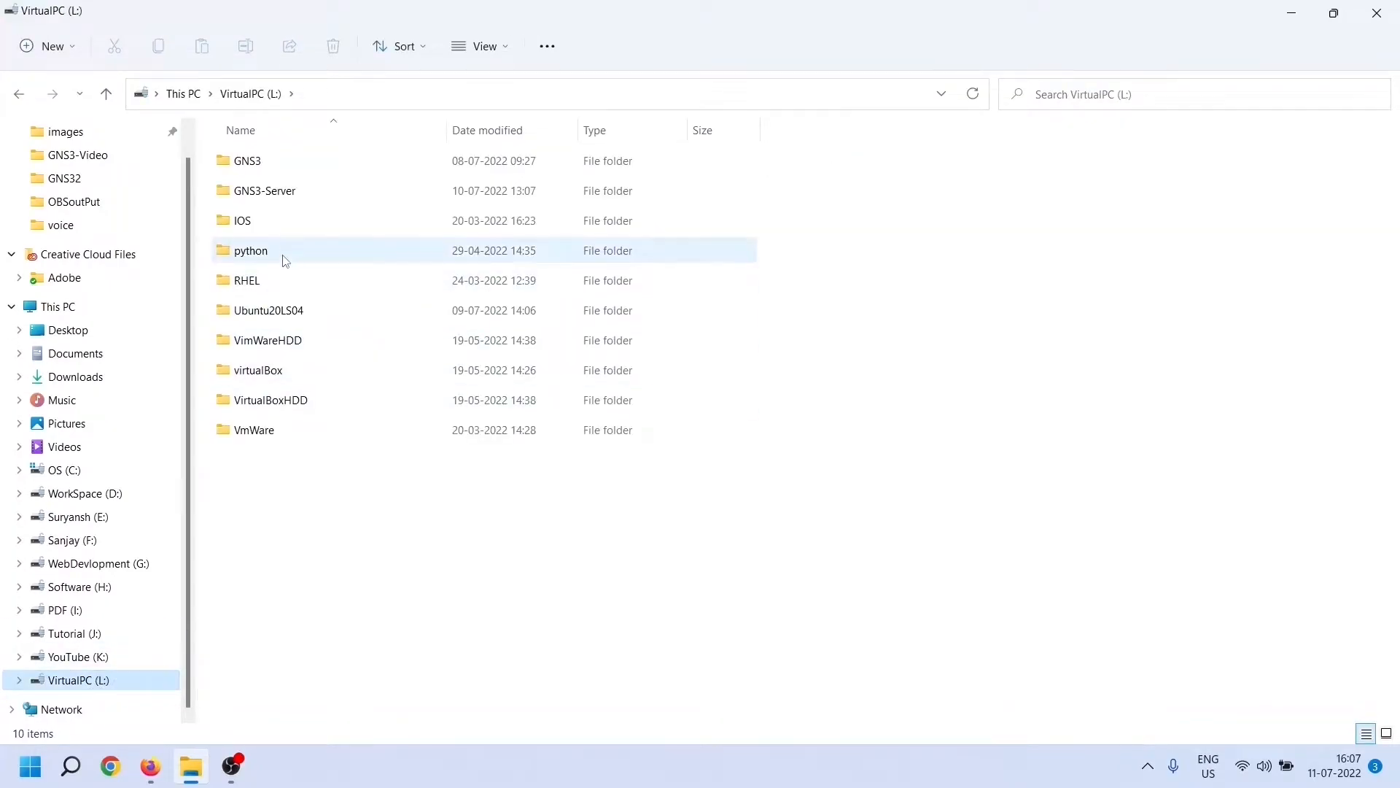
{"action": "double_click", "coordinate": [298, 169]}
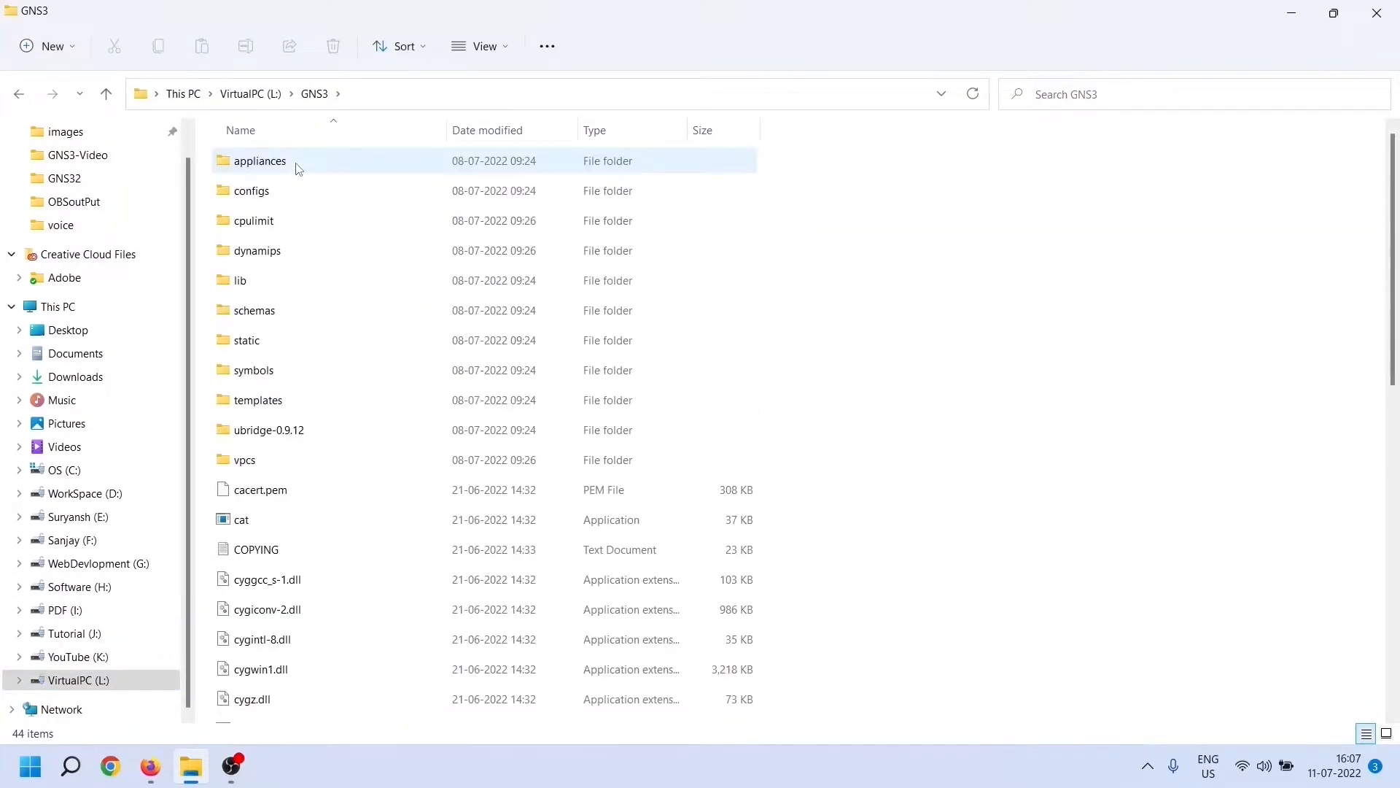
Select the gns3server application in the L:\GNS3 folder
{"action": "scroll", "coordinate": [319, 447], "scroll_direction": "down", "scroll_amount": 4}
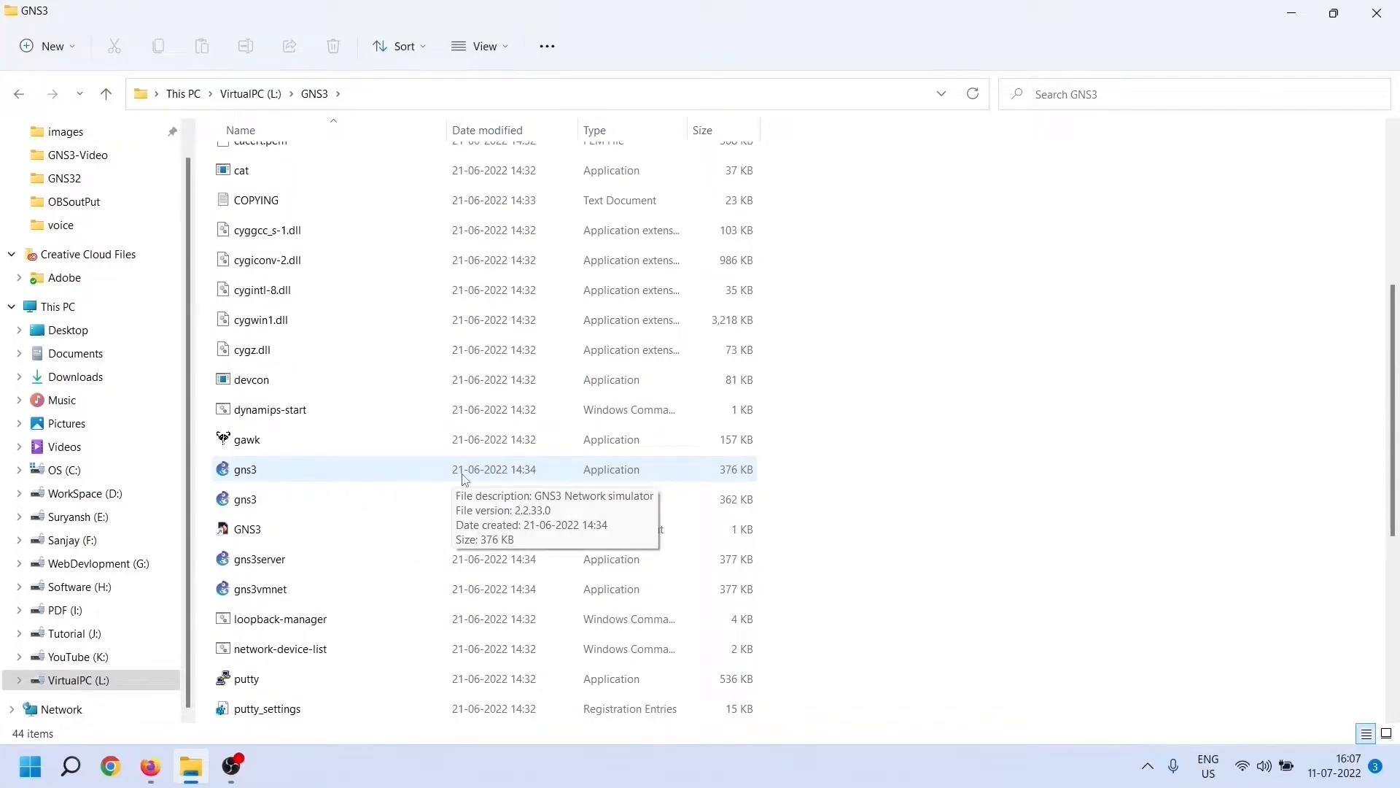
{"action": "left_click", "coordinate": [713, 566]}
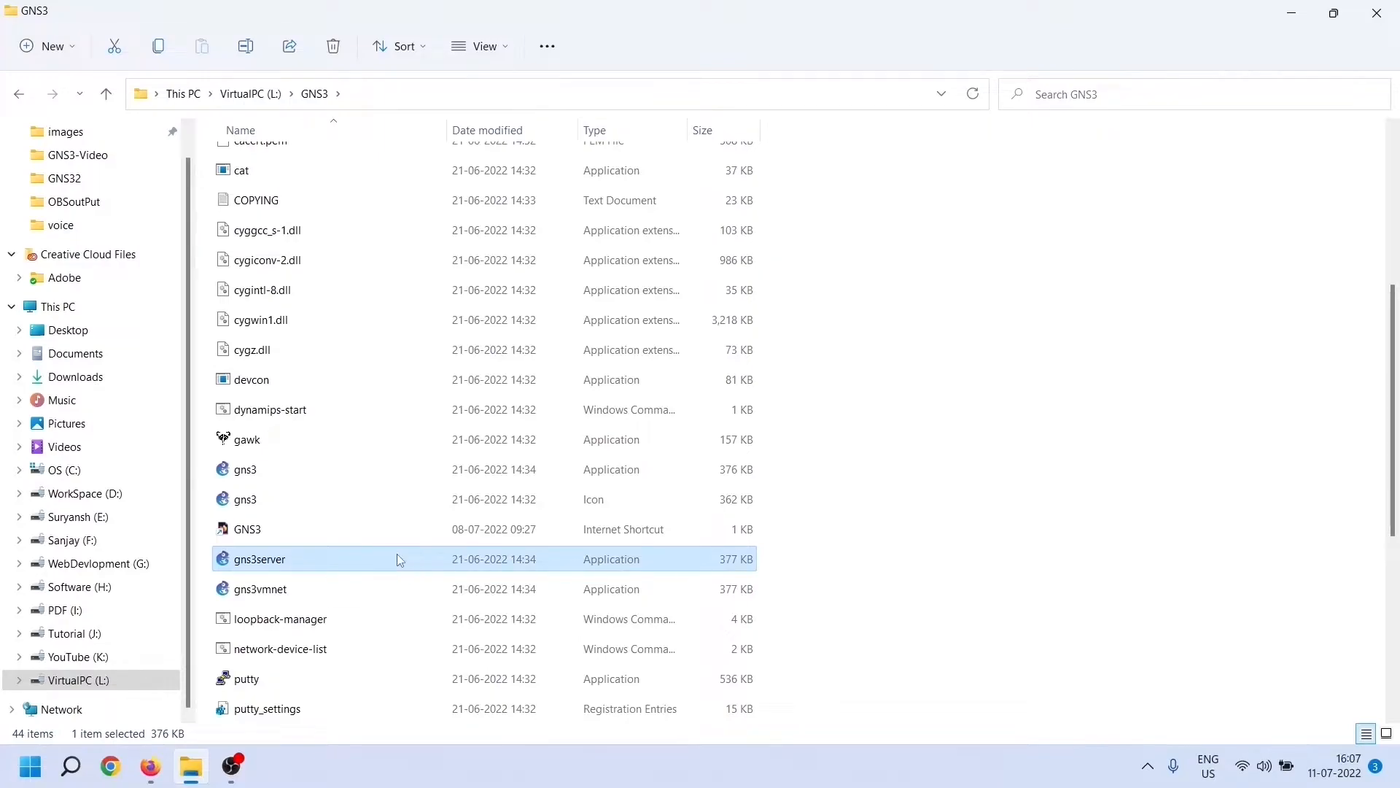
{"action": "left_click", "coordinate": [307, 560]}
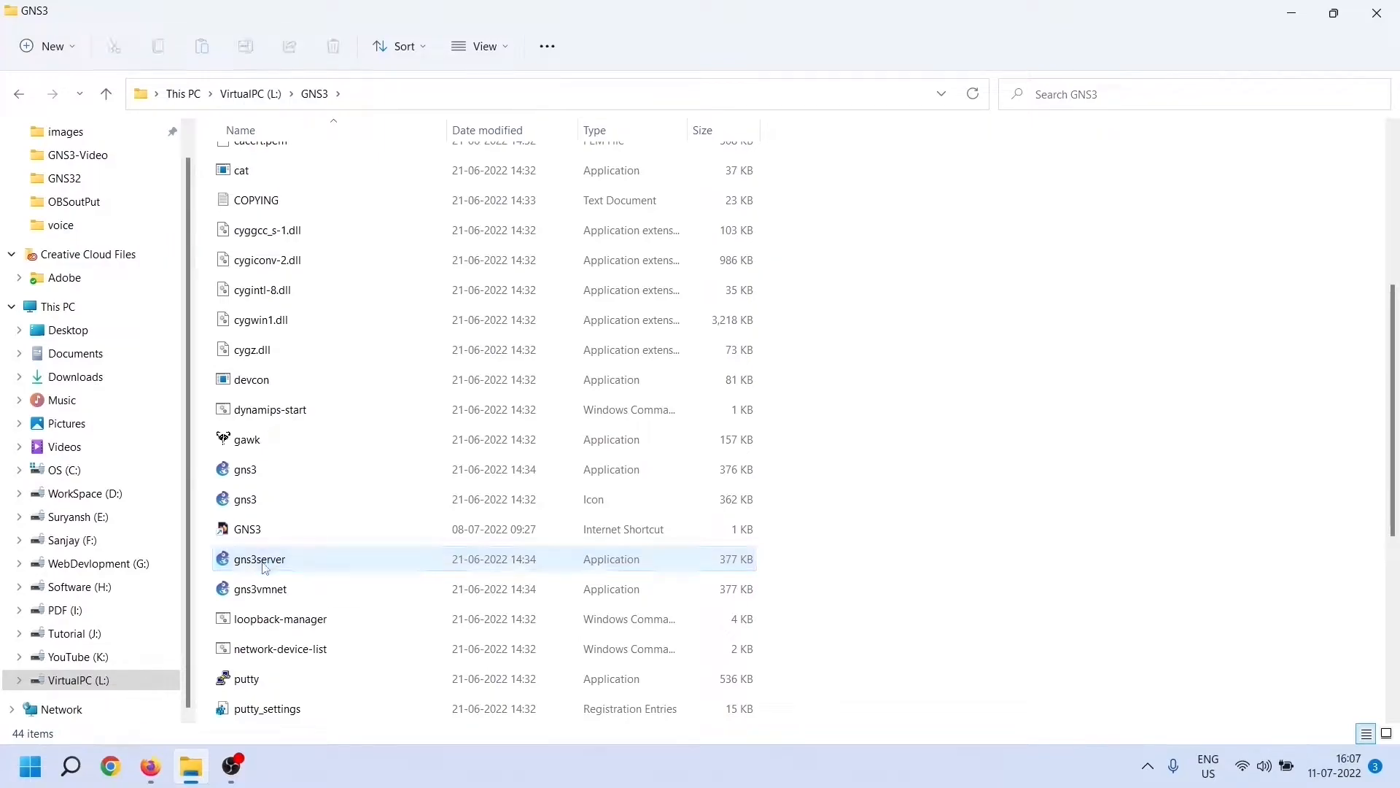
{"action": "left_click", "coordinate": [712, 566]}
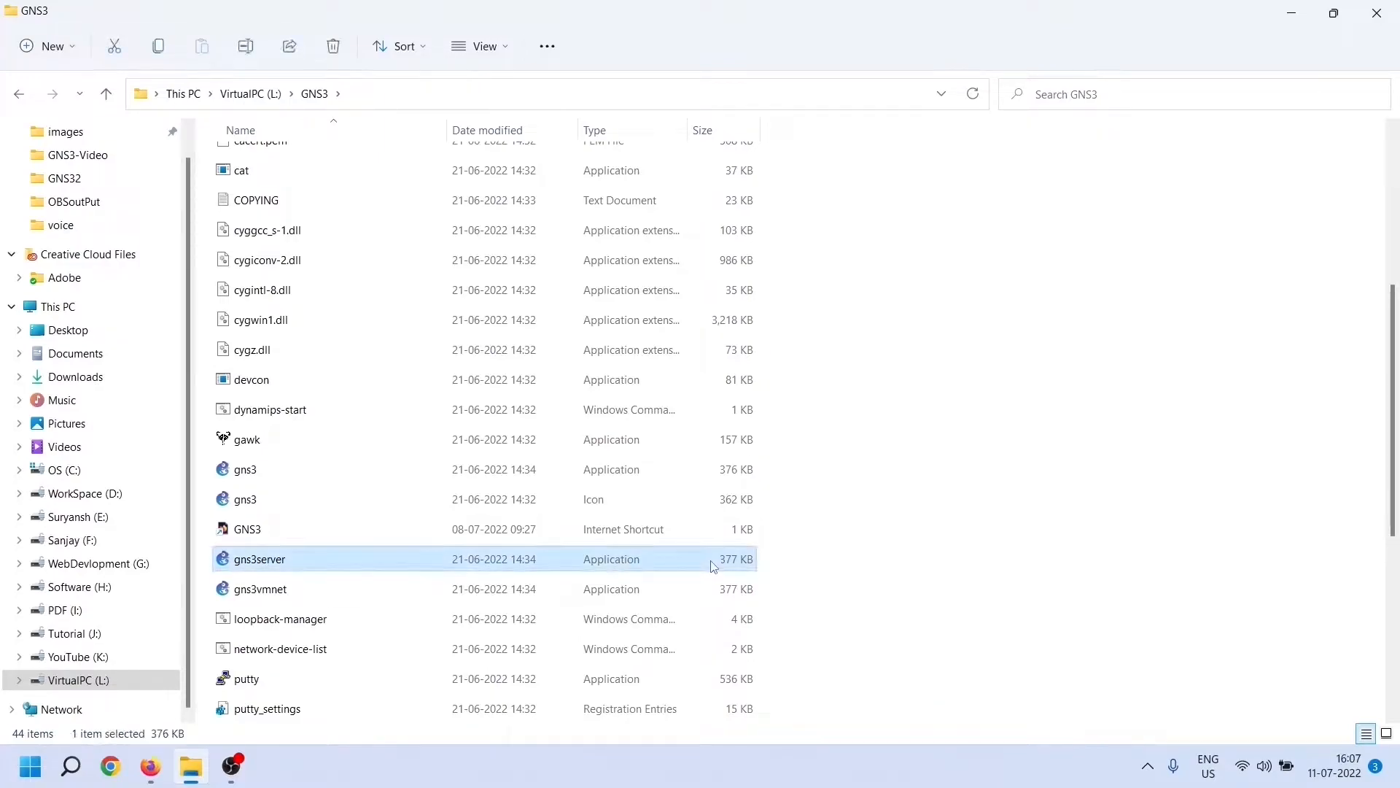
{"action": "left_click", "coordinate": [377, 559]}
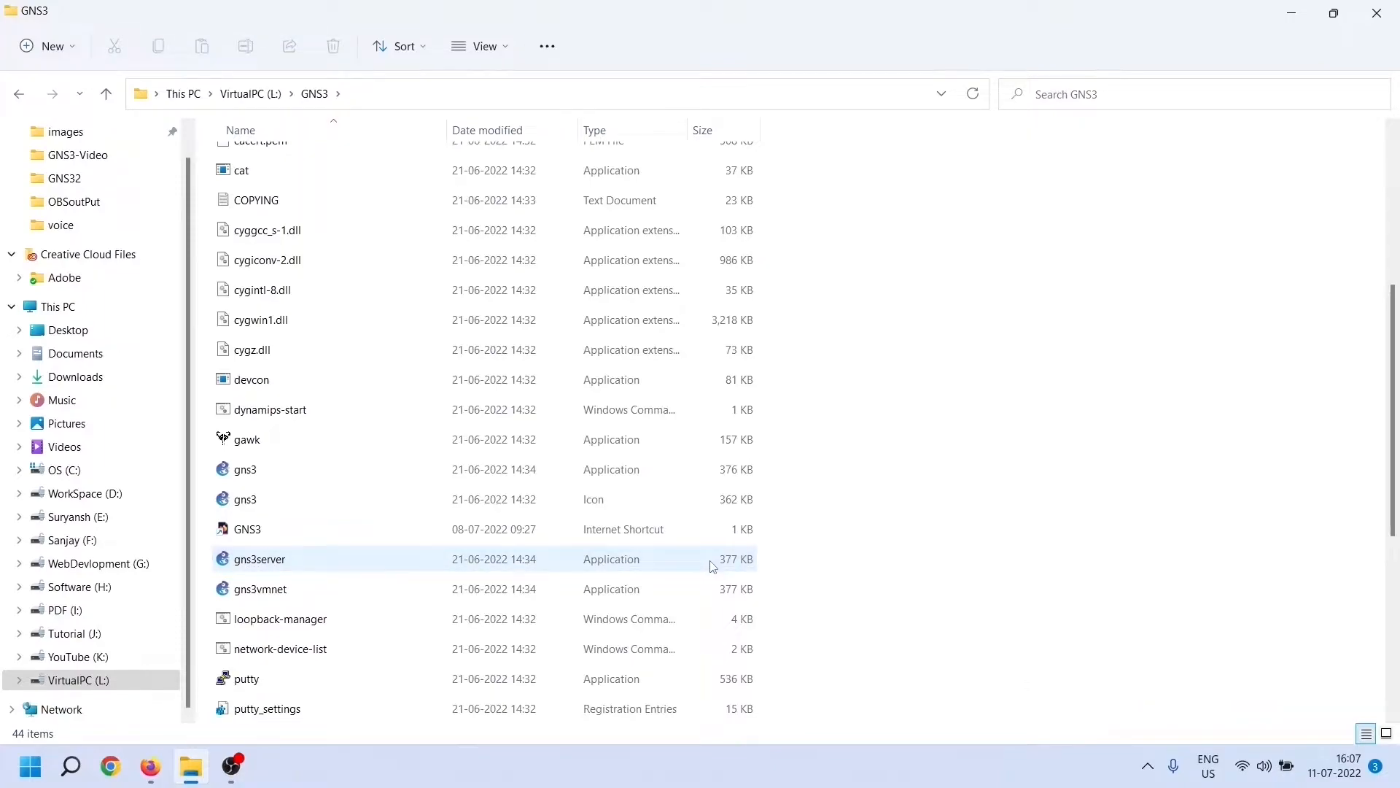
{"action": "left_click", "coordinate": [713, 566]}
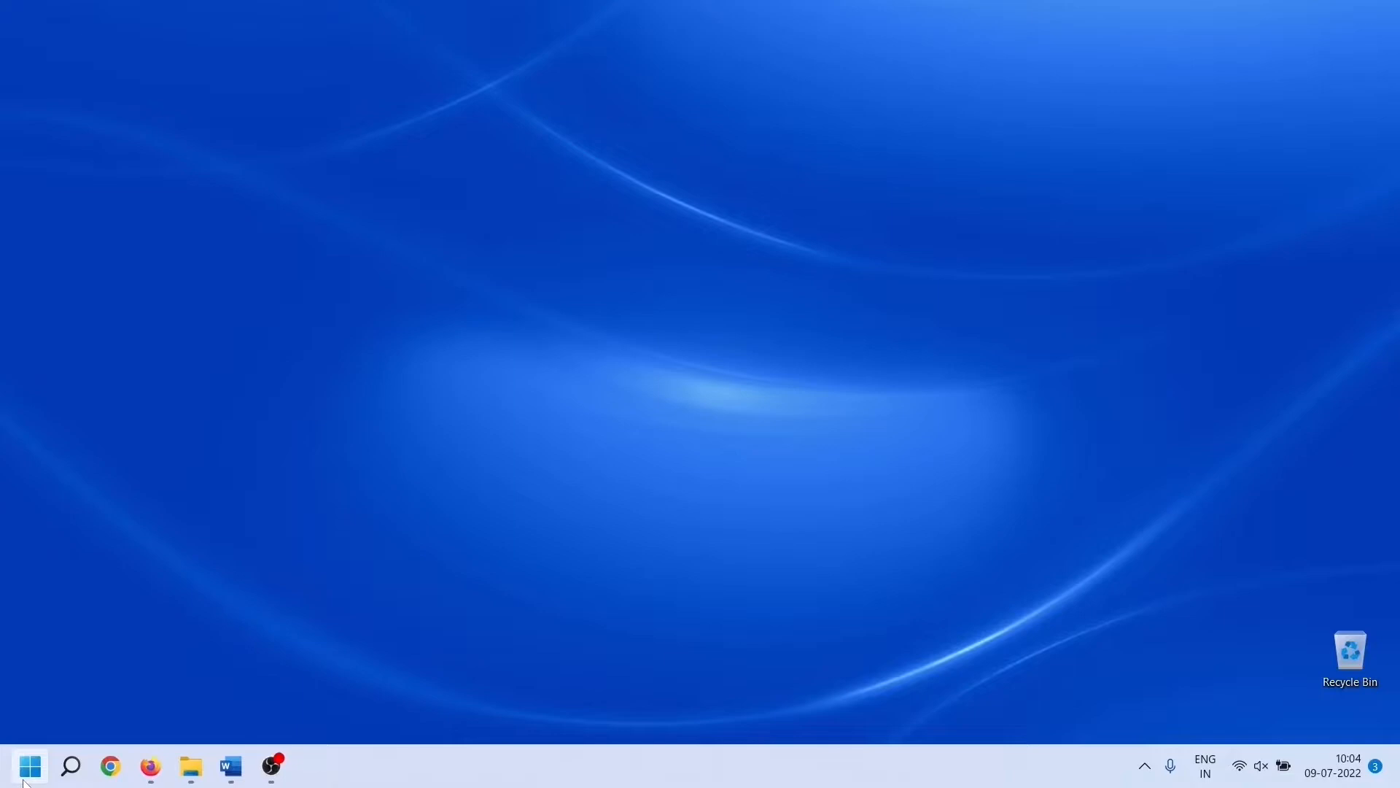
{"action": "left_click", "coordinate": [30, 765]}
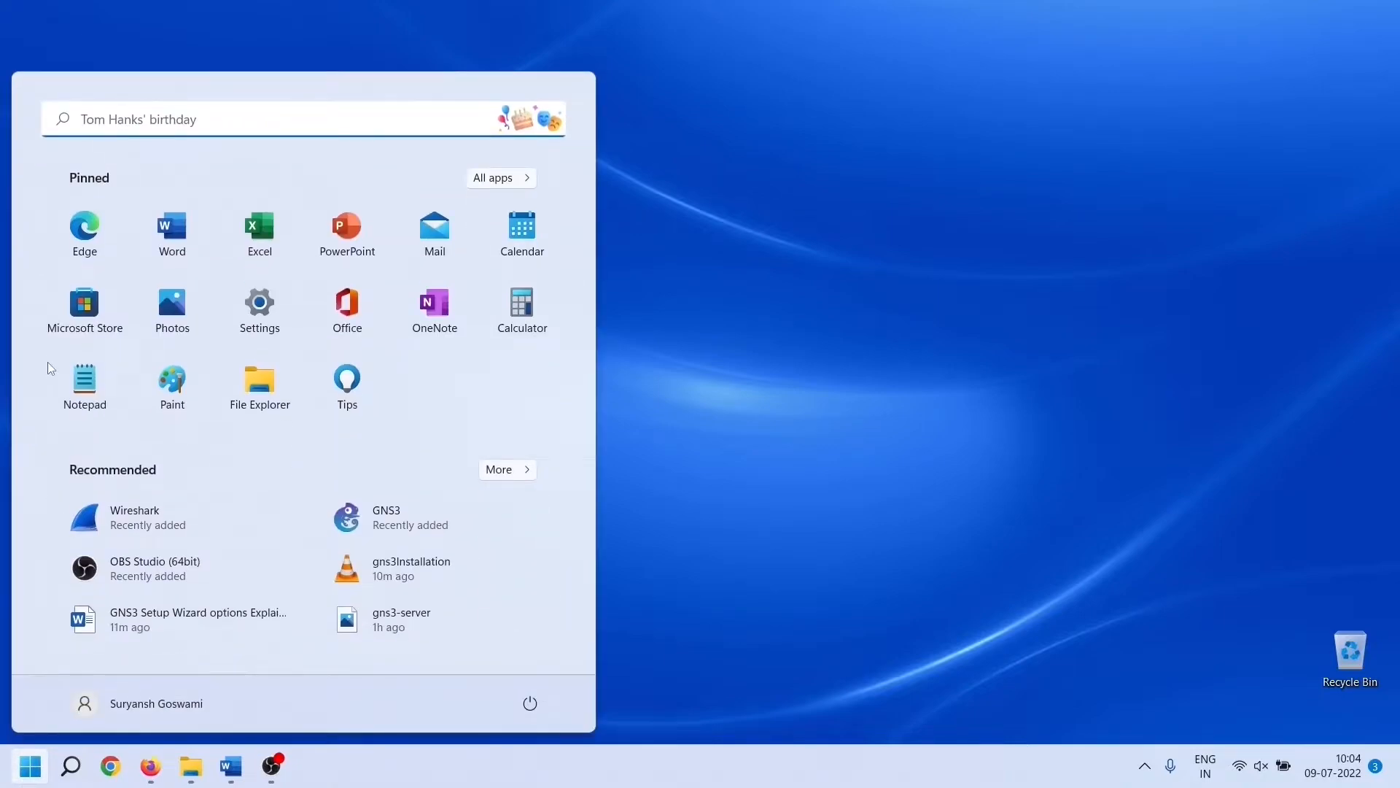
Search Windows for gns3 and launch the GNS3 app to bring up its Setup Wizard
{"action": "left_click", "coordinate": [229, 118]}
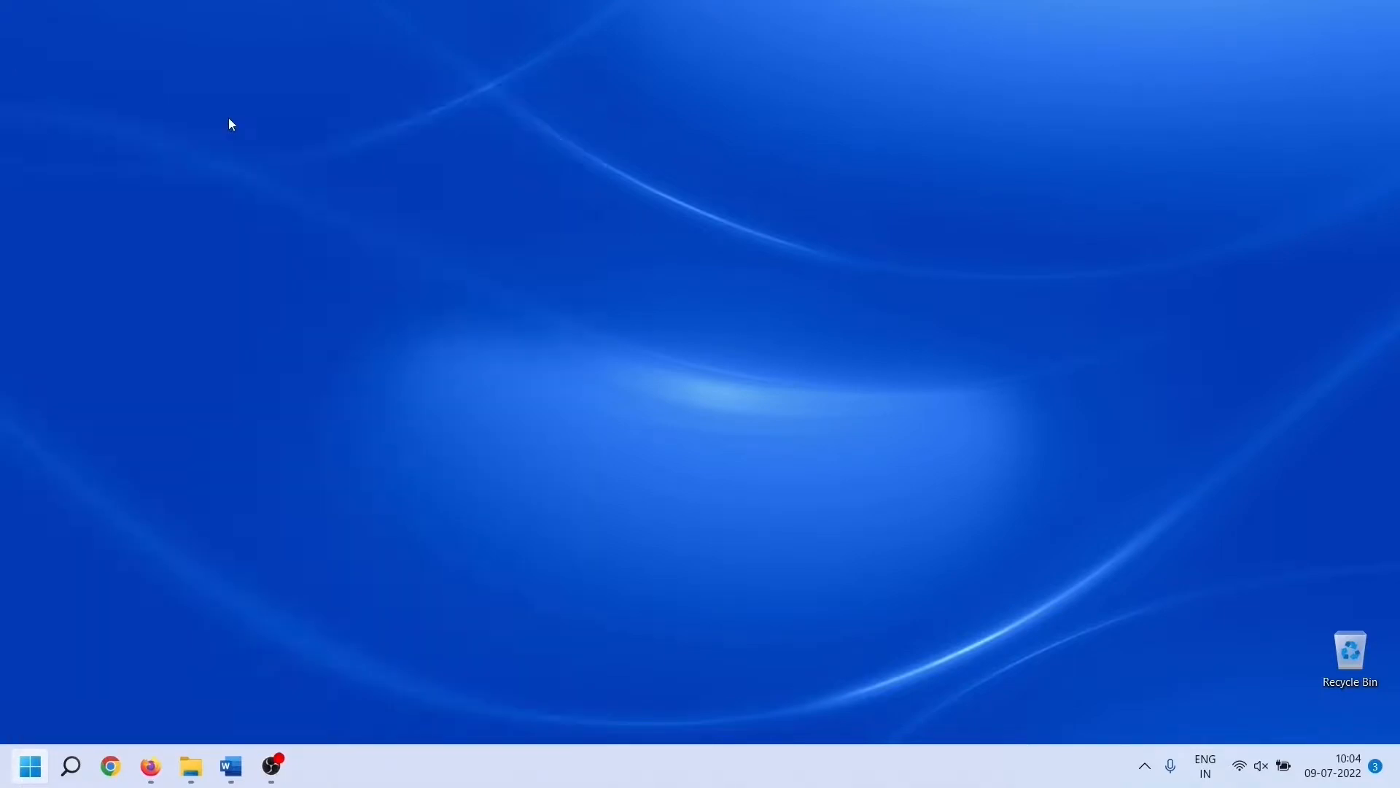
{"action": "type", "text": "gns3"}
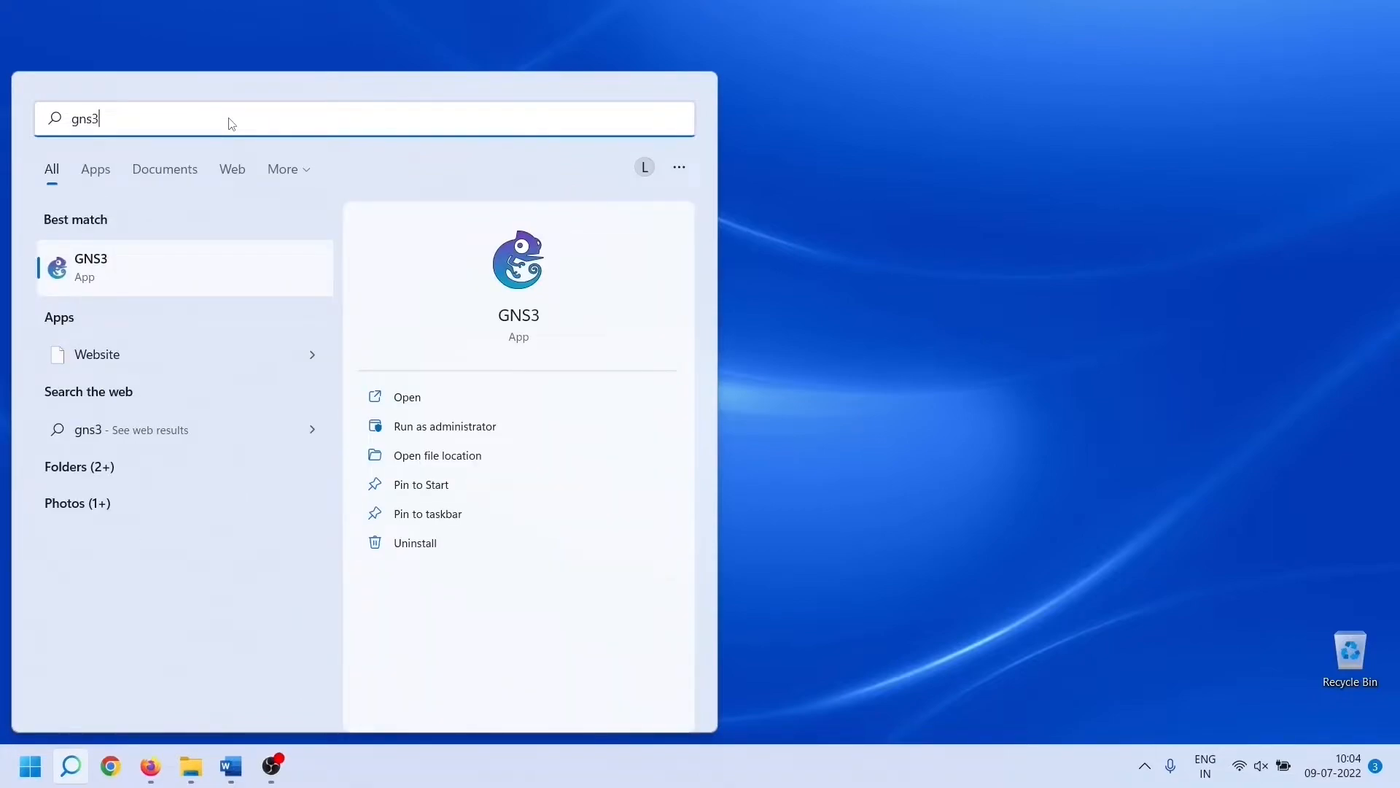
{"action": "left_click", "coordinate": [93, 268]}
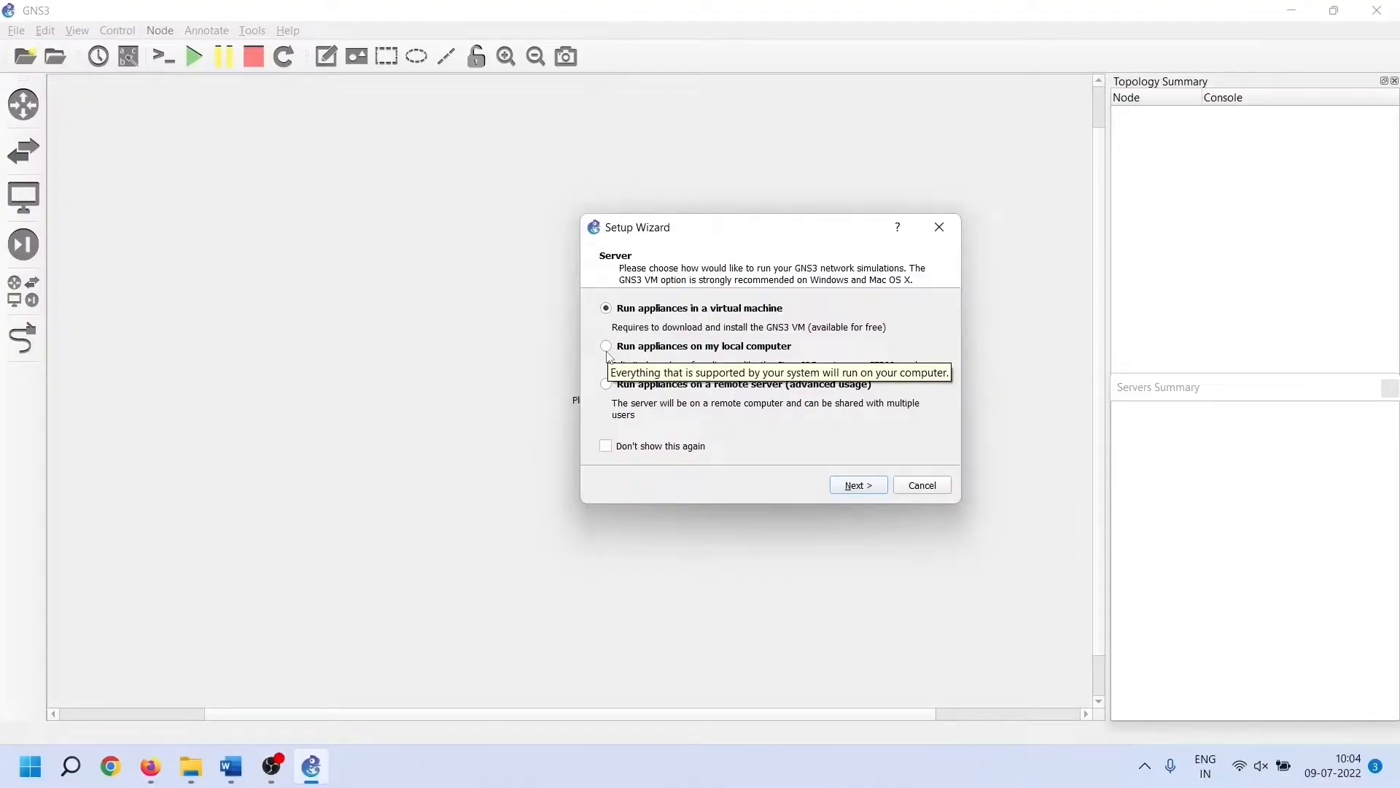
Select 'Run appliances on my local computer' and continue to the local server settings
{"action": "left_click", "coordinate": [606, 349]}
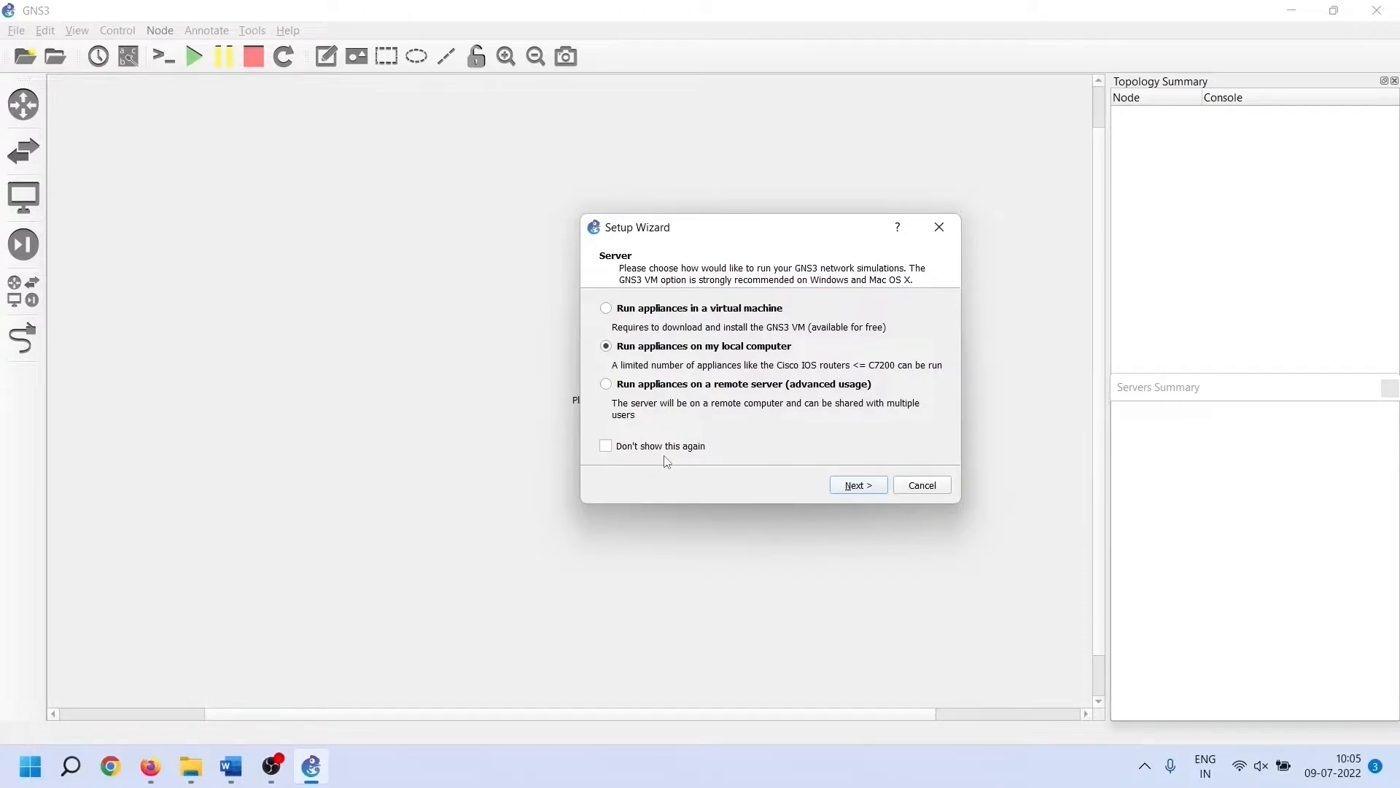
{"action": "left_click", "coordinate": [859, 485]}
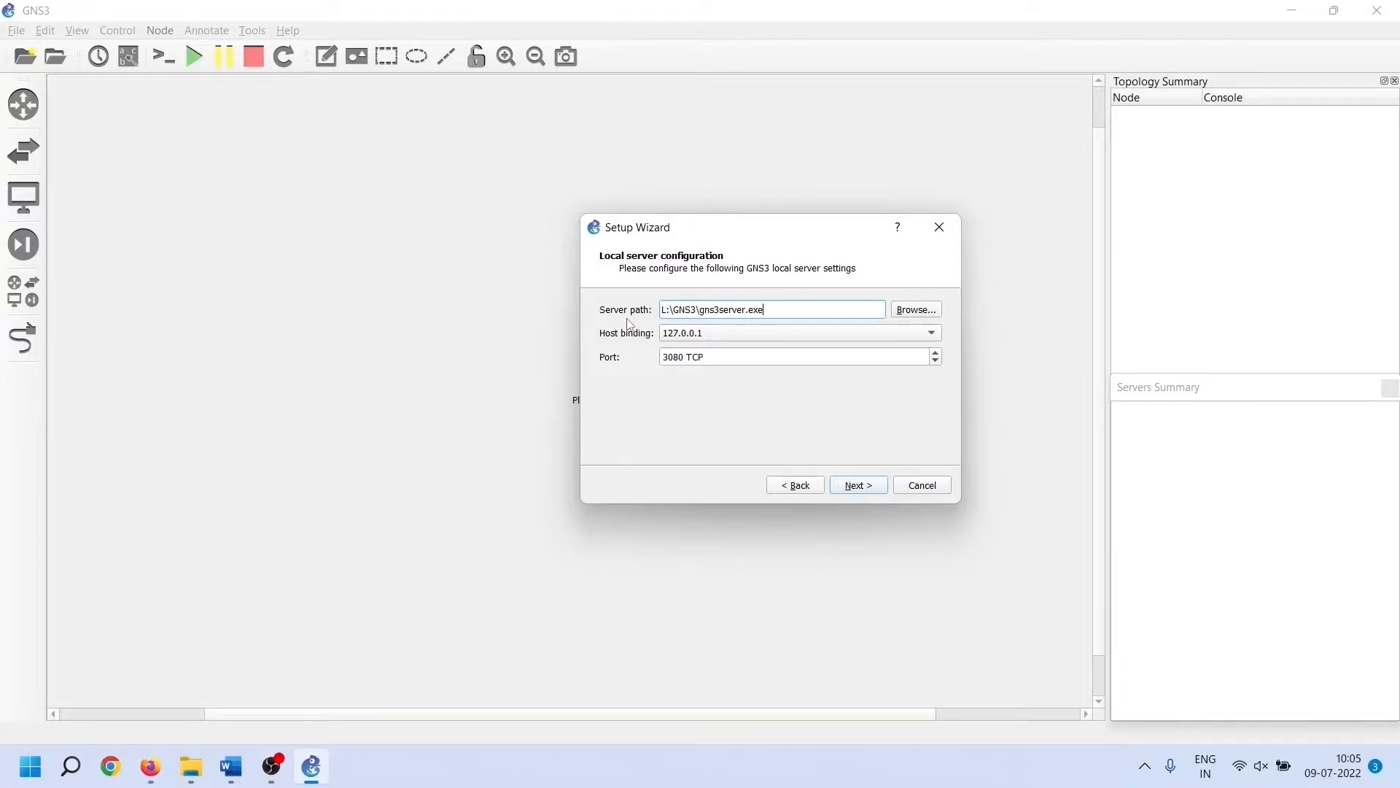
Set the server path to gns3server.exe in the L:\GNS3 folder
{"action": "left_click", "coordinate": [919, 310]}
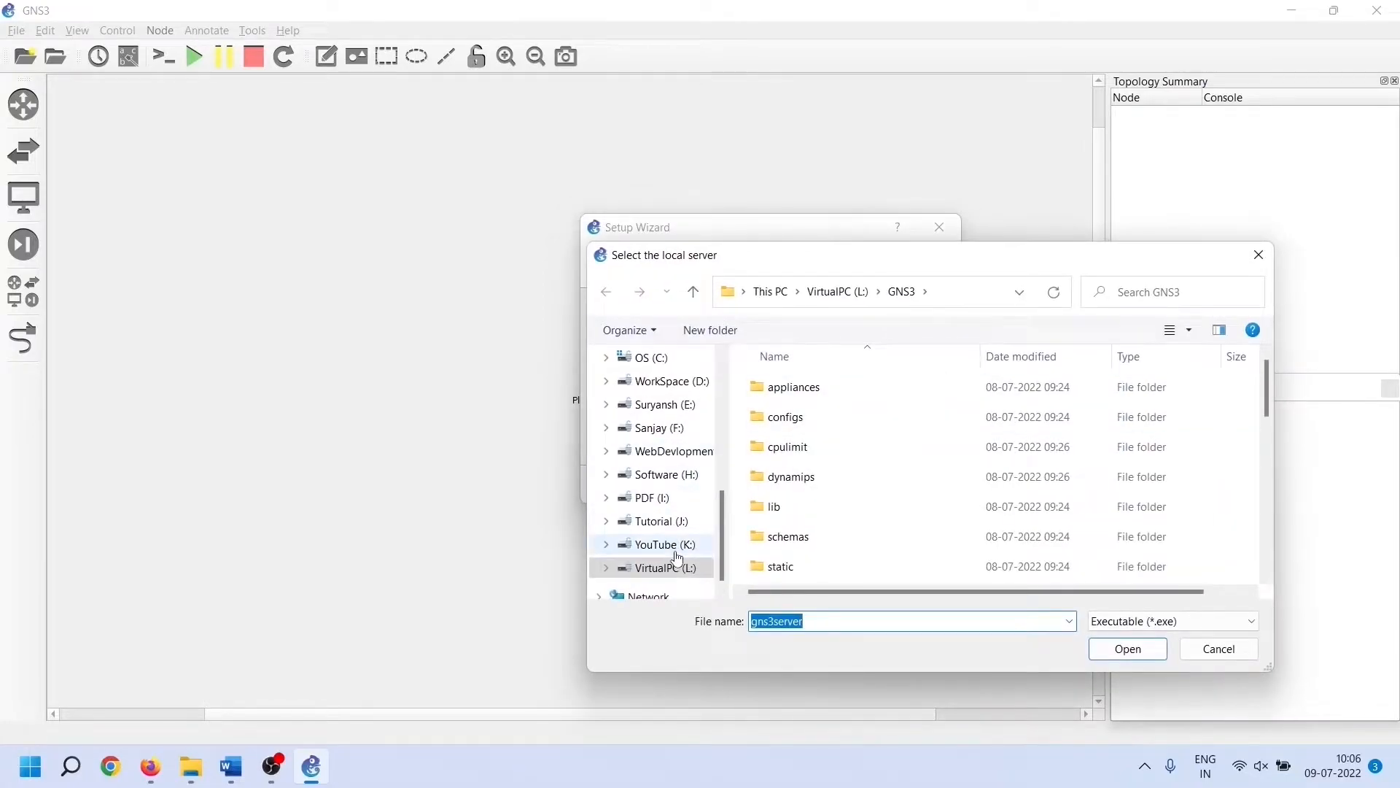
{"action": "left_click", "coordinate": [676, 568]}
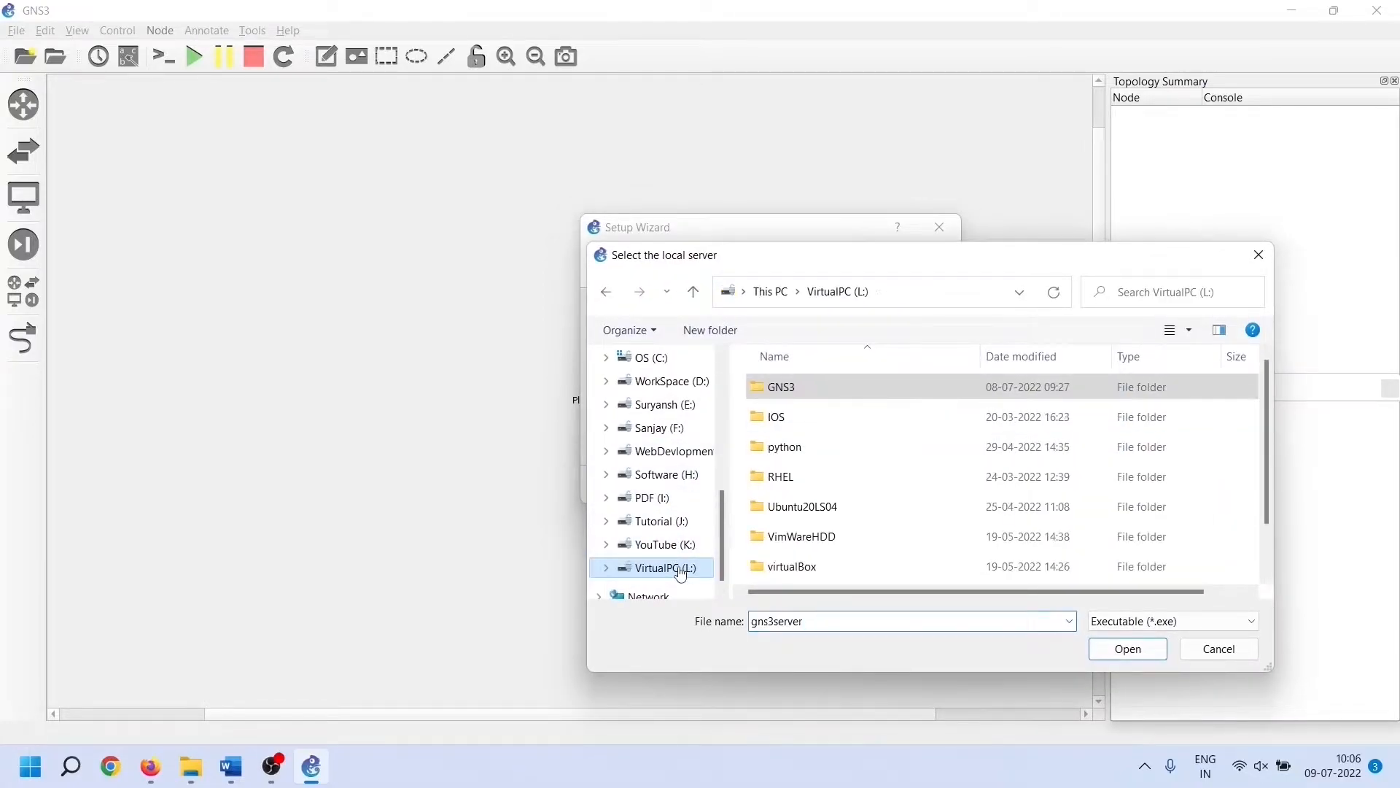
{"action": "double_click", "coordinate": [826, 396]}
{"action": "scroll", "coordinate": [917, 429], "scroll_direction": "down", "scroll_amount": 2}
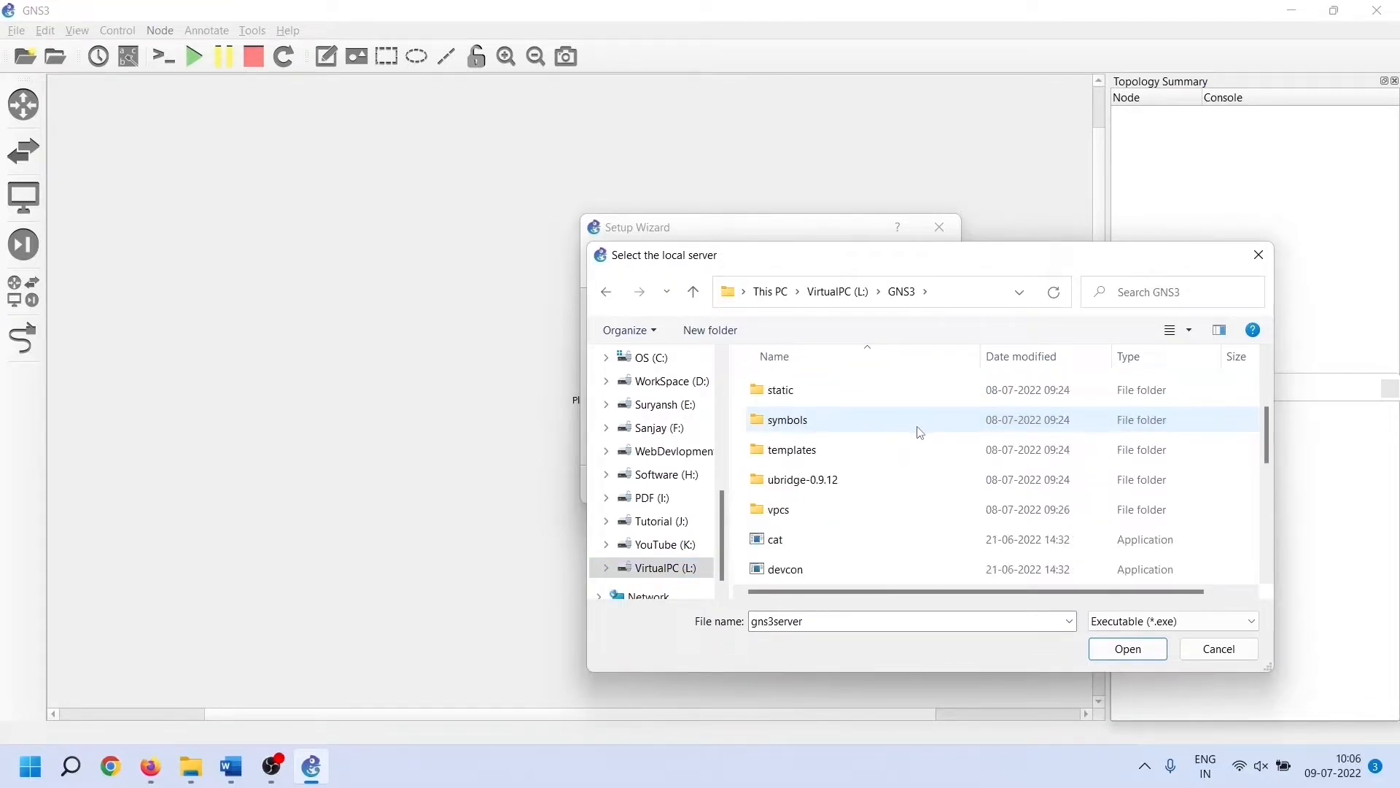
{"action": "scroll", "coordinate": [919, 432], "scroll_direction": "down", "scroll_amount": 4}
{"action": "scroll", "coordinate": [921, 432], "scroll_direction": "up", "scroll_amount": 1}
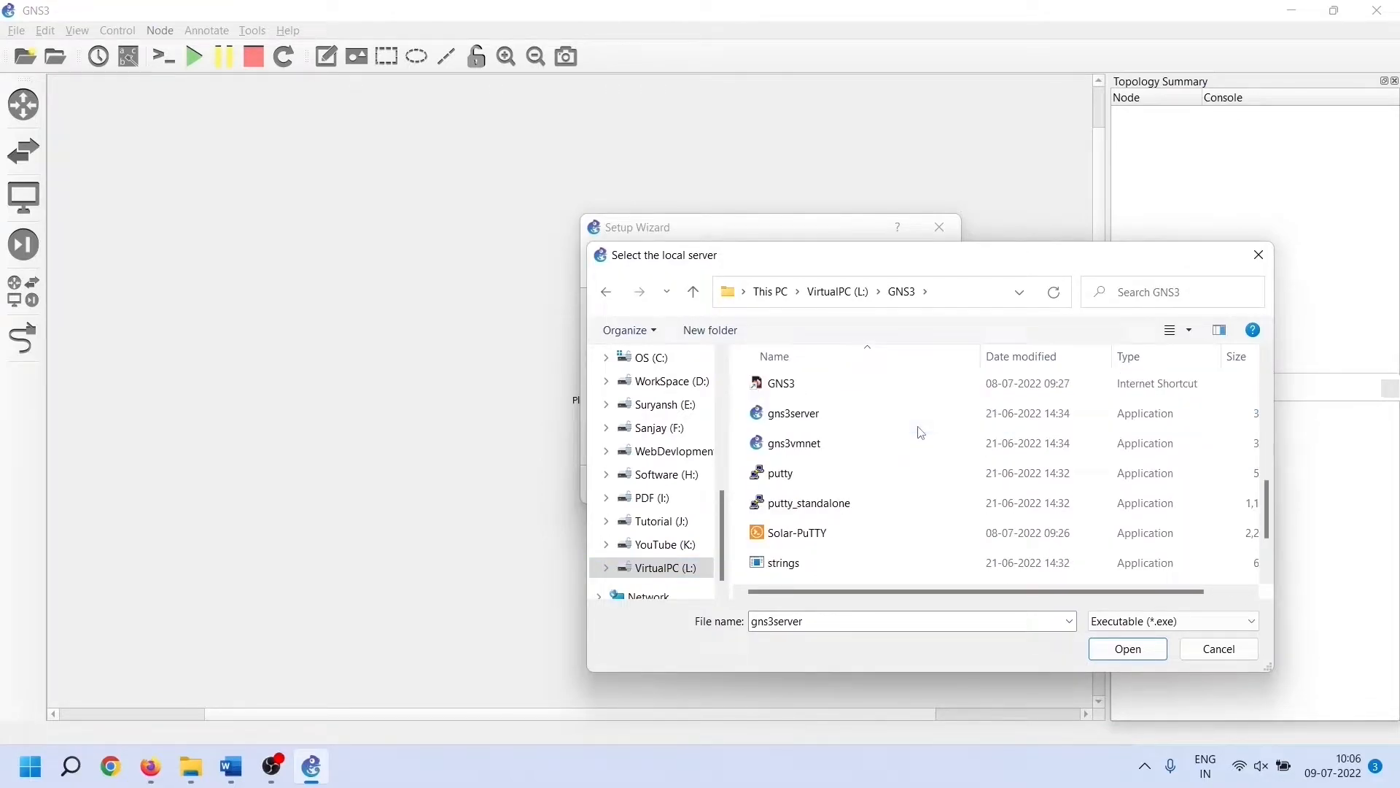
{"action": "left_click", "coordinate": [850, 422]}
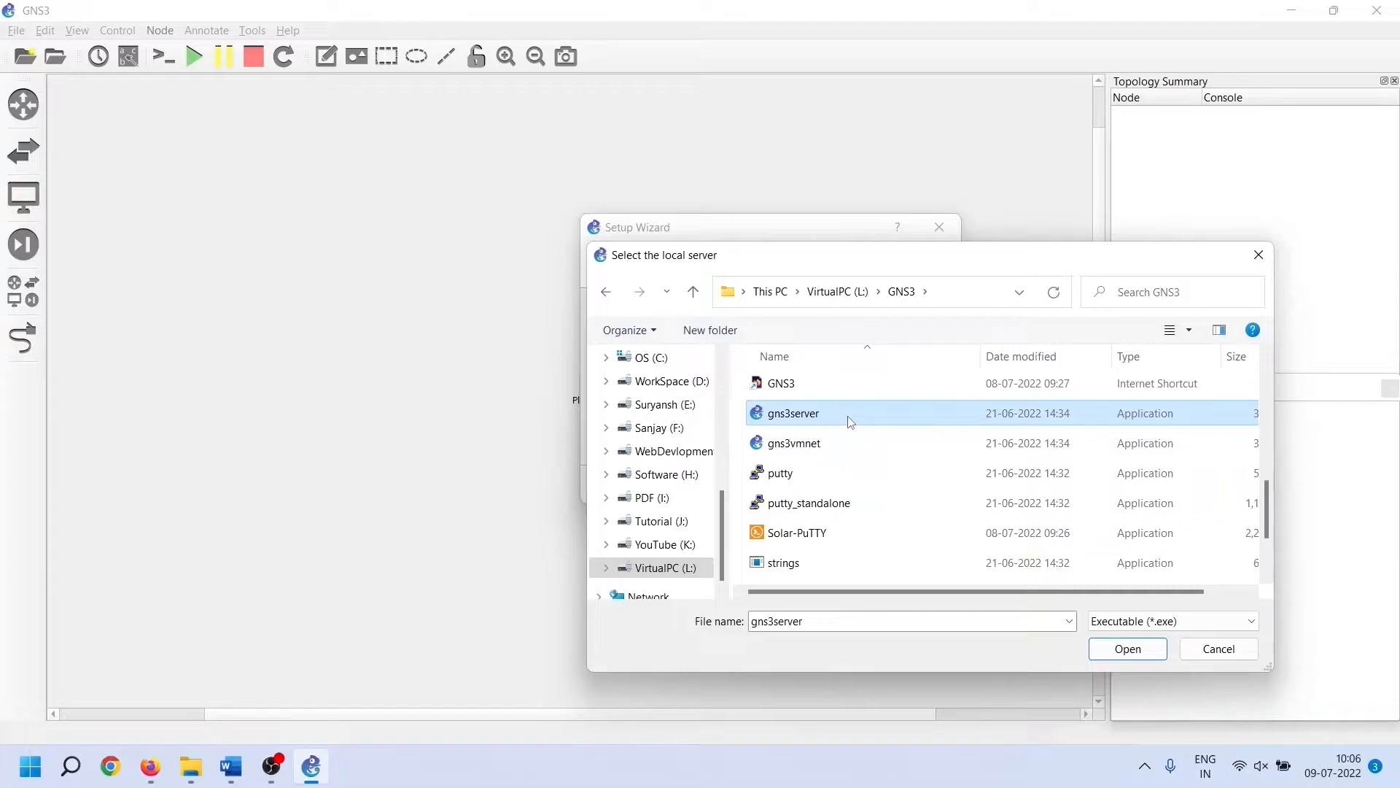
{"action": "left_click", "coordinate": [1128, 649]}
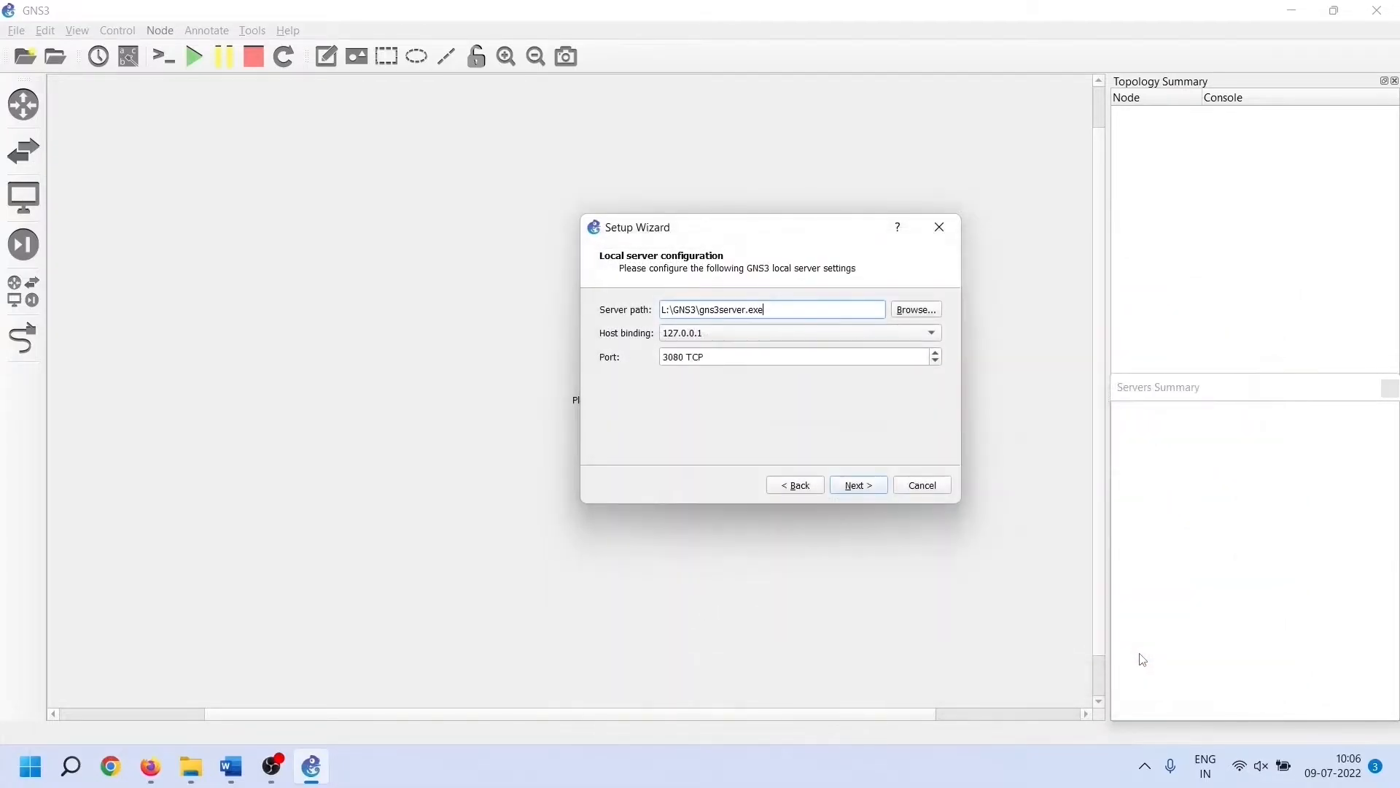
Keep host binding 127.0.0.1 and port 3080 TCP
{"action": "left_click", "coordinate": [932, 333]}
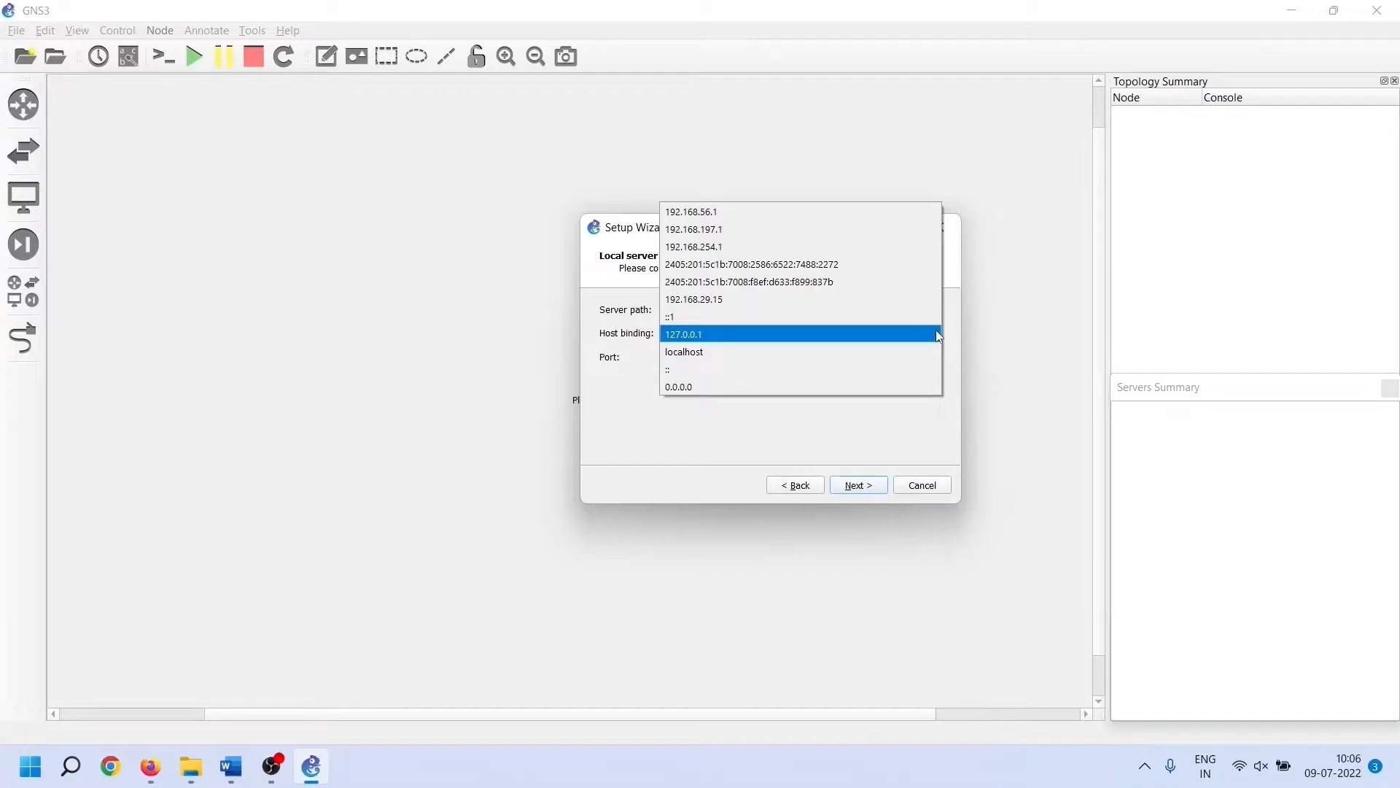
{"action": "left_click", "coordinate": [937, 332]}
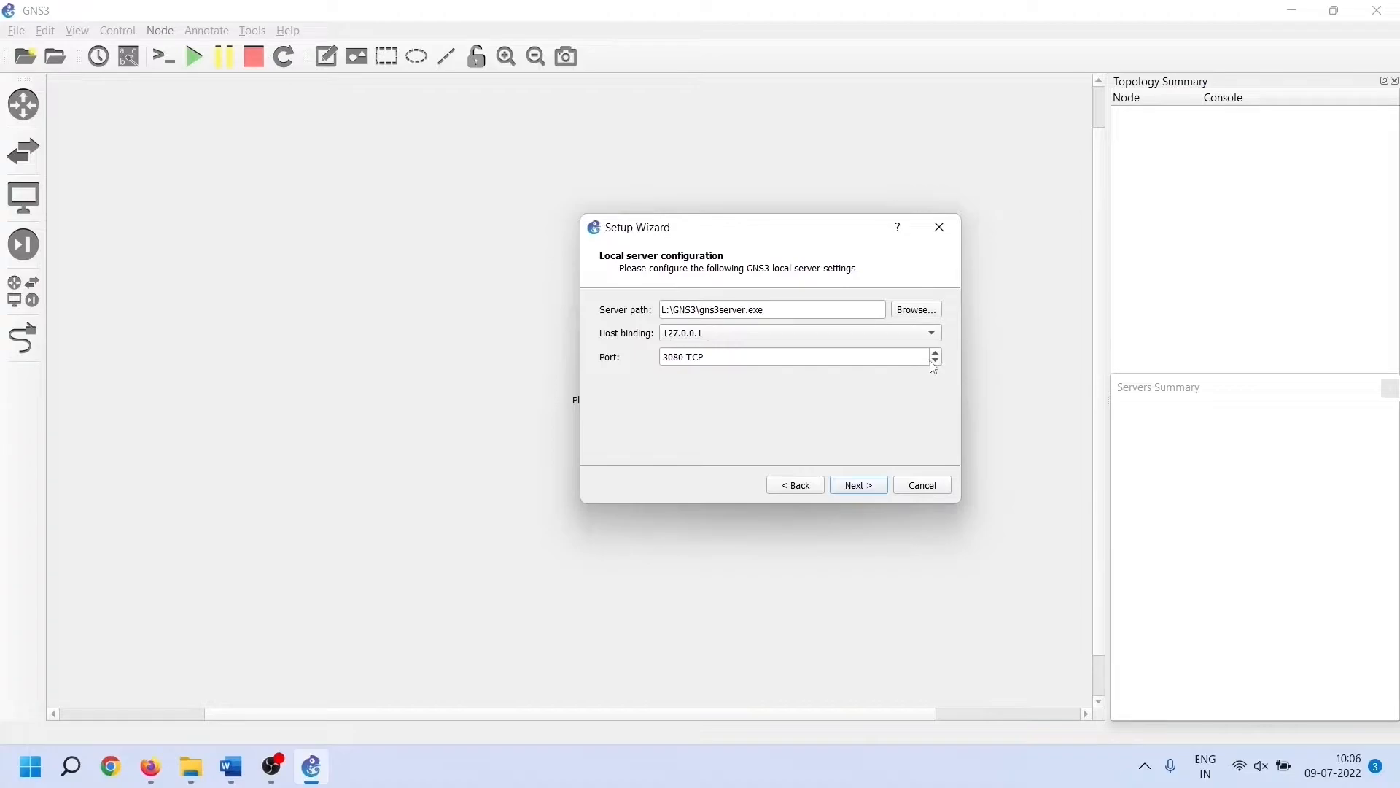
{"action": "left_click", "coordinate": [776, 358]}
Test the local server connection, confirm it succeeded, and finish the Setup Wizard
{"action": "left_click", "coordinate": [879, 493]}
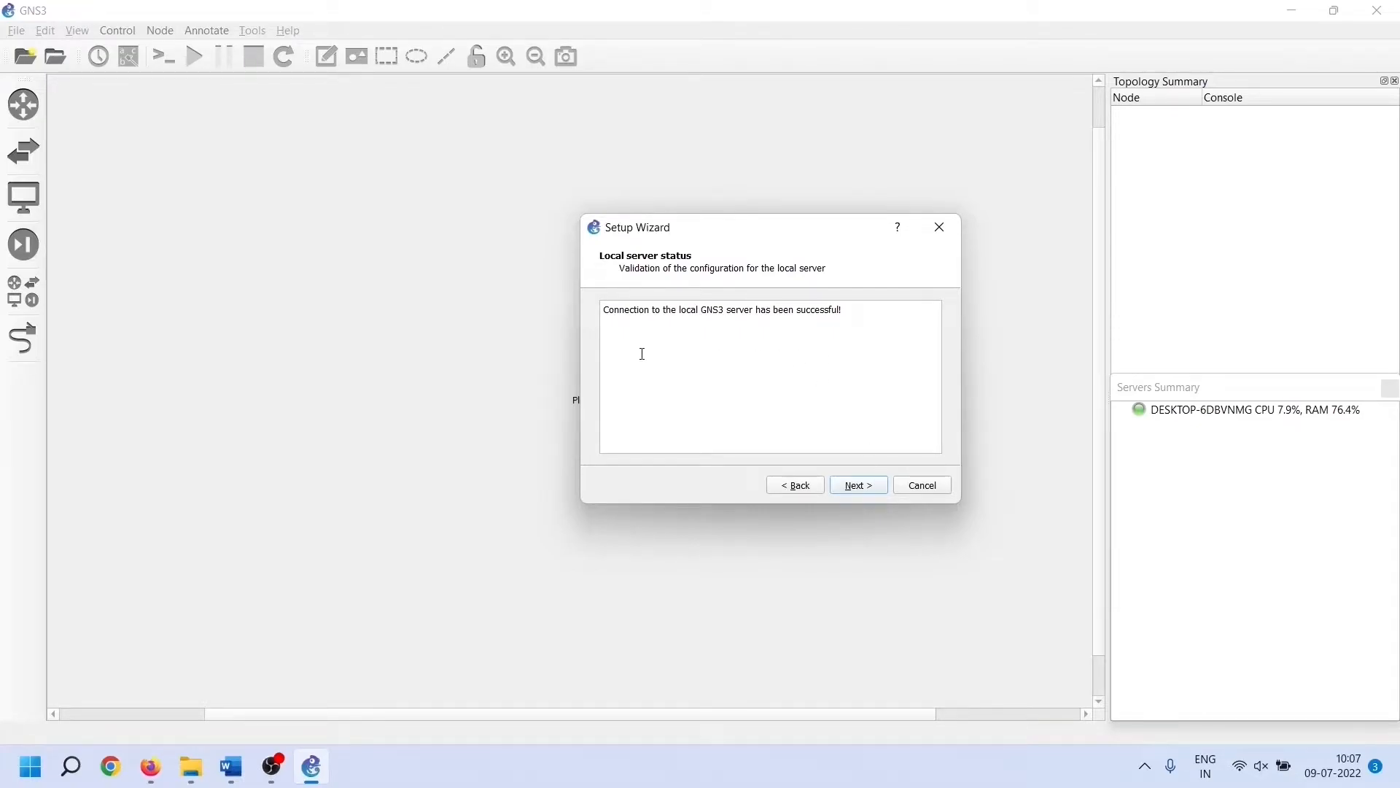
{"action": "left_click_drag", "start_coordinate": [608, 311], "coordinate": [756, 317]}
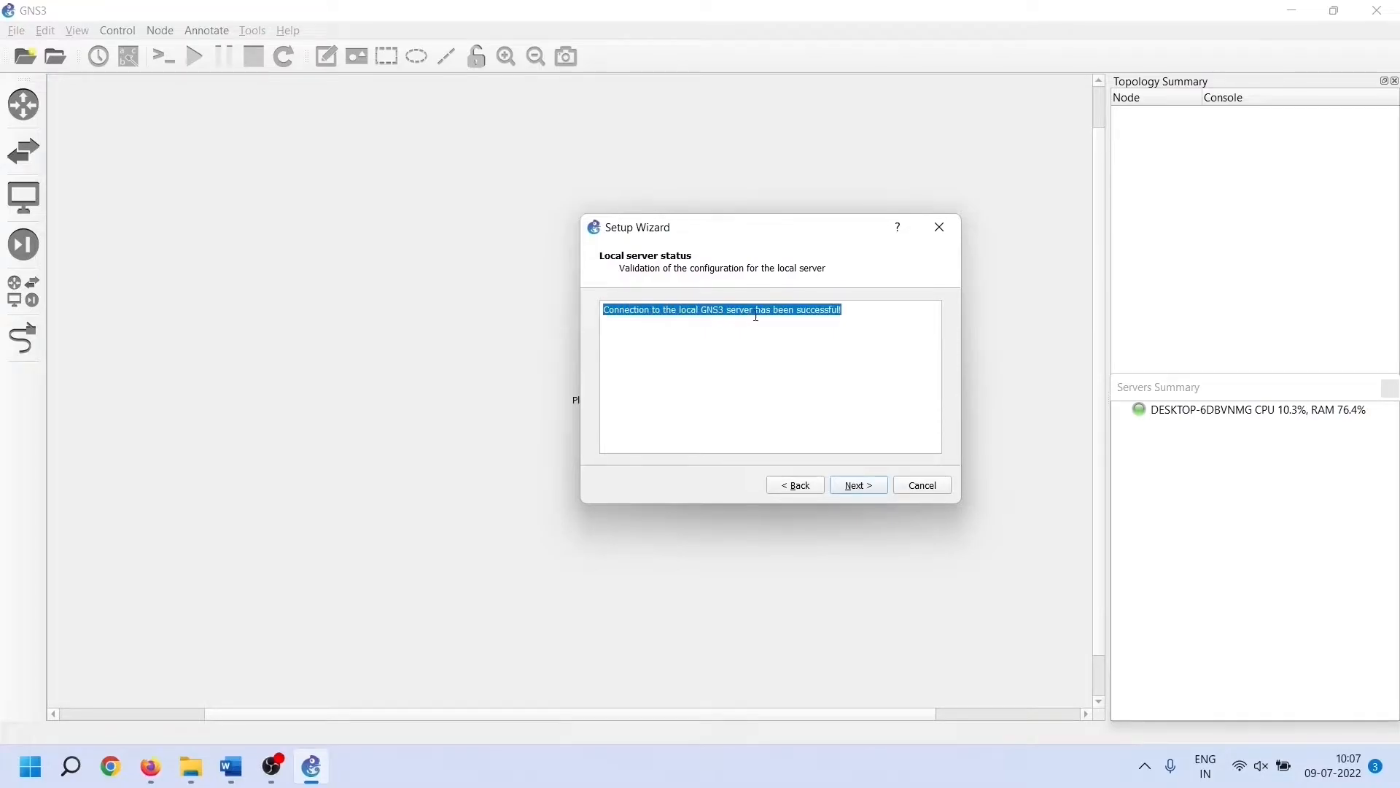
{"action": "left_click", "coordinate": [876, 313]}
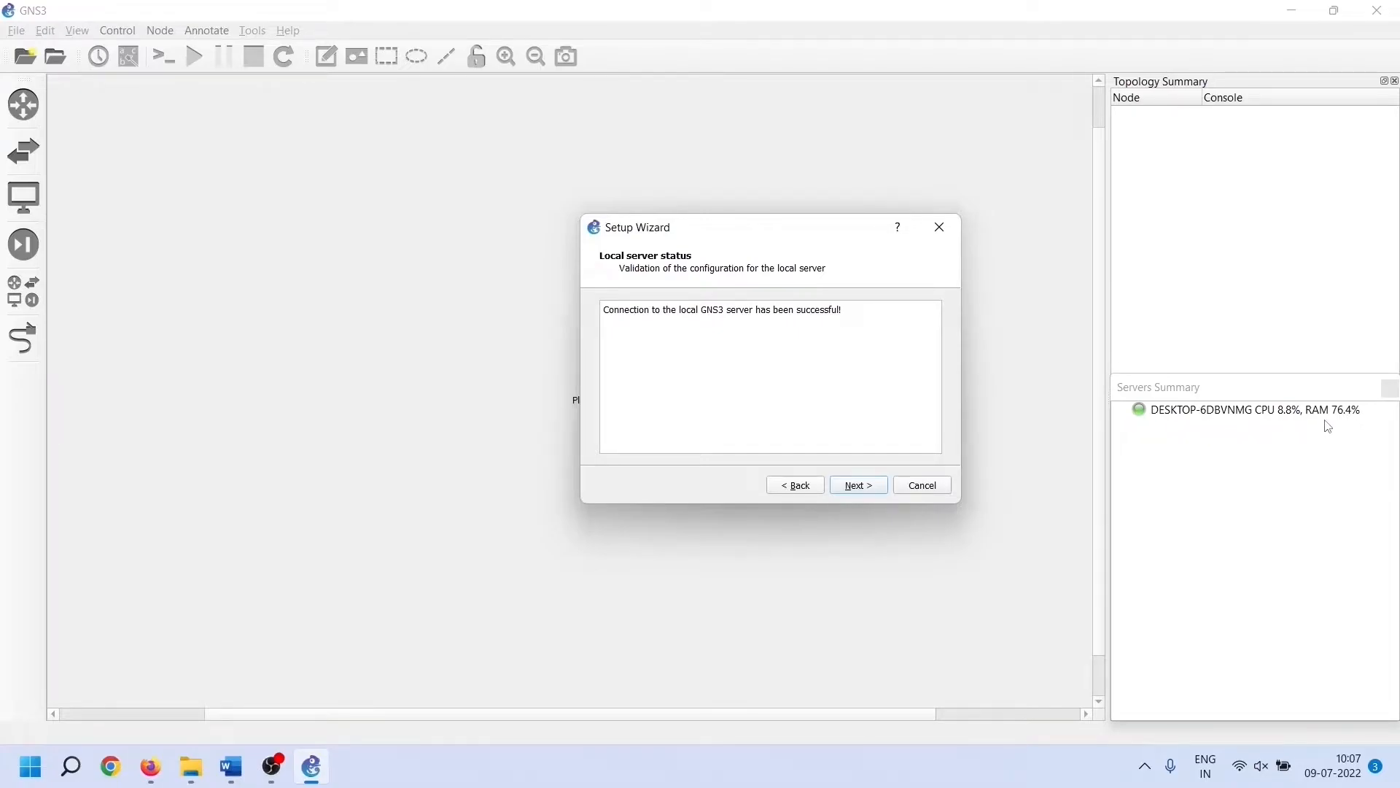
{"action": "left_click", "coordinate": [883, 495]}
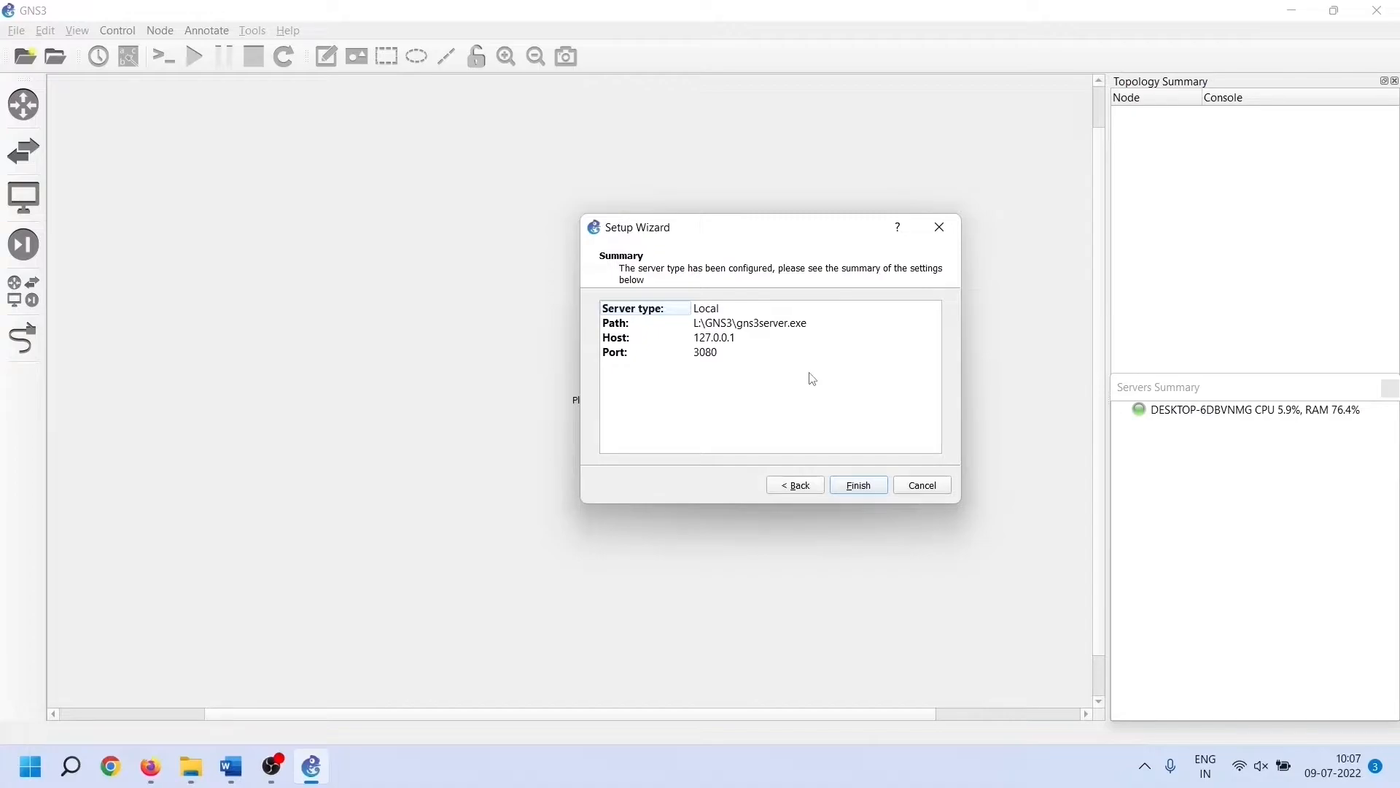
{"action": "left_click", "coordinate": [880, 489]}
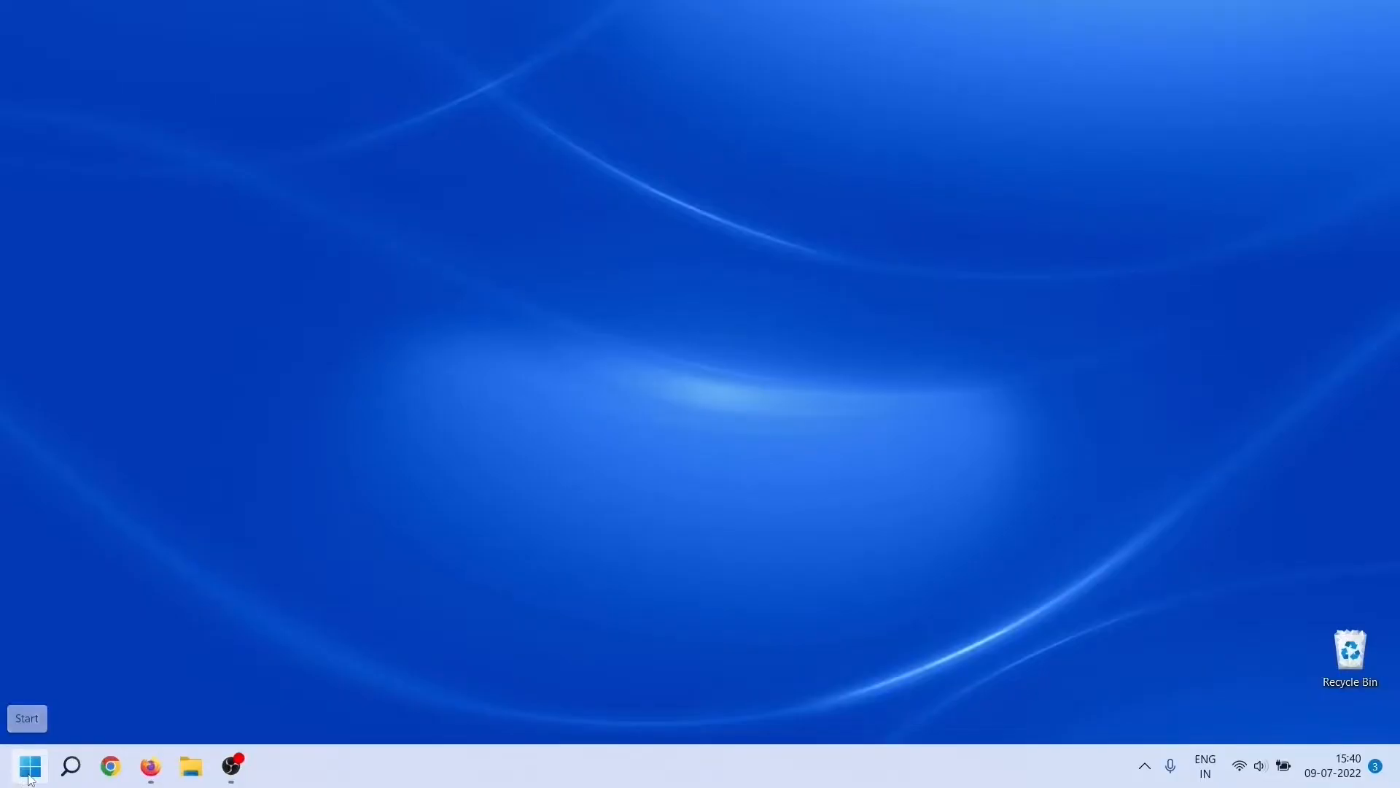
Open the download folder on the WorkSpace (D:) drive in File Explorer
{"action": "left_click", "coordinate": [30, 766]}
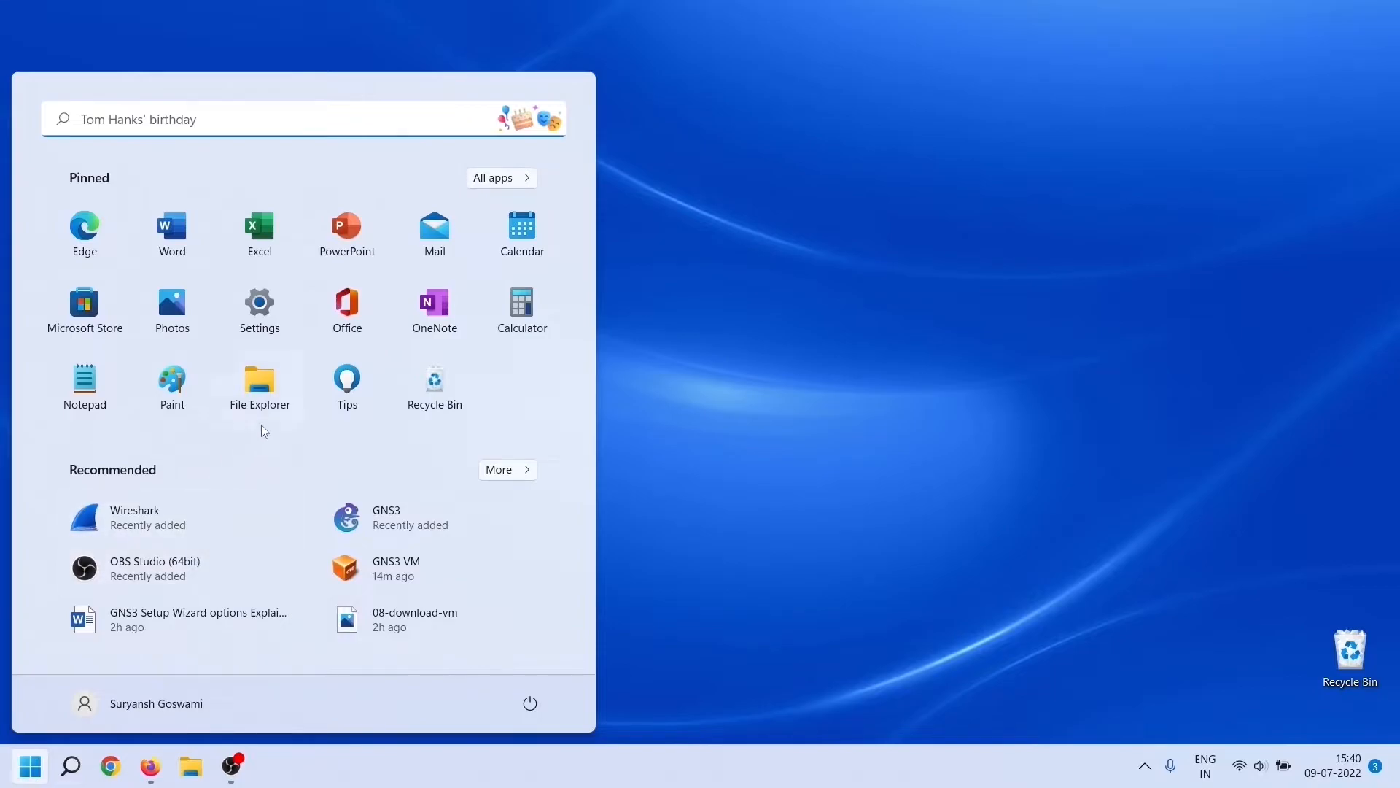
{"action": "left_click", "coordinate": [291, 403]}
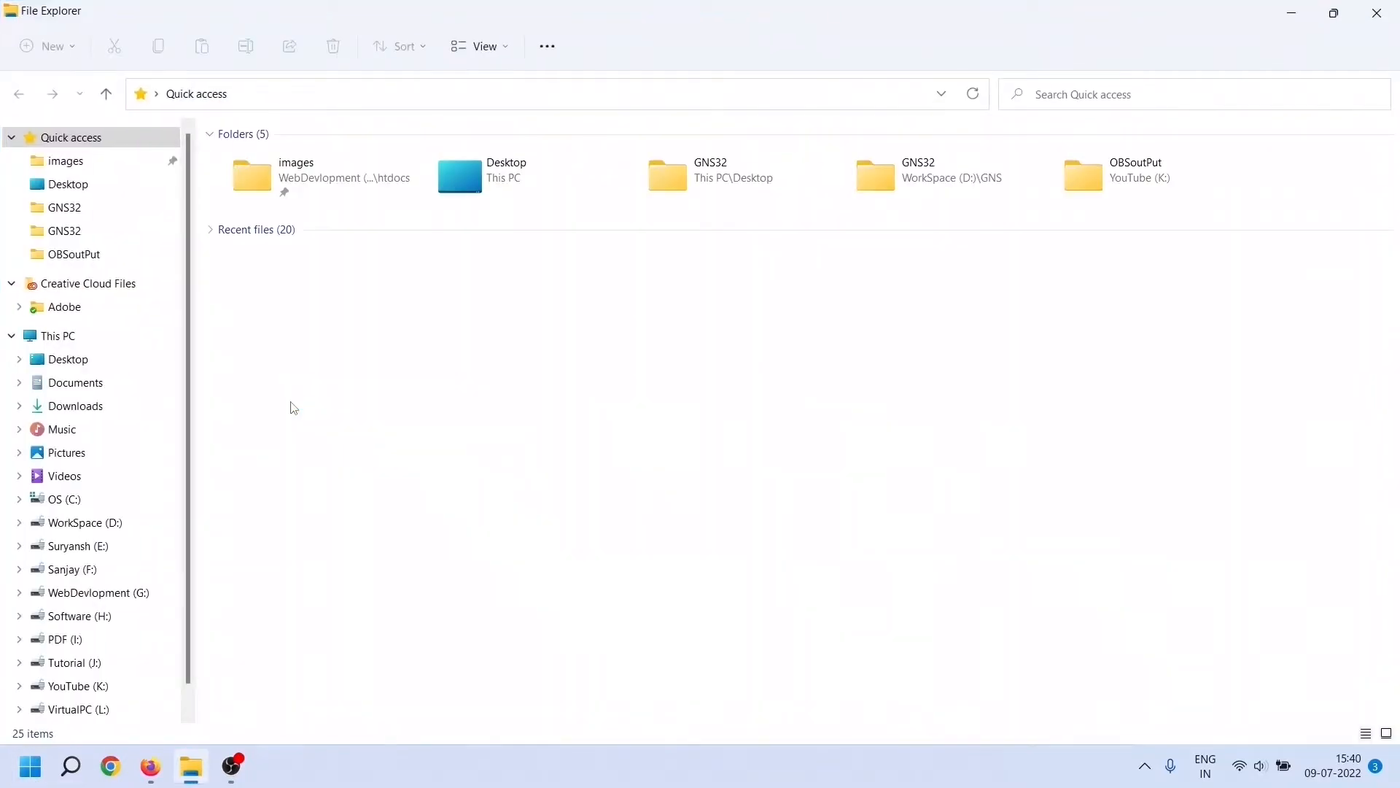
{"action": "left_click", "coordinate": [110, 525]}
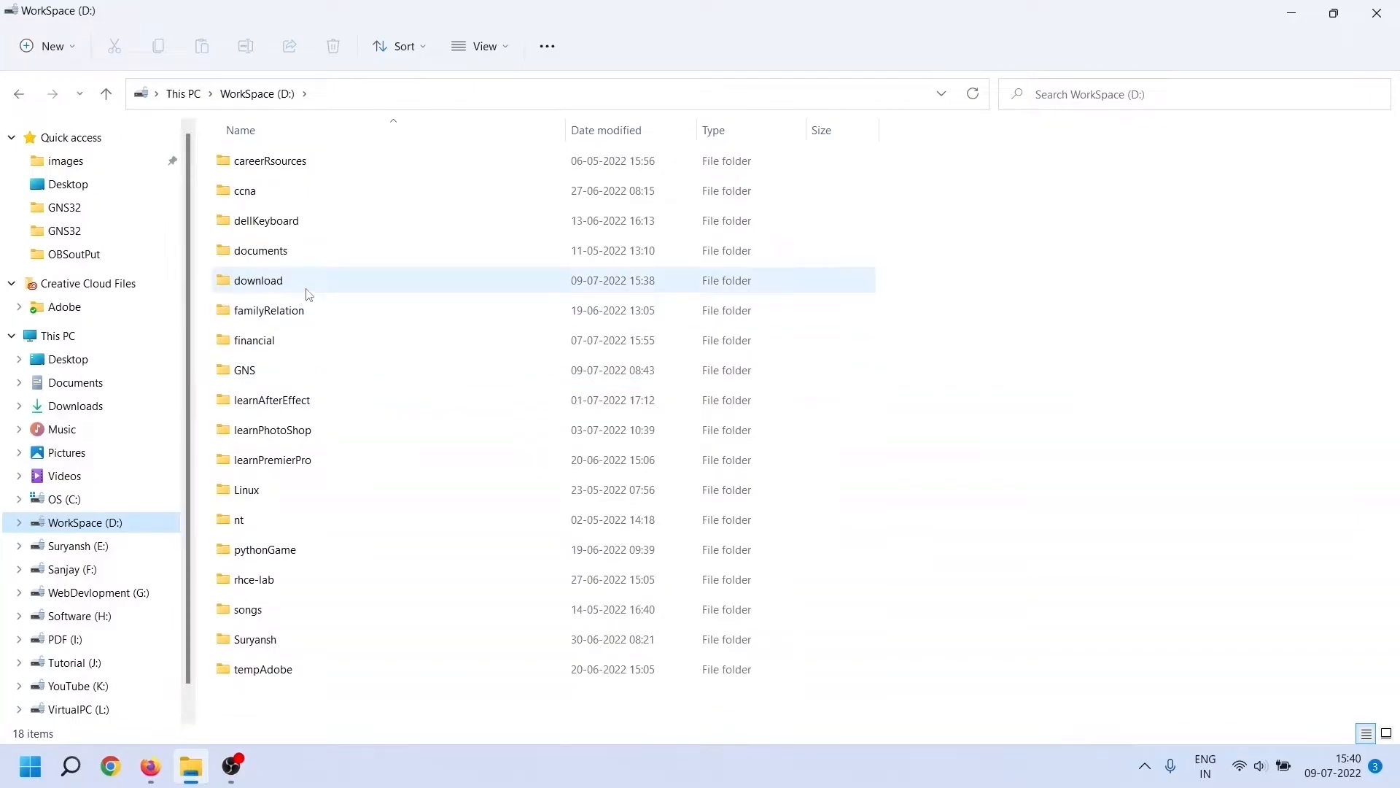
{"action": "double_click", "coordinate": [307, 293]}
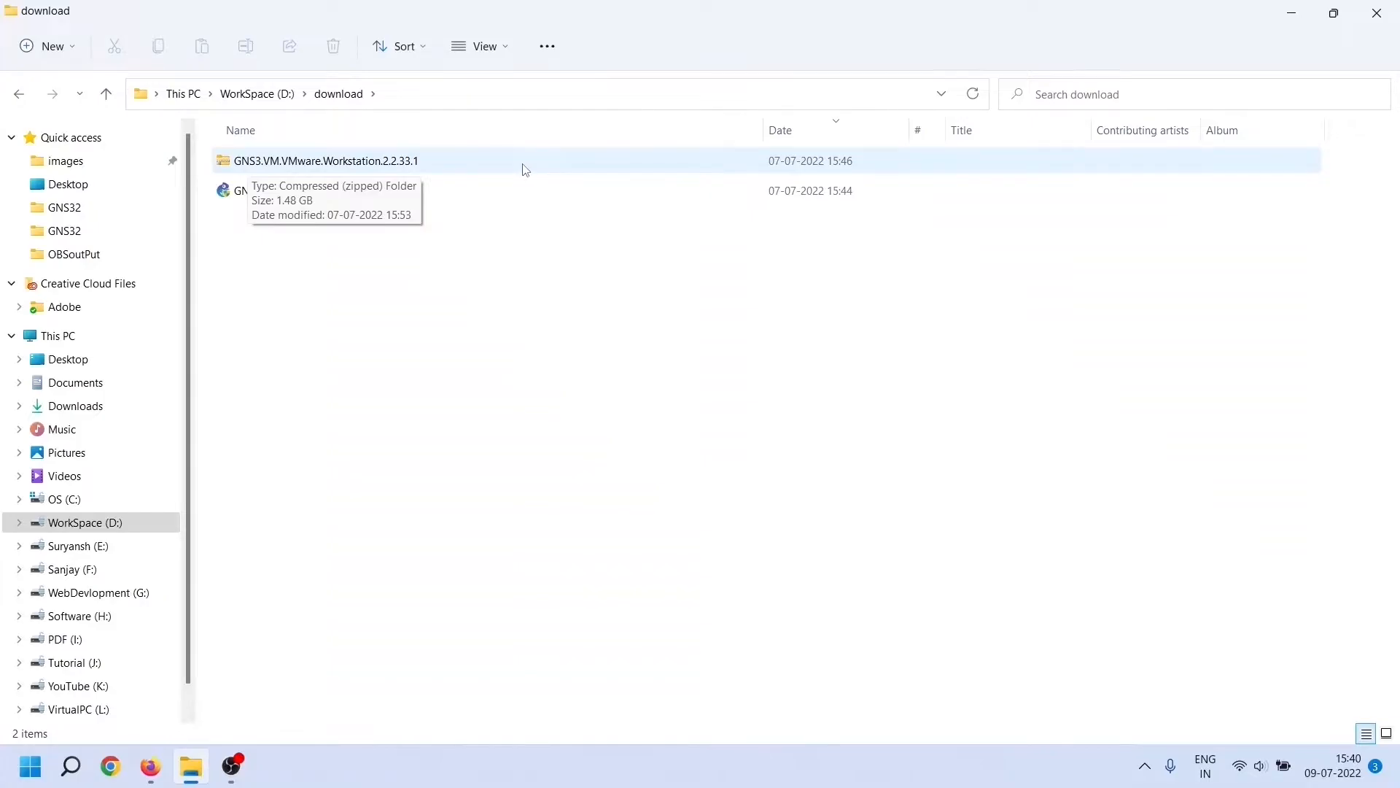
Extract the GNS3.VM.VMware.Workstation.2.2.33.1 zip and open the extracted folder
{"action": "right_click", "coordinate": [431, 160]}
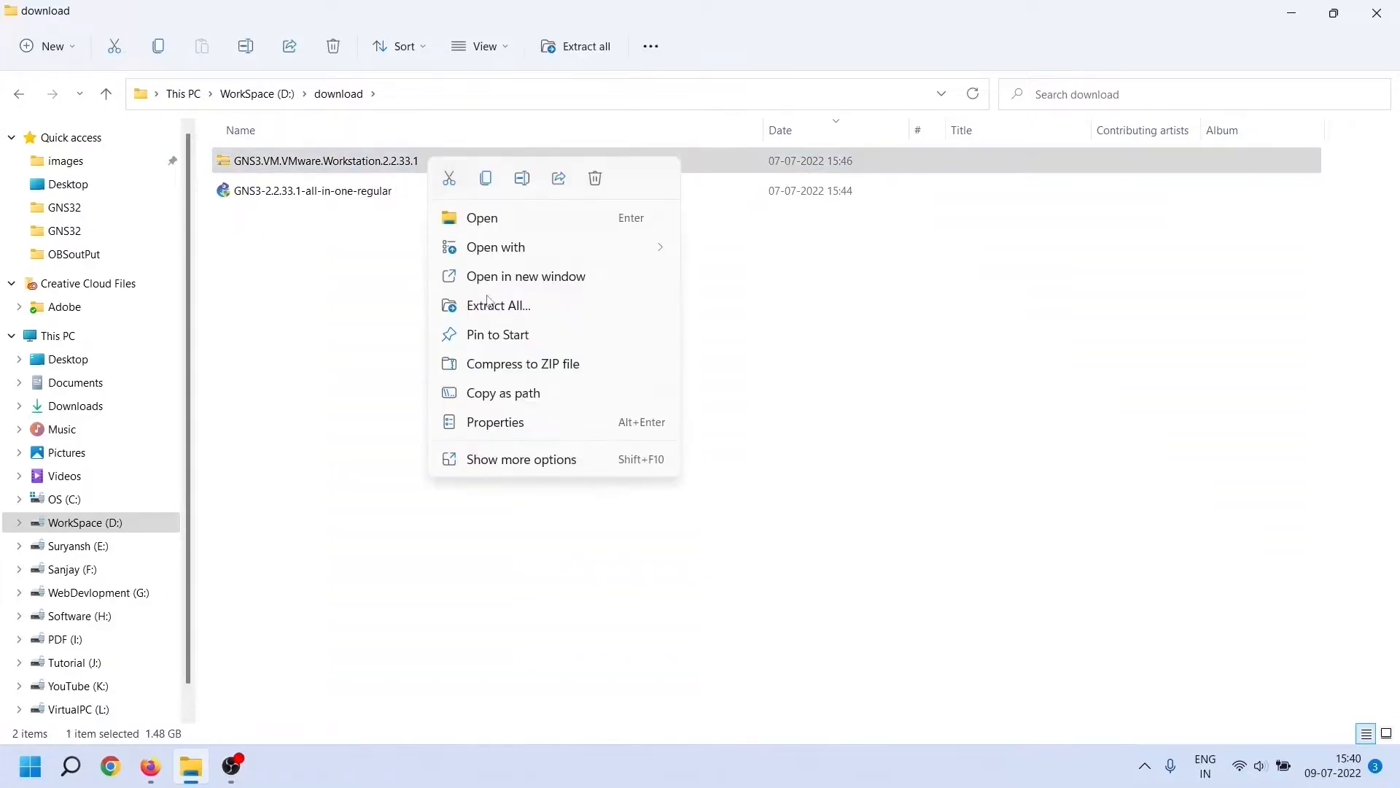
{"action": "left_click", "coordinate": [558, 307]}
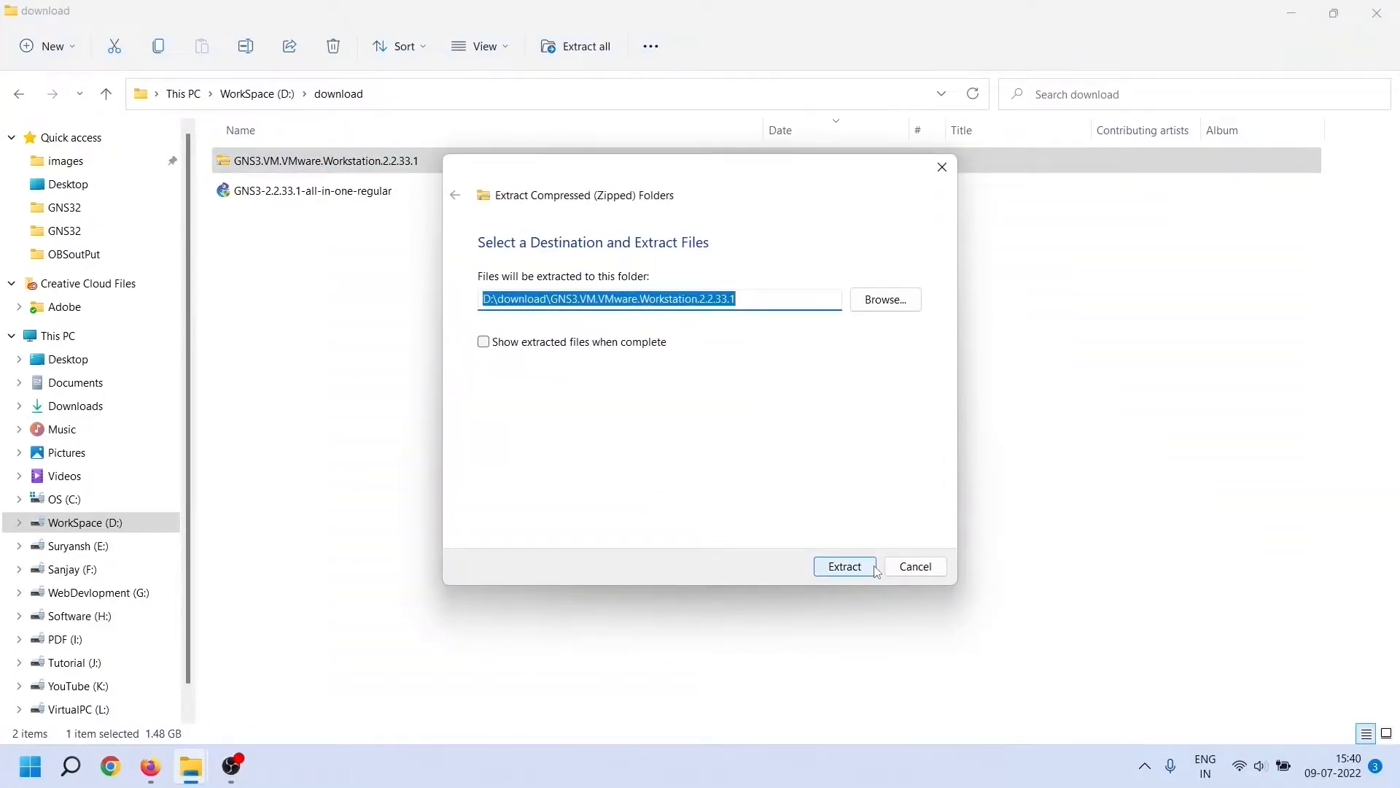
{"action": "left_click", "coordinate": [844, 567]}
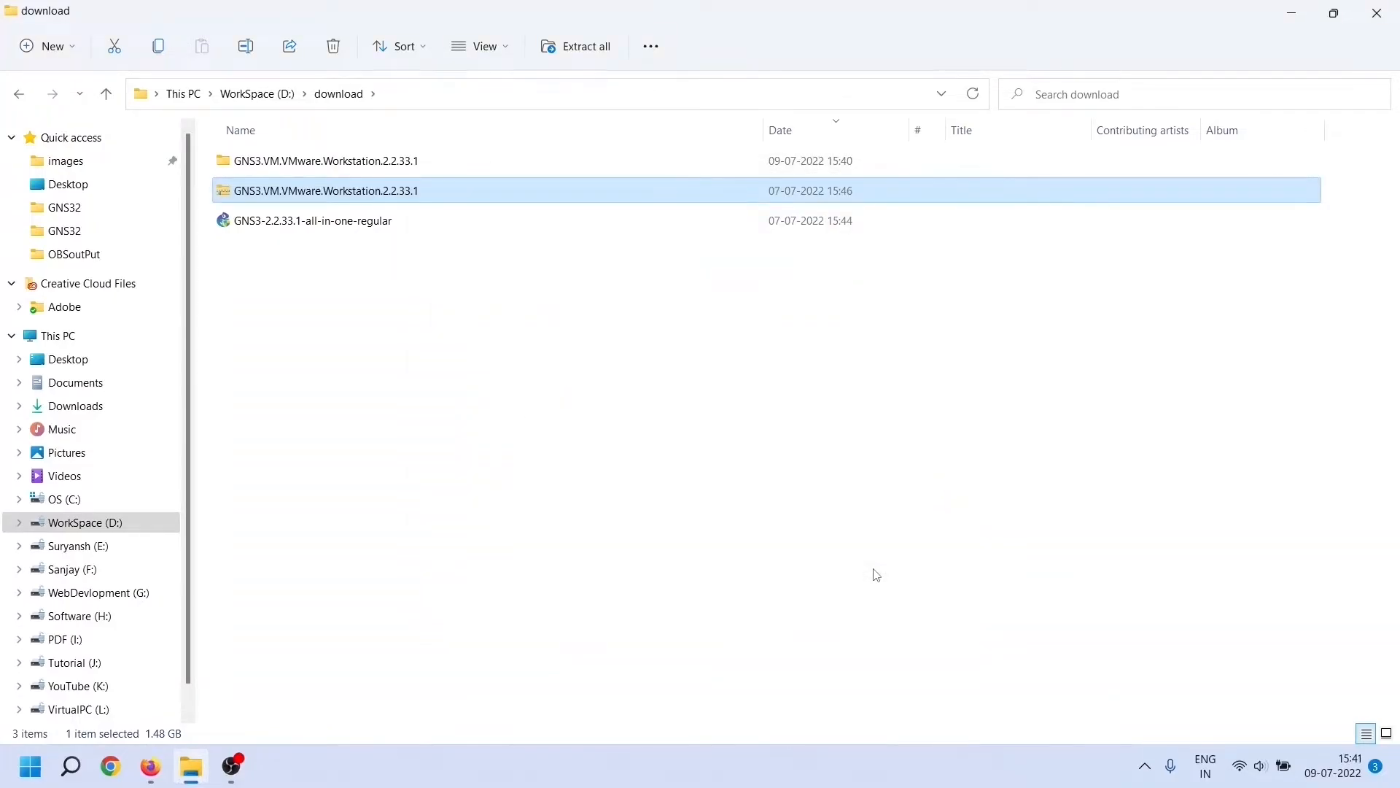
{"action": "left_click", "coordinate": [667, 422]}
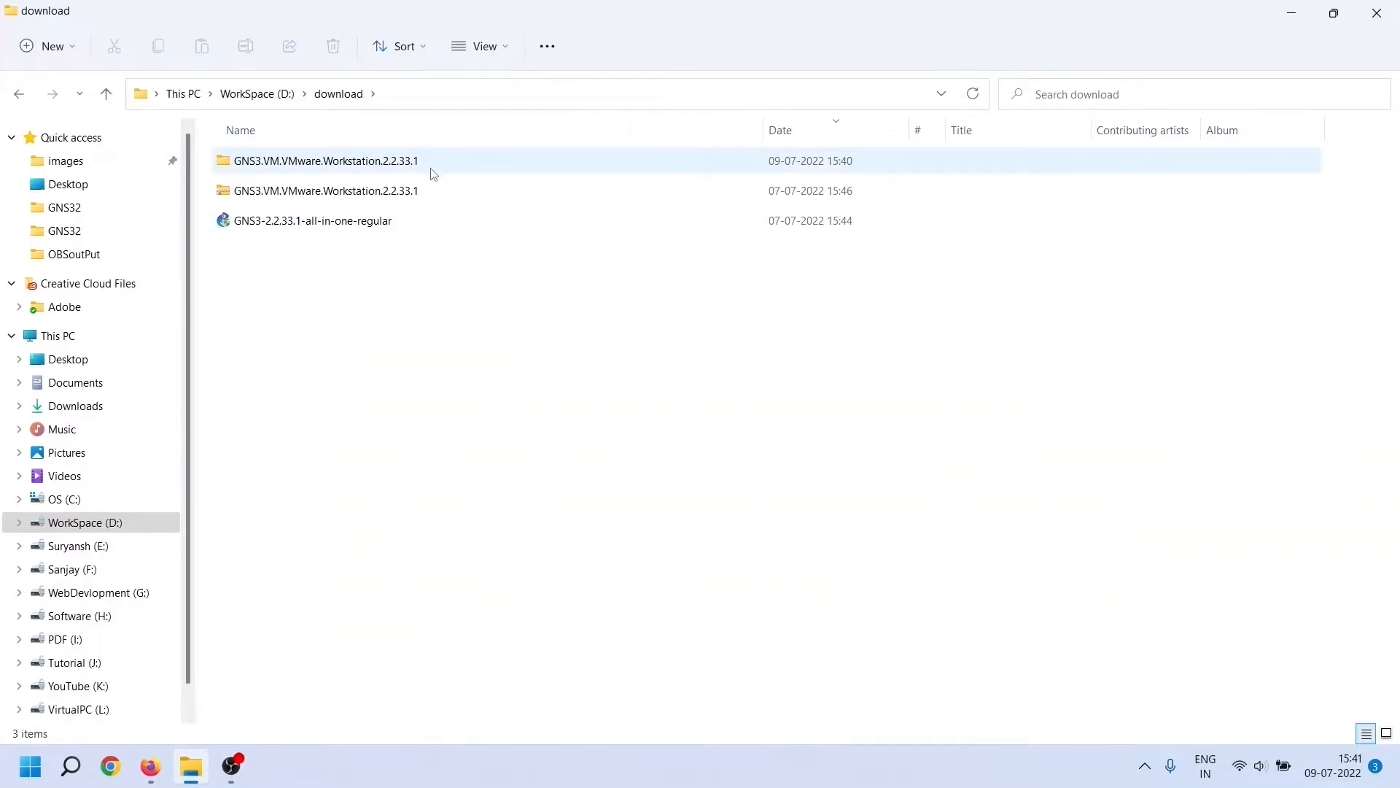
{"action": "double_click", "coordinate": [459, 169]}
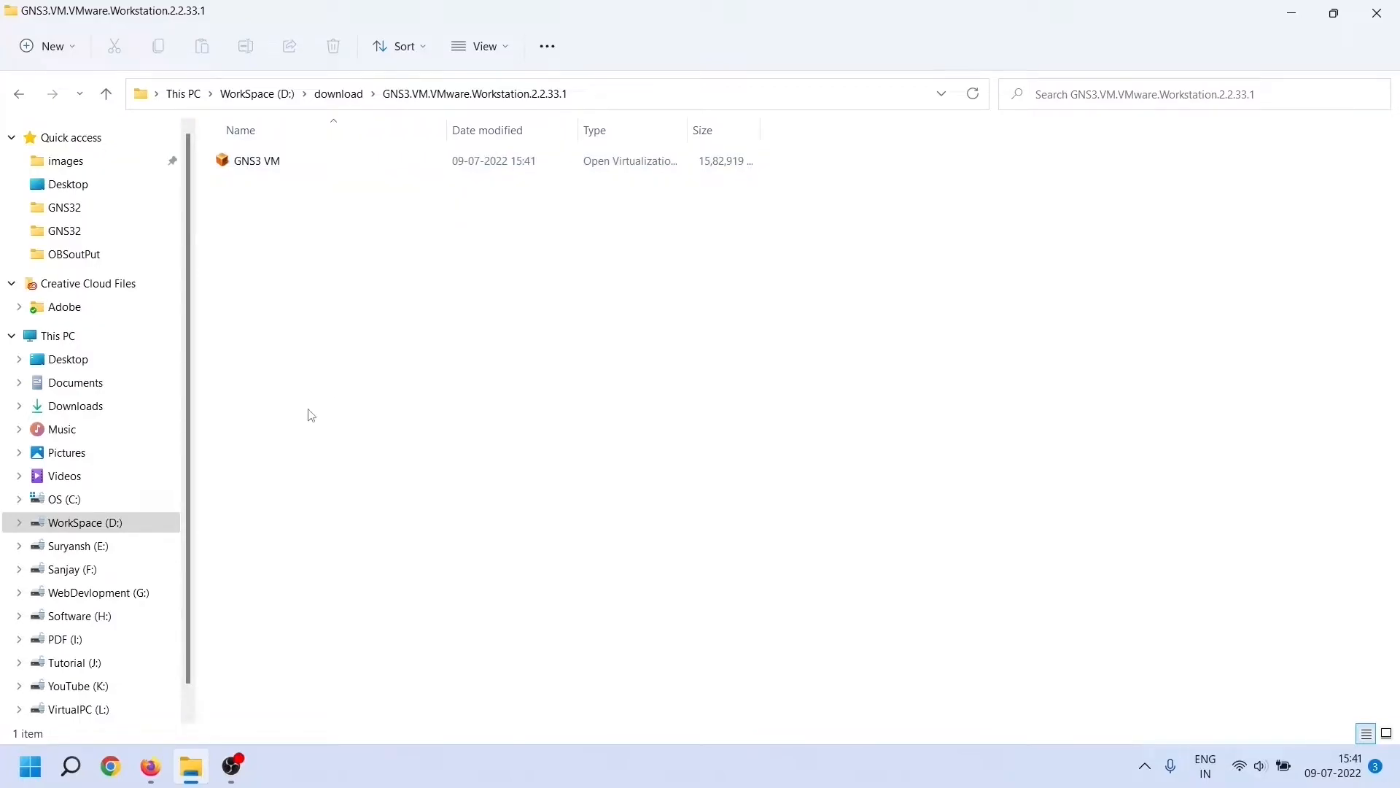
Launch VMware Workstation Pro by searching for 'vm'
{"action": "left_click", "coordinate": [30, 766]}
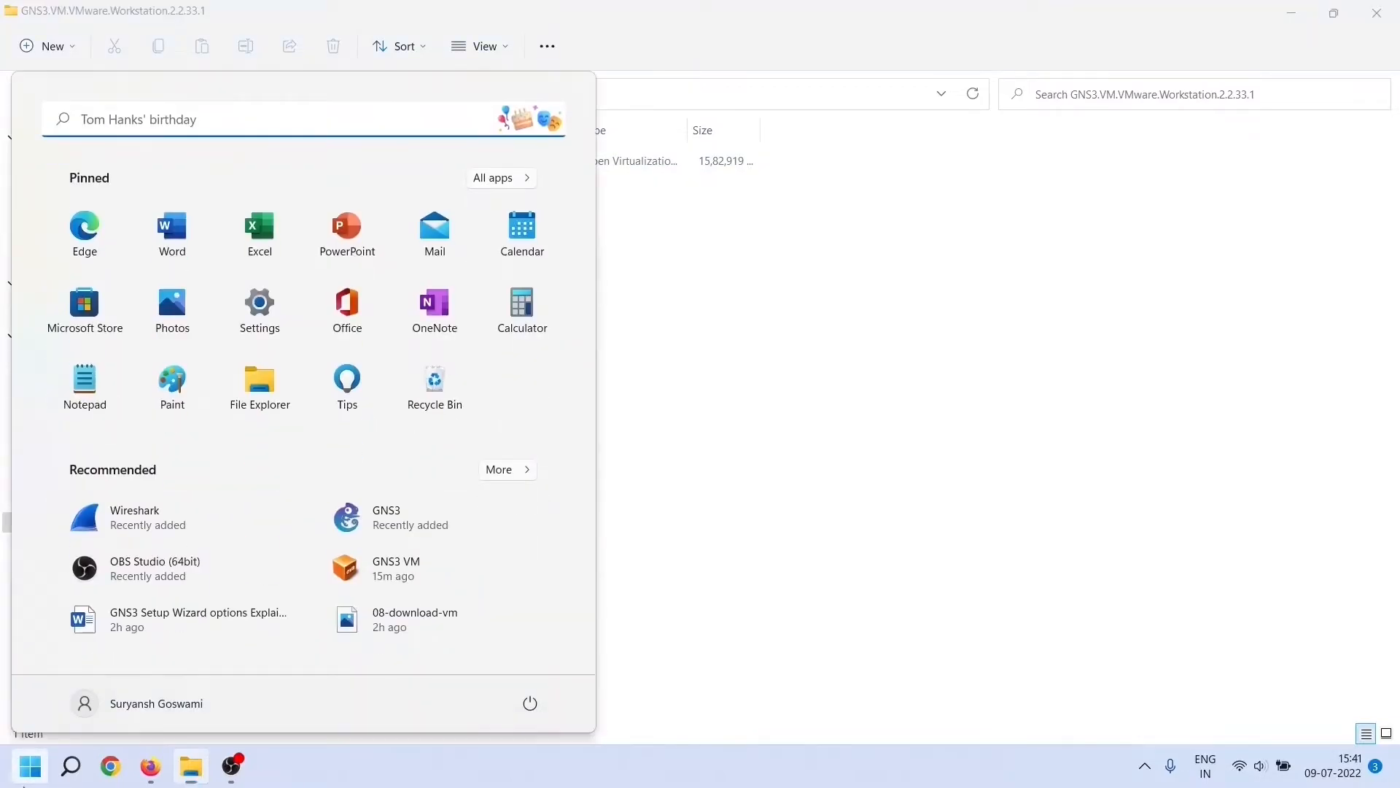
{"action": "left_click", "coordinate": [160, 119]}
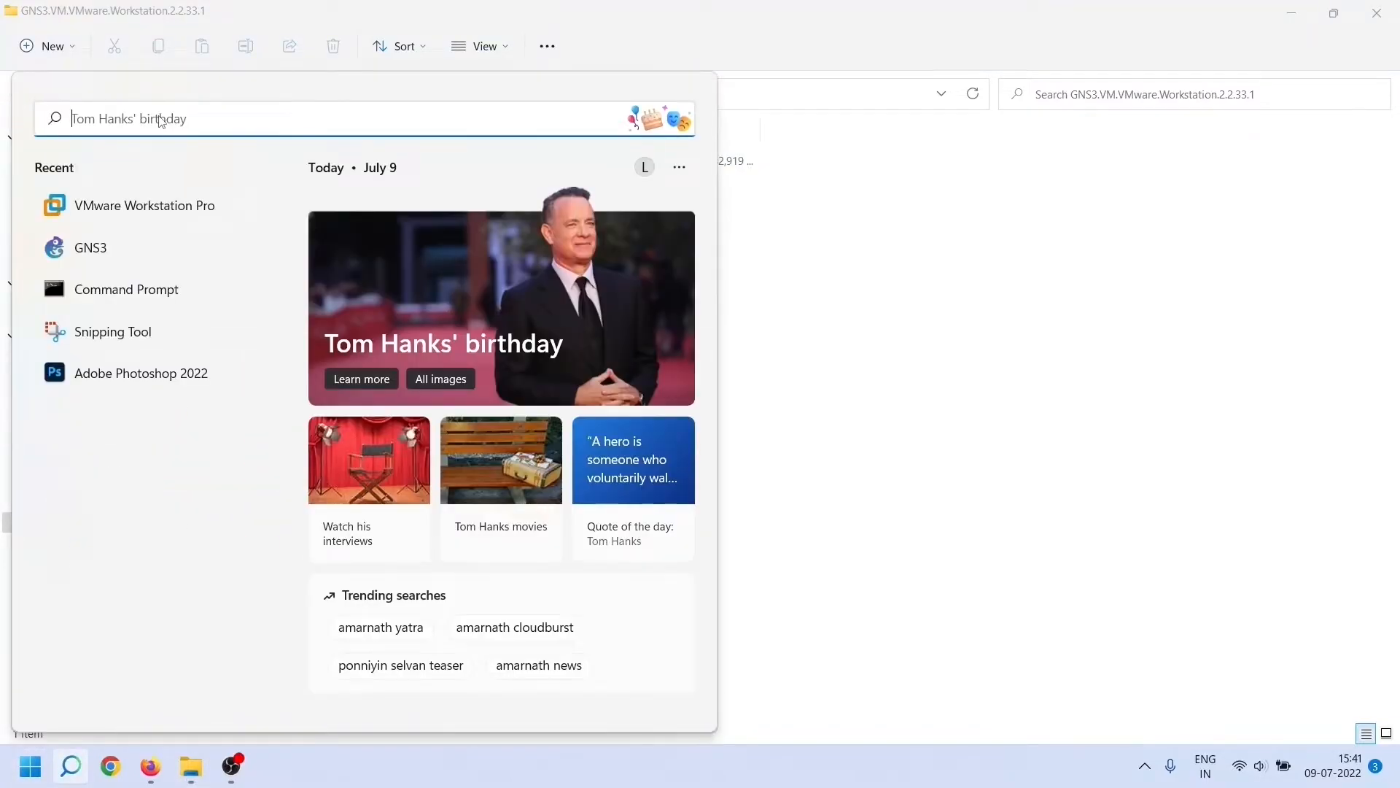
{"action": "type", "text": "vm"}
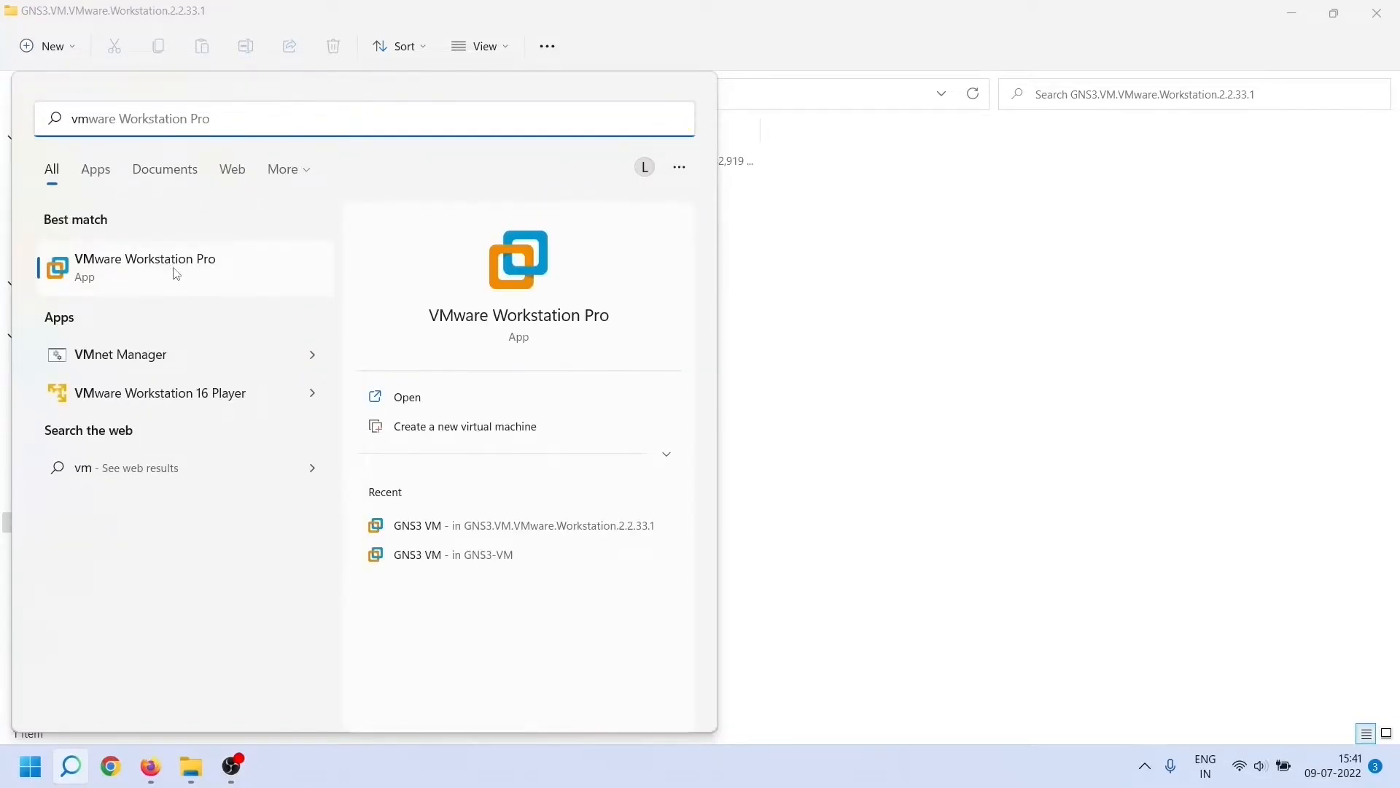
{"action": "left_click", "coordinate": [219, 269]}
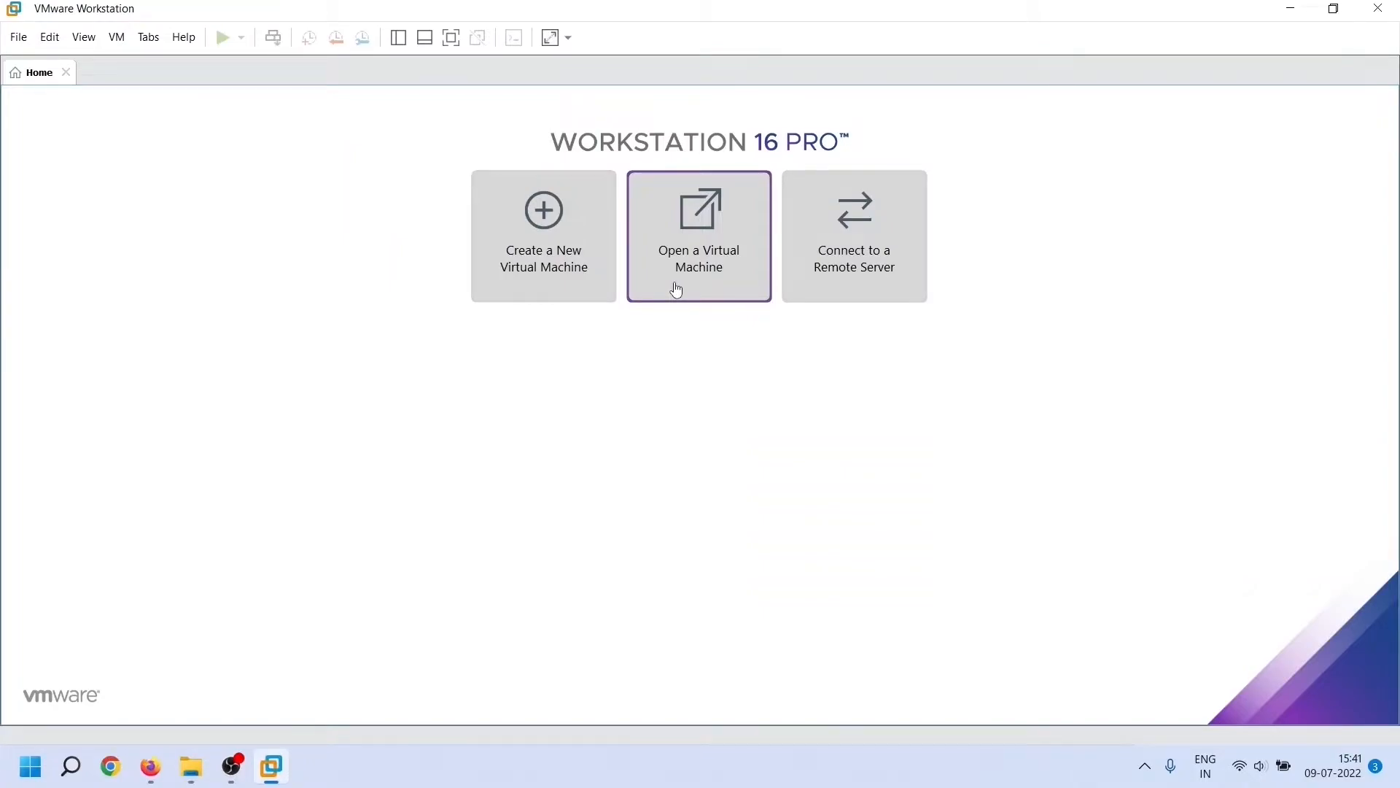
Open the GNS3 VM file from the extracted folder in D:\download for import
{"action": "left_click", "coordinate": [26, 43]}
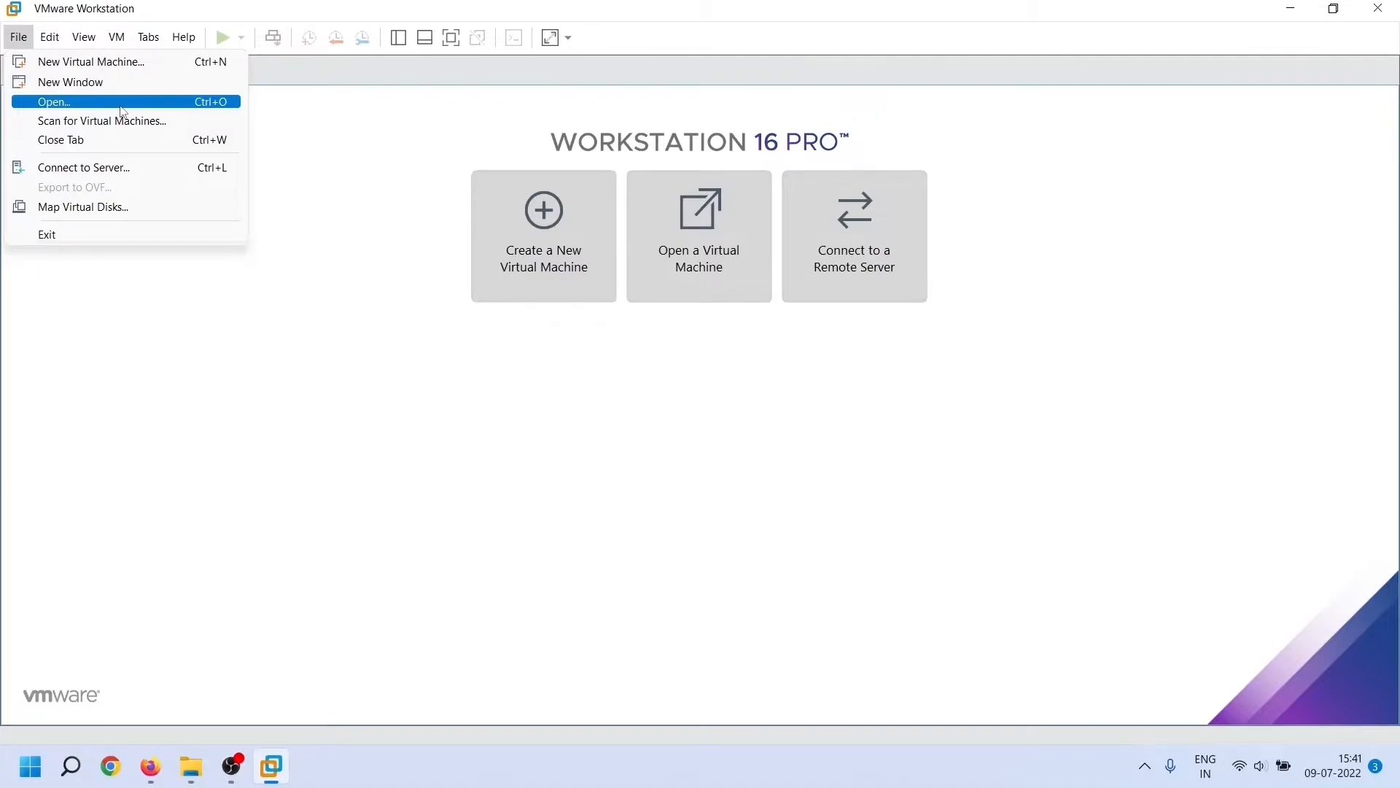
{"action": "left_click", "coordinate": [122, 111]}
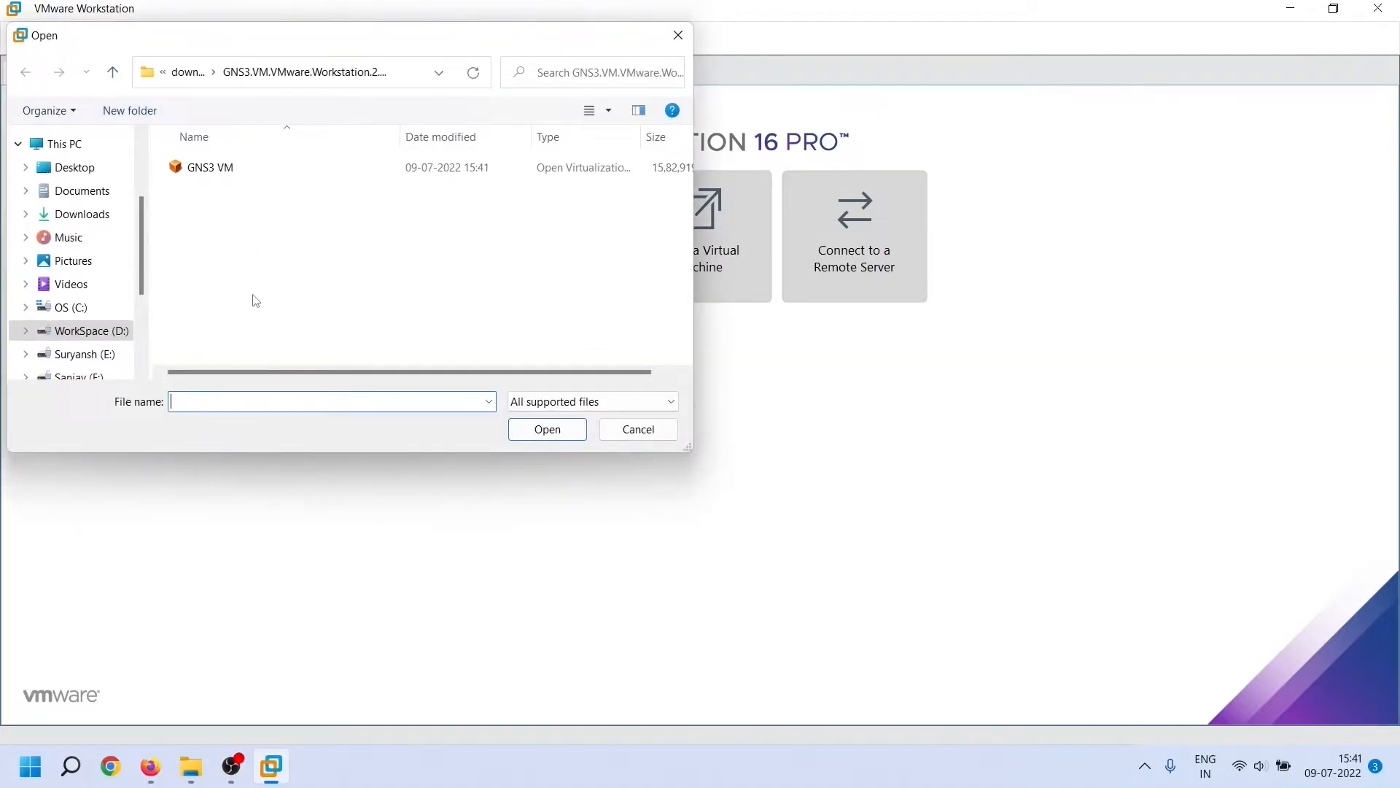
{"action": "left_click", "coordinate": [252, 175]}
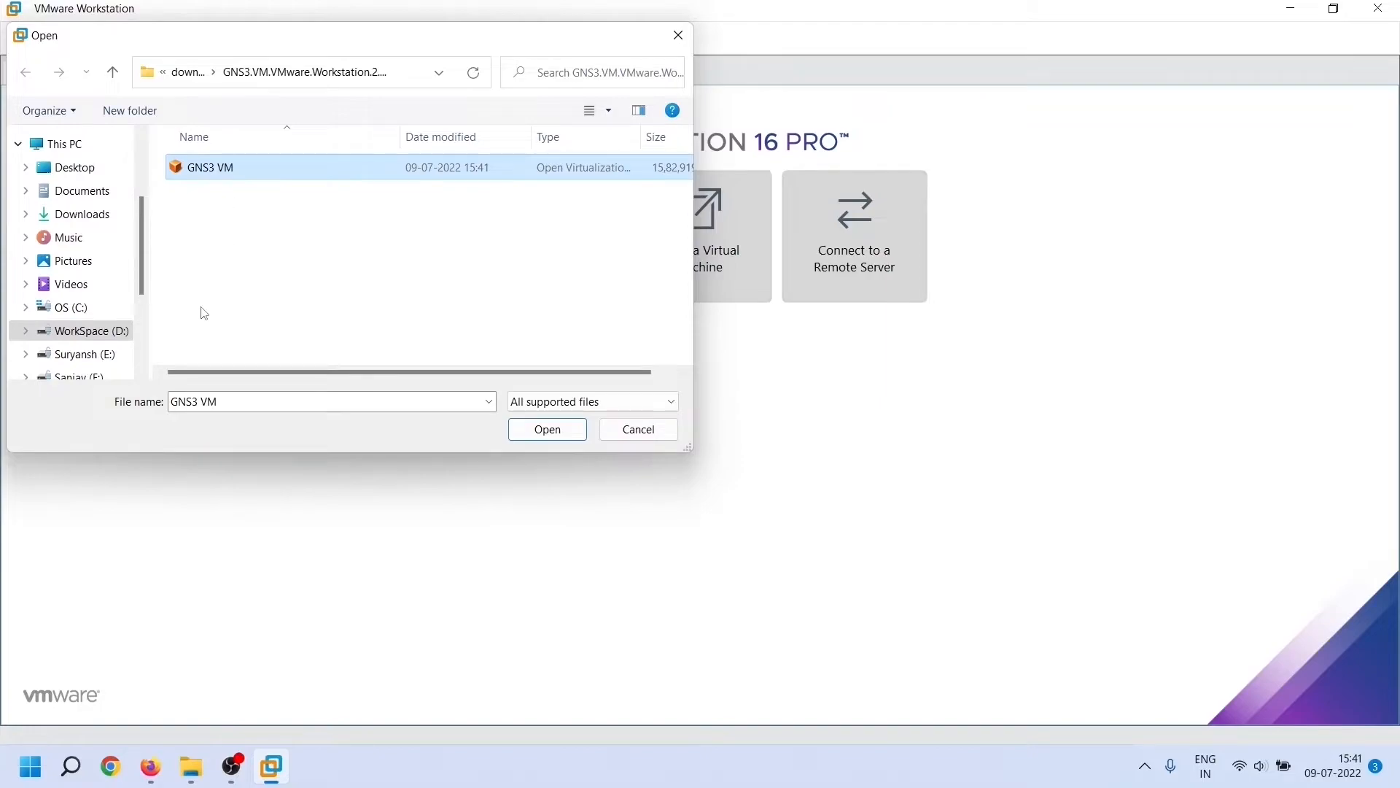
{"action": "left_click", "coordinate": [109, 334]}
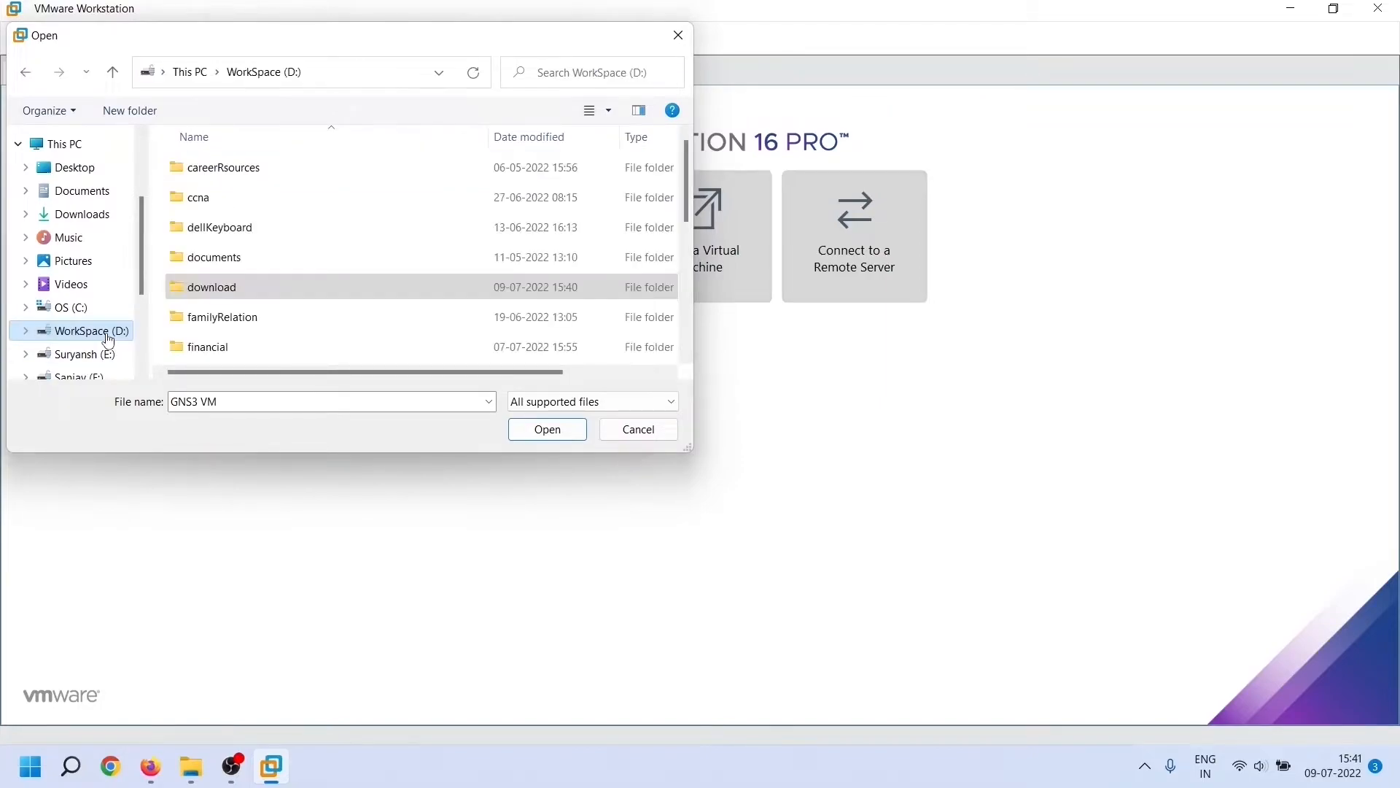
{"action": "double_click", "coordinate": [290, 284]}
{"action": "left_click", "coordinate": [211, 191]}
{"action": "double_click", "coordinate": [212, 191]}
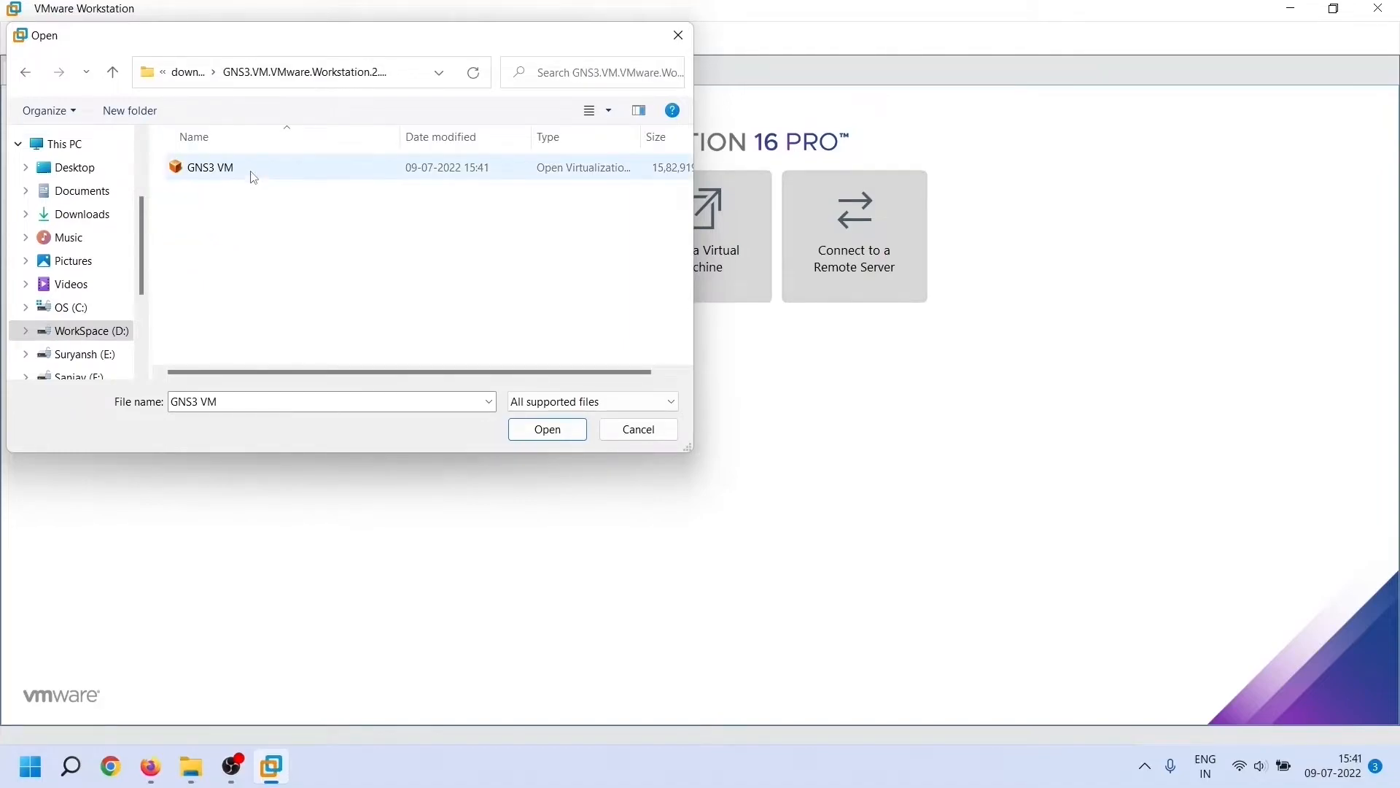
{"action": "left_click", "coordinate": [291, 171]}
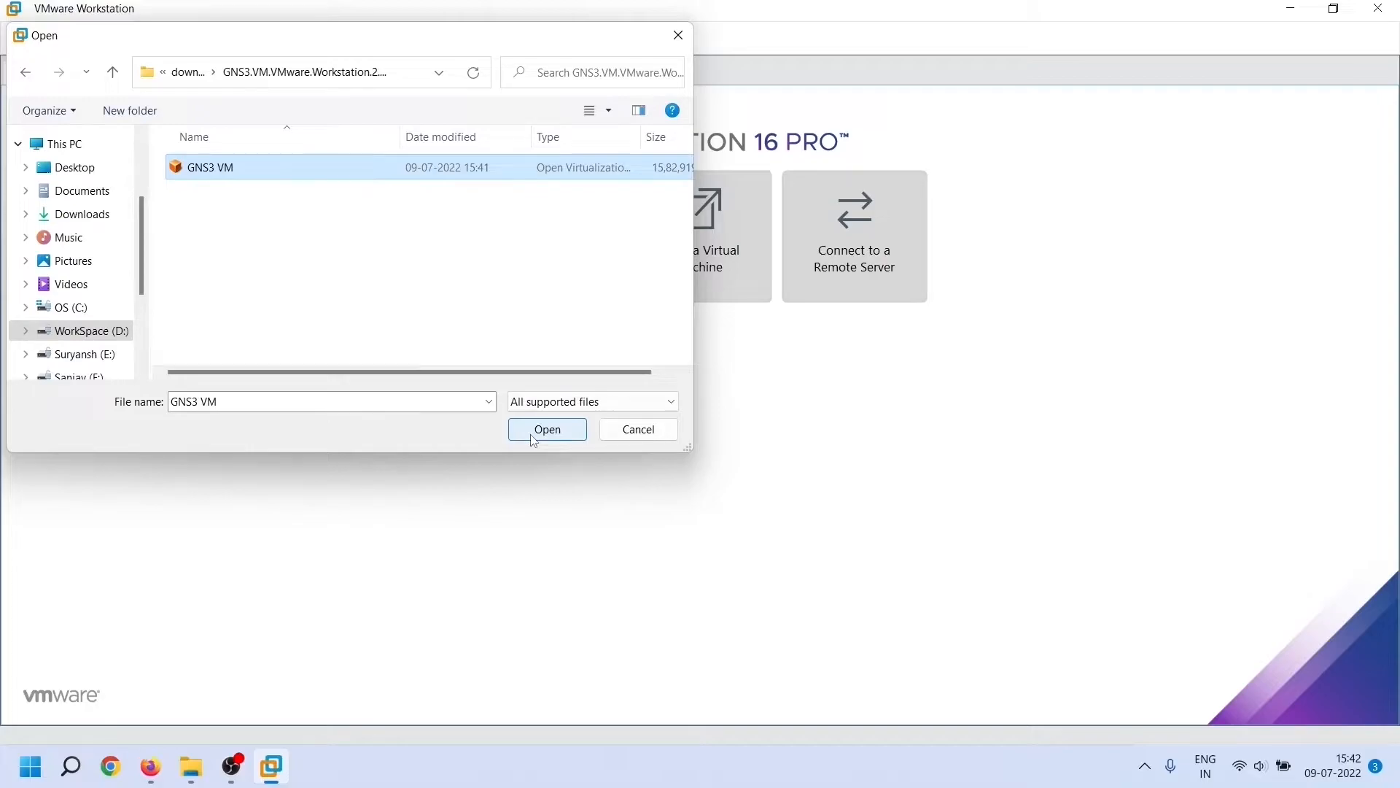
{"action": "left_click", "coordinate": [548, 431]}
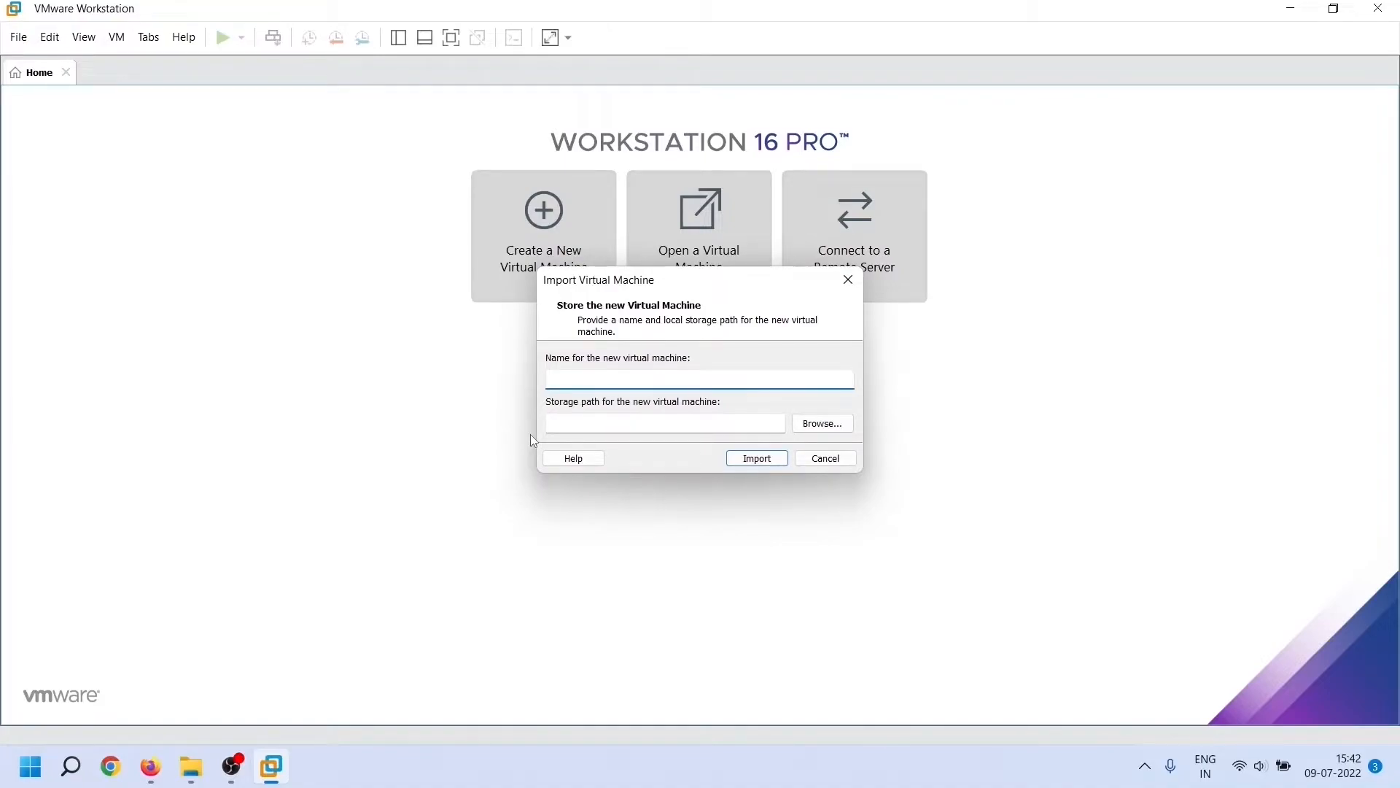
Name the imported machine 'GNS3 VM' and pick VirtualPC (L:) as the storage location
{"action": "type", "text": "GN"}
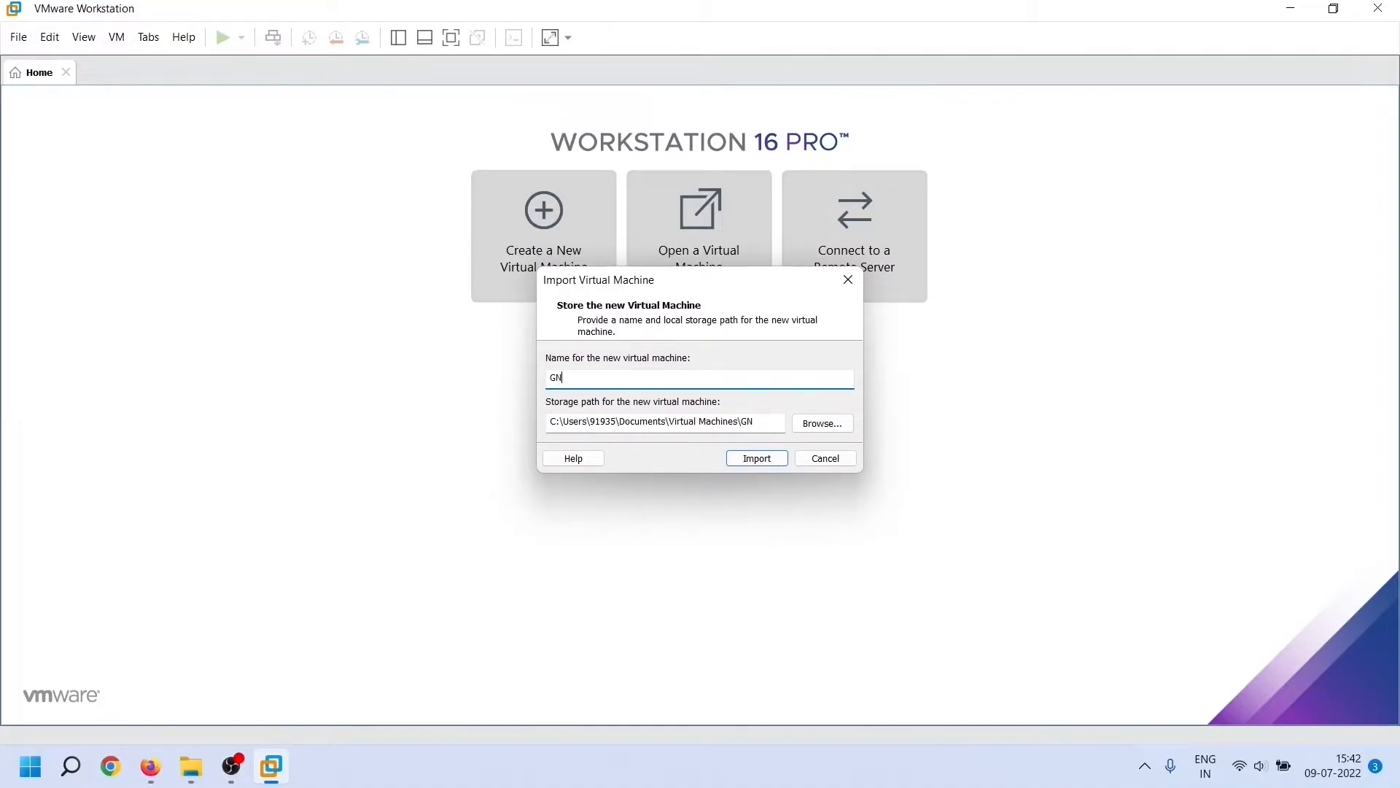
{"action": "type", "text": "S3 VM"}
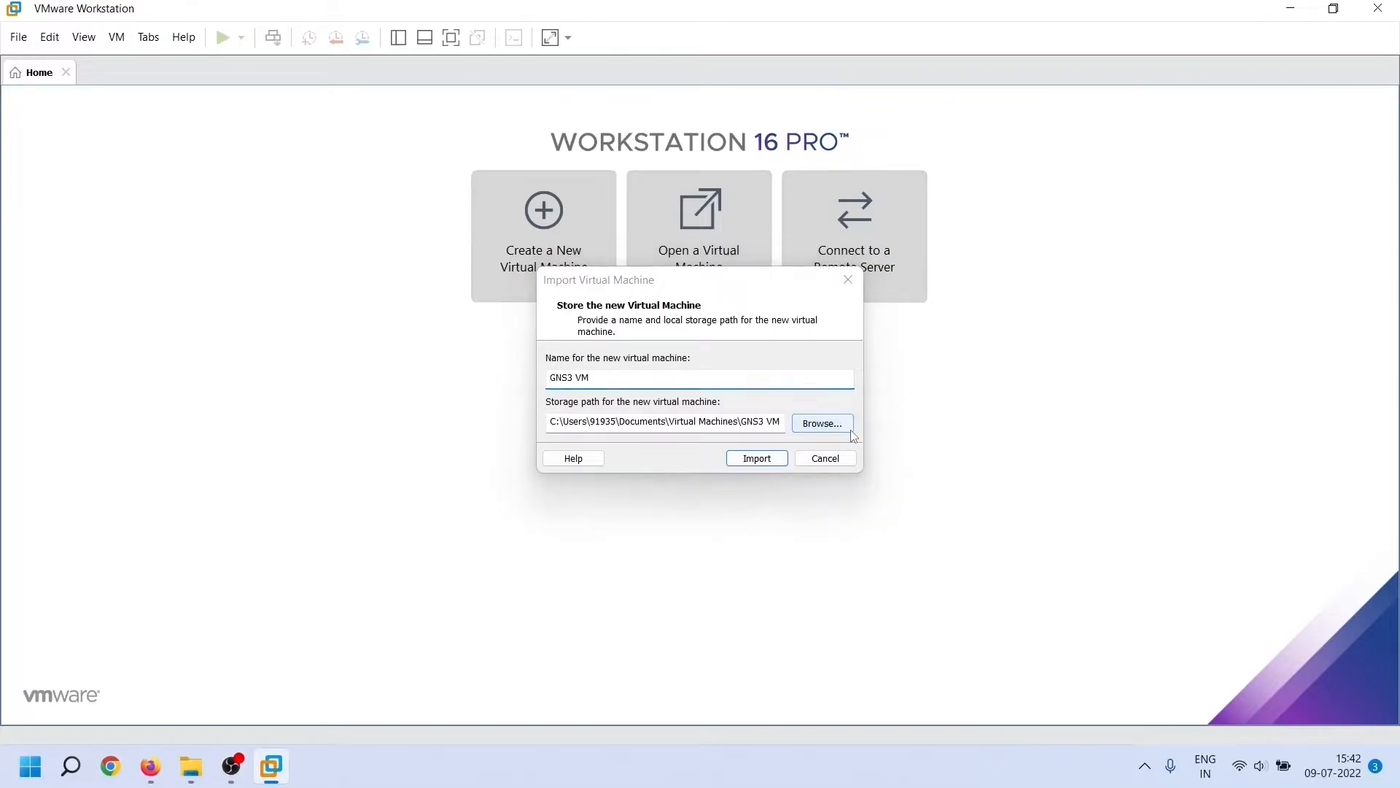
{"action": "left_click", "coordinate": [851, 430]}
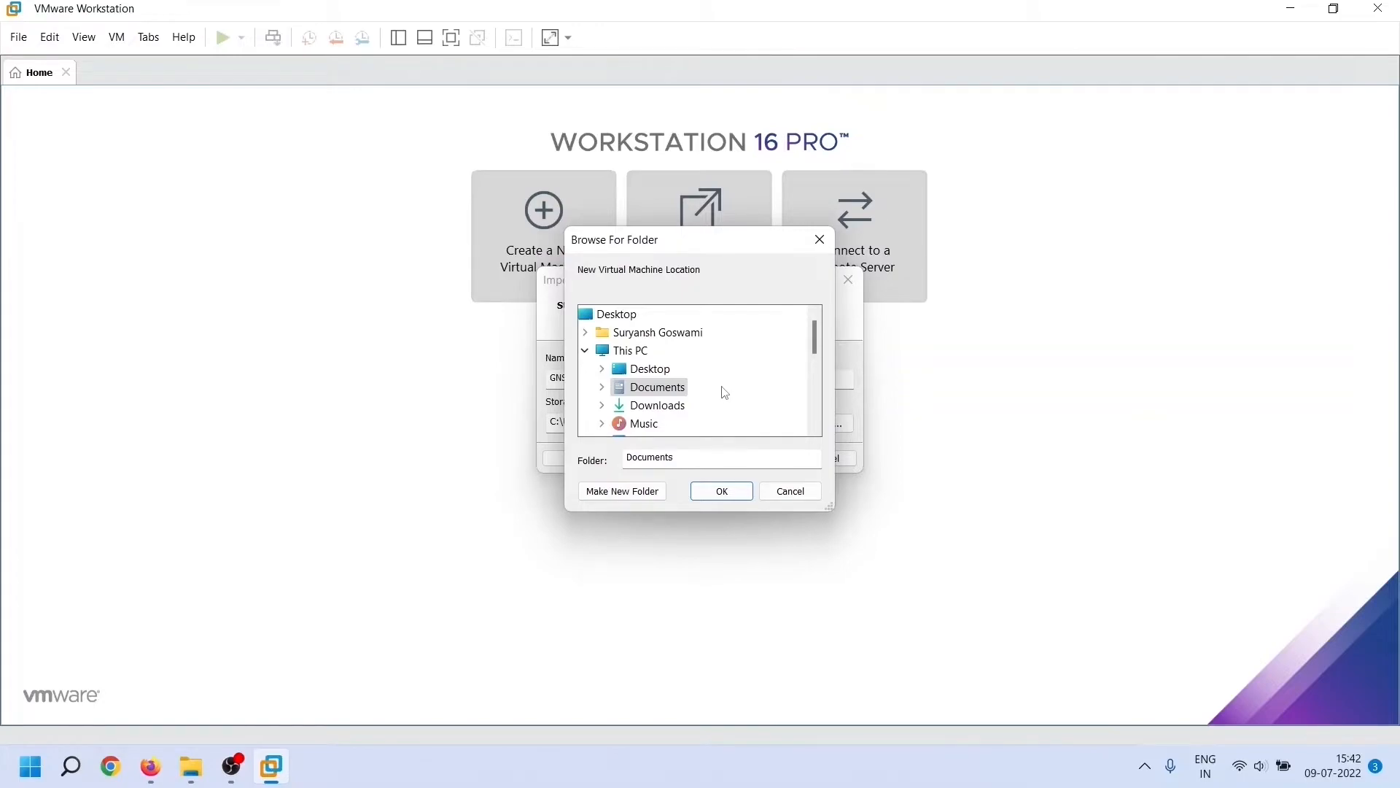
{"action": "scroll", "coordinate": [724, 393], "scroll_direction": "down", "scroll_amount": 3}
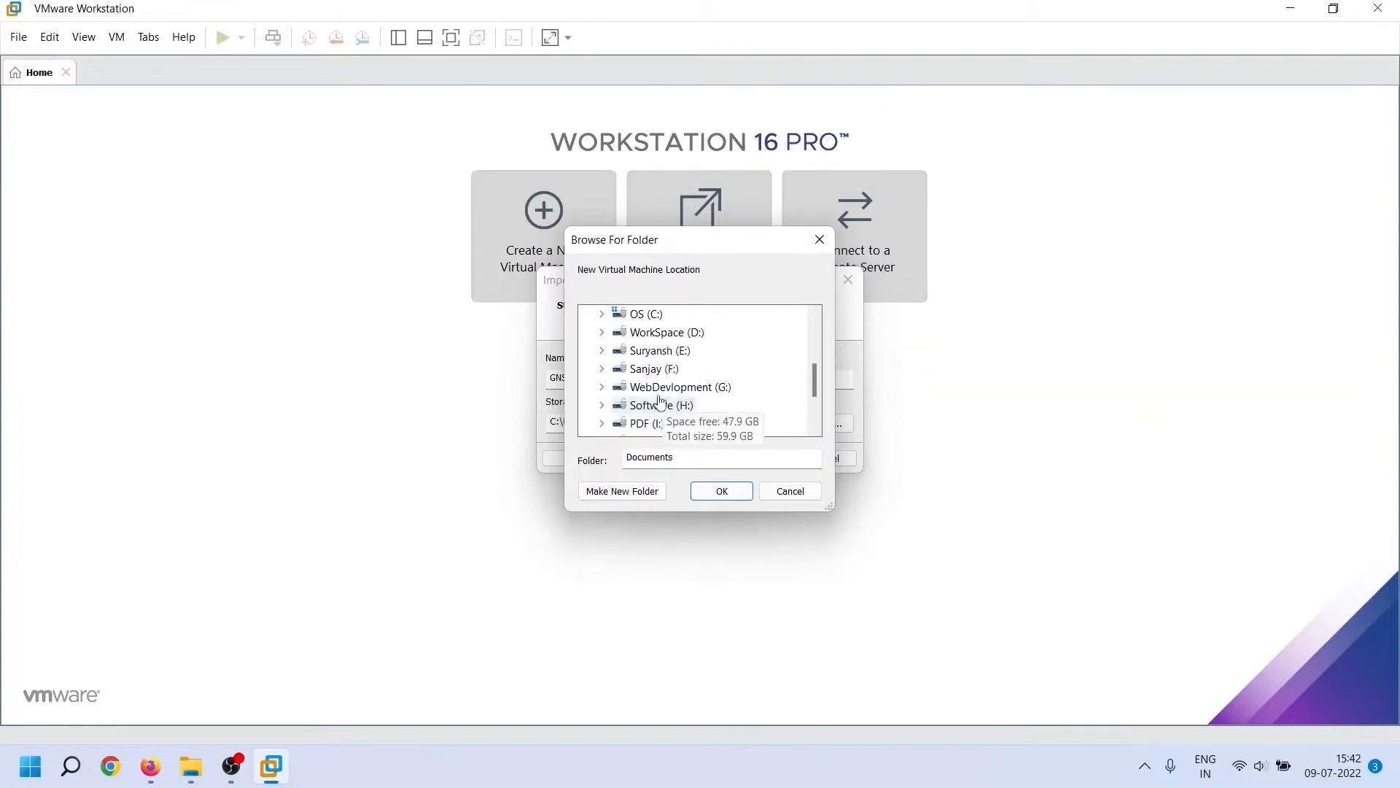
{"action": "scroll", "coordinate": [656, 409], "scroll_direction": "down", "scroll_amount": 2}
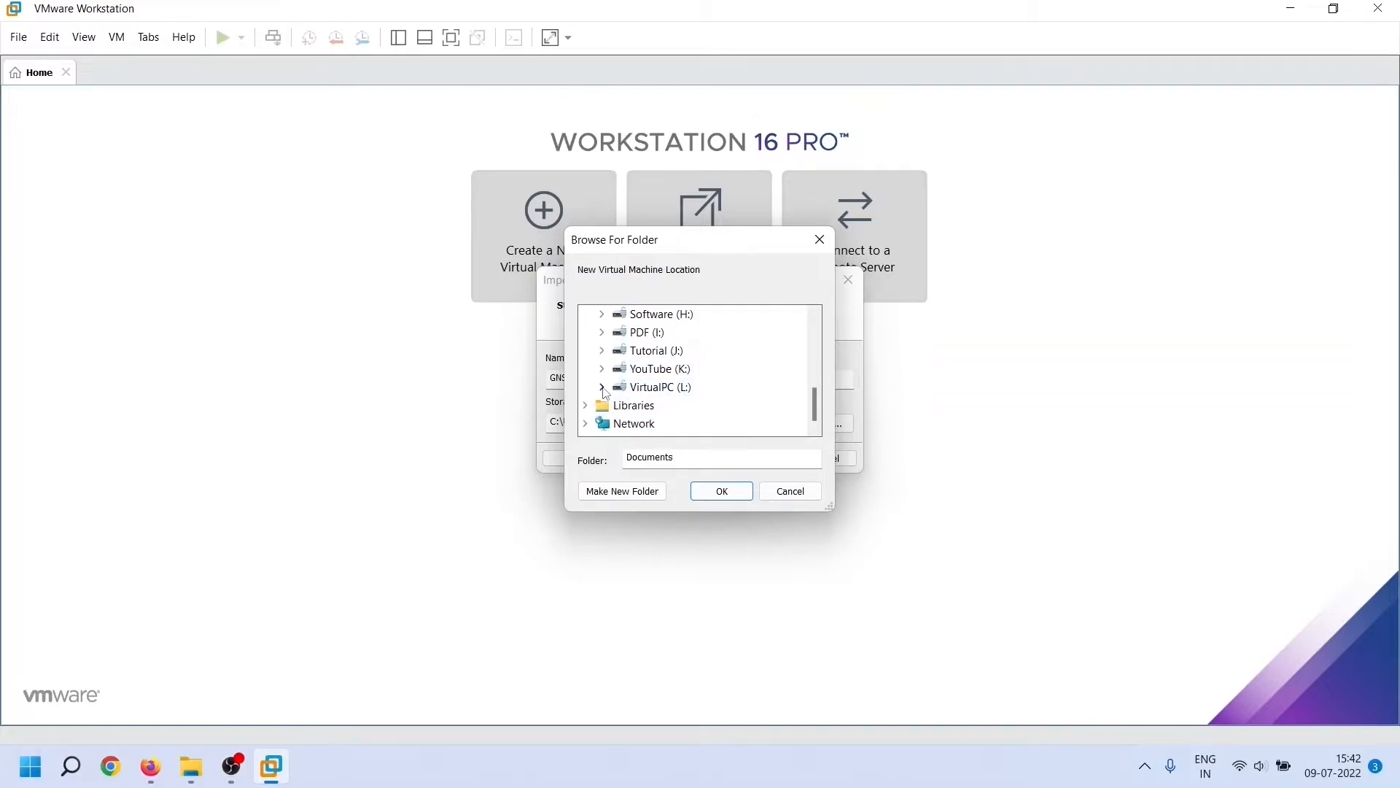
{"action": "left_click", "coordinate": [603, 387]}
{"action": "left_click", "coordinate": [665, 315]}
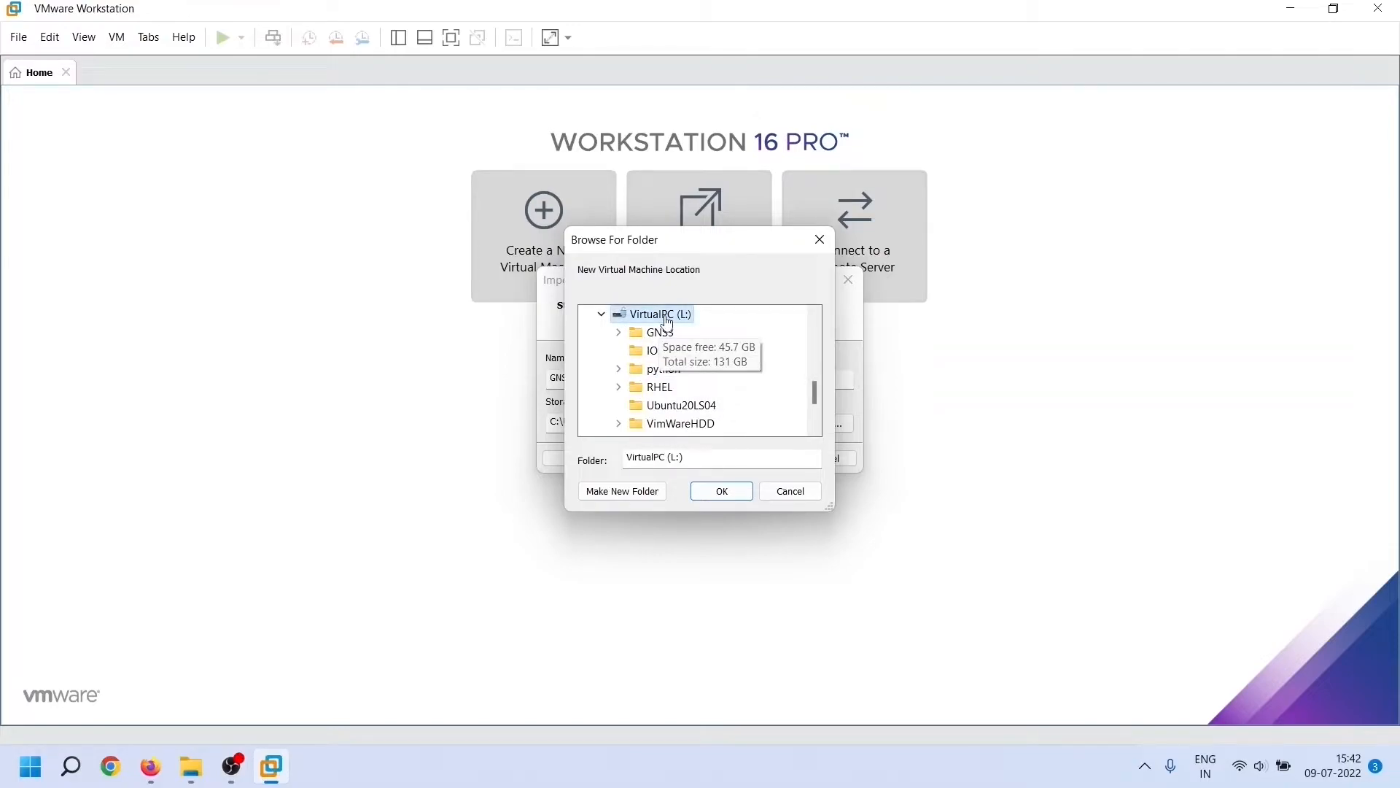
Create a new GNS3-Server folder on L: and use it as the storage path
{"action": "left_click", "coordinate": [662, 493]}
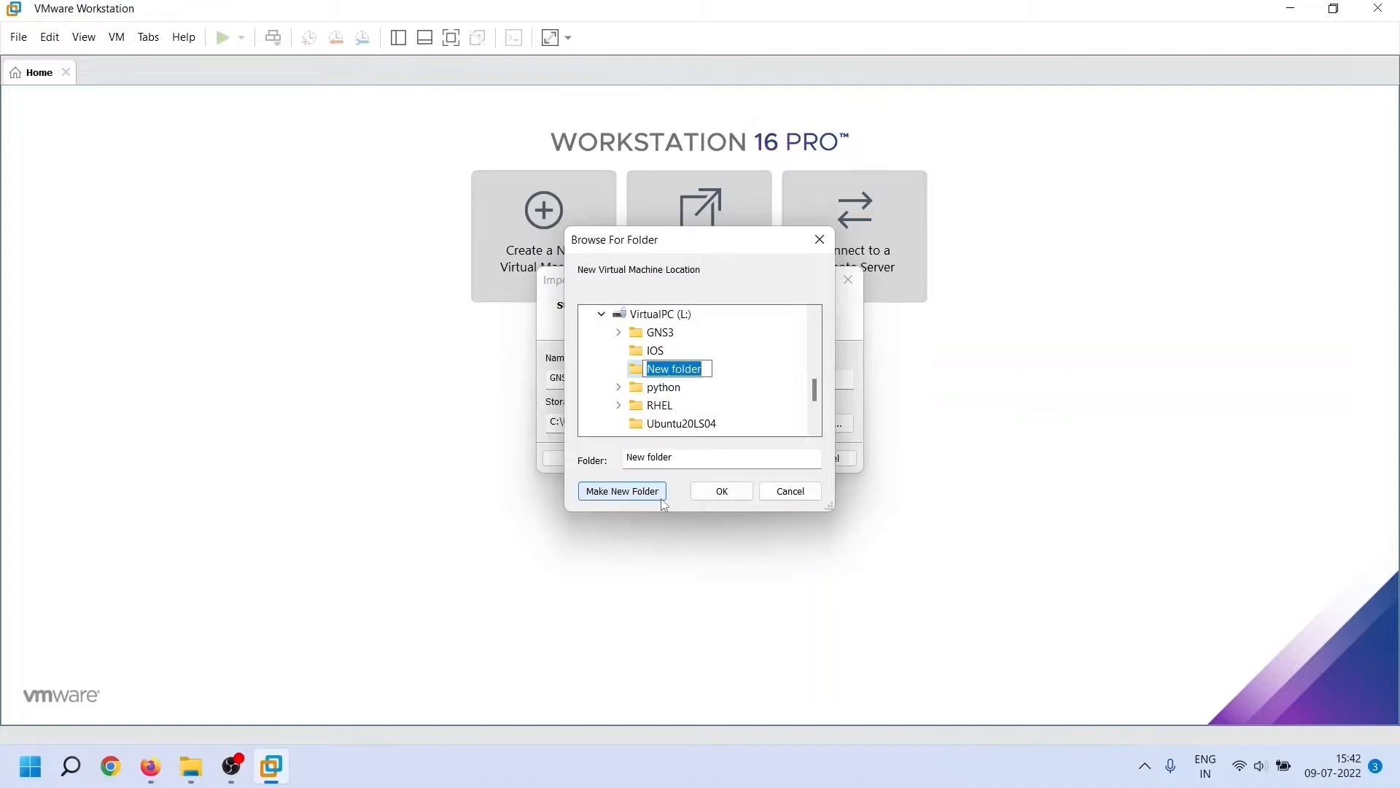
{"action": "type", "text": "GNS#"}
{"action": "key", "text": "BackSpace"}
{"action": "type", "text": "3-Server"}
{"action": "left_click", "coordinate": [749, 366]}
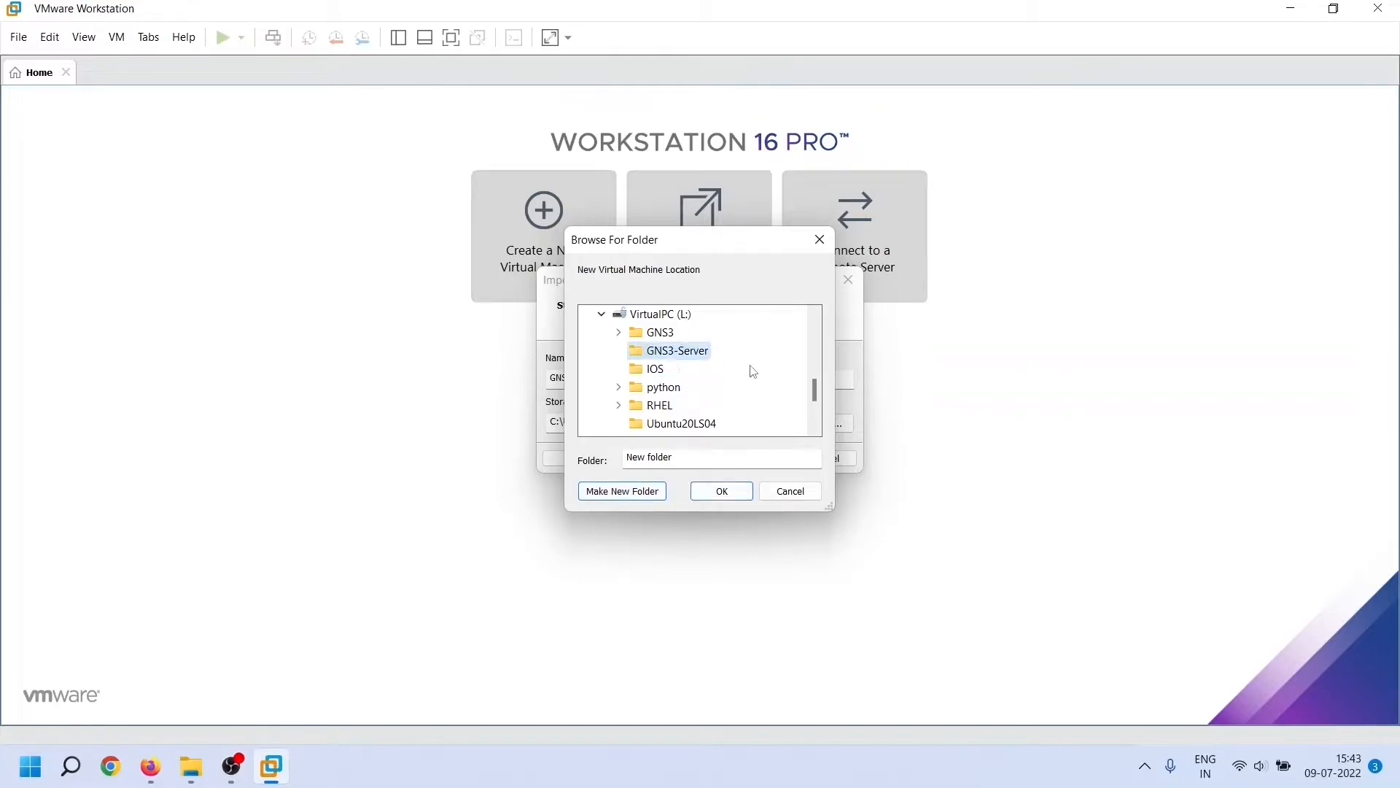
{"action": "left_click", "coordinate": [737, 492]}
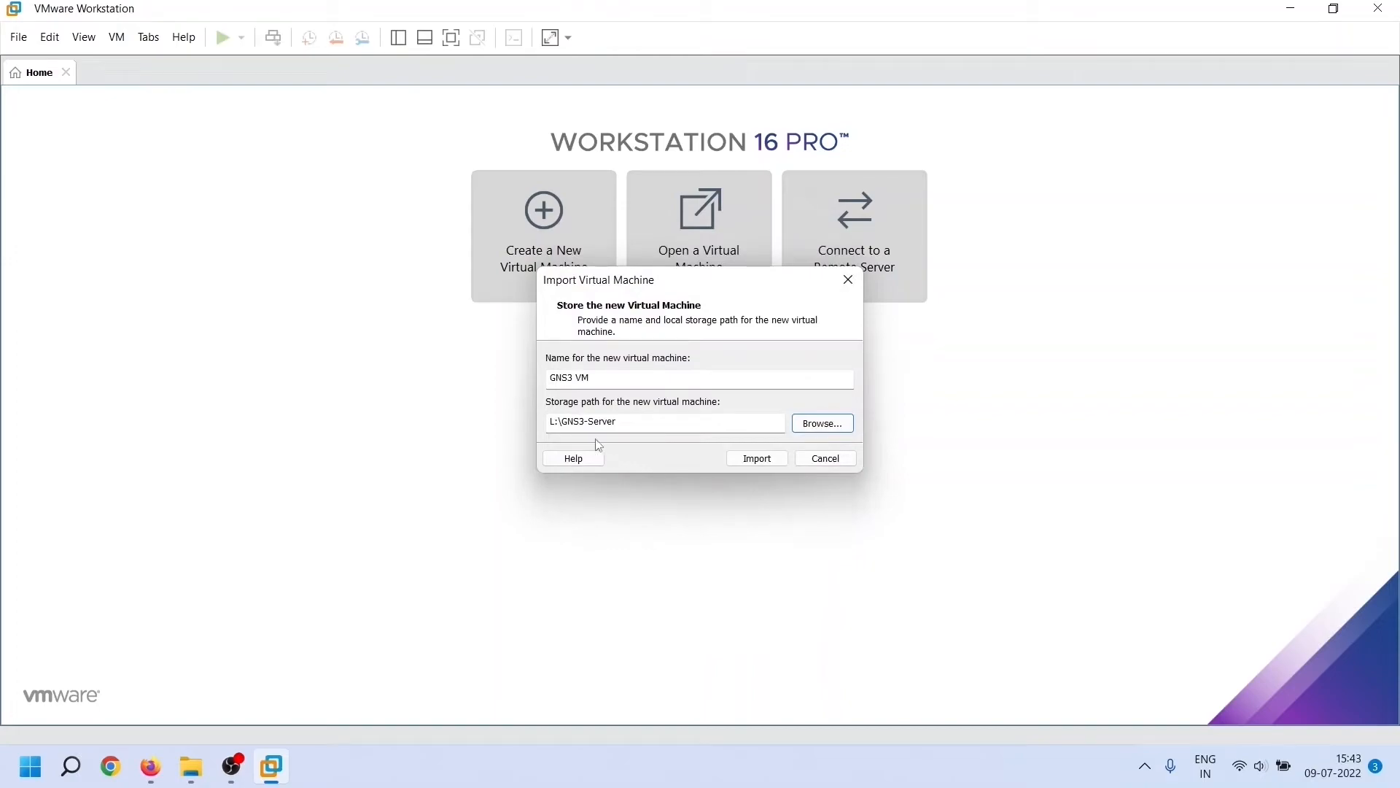
Import the GNS3 VM into L:\GNS3-Server and wait for it to complete
{"action": "left_click", "coordinate": [782, 464]}
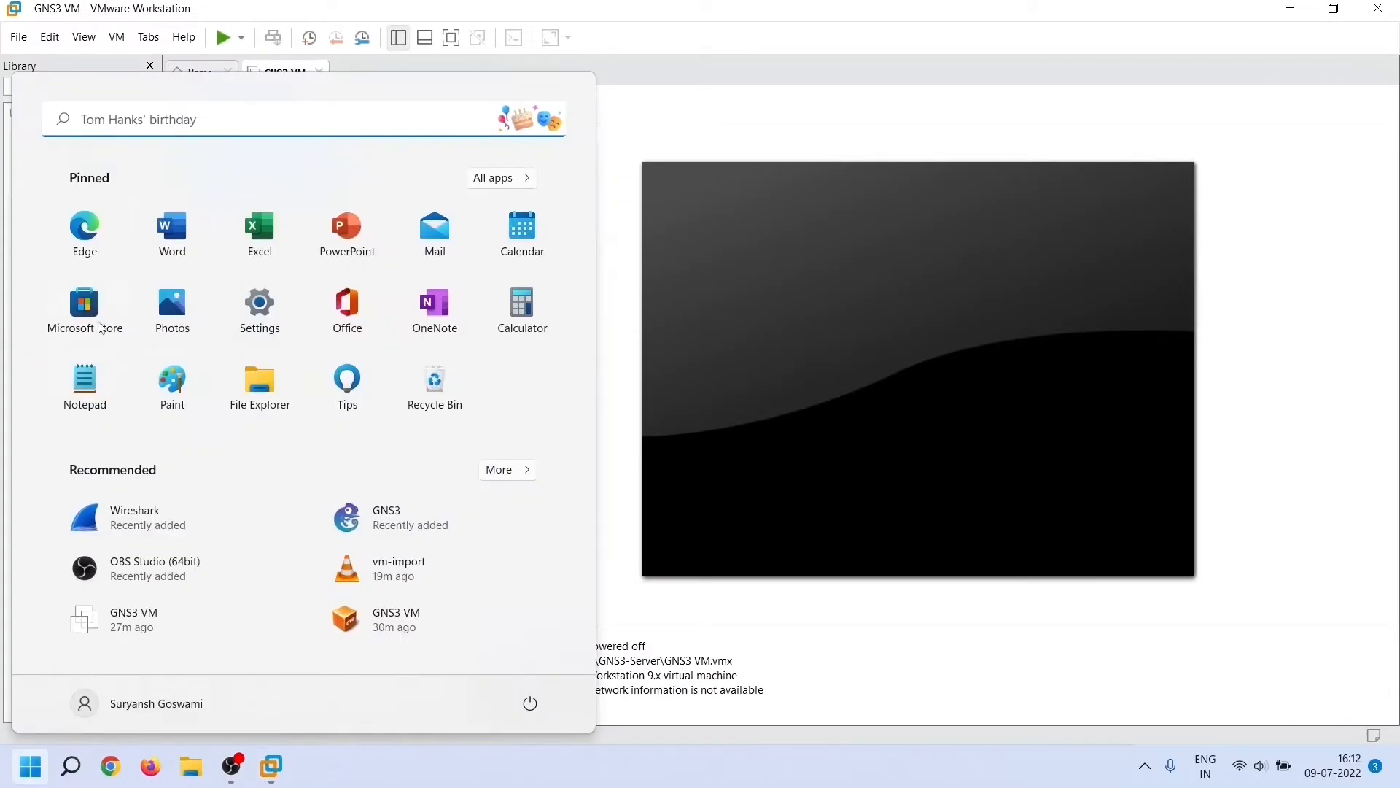
Search Windows for 'gns3' and launch GNS3
{"action": "key", "text": "super+s"}
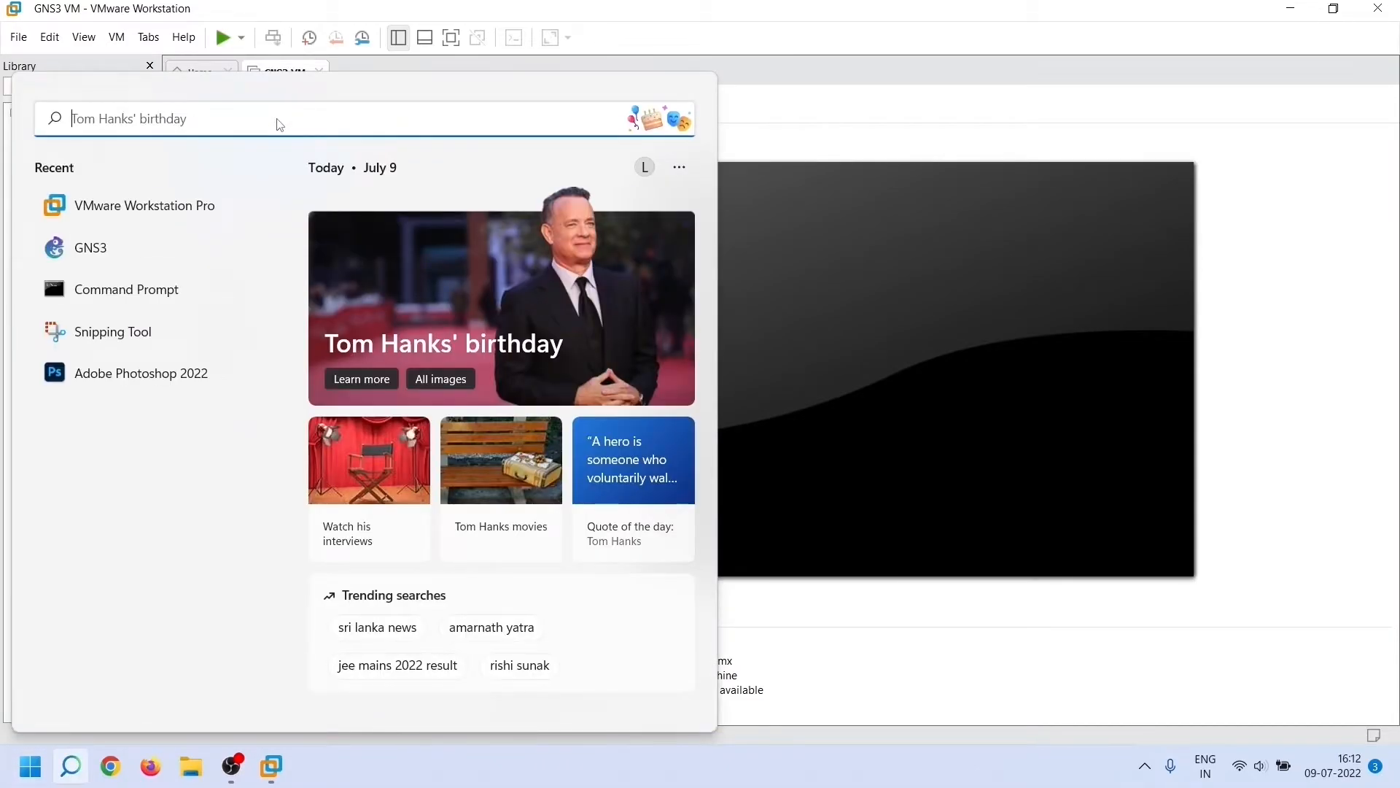
{"action": "type", "text": "gns3"}
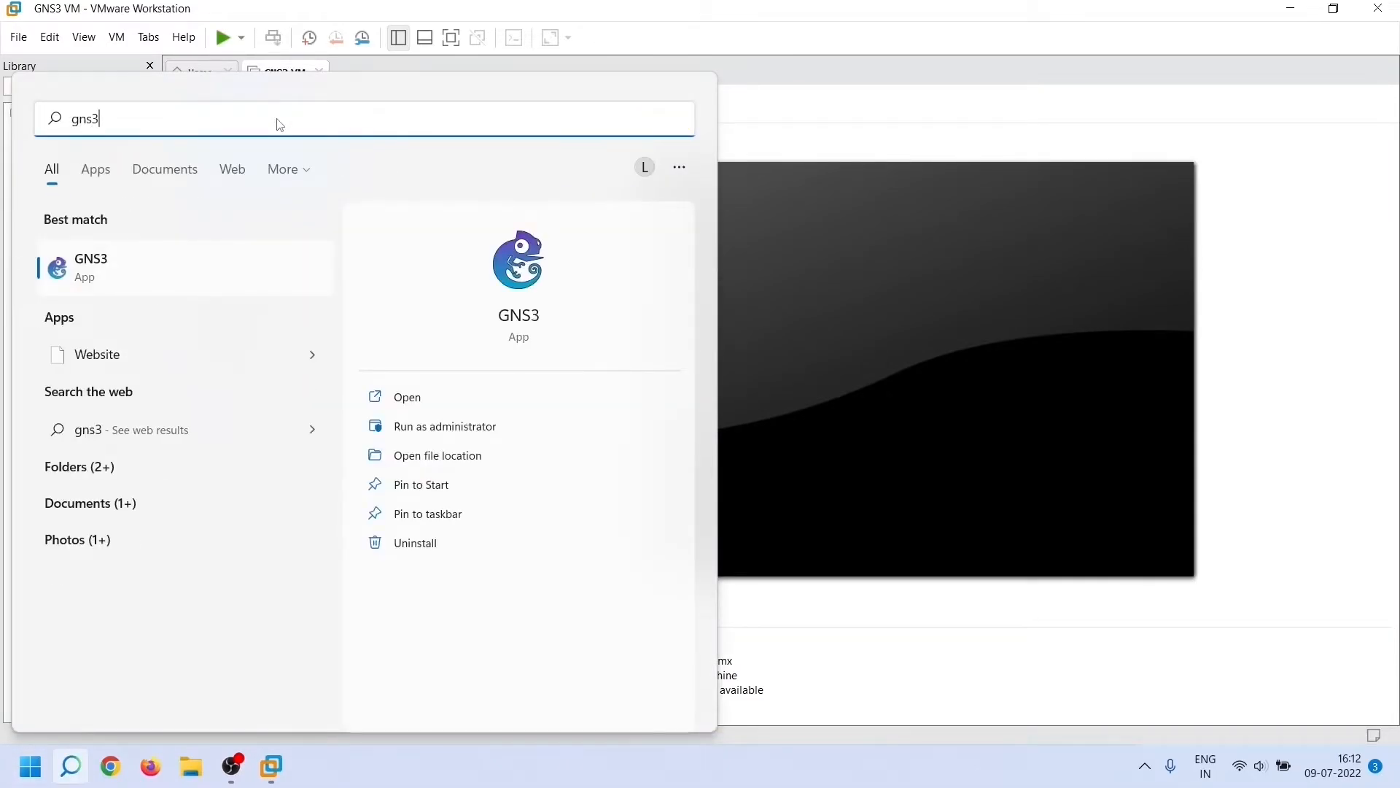
{"action": "left_click", "coordinate": [131, 281]}
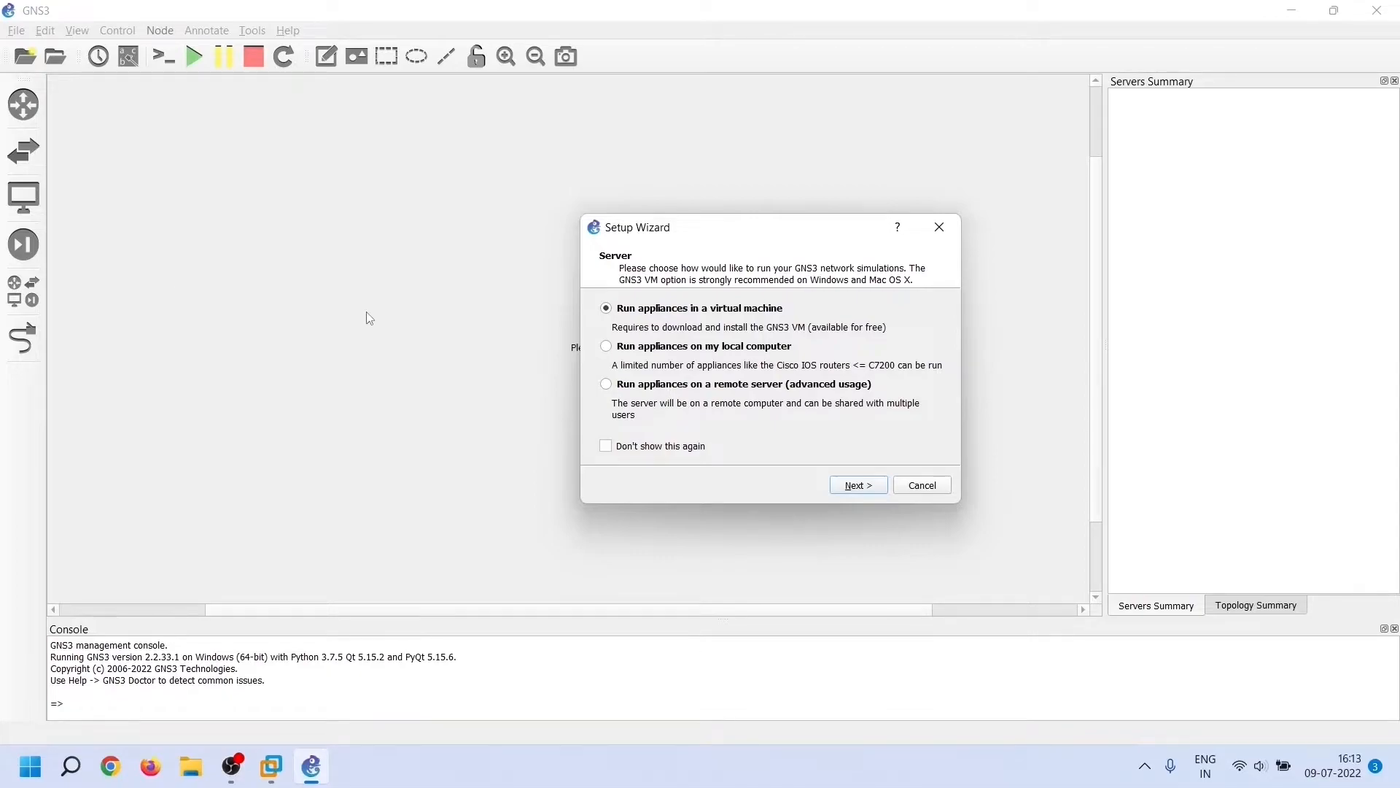
Keep 'Run appliances in a virtual machine' and the local server at 127.0.0.1:3080, continuing to the GNS3 VM page
{"action": "left_click", "coordinate": [879, 492]}
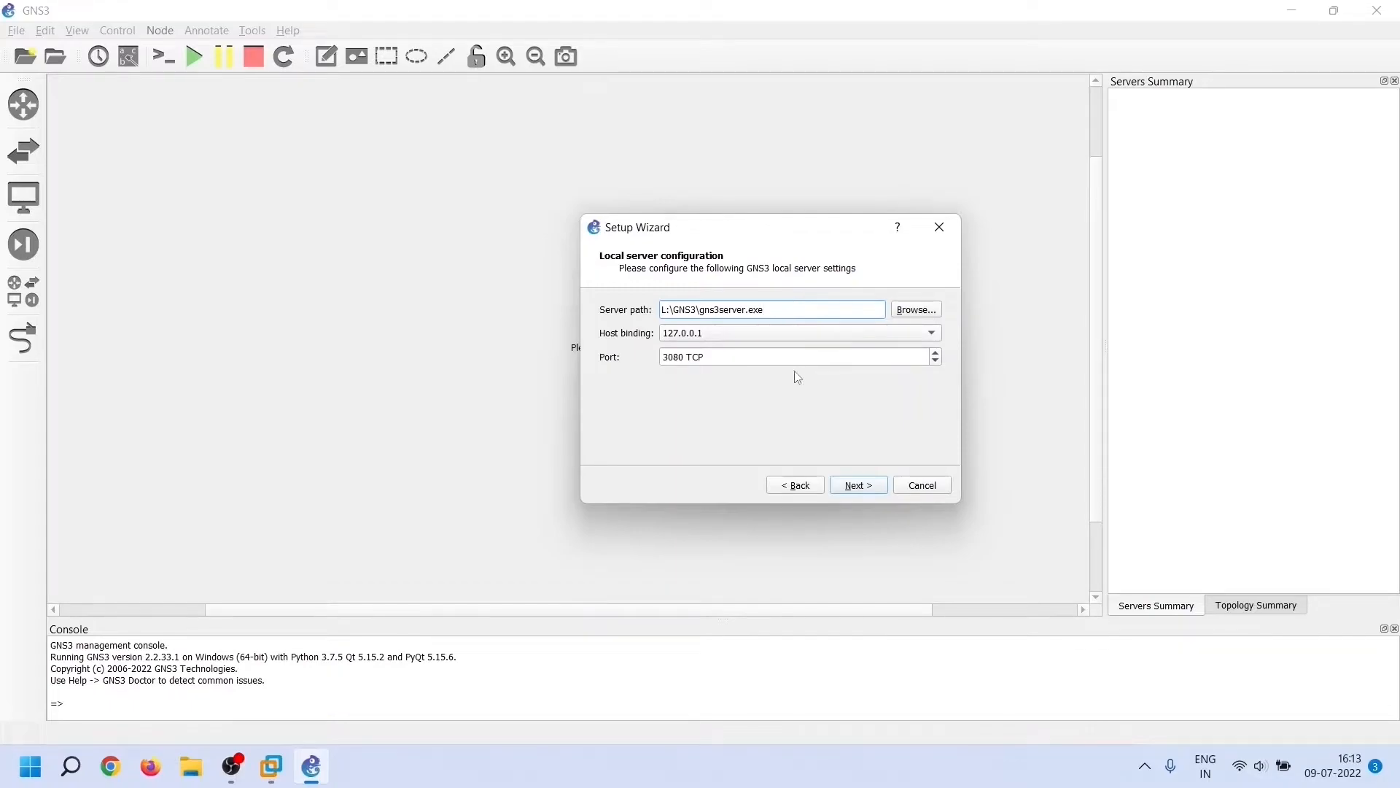
{"action": "left_click", "coordinate": [875, 488]}
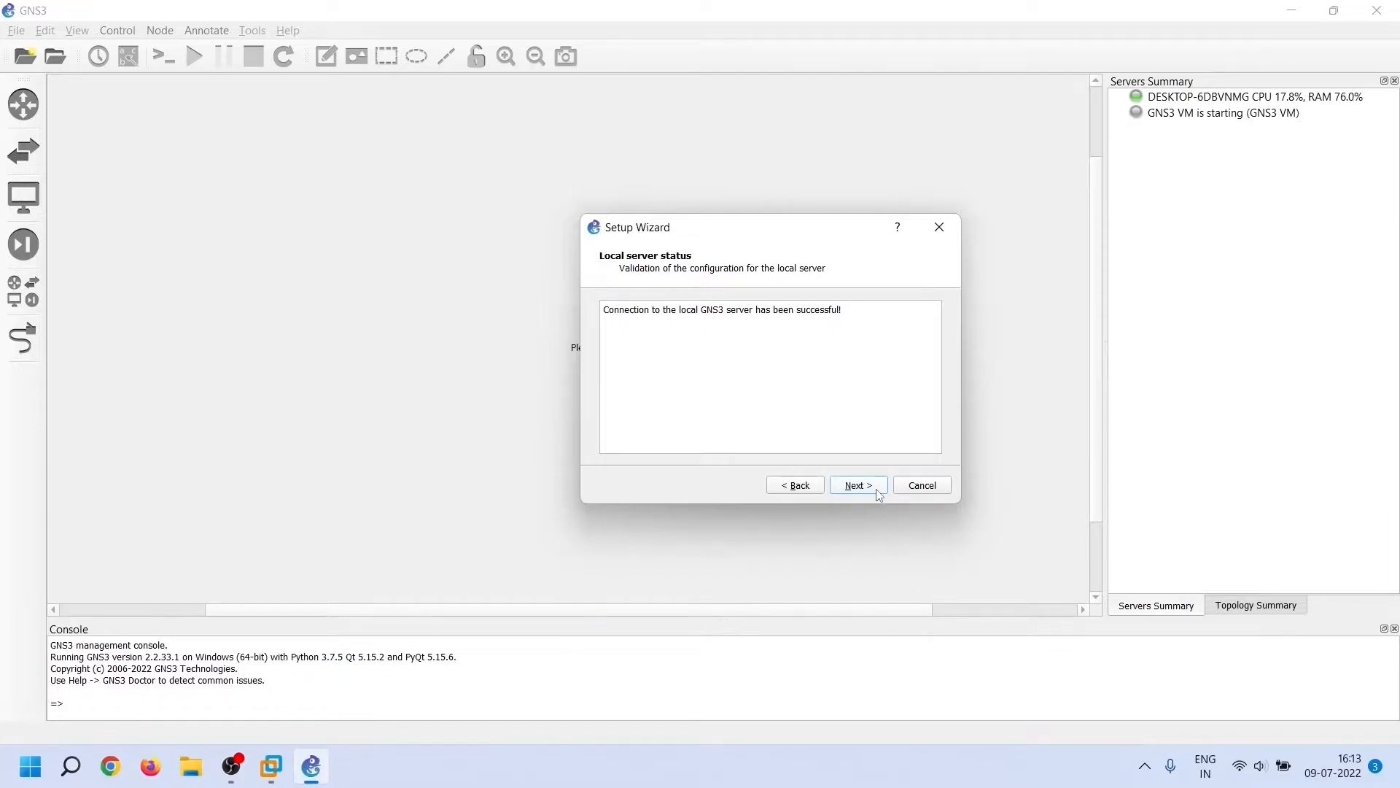
{"action": "left_click", "coordinate": [859, 485]}
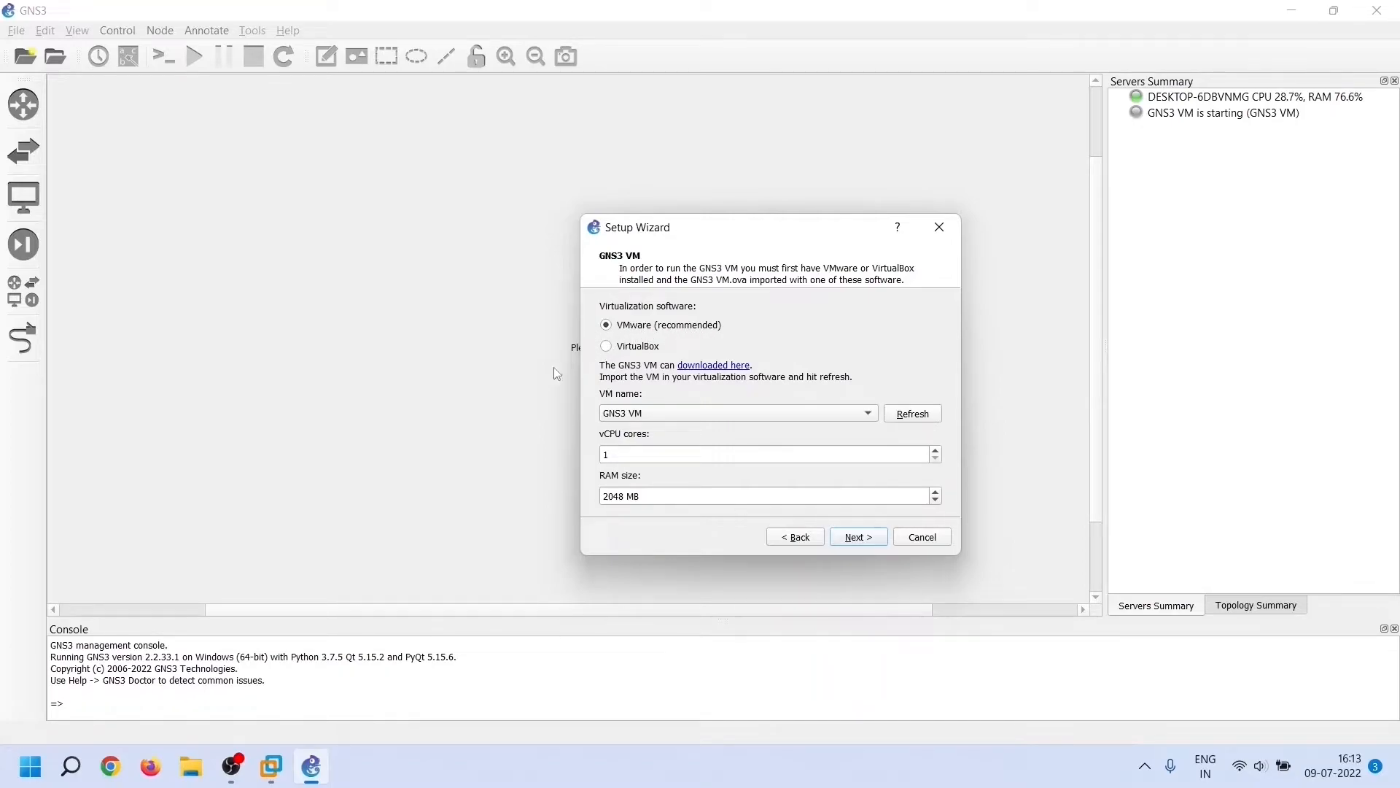
Choose the VMware GNS3 VM with 1 vCPU and 2048 MB RAM and finish the wizard
{"action": "left_click", "coordinate": [870, 417]}
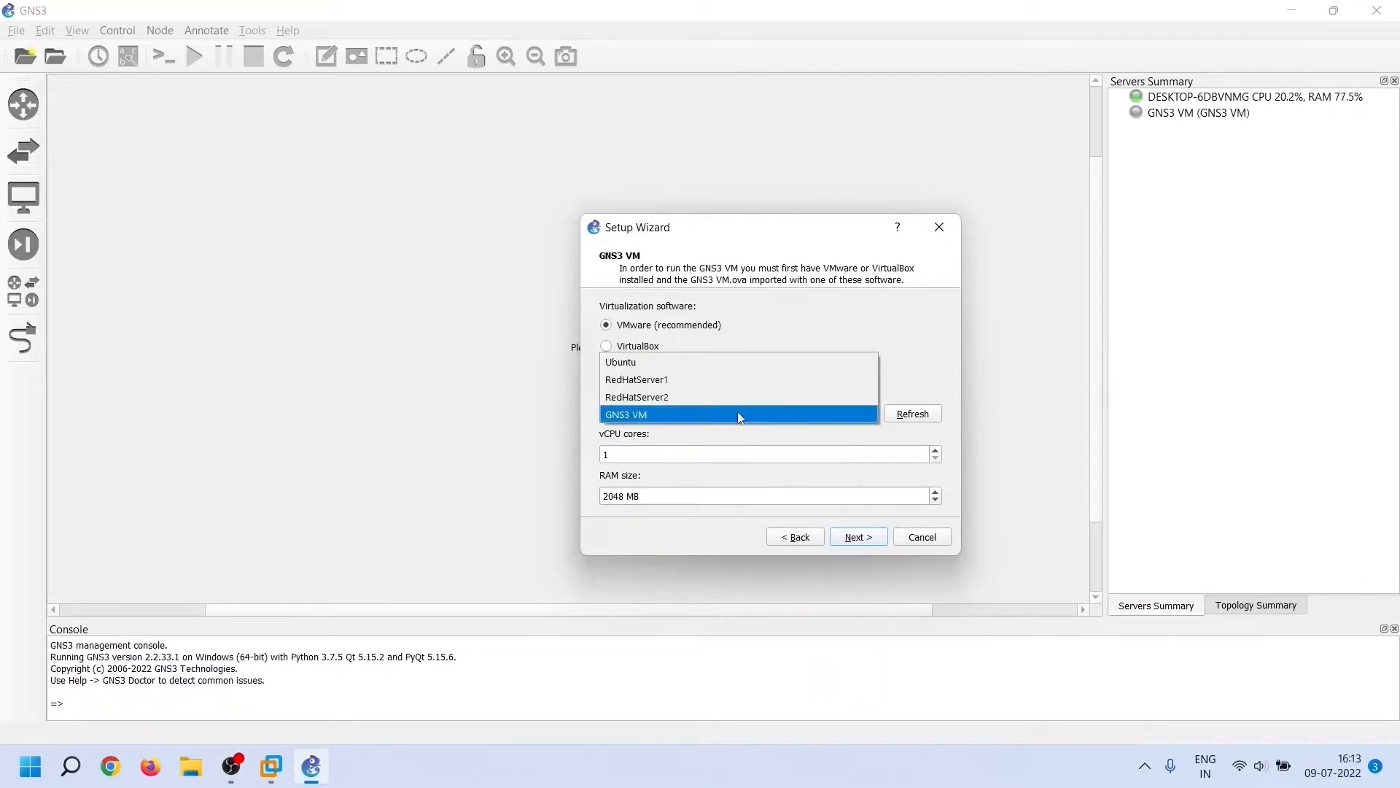
{"action": "left_click", "coordinate": [738, 411]}
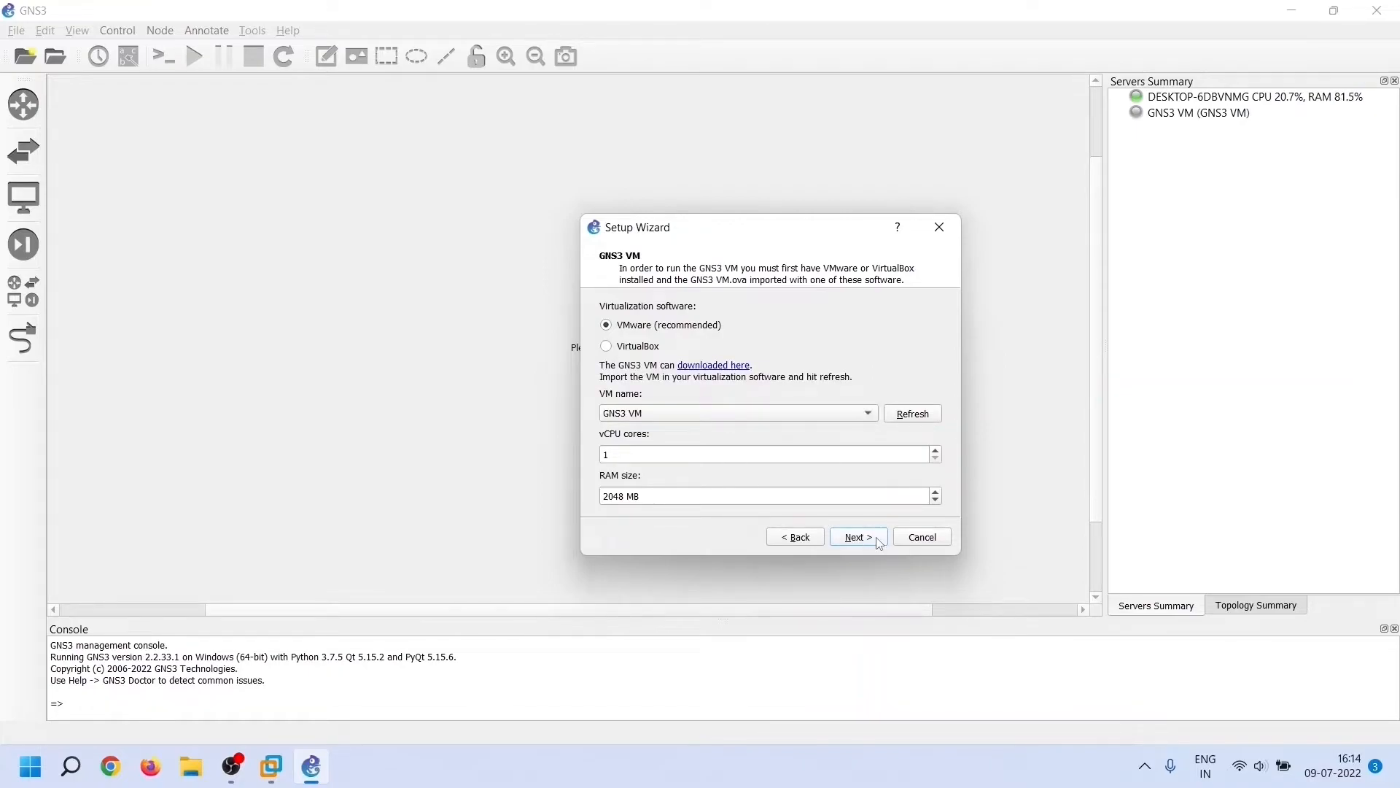
{"action": "left_click", "coordinate": [877, 537]}
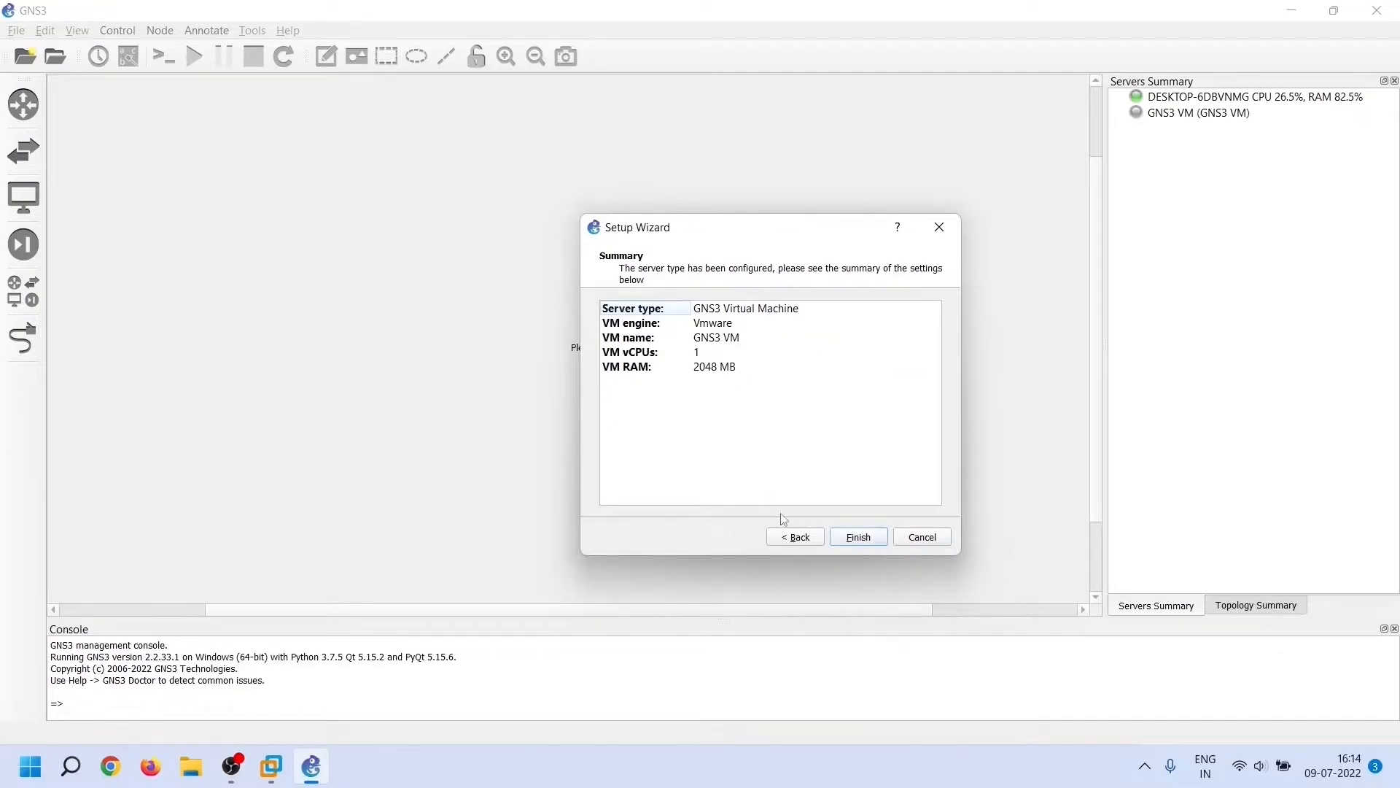
{"action": "left_click", "coordinate": [872, 540]}
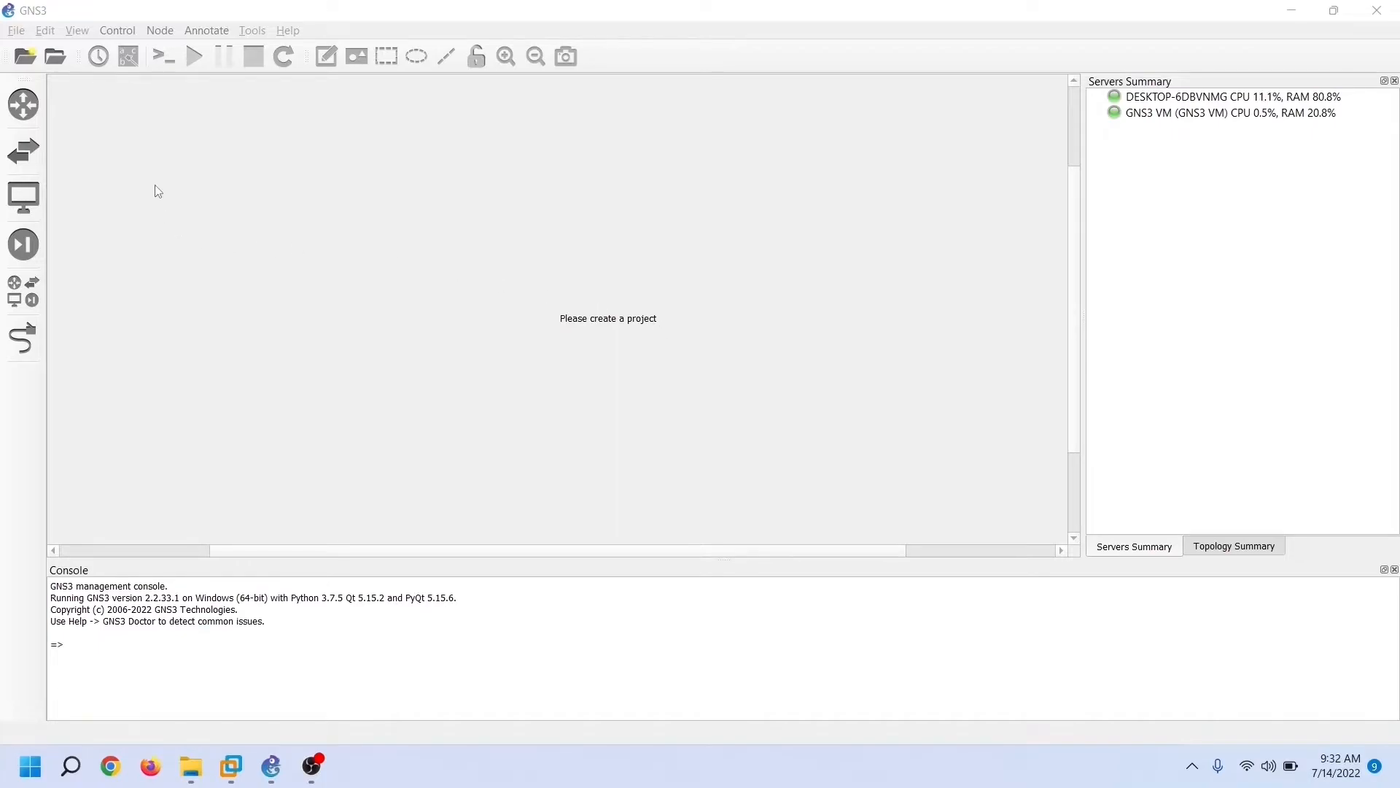
Start a new blank project named 'myFirstGNS3project' and browse for its save location
{"action": "left_click", "coordinate": [15, 33]}
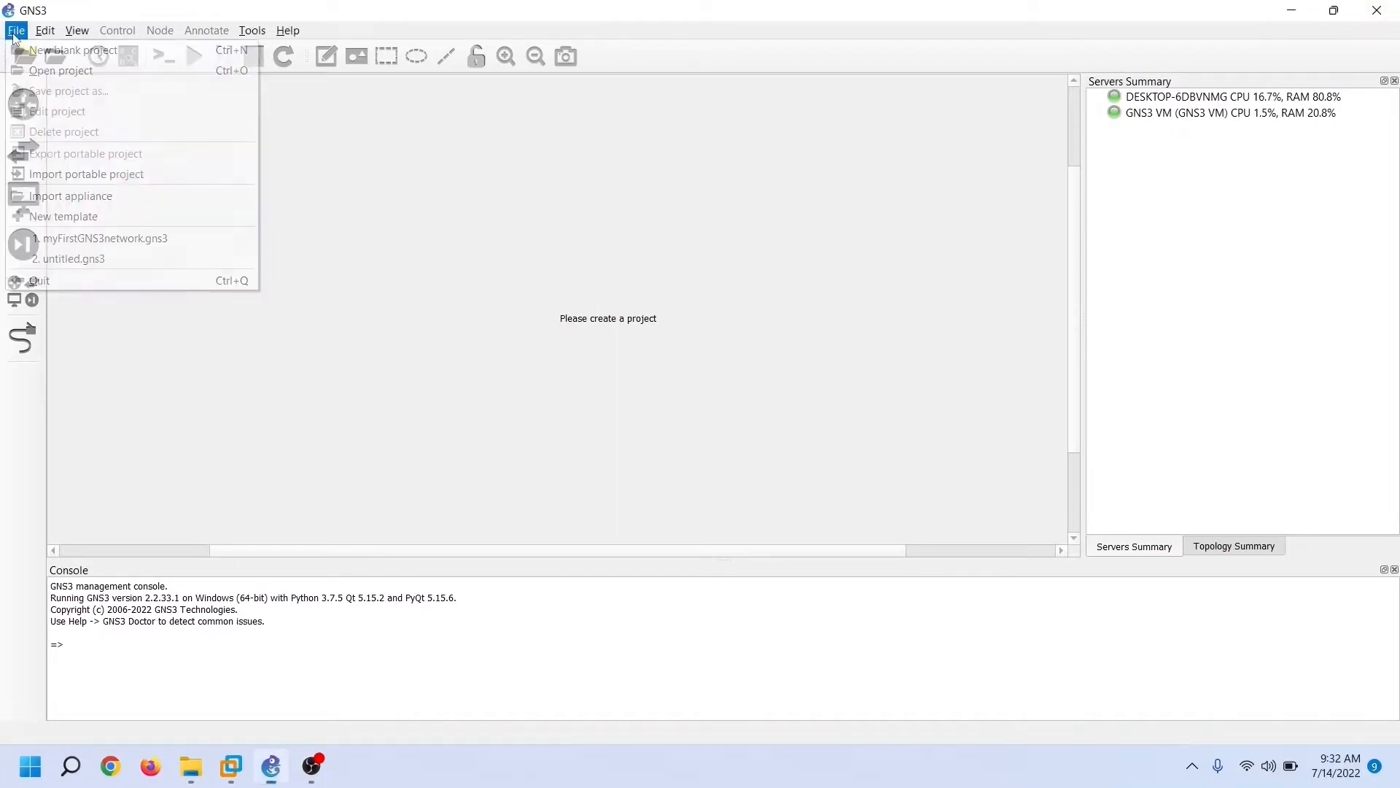
{"action": "left_click", "coordinate": [115, 55]}
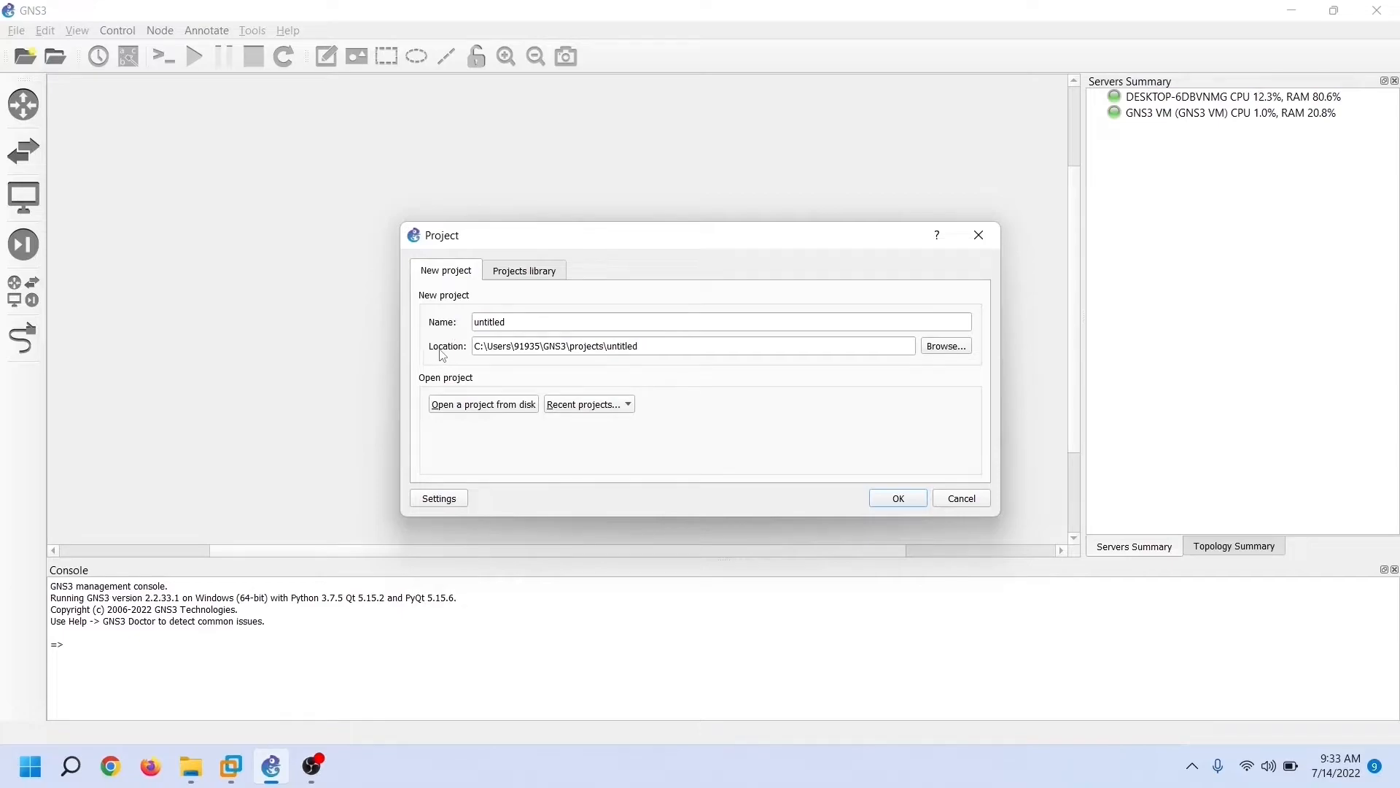
{"action": "double_click", "coordinate": [544, 325]}
{"action": "type", "text": "my"}
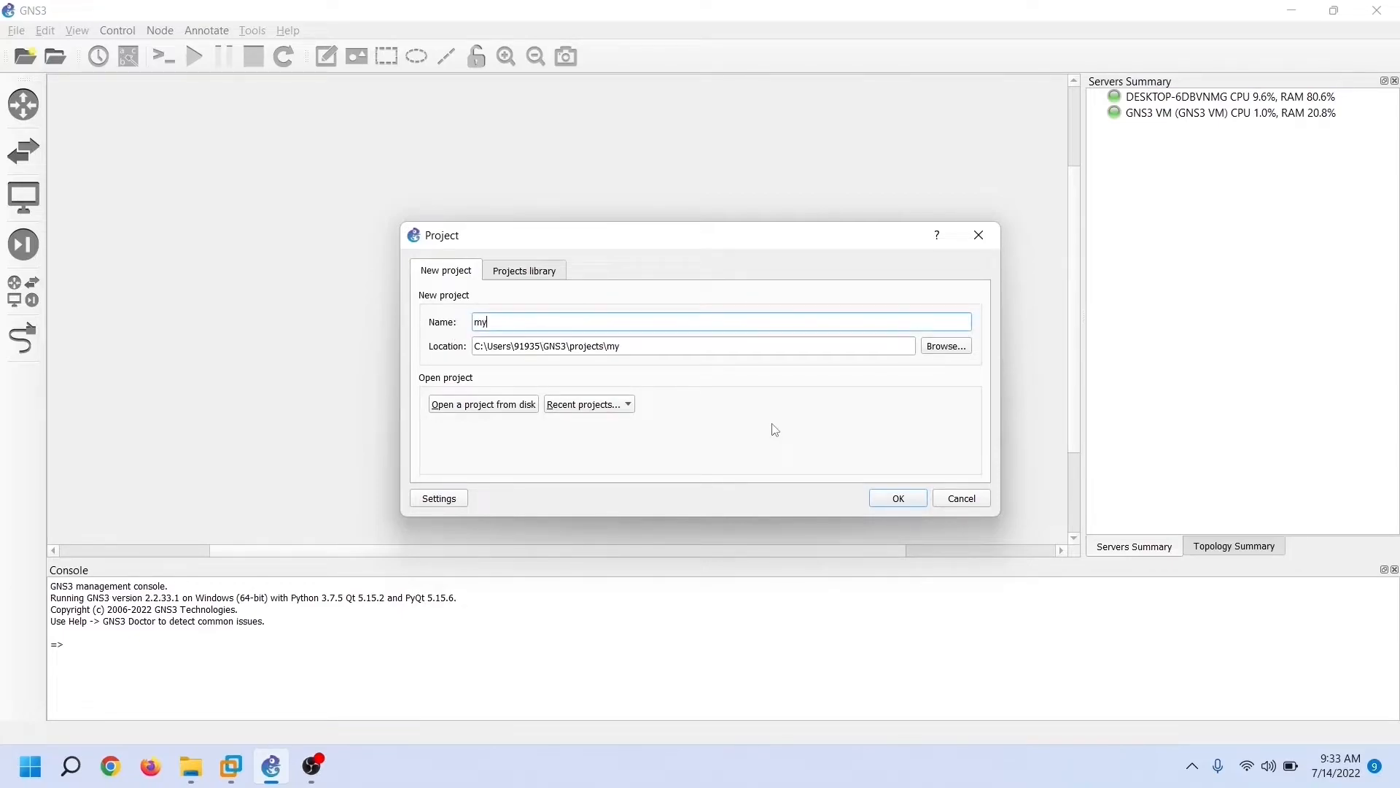
{"action": "type", "text": "FirstGNS3project"}
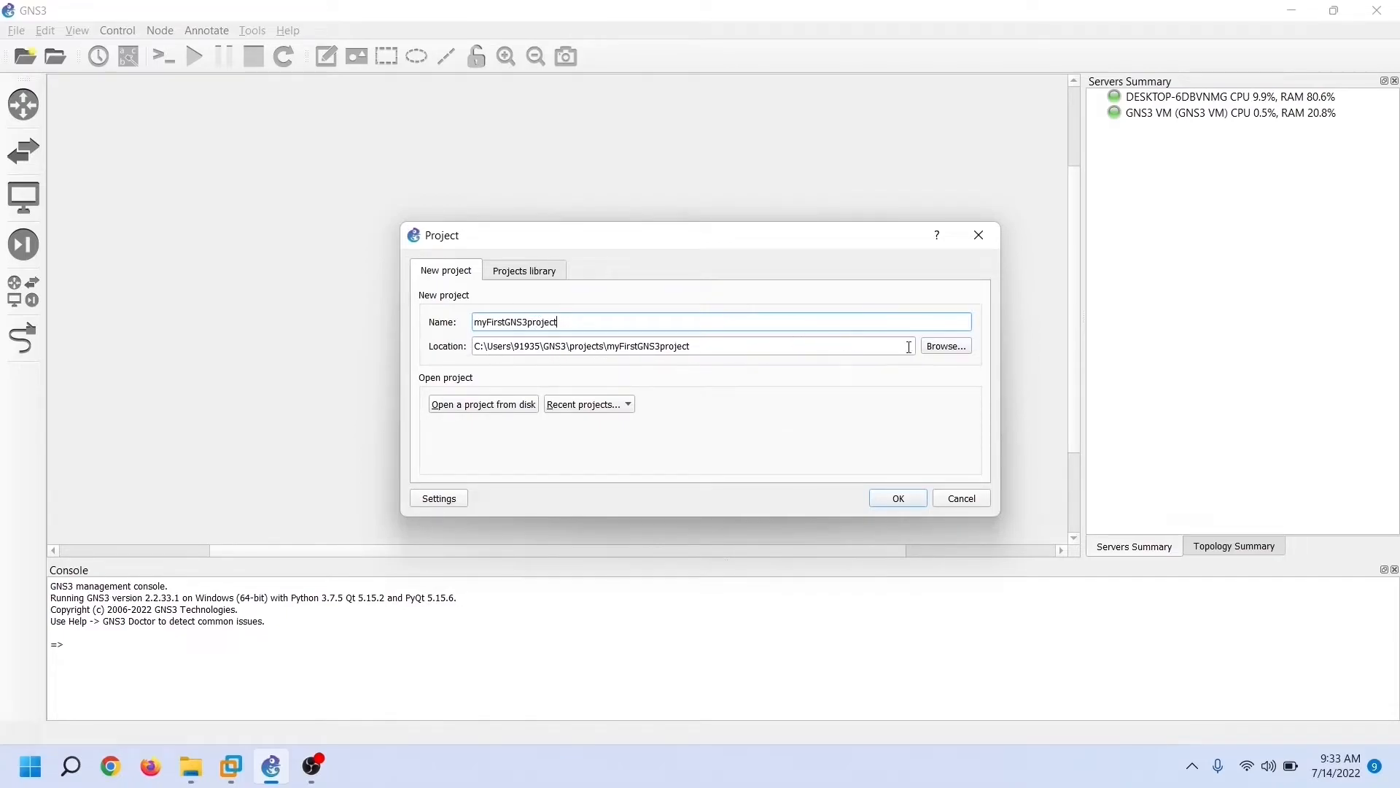
{"action": "left_click", "coordinate": [942, 348]}
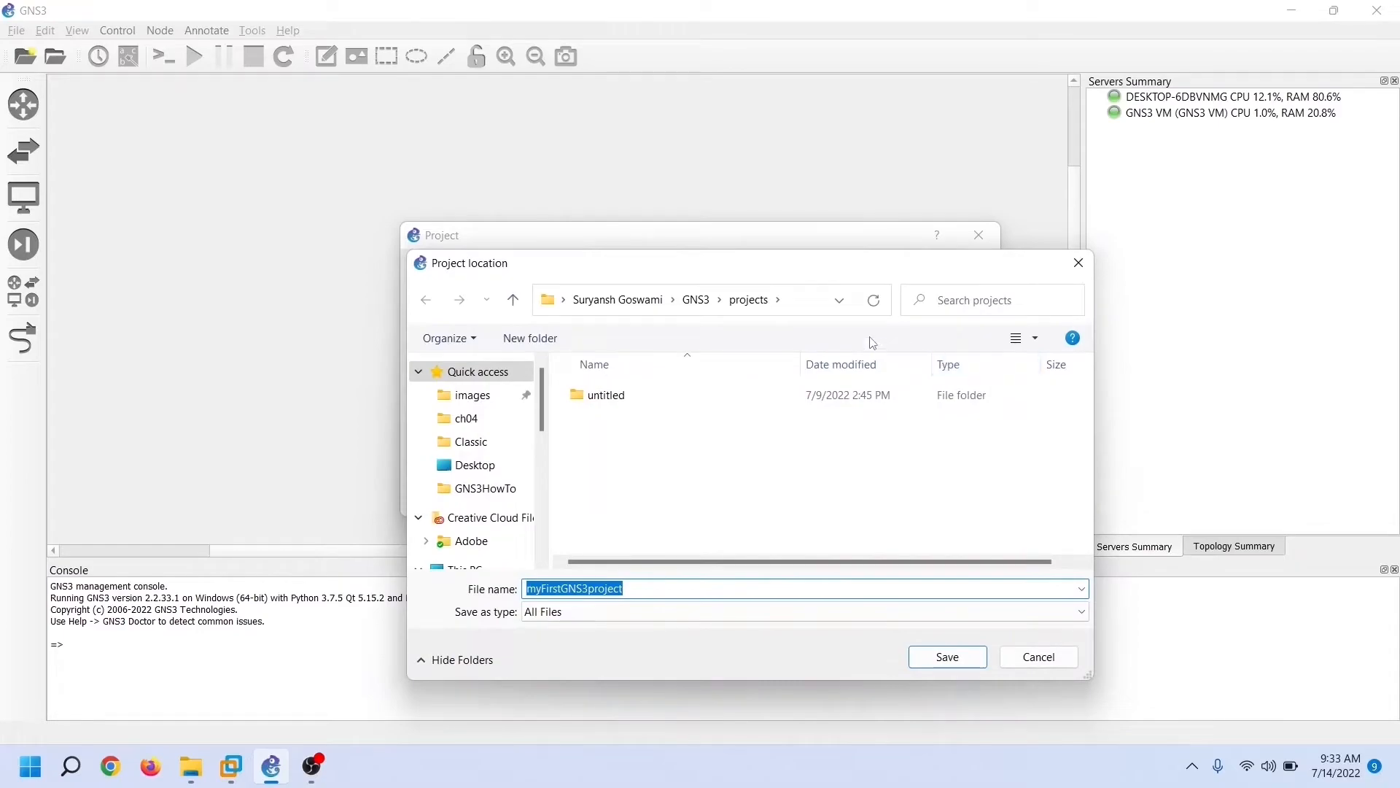
Set the project location to the GNS folder on WorkSpace (D:), then dismiss Recent projects
{"action": "scroll", "coordinate": [484, 456], "scroll_direction": "down", "scroll_amount": 2}
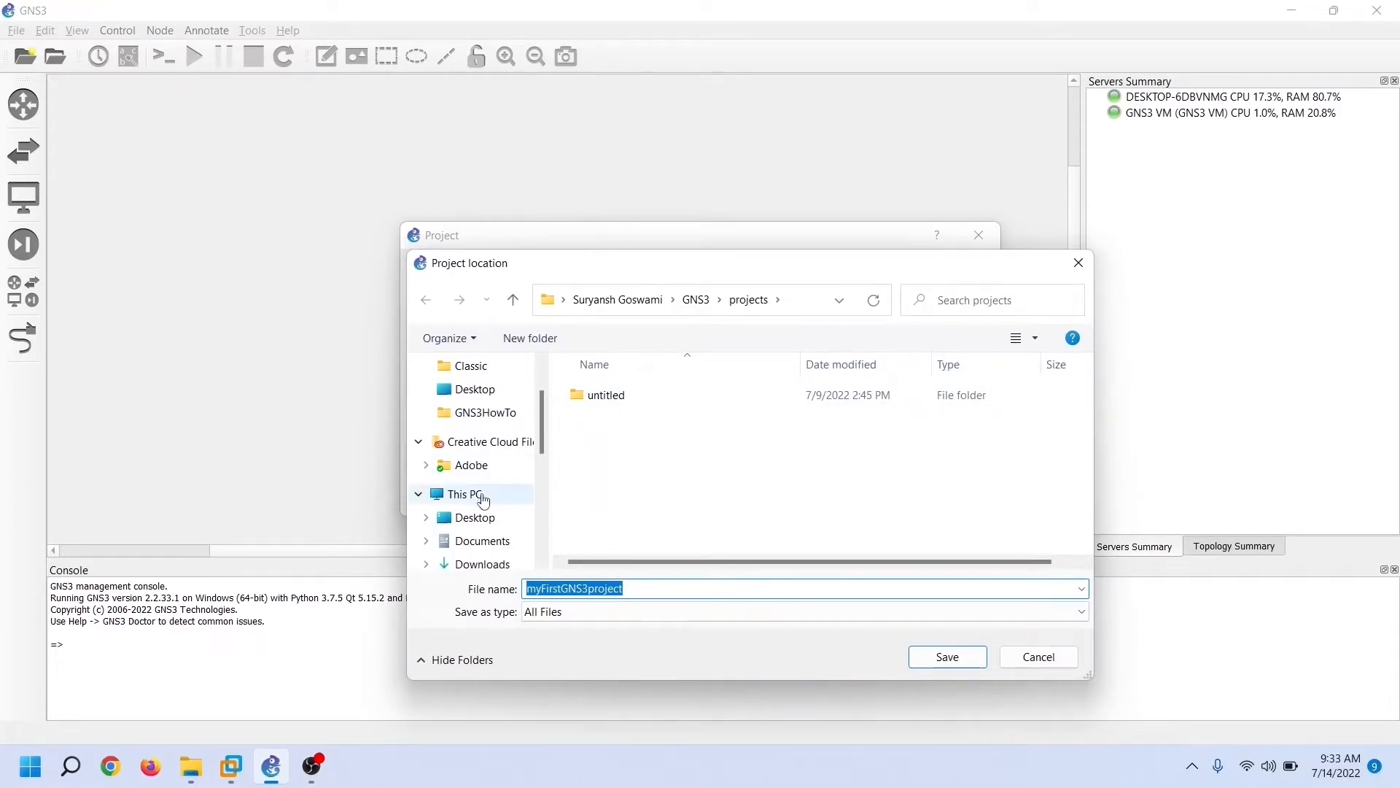
{"action": "scroll", "coordinate": [474, 540], "scroll_direction": "down", "scroll_amount": 3}
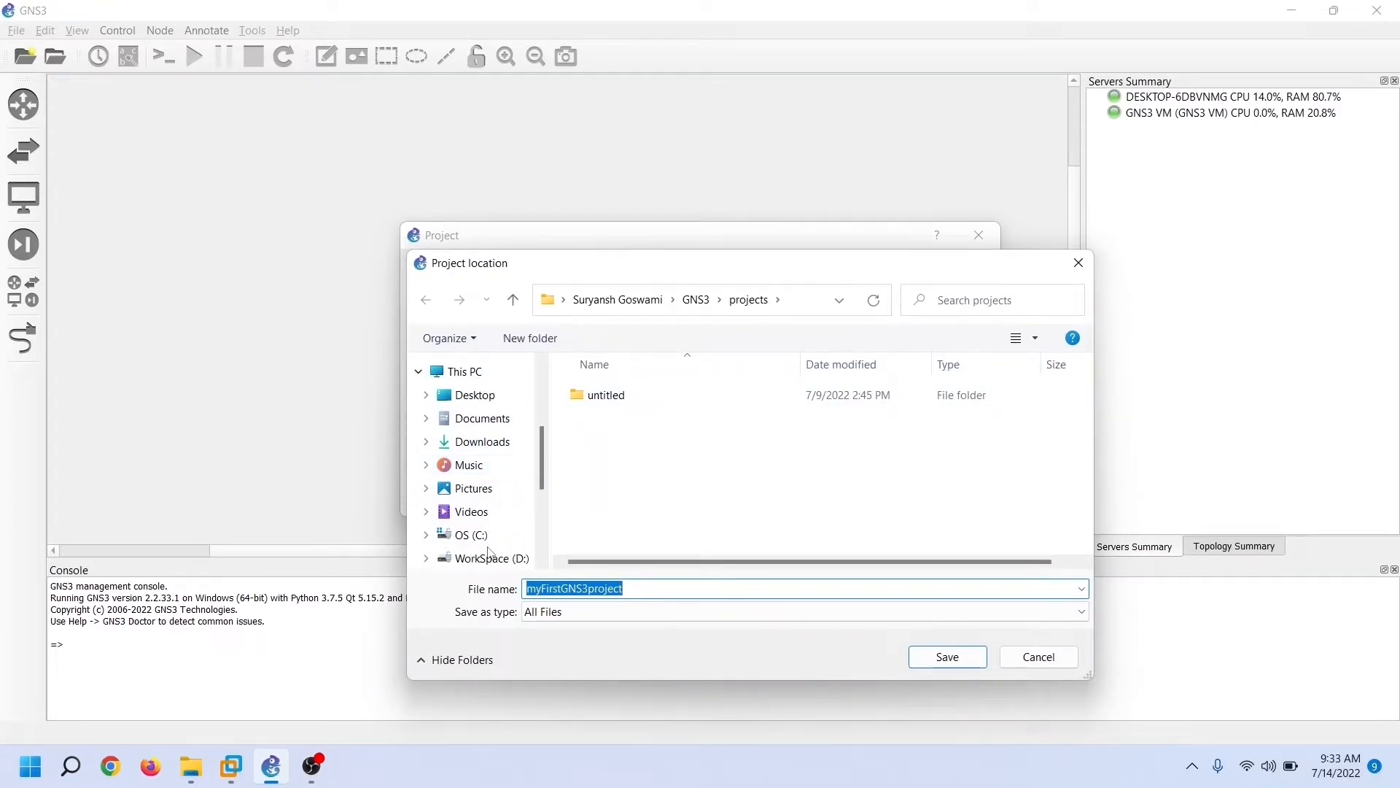
{"action": "left_click", "coordinate": [488, 558]}
{"action": "scroll", "coordinate": [636, 467], "scroll_direction": "down", "scroll_amount": 2}
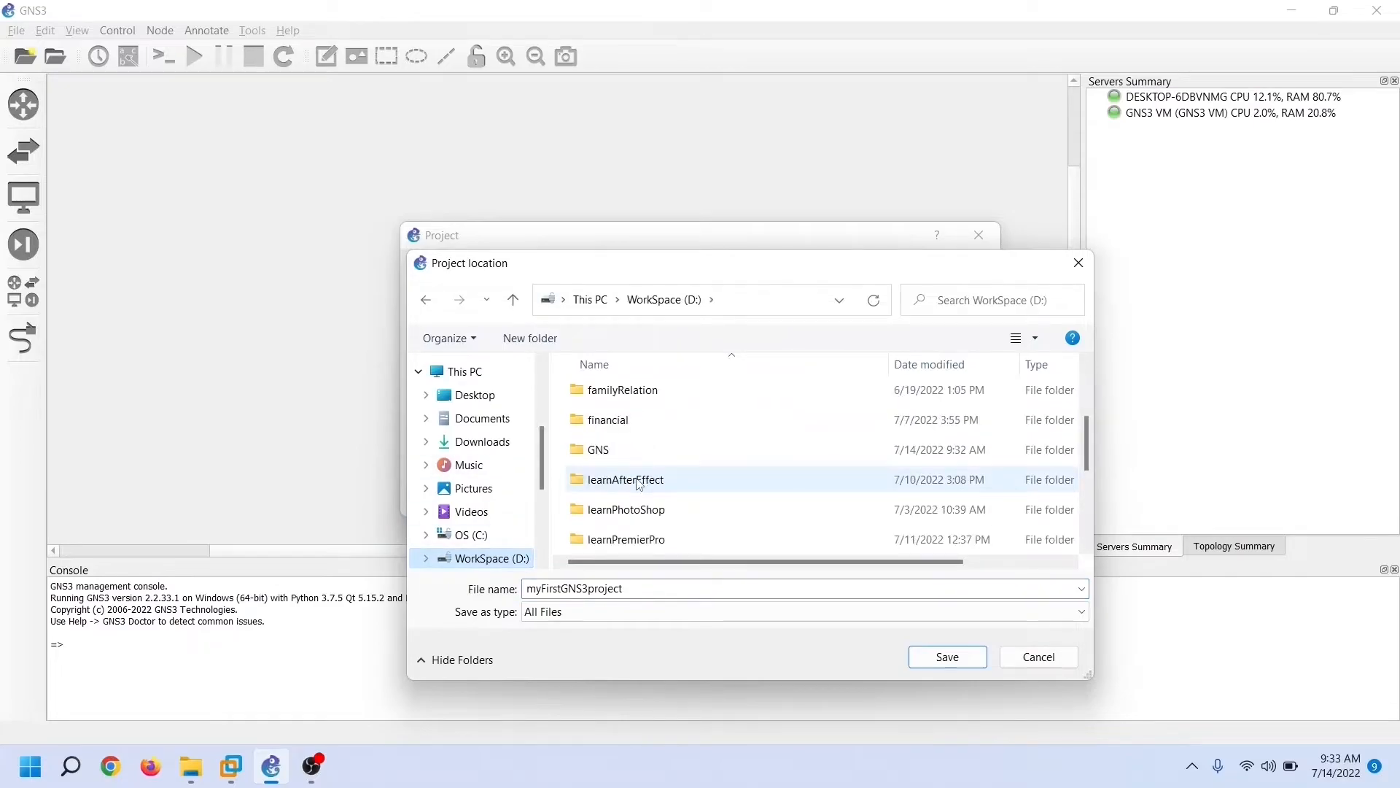
{"action": "double_click", "coordinate": [600, 450]}
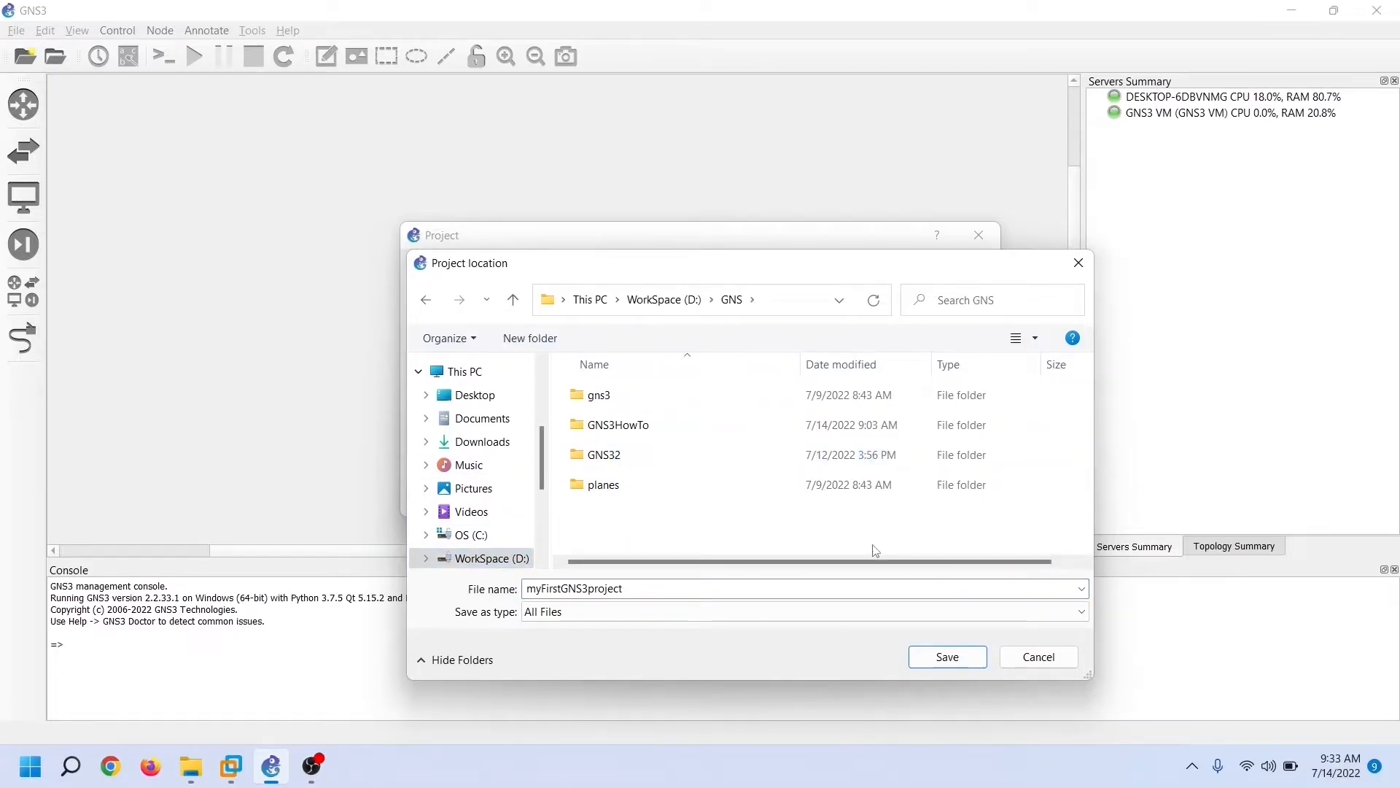
{"action": "left_click", "coordinate": [957, 658]}
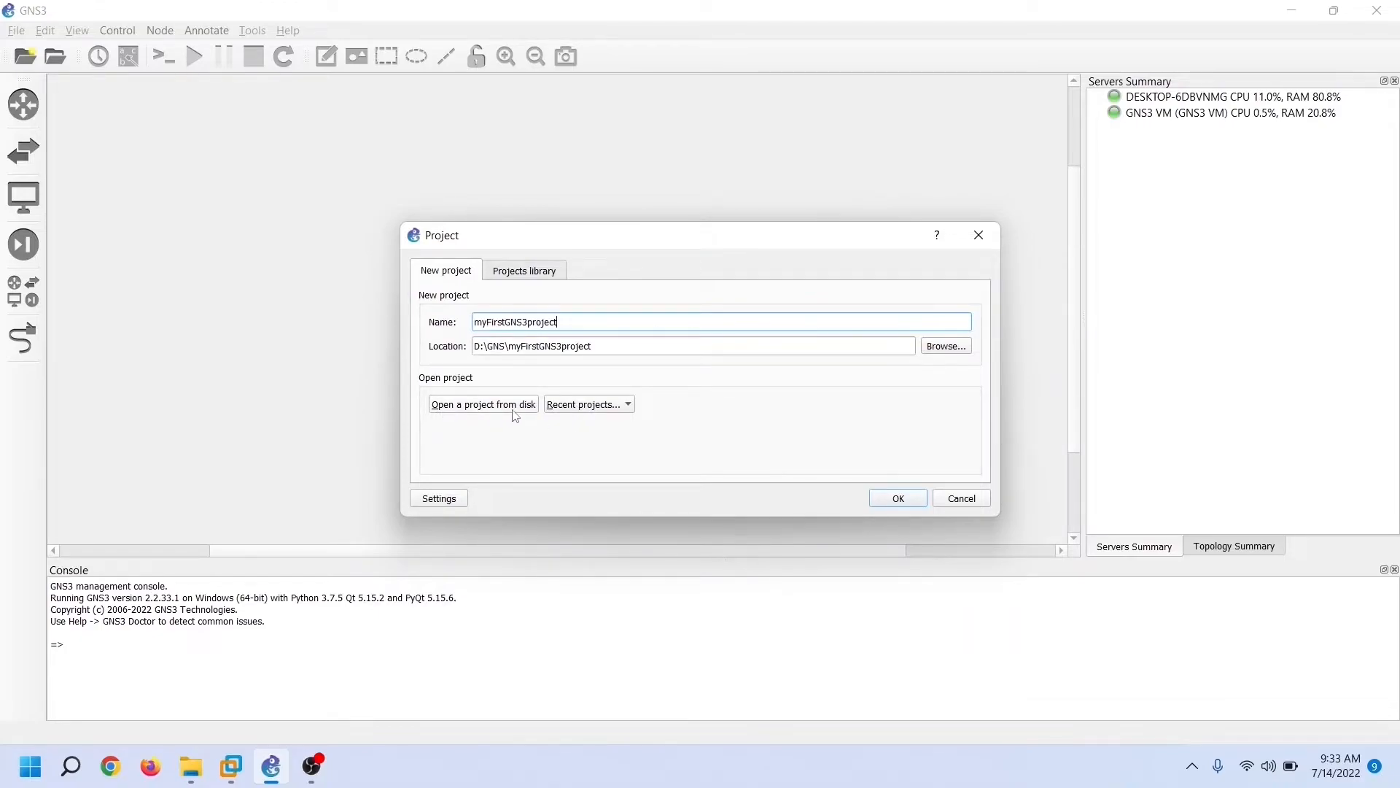
{"action": "left_click", "coordinate": [630, 407]}
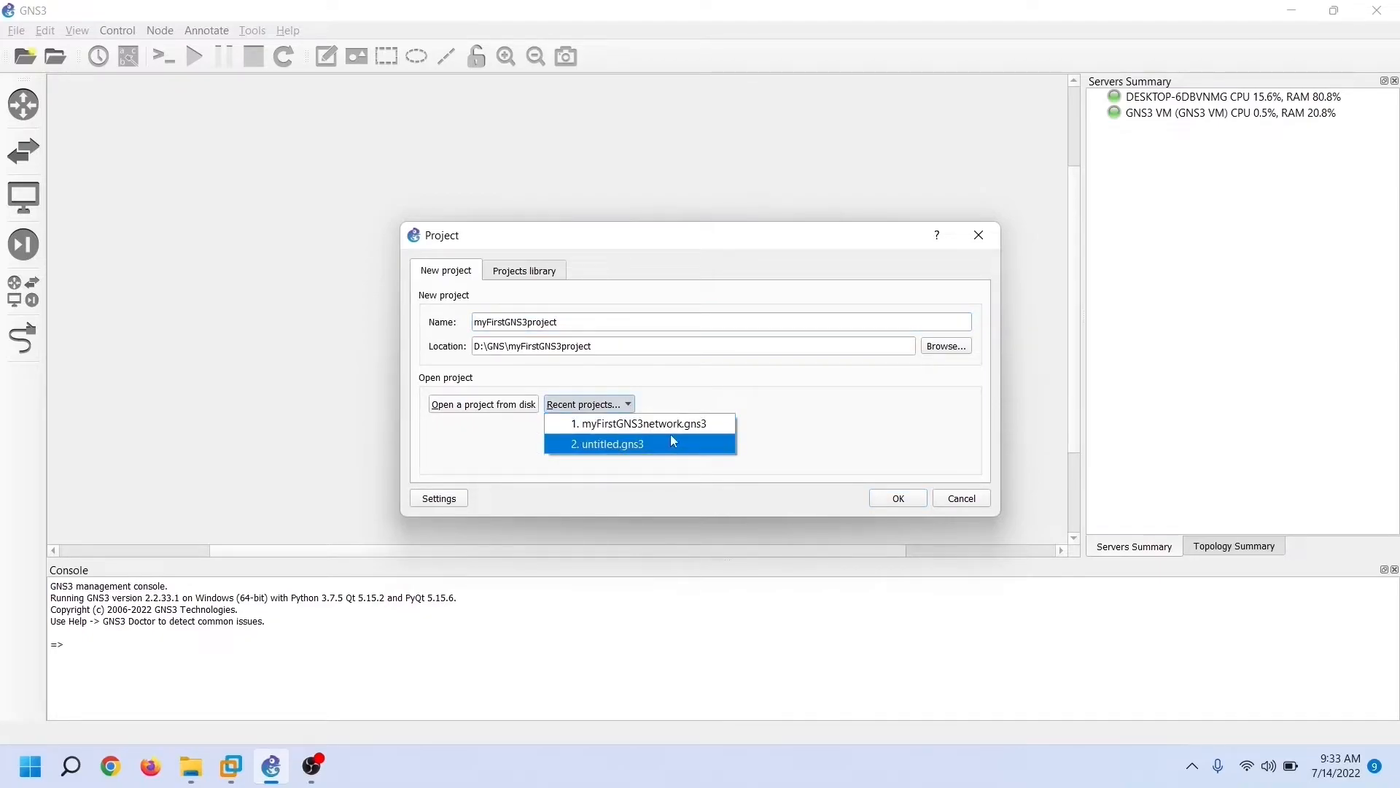
{"action": "left_click", "coordinate": [676, 404]}
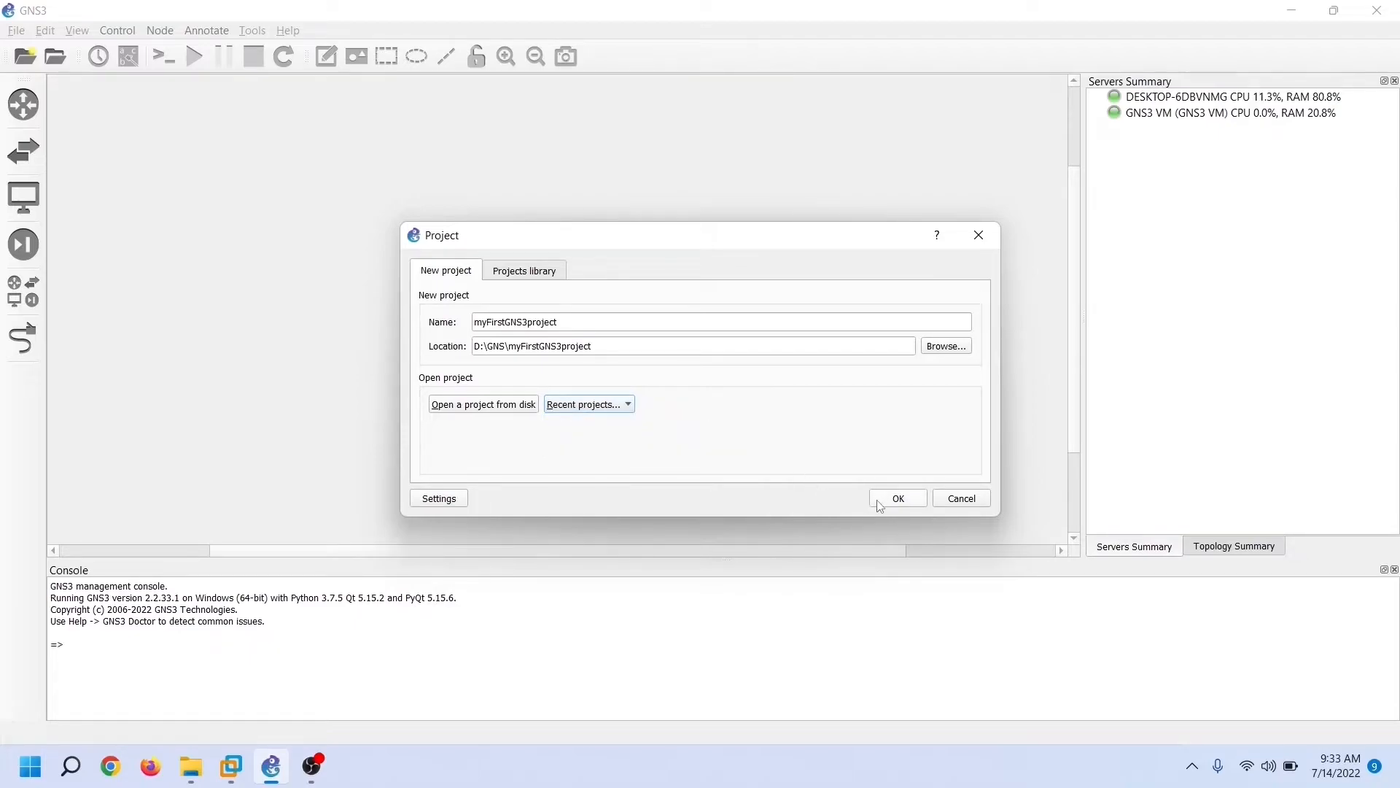
Confirm the new project, then look through the switch and end device lists and close them
{"action": "left_click", "coordinate": [900, 504]}
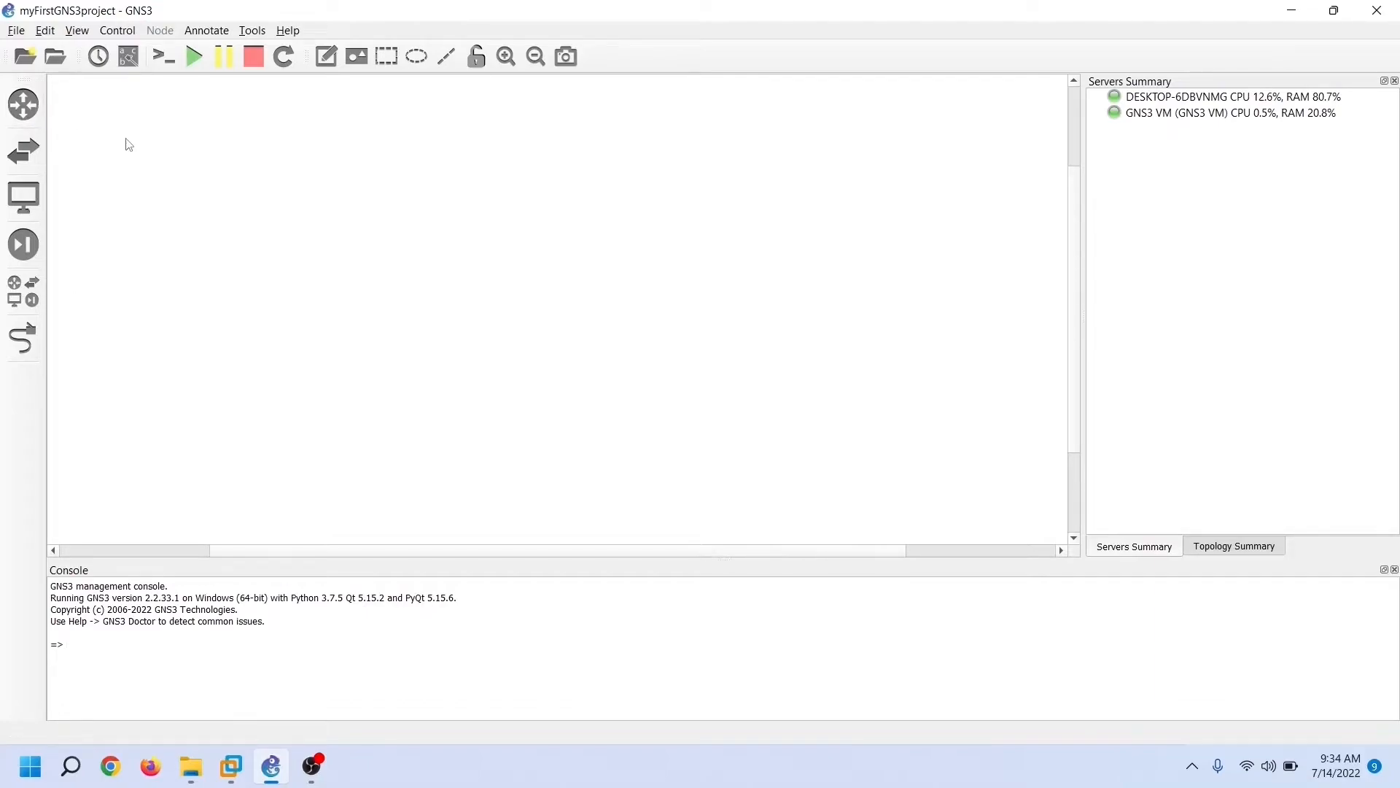
{"action": "left_click", "coordinate": [37, 159]}
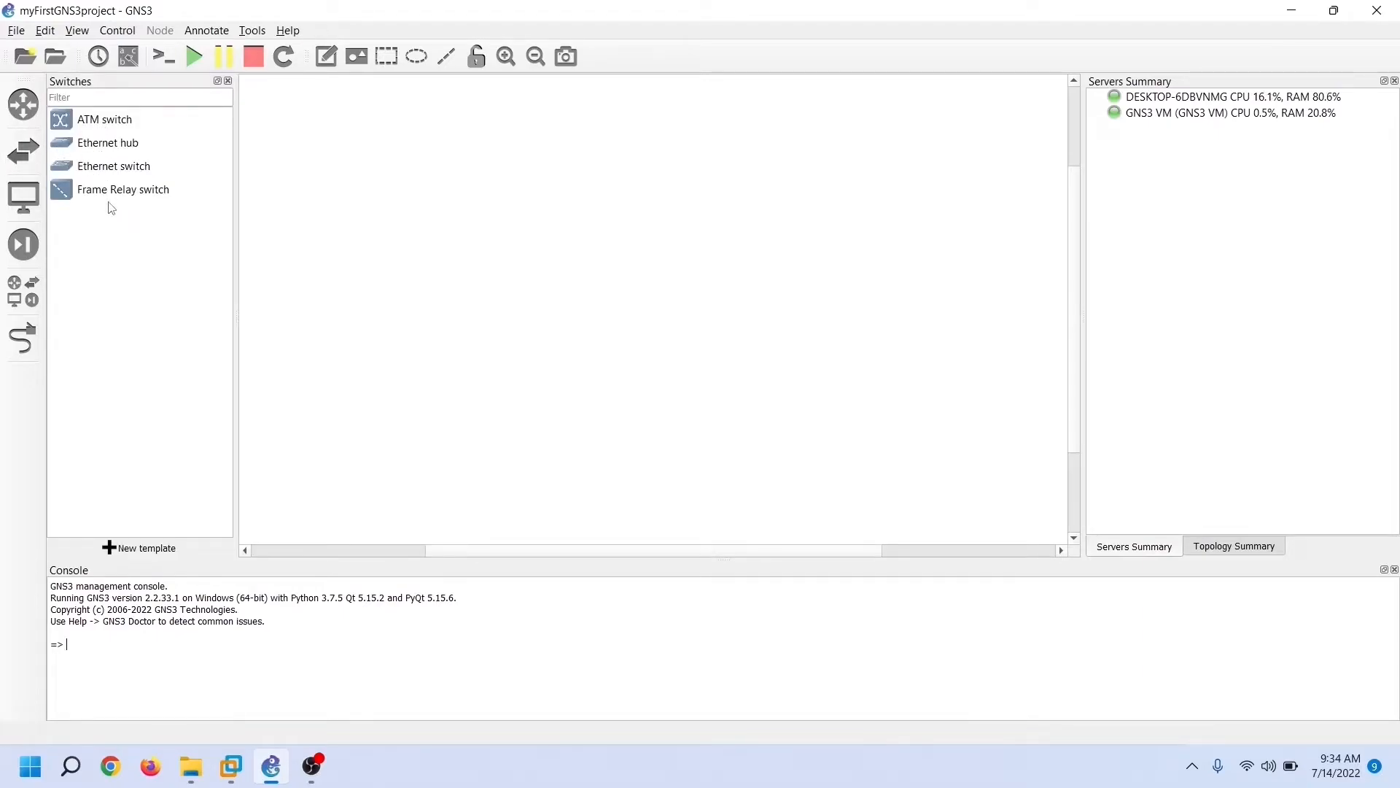
{"action": "left_click", "coordinate": [23, 197]}
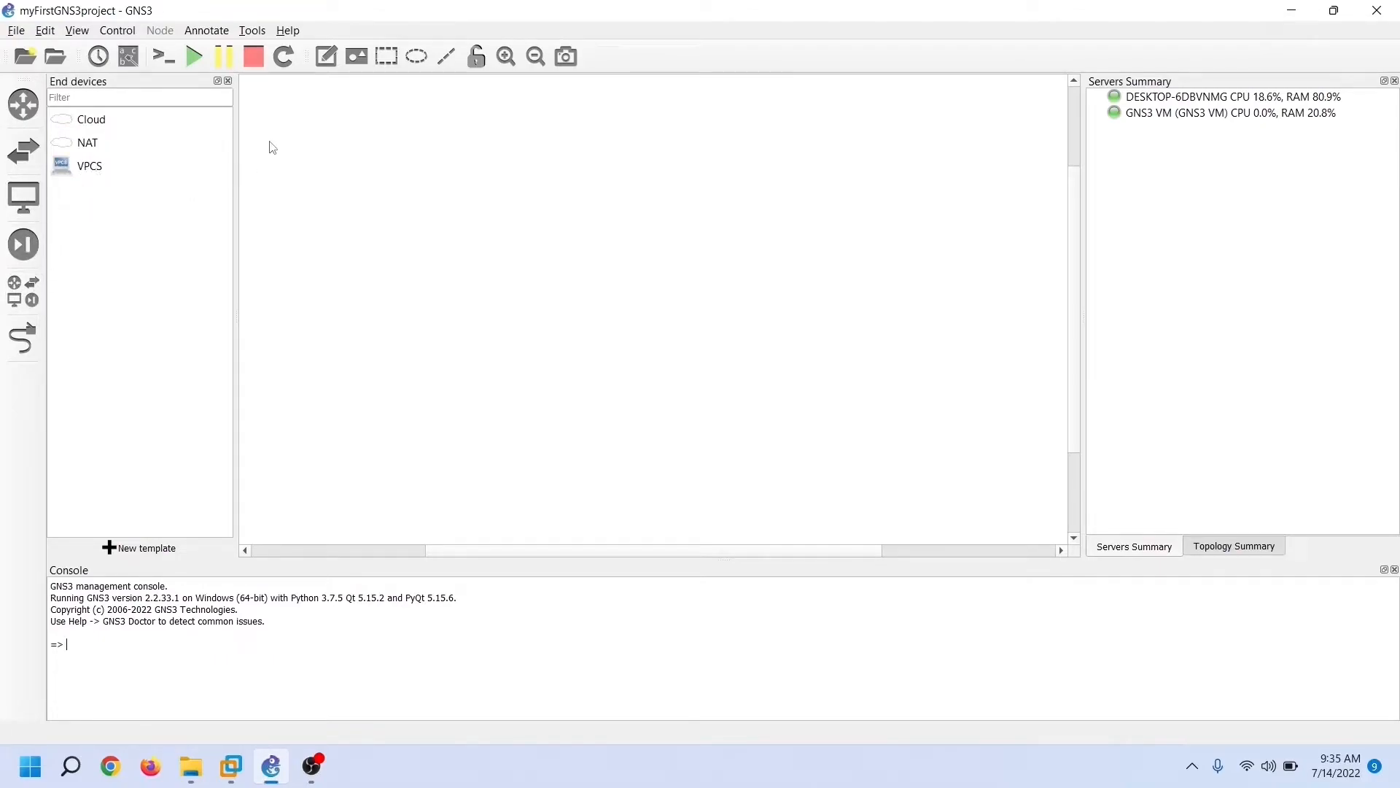
{"action": "left_click", "coordinate": [228, 81]}
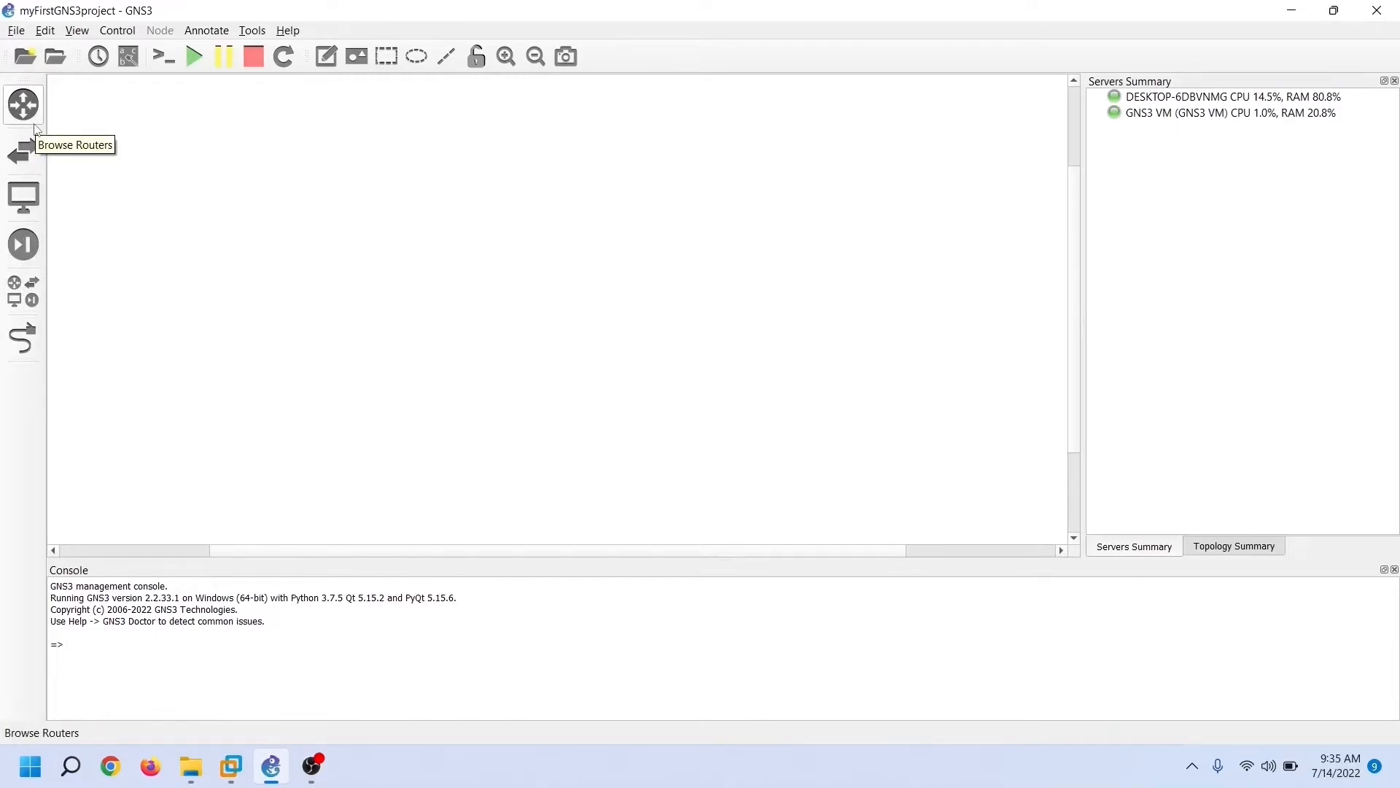
Browse the router, switch, end device and security device lists, ending on all devices
{"action": "left_click", "coordinate": [34, 126]}
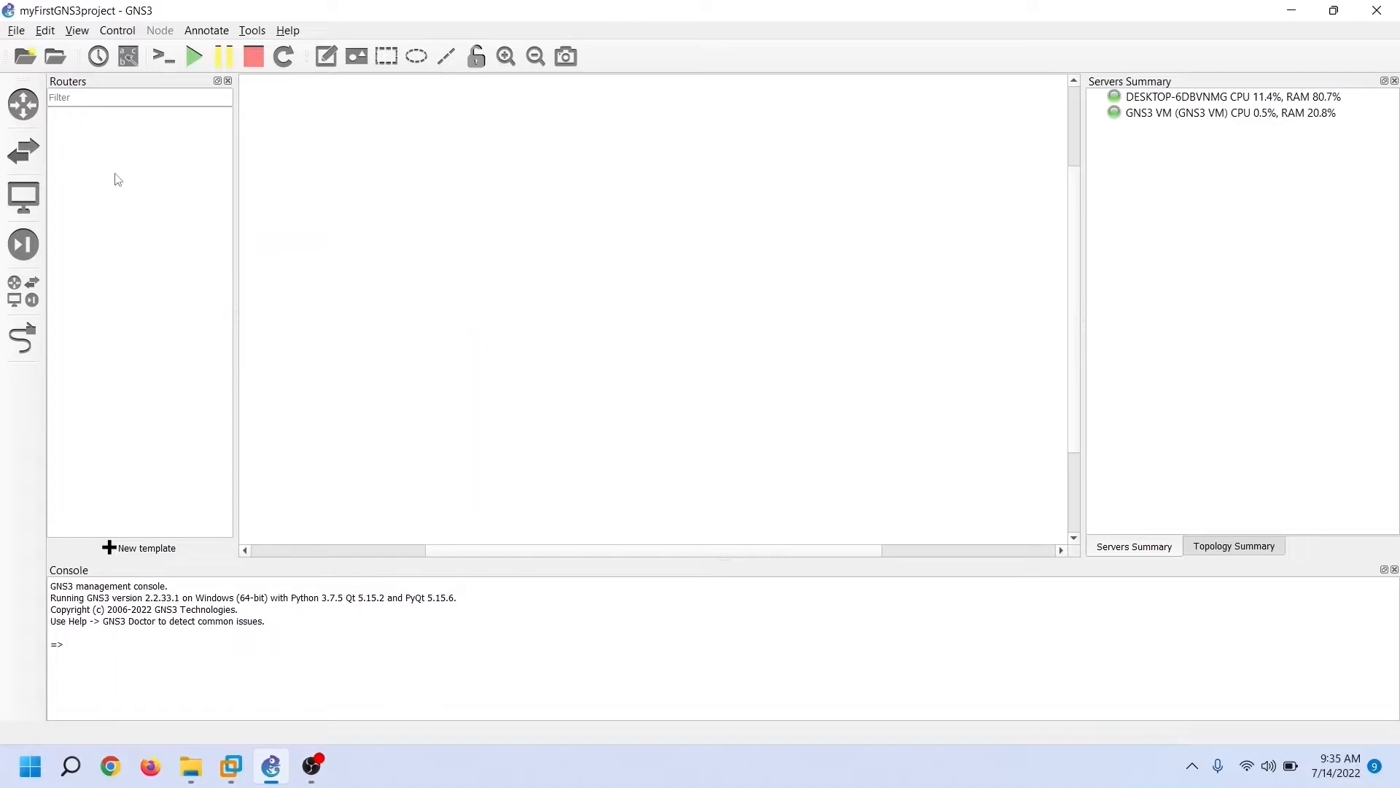
{"action": "left_click", "coordinate": [228, 81]}
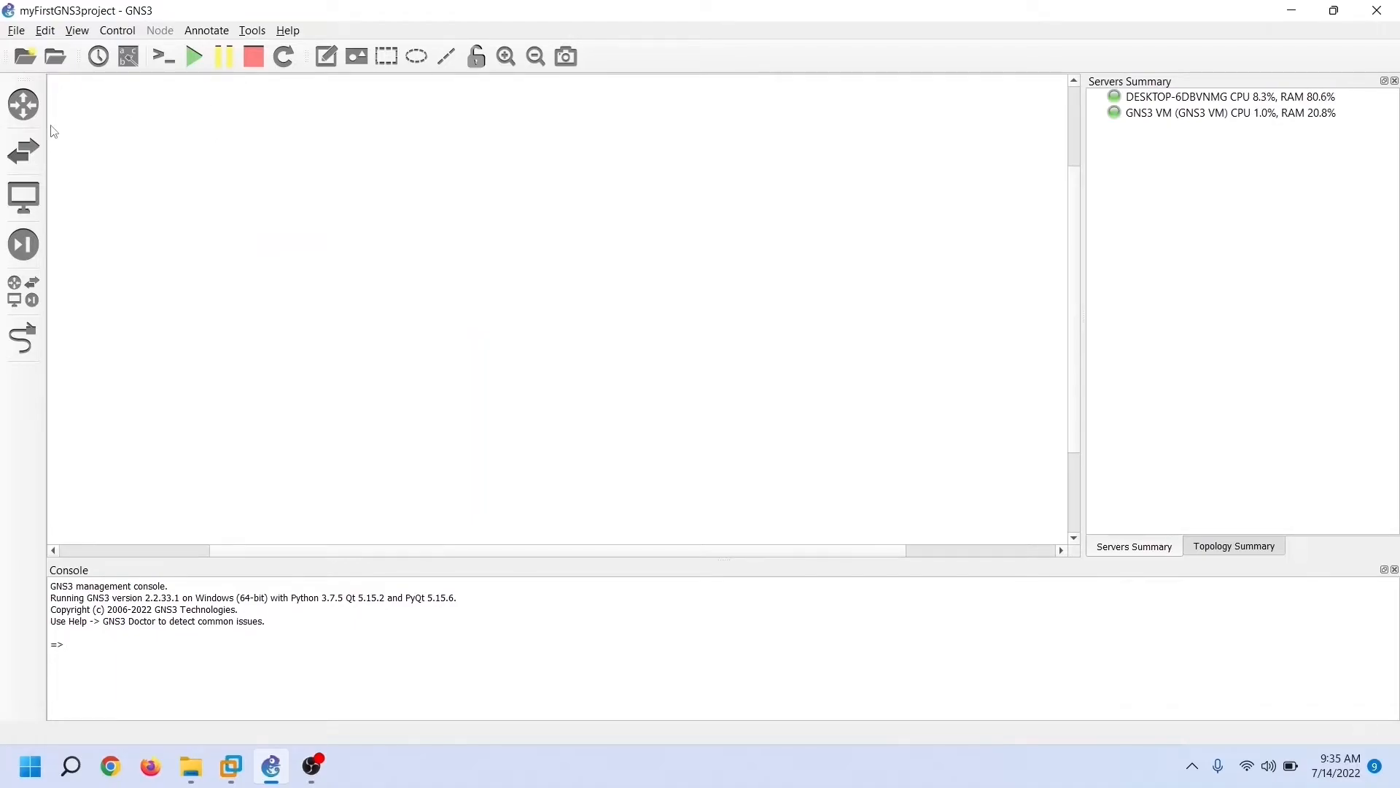
{"action": "left_click", "coordinate": [33, 159]}
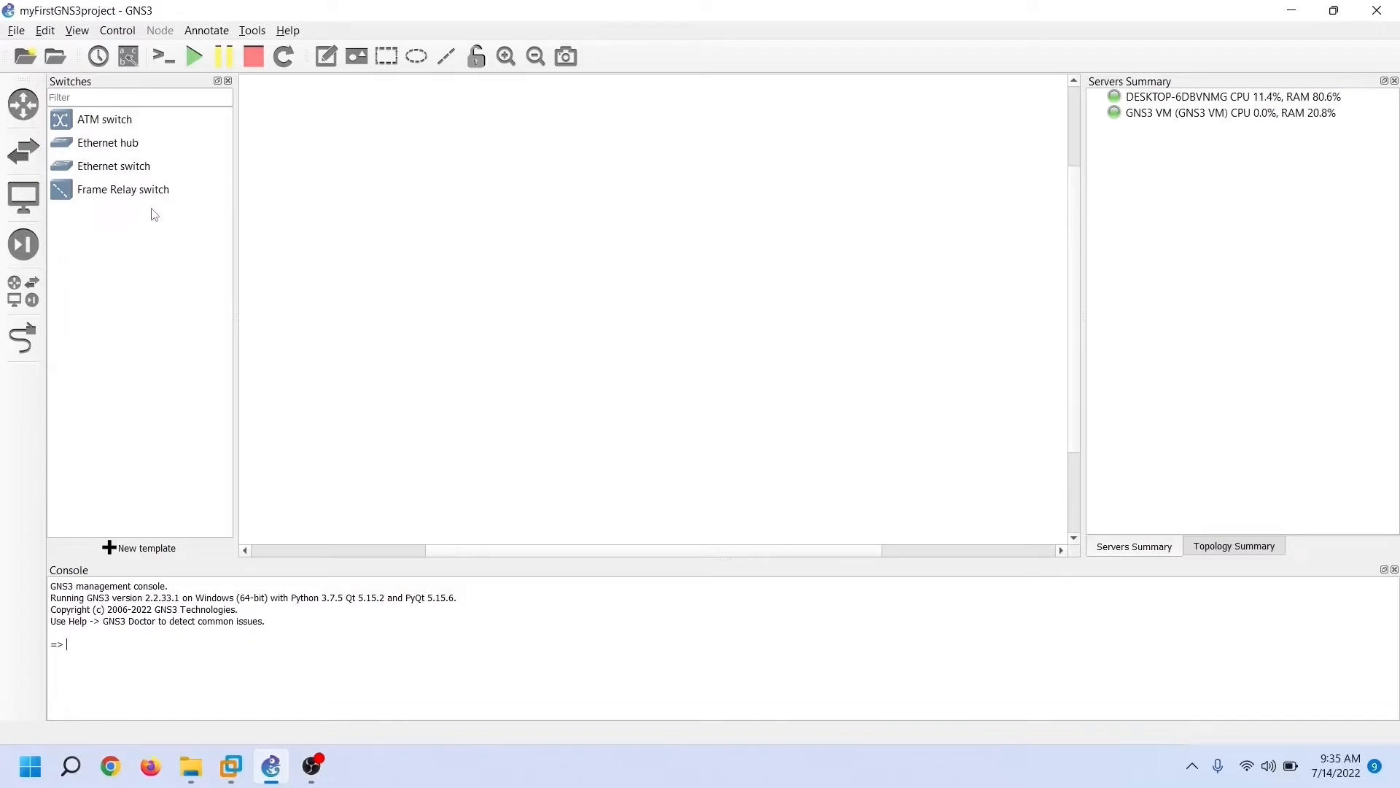
{"action": "left_click", "coordinate": [15, 155]}
{"action": "left_click", "coordinate": [32, 210]}
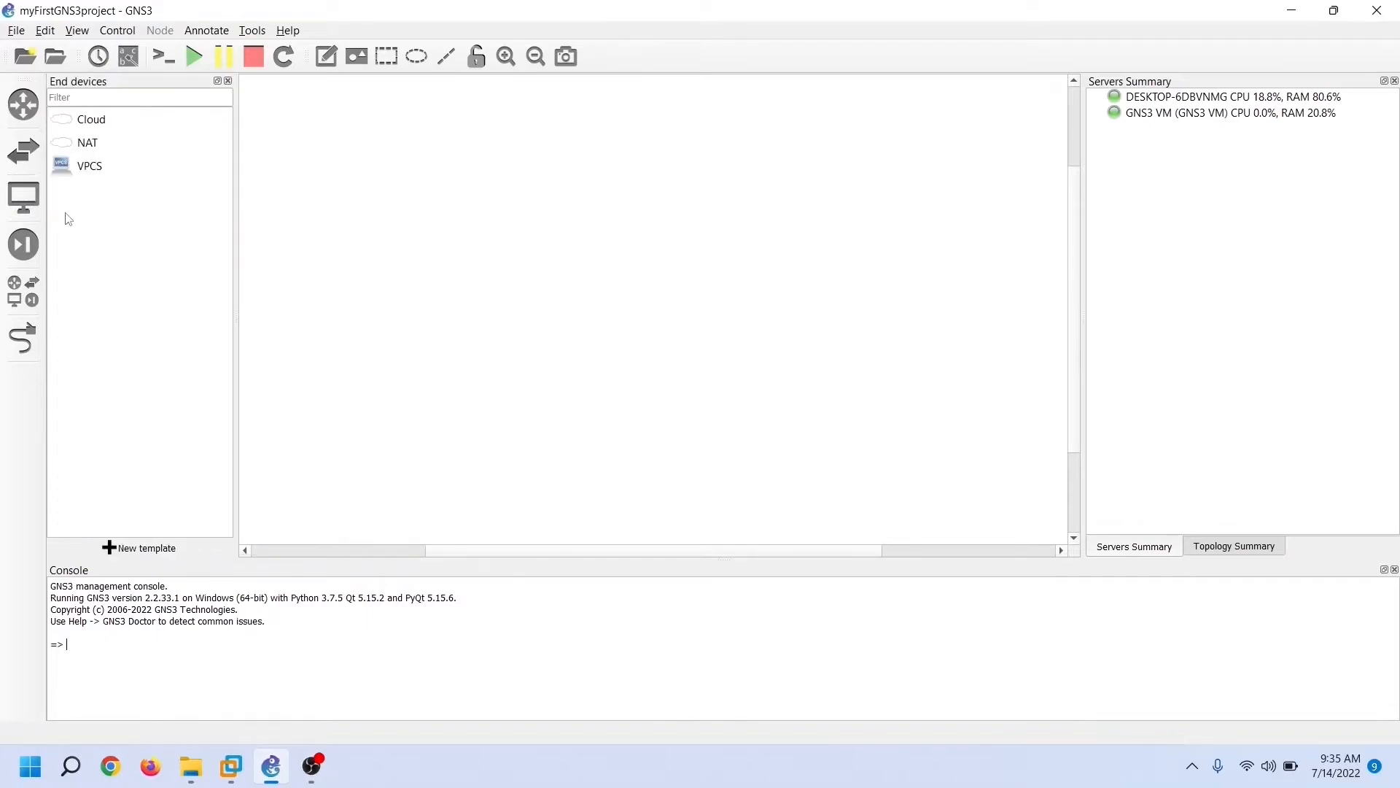
{"action": "left_click", "coordinate": [24, 203]}
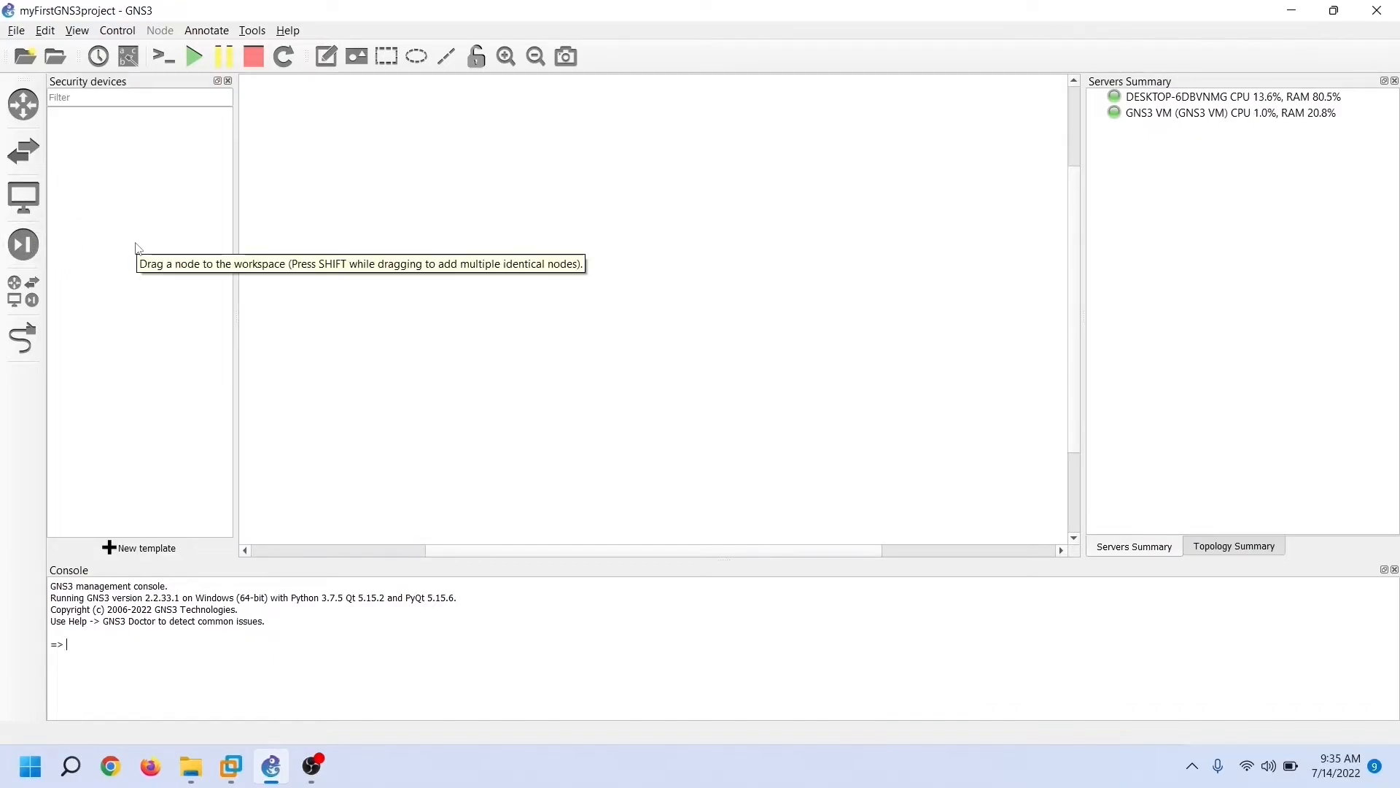
{"action": "left_click", "coordinate": [23, 244]}
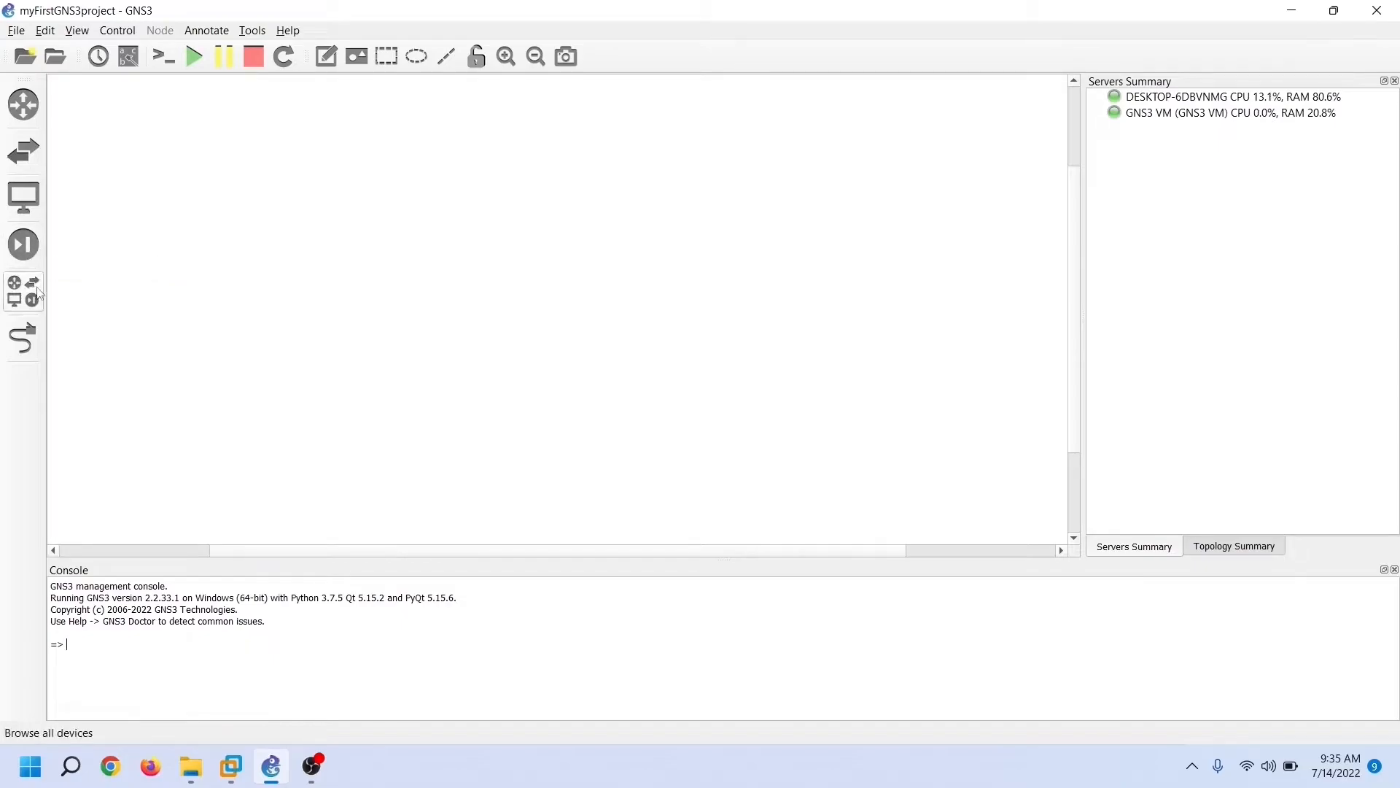
{"action": "left_click", "coordinate": [36, 307]}
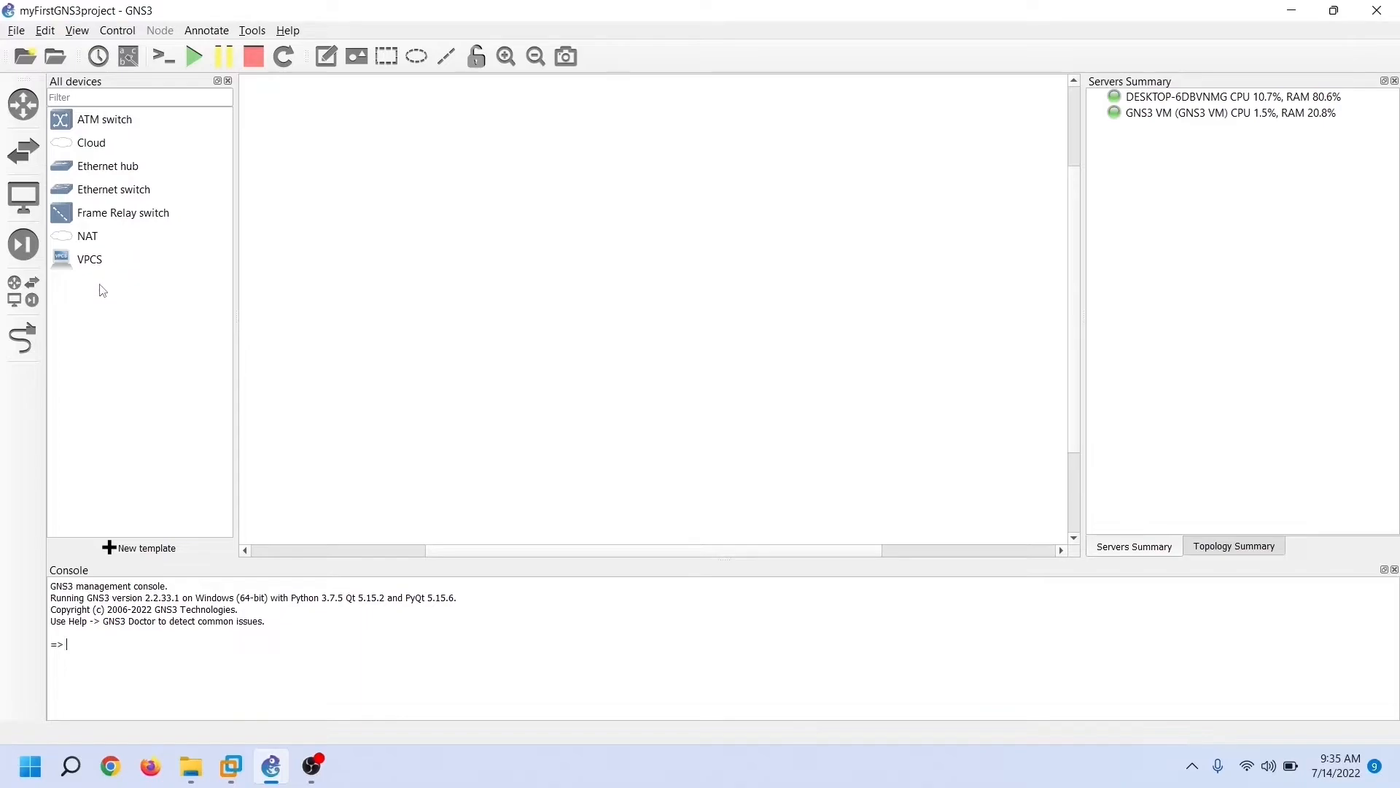
Hide the device list and toggle Add a link mode on and back off
{"action": "left_click", "coordinate": [24, 291]}
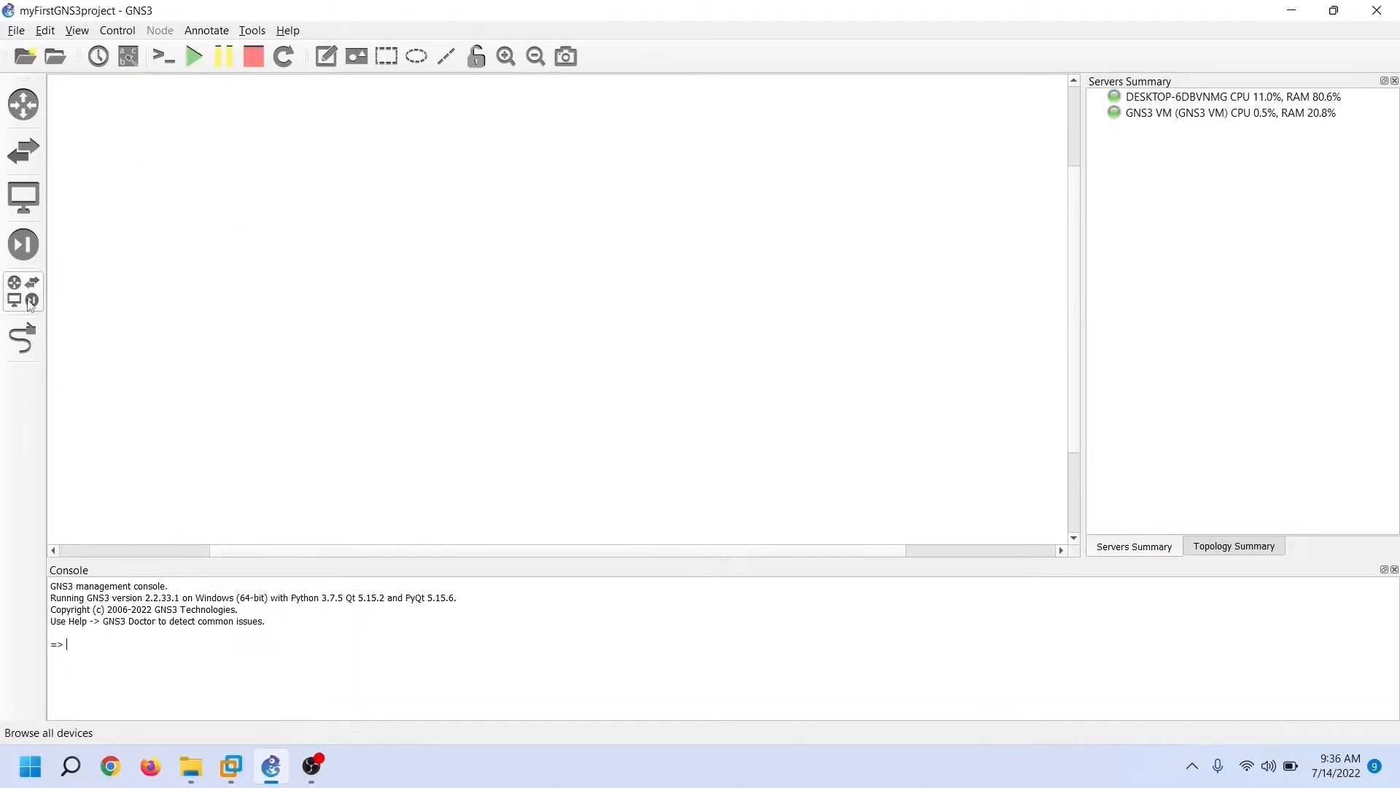
{"action": "left_click", "coordinate": [30, 355]}
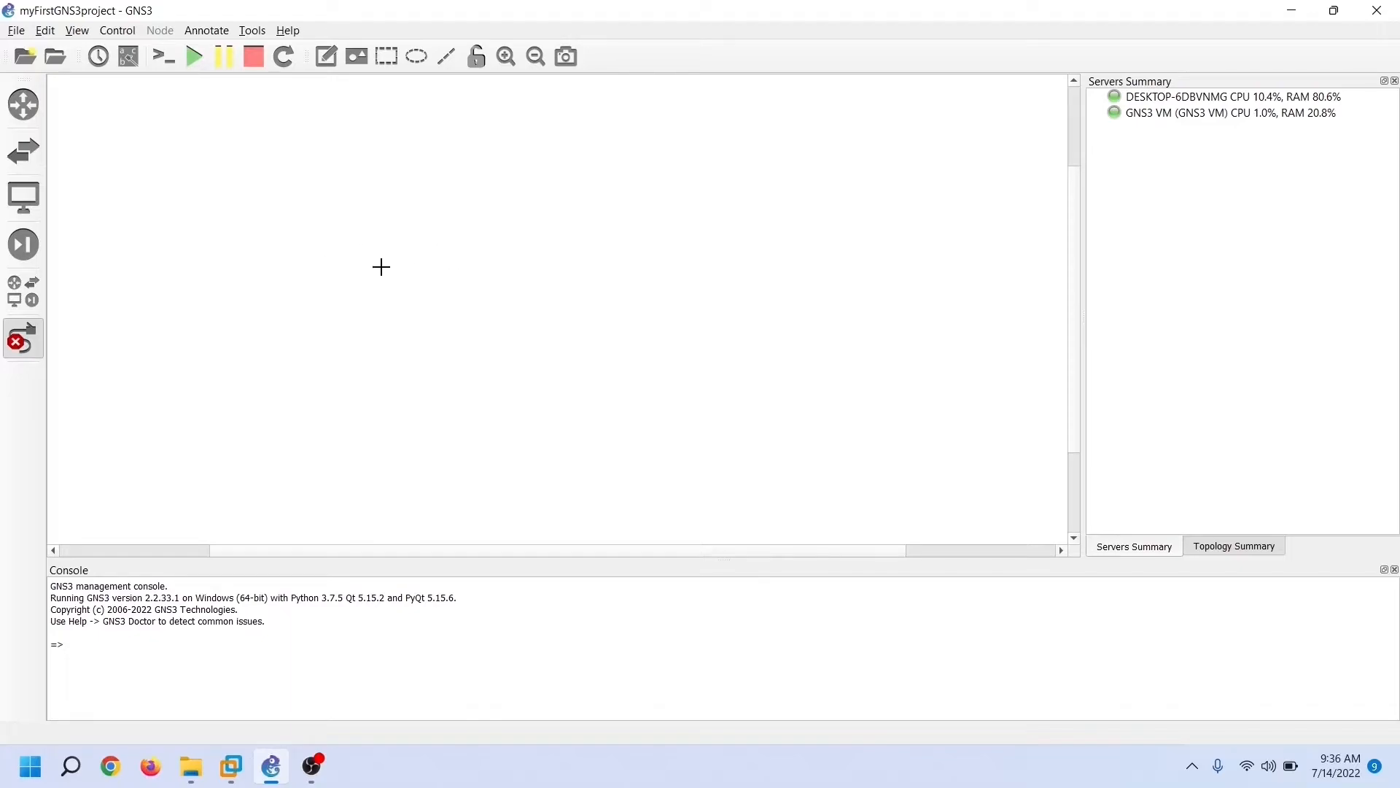
{"action": "left_click", "coordinate": [14, 349]}
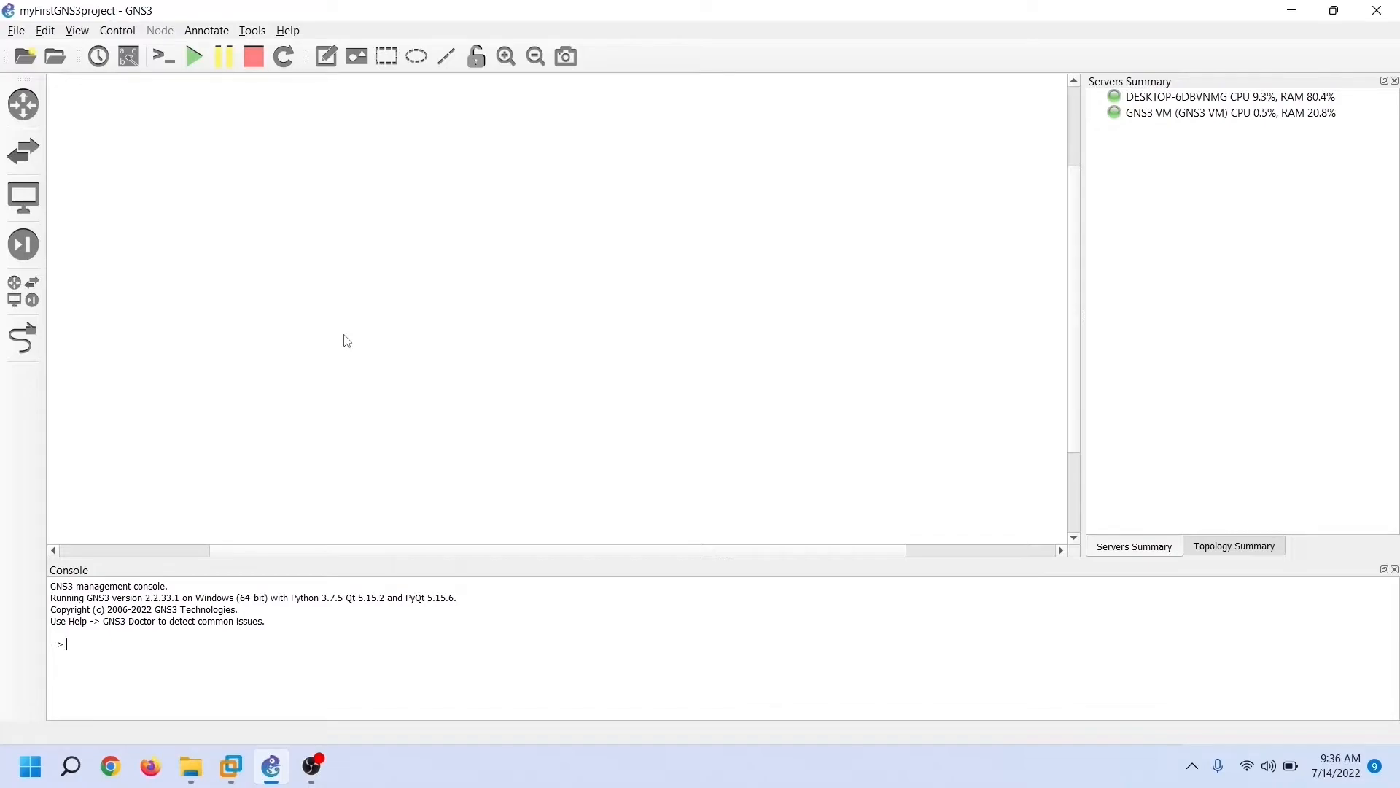
Place a VPCS on the canvas as PC1, hosted on the GNS3 VM
{"action": "left_click", "coordinate": [38, 204]}
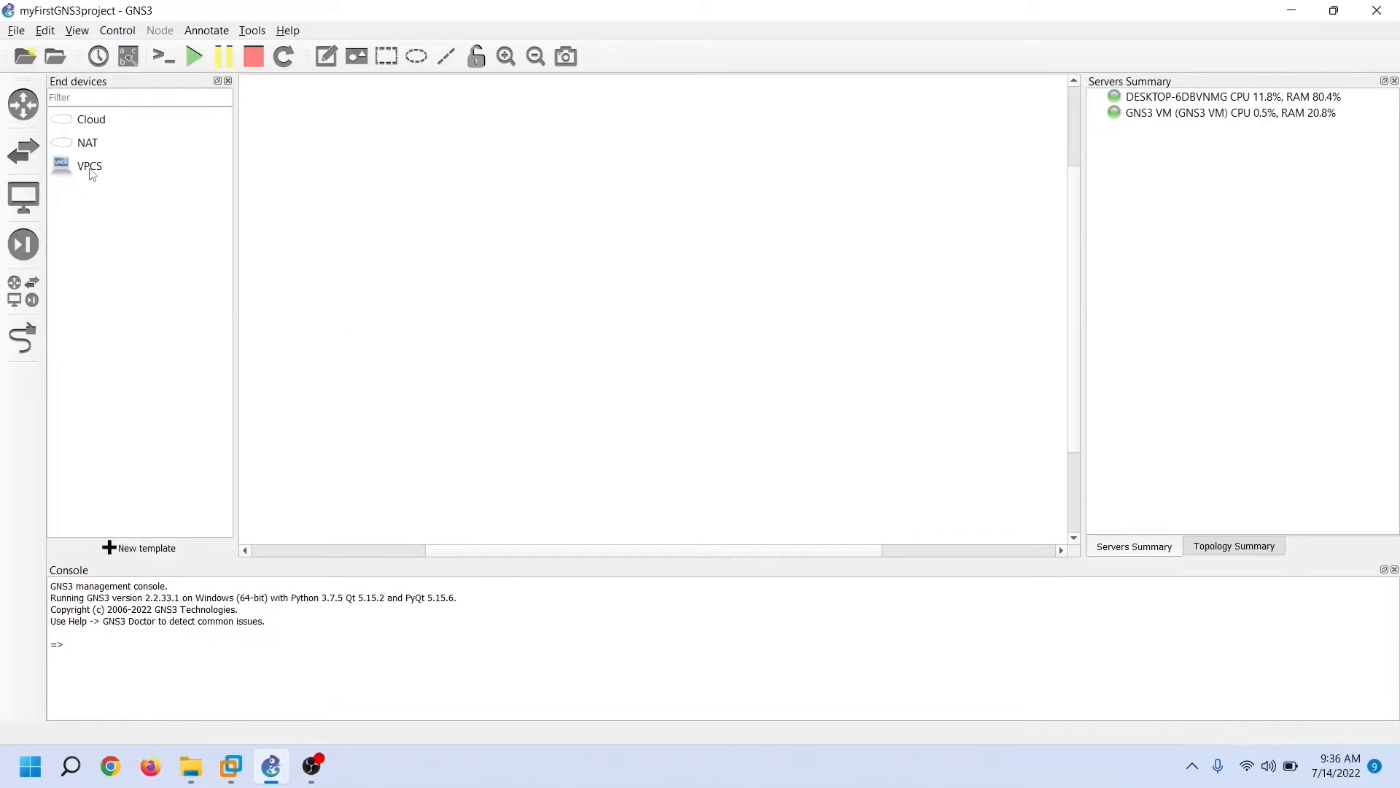
{"action": "left_click_drag", "start_coordinate": [92, 174], "coordinate": [568, 270]}
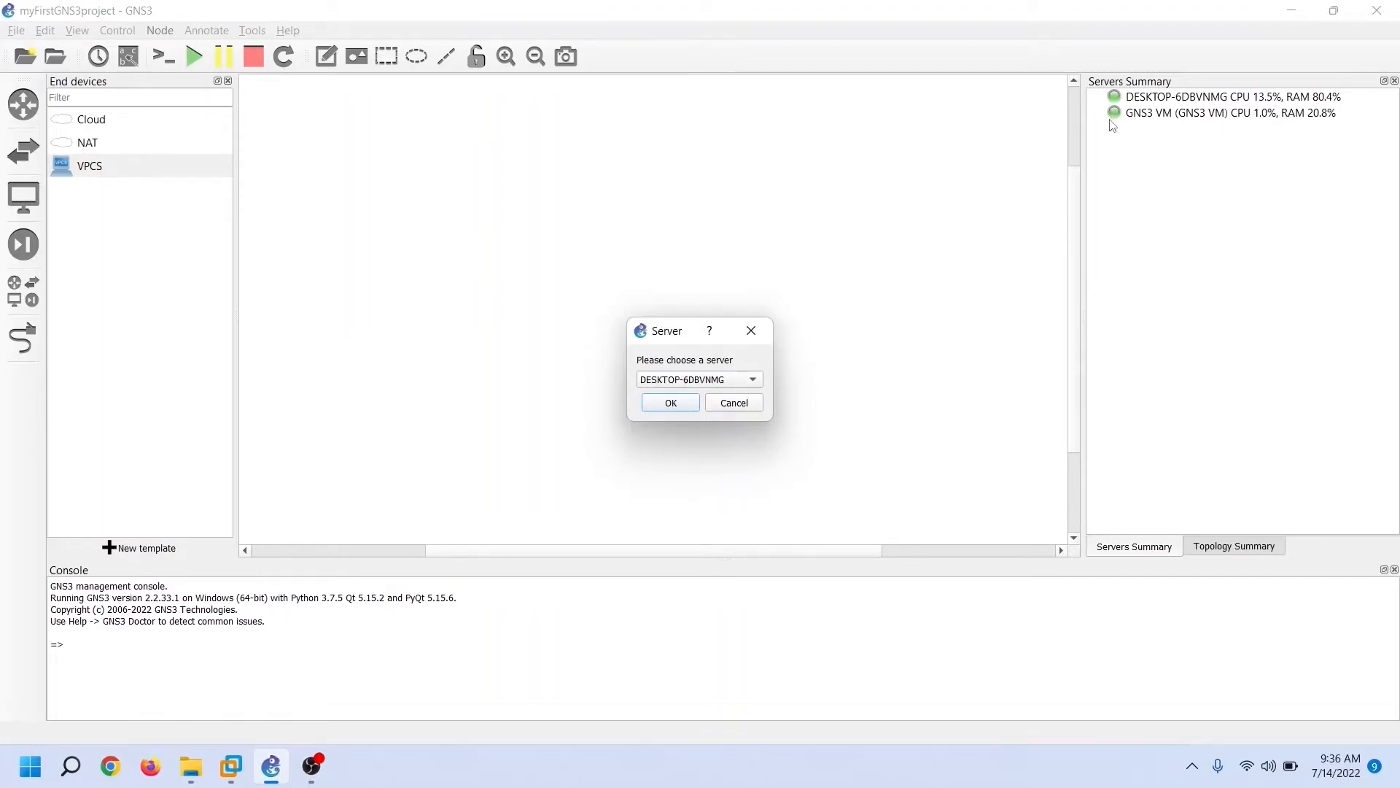
{"action": "left_click", "coordinate": [755, 380]}
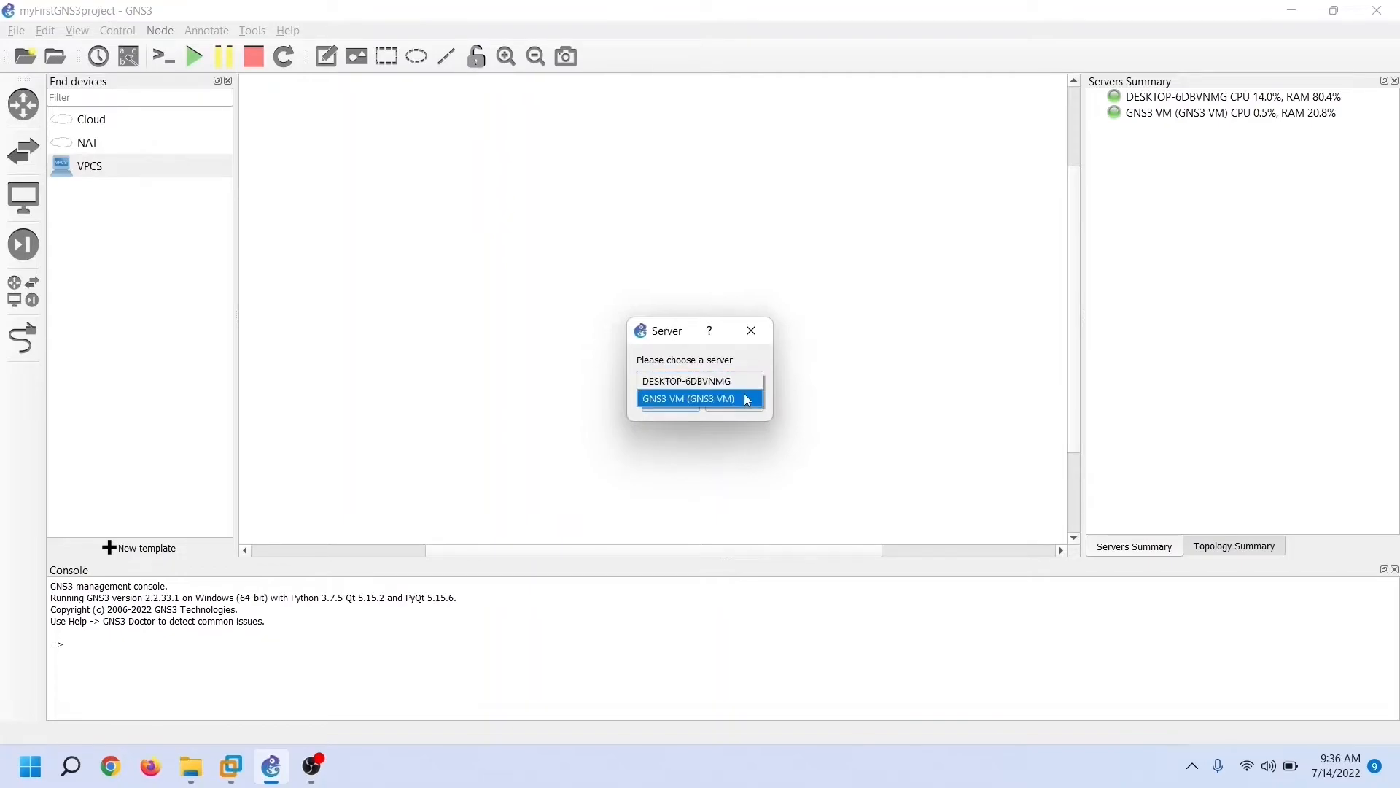
{"action": "left_click", "coordinate": [808, 366]}
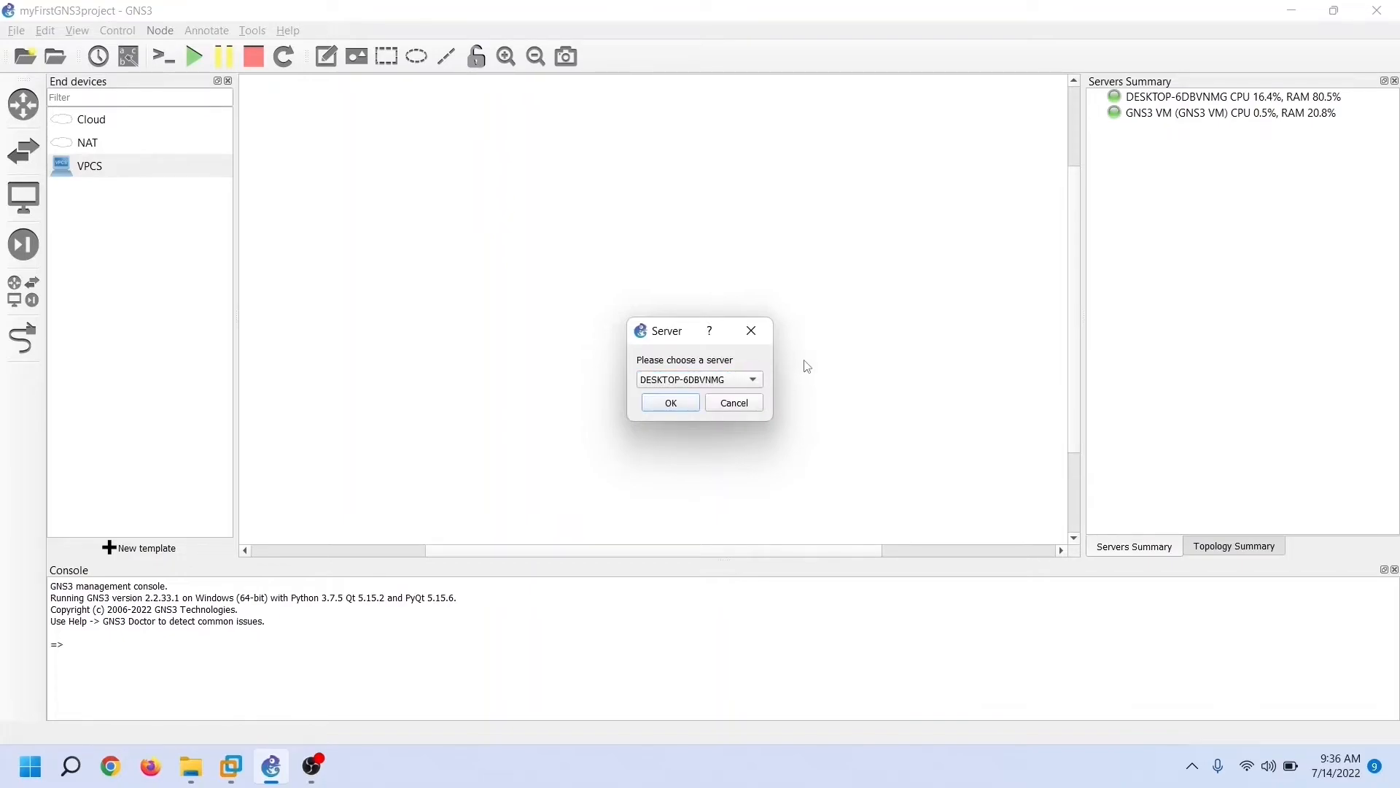
{"action": "left_click", "coordinate": [760, 377]}
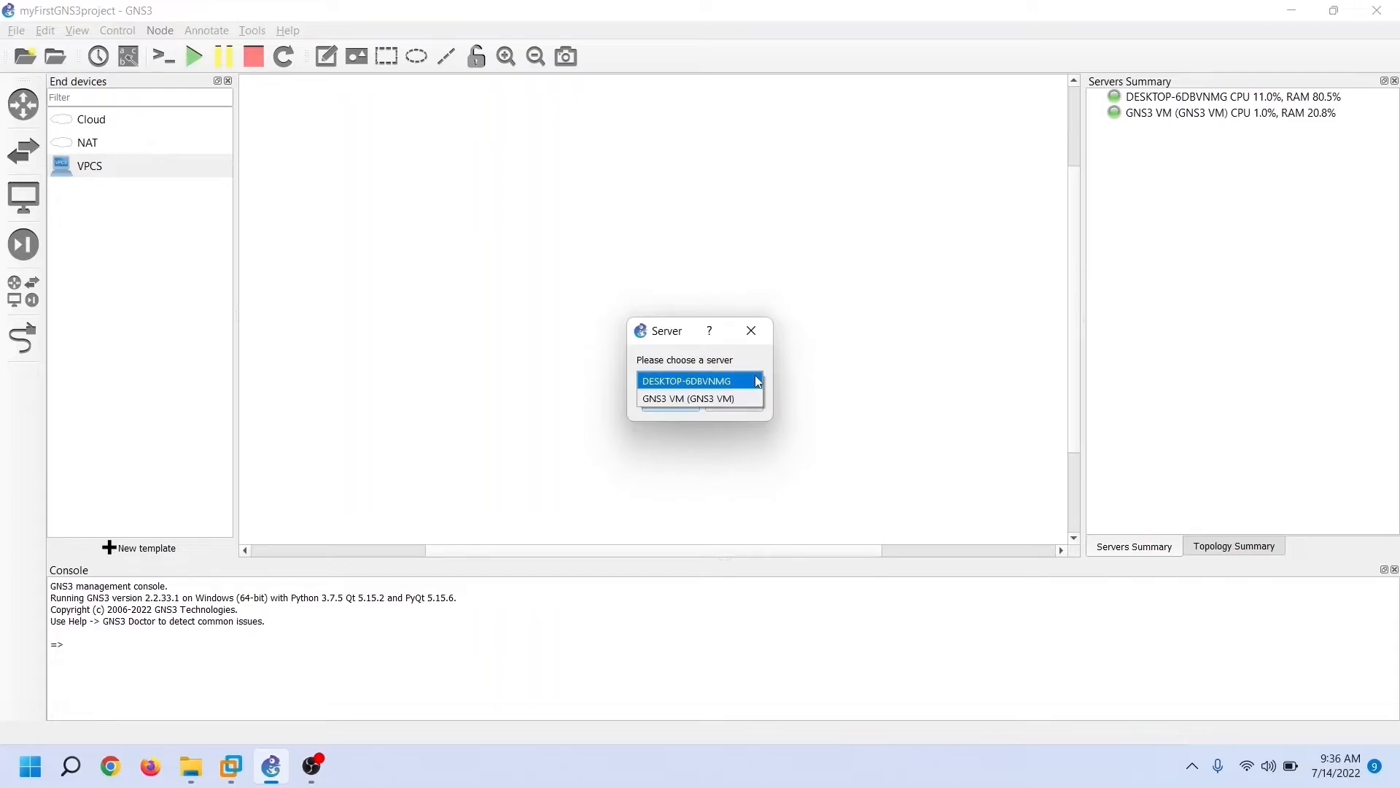
{"action": "left_click", "coordinate": [711, 399]}
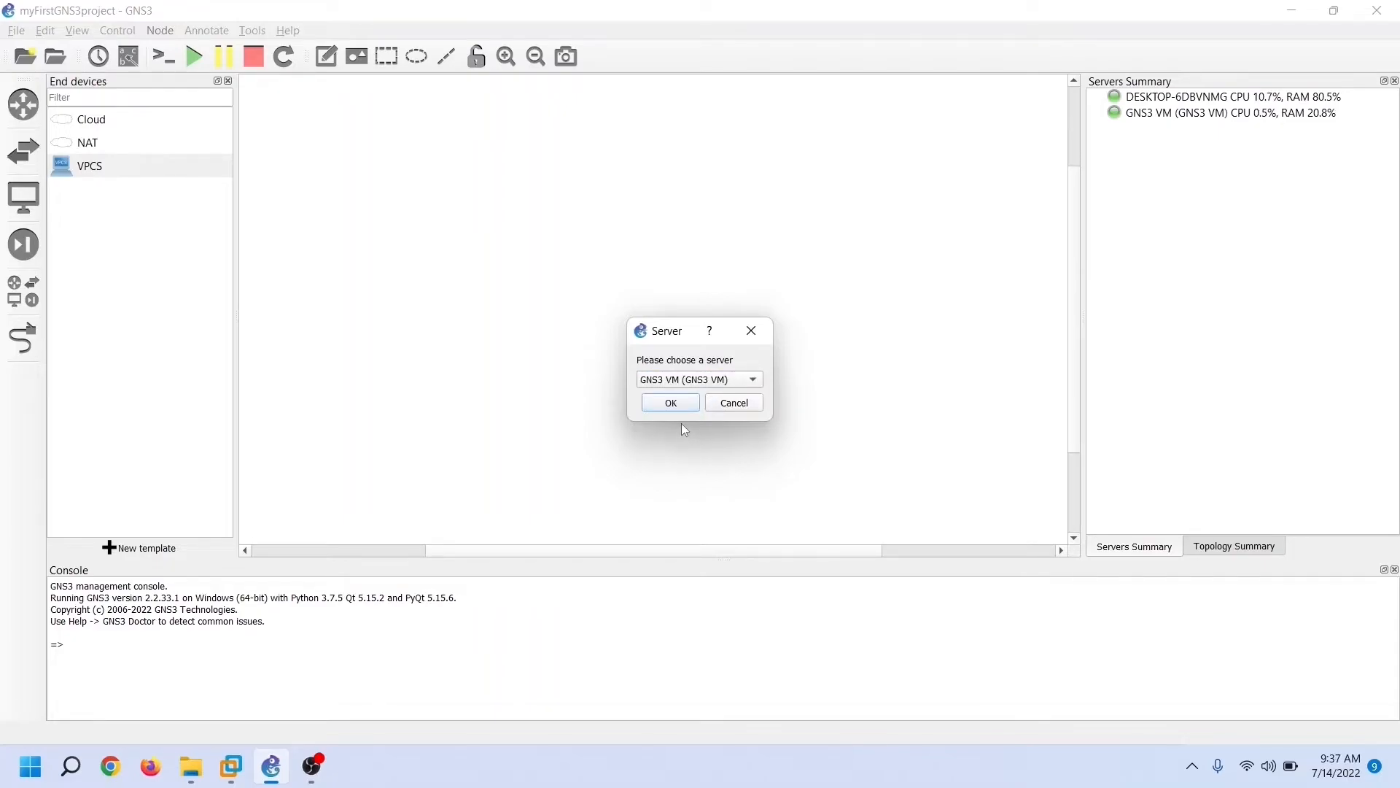
{"action": "left_click", "coordinate": [671, 404]}
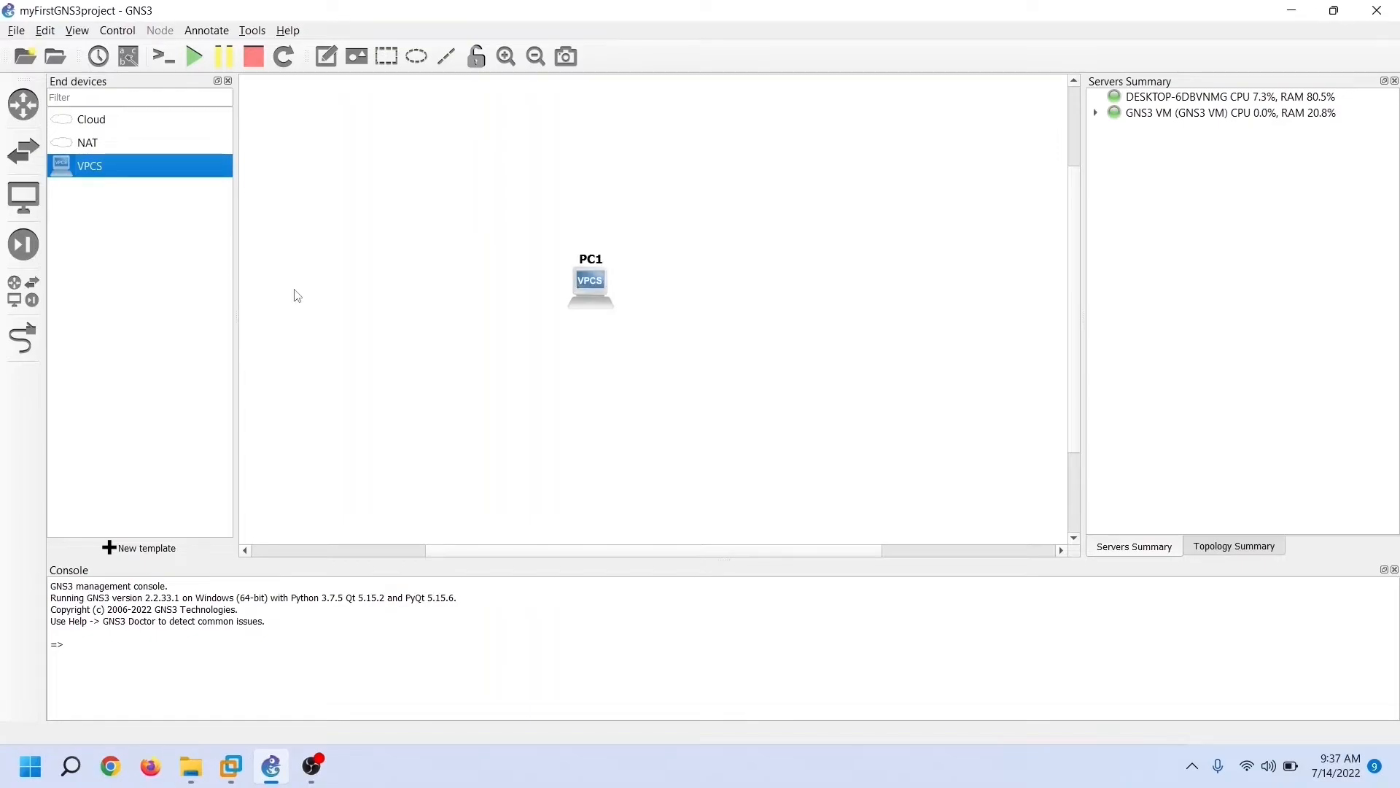
Place a second VPCS as PC2, also hosted on the GNS3 VM
{"action": "left_click_drag", "start_coordinate": [91, 166], "coordinate": [720, 292]}
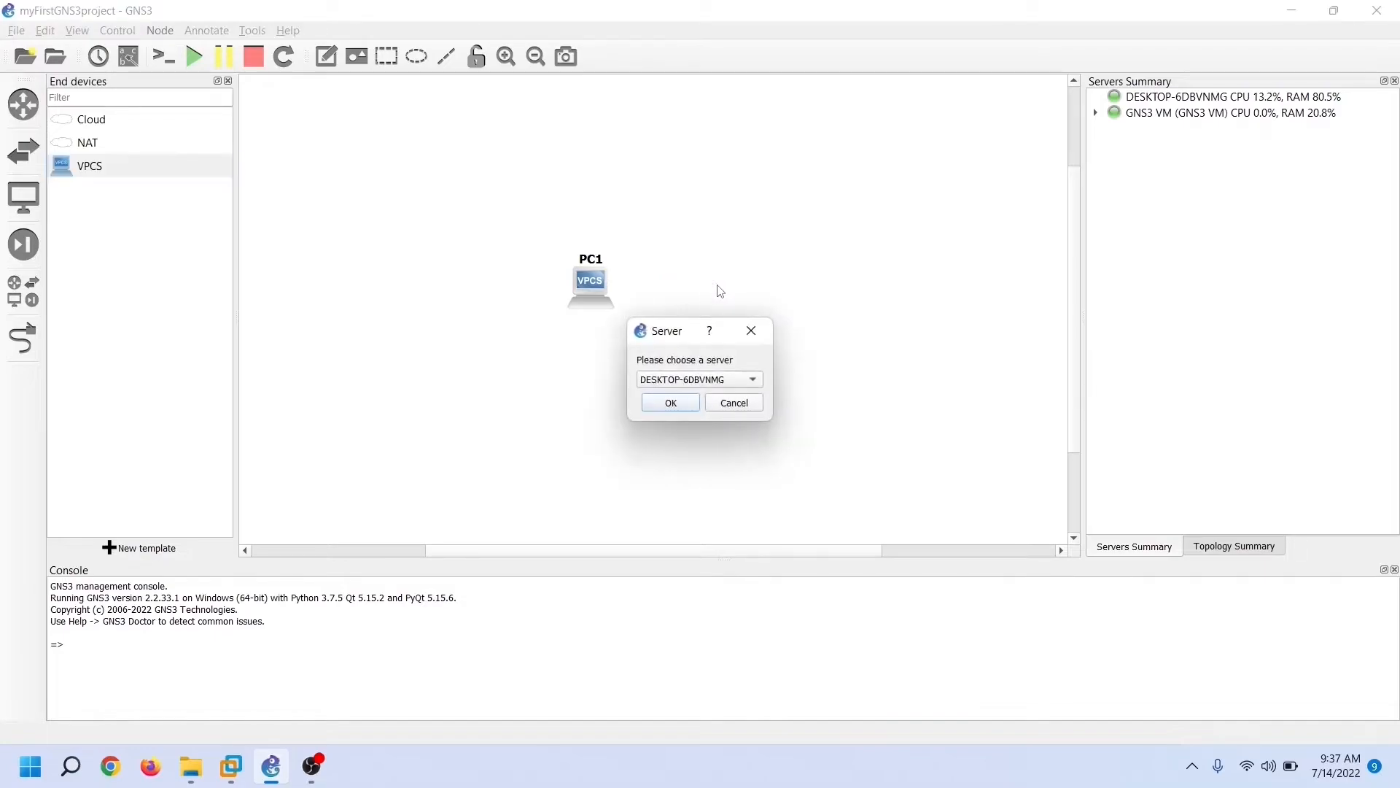
{"action": "left_click", "coordinate": [759, 385]}
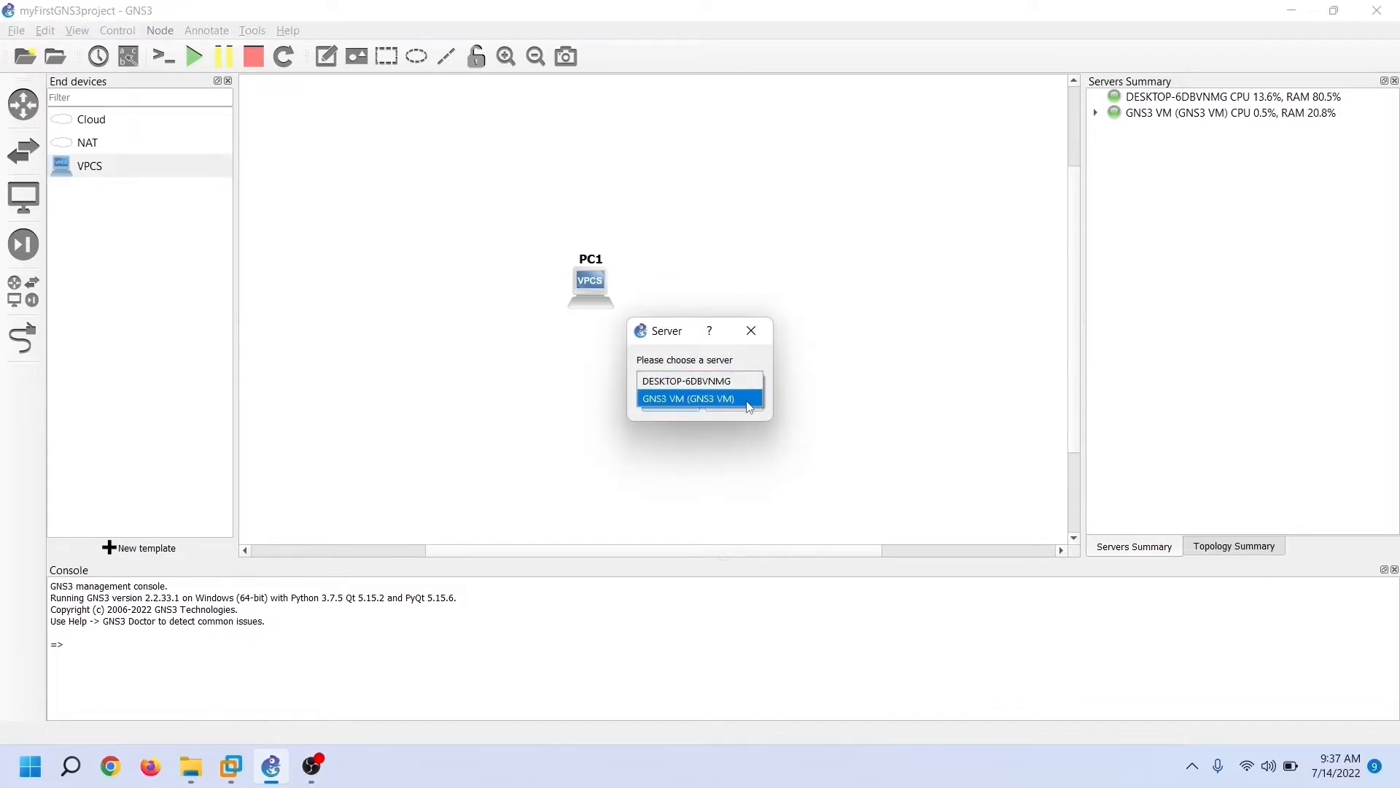
{"action": "left_click", "coordinate": [749, 400]}
{"action": "left_click", "coordinate": [691, 407]}
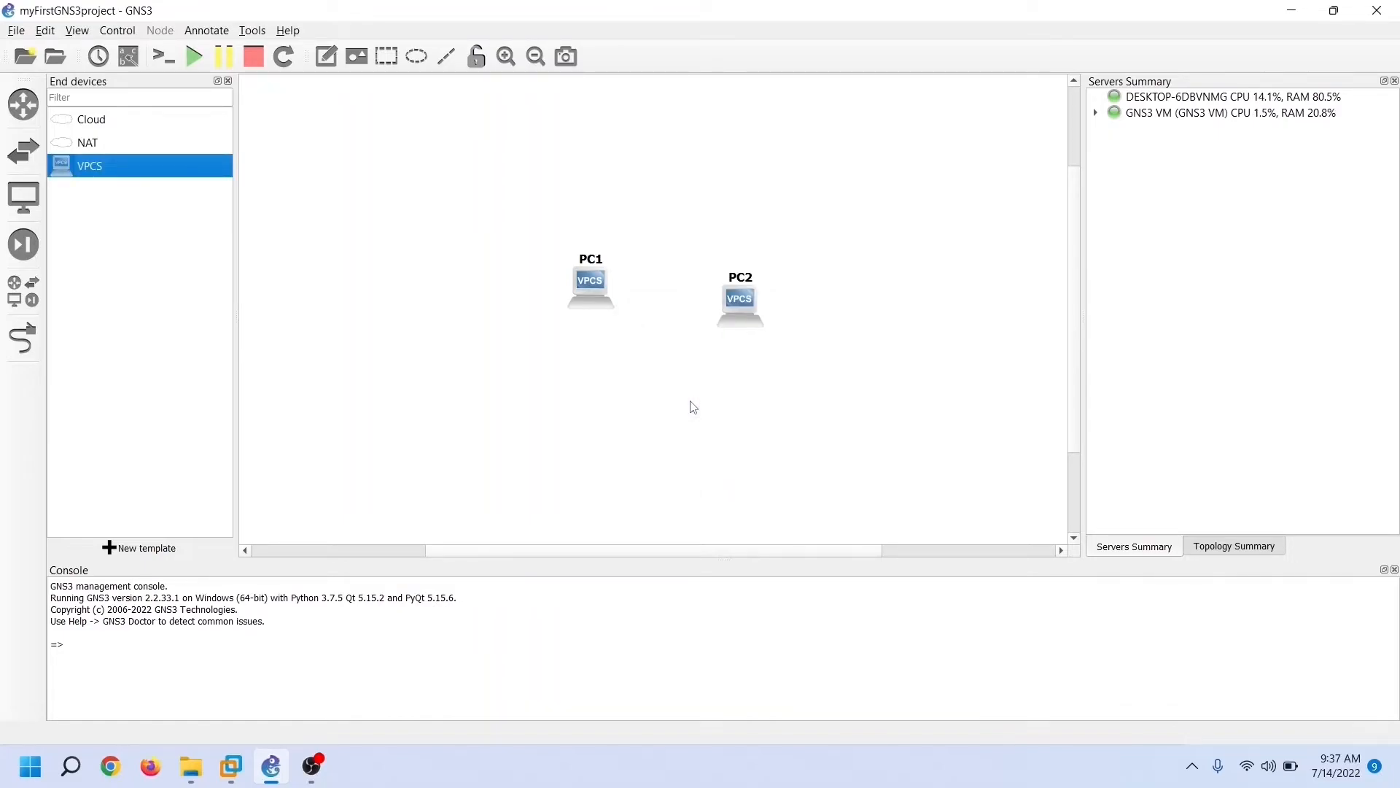
Drop an Ethernet switch below the two PCs, hosted on the GNS3 VM
{"action": "left_click", "coordinate": [39, 165]}
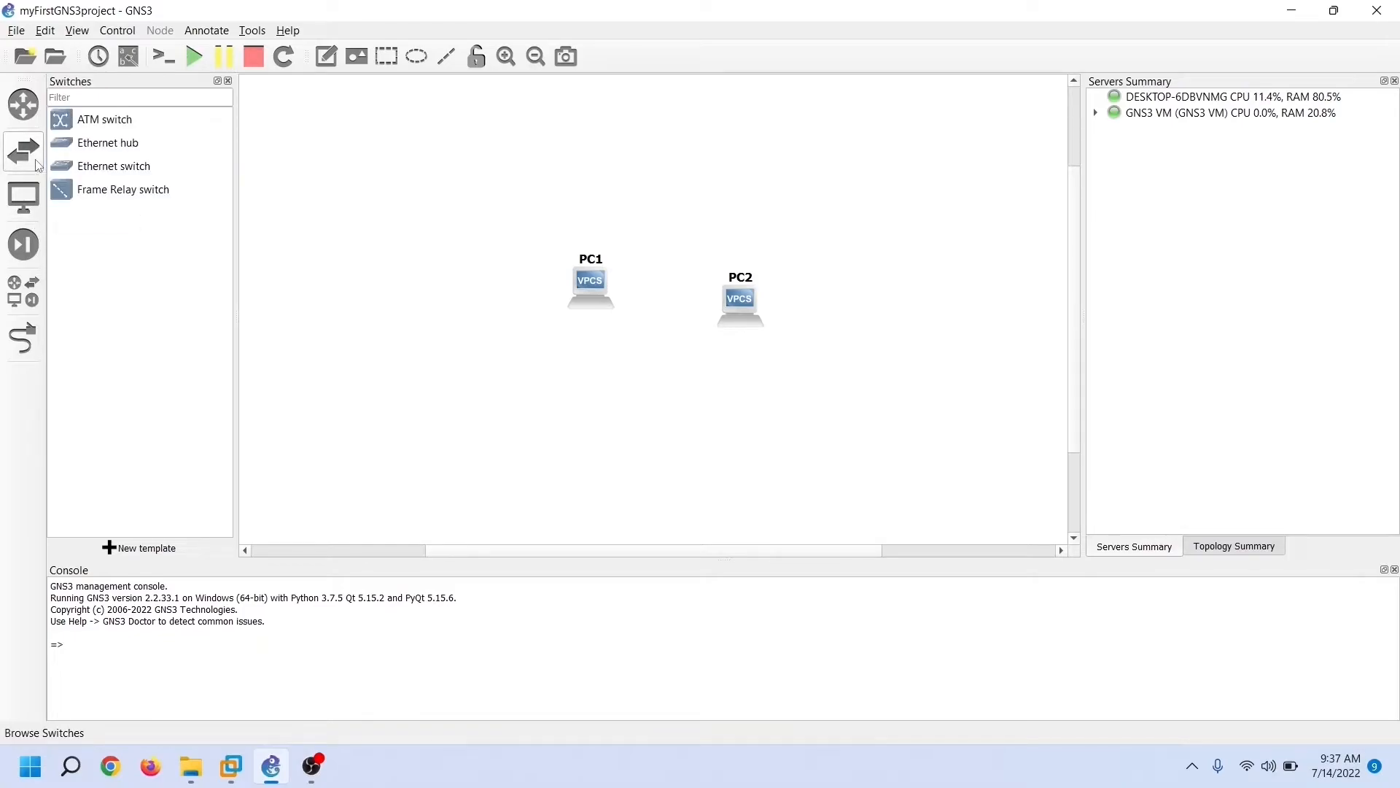
{"action": "left_click", "coordinate": [124, 173]}
{"action": "left_click_drag", "start_coordinate": [124, 173], "coordinate": [668, 375]}
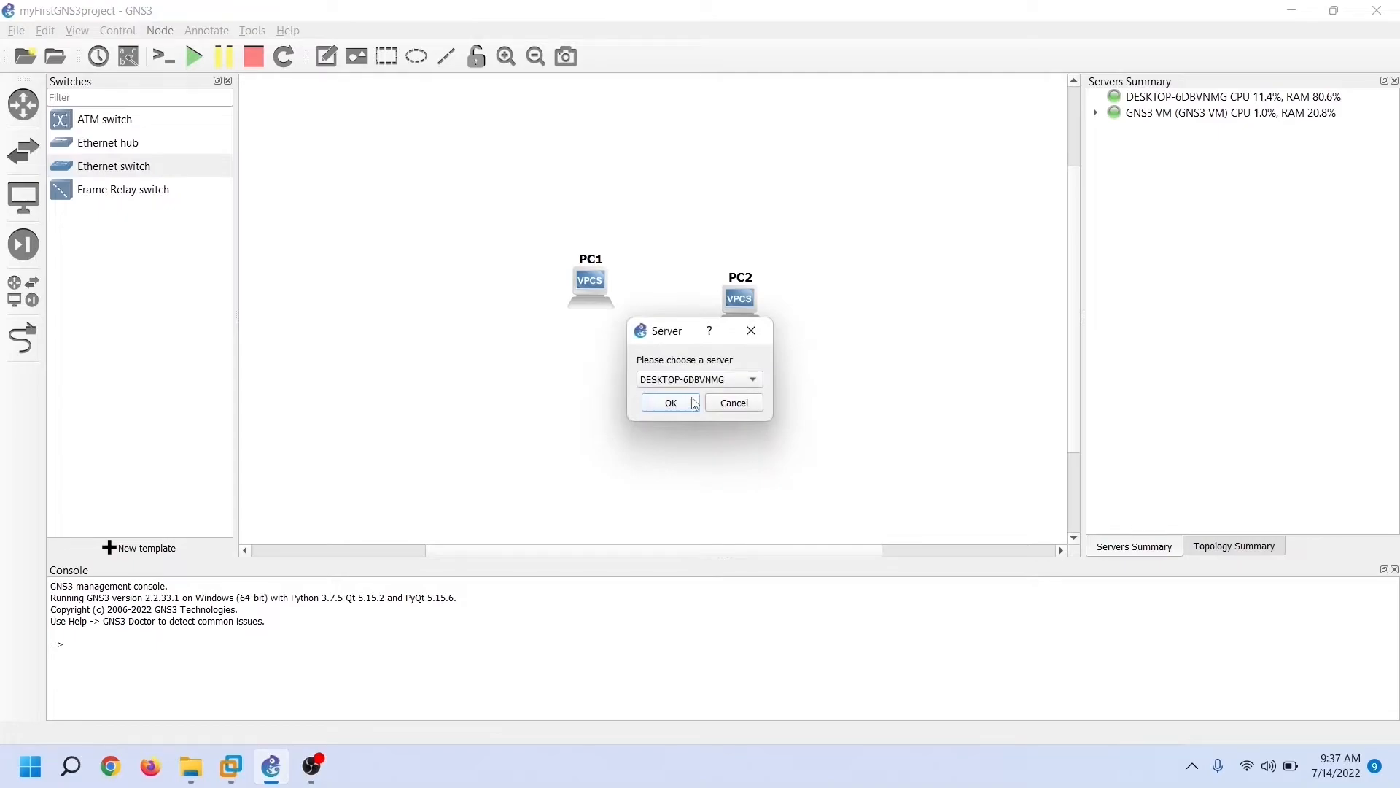
{"action": "left_click", "coordinate": [737, 380]}
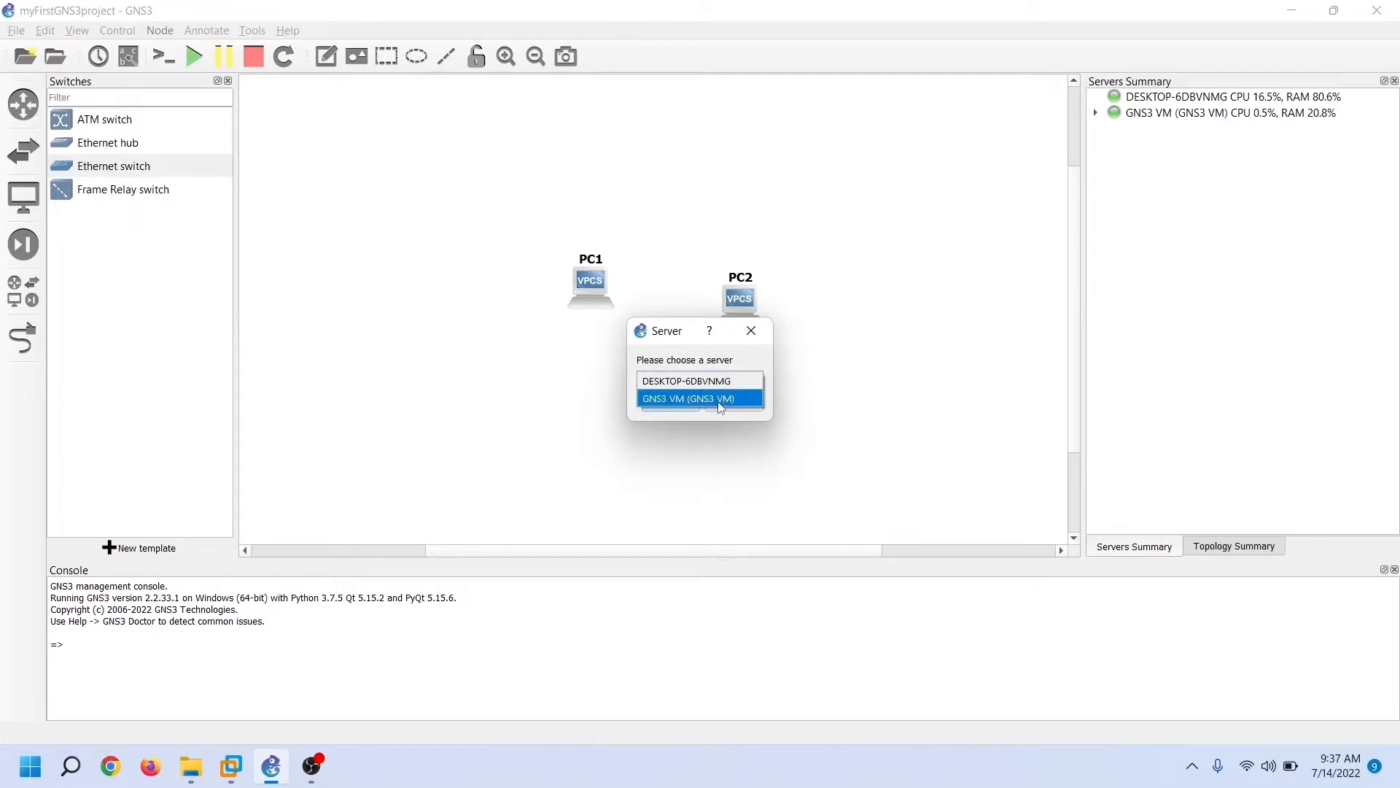
{"action": "left_click", "coordinate": [718, 400]}
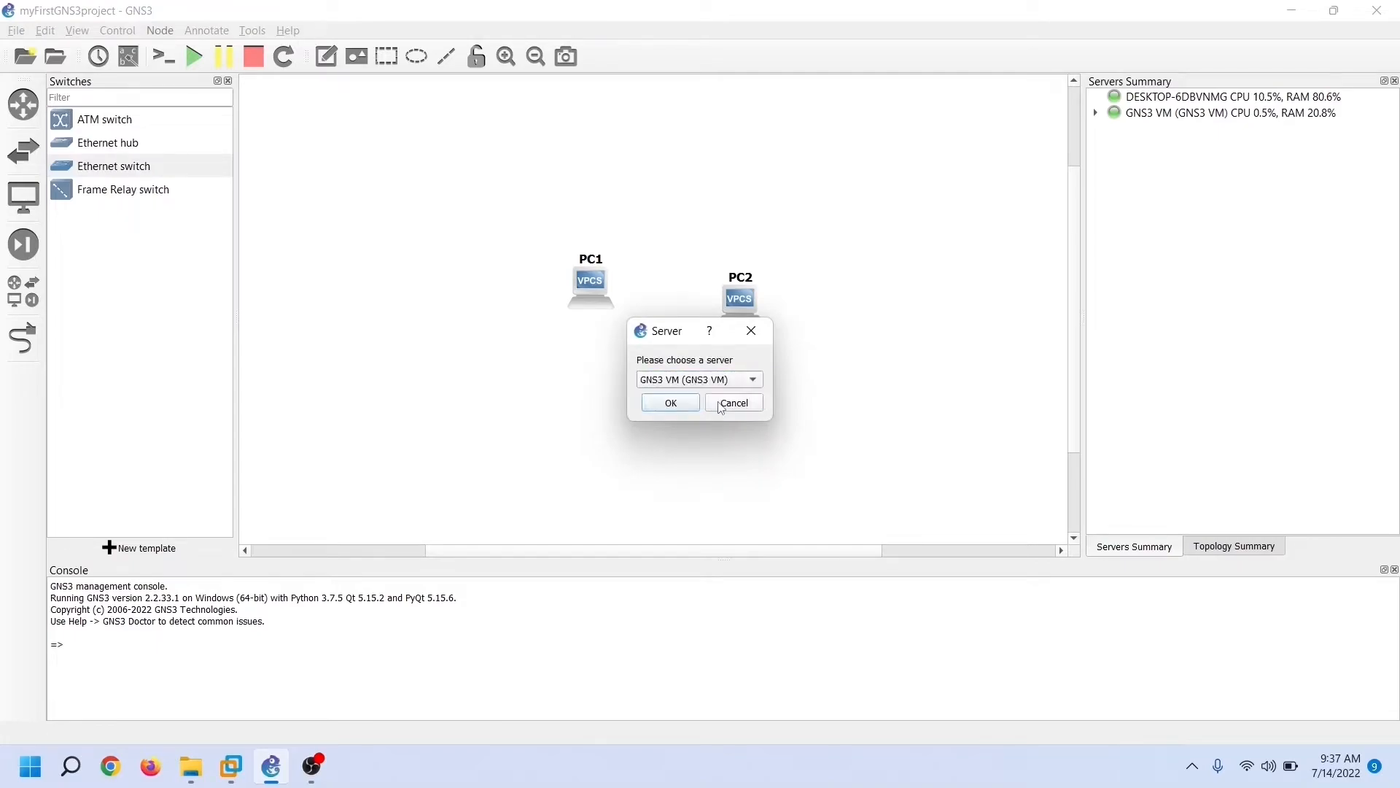
{"action": "left_click", "coordinate": [671, 404]}
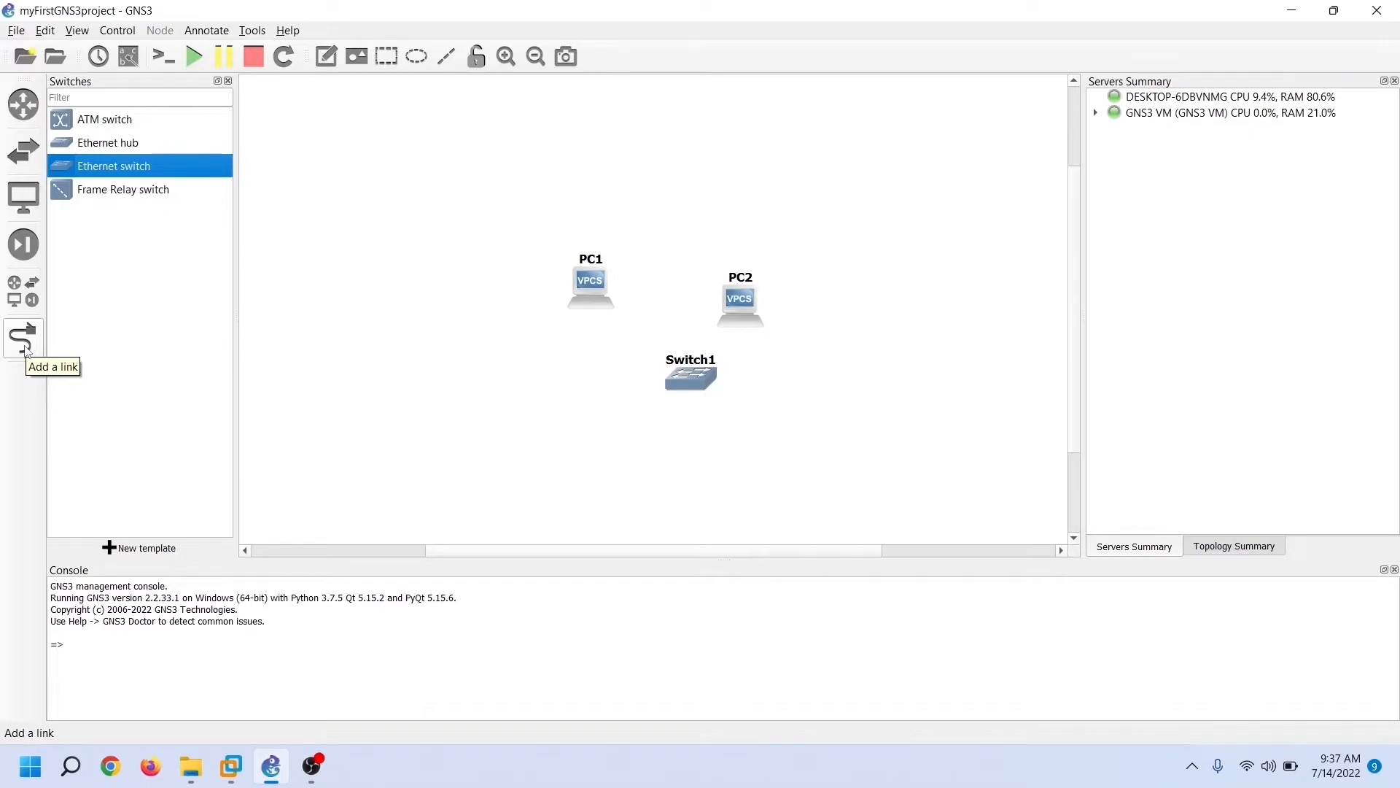
Link PC1 Ethernet0 to Switch1 Ethernet0 and PC2 Ethernet0 to Switch1 Ethernet2
{"action": "left_click", "coordinate": [25, 347]}
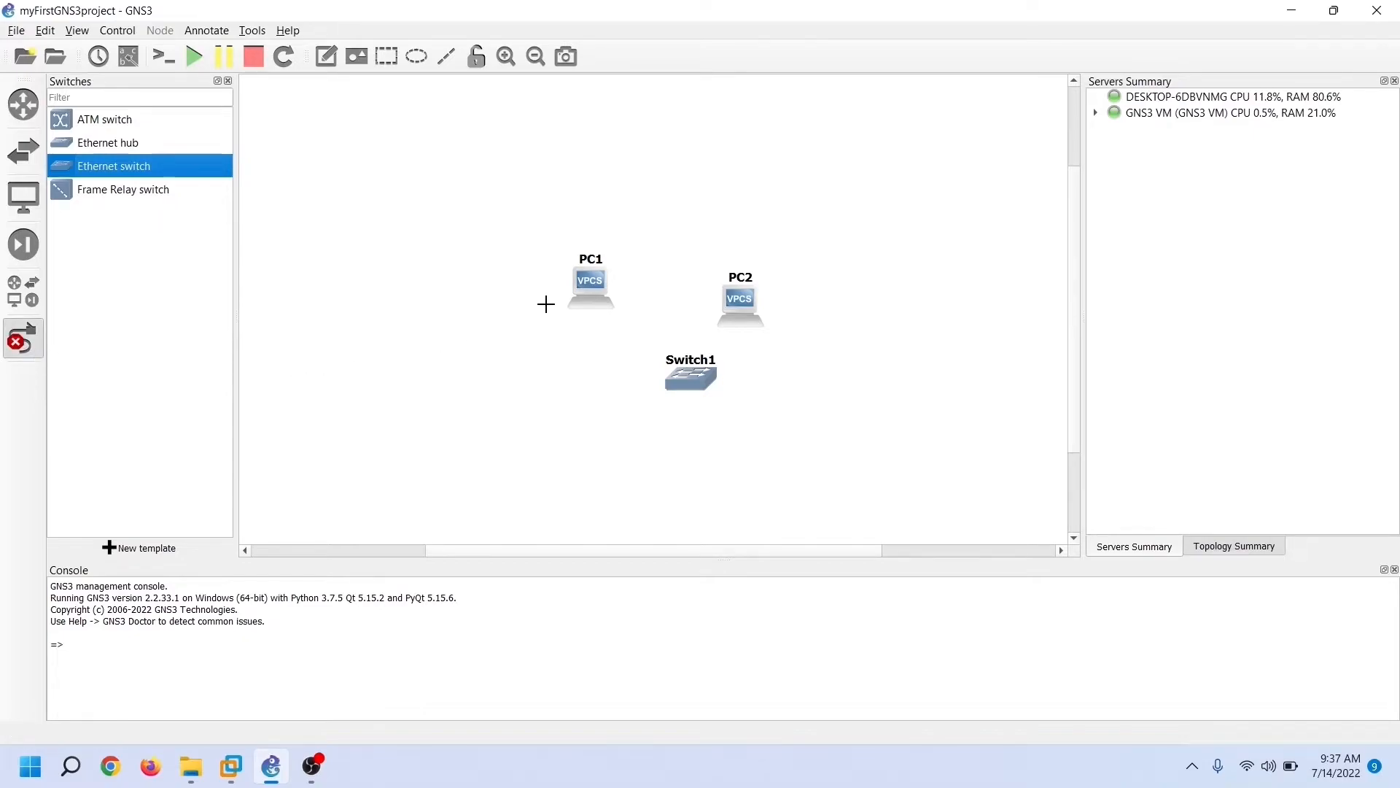
{"action": "left_click", "coordinate": [594, 290]}
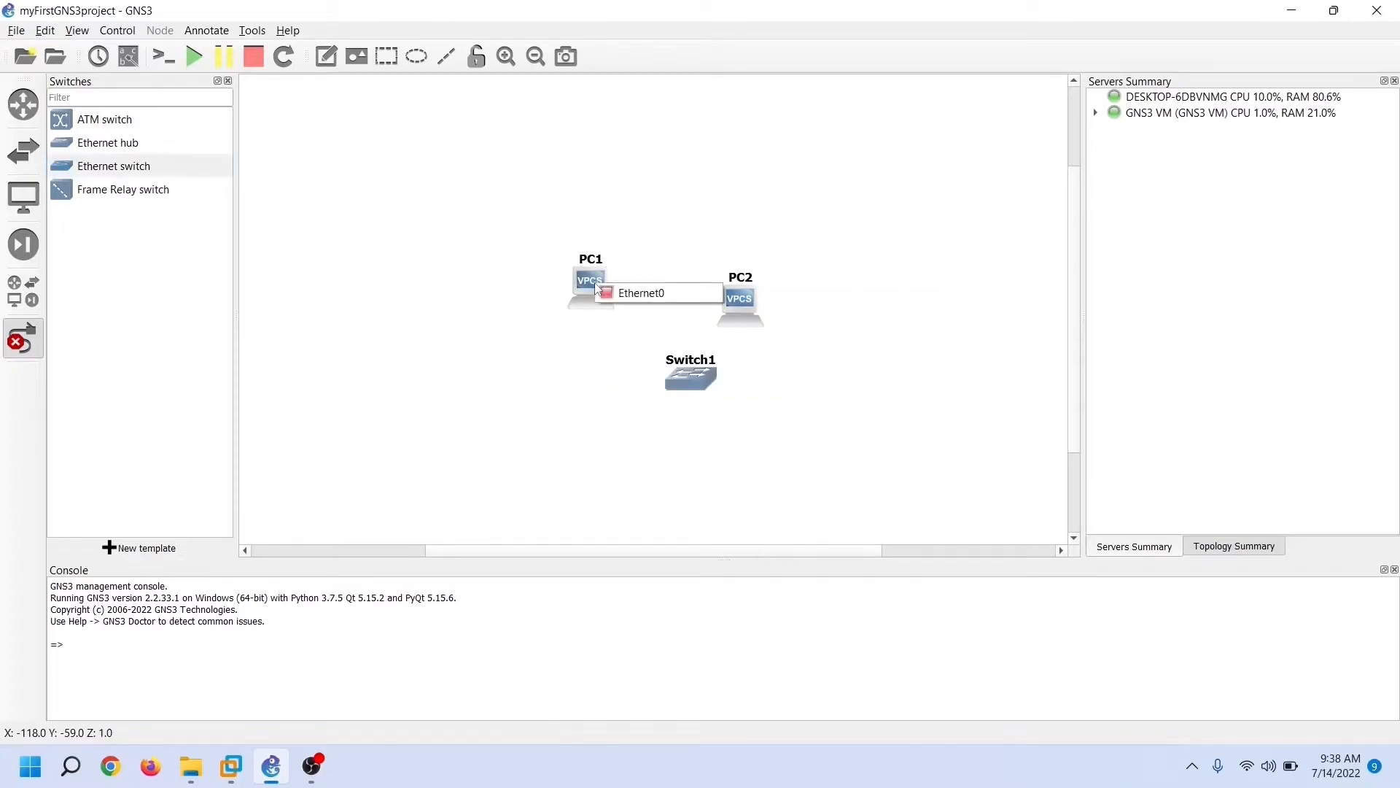
{"action": "left_click", "coordinate": [662, 293]}
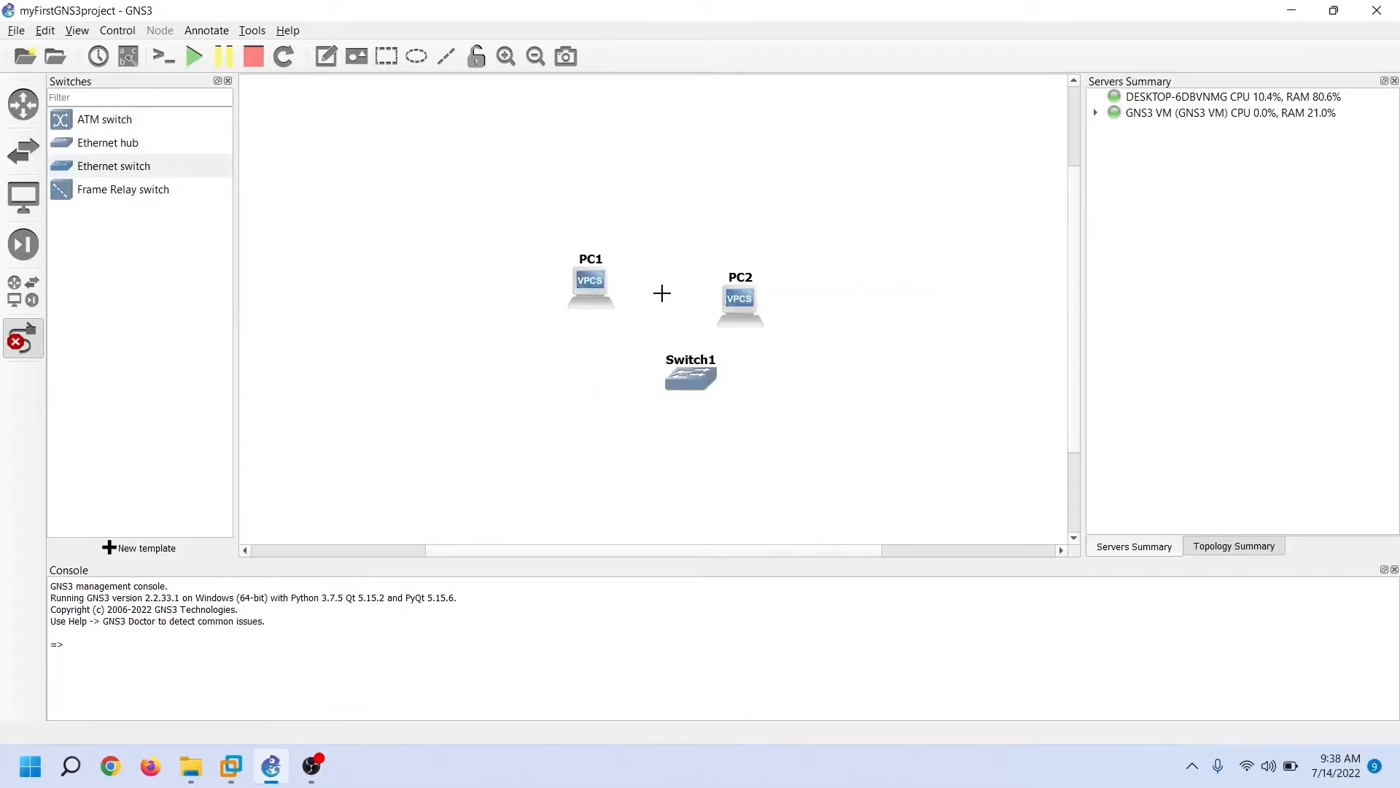
{"action": "left_click", "coordinate": [683, 378]}
{"action": "left_click", "coordinate": [764, 391]}
{"action": "left_click", "coordinate": [741, 302]}
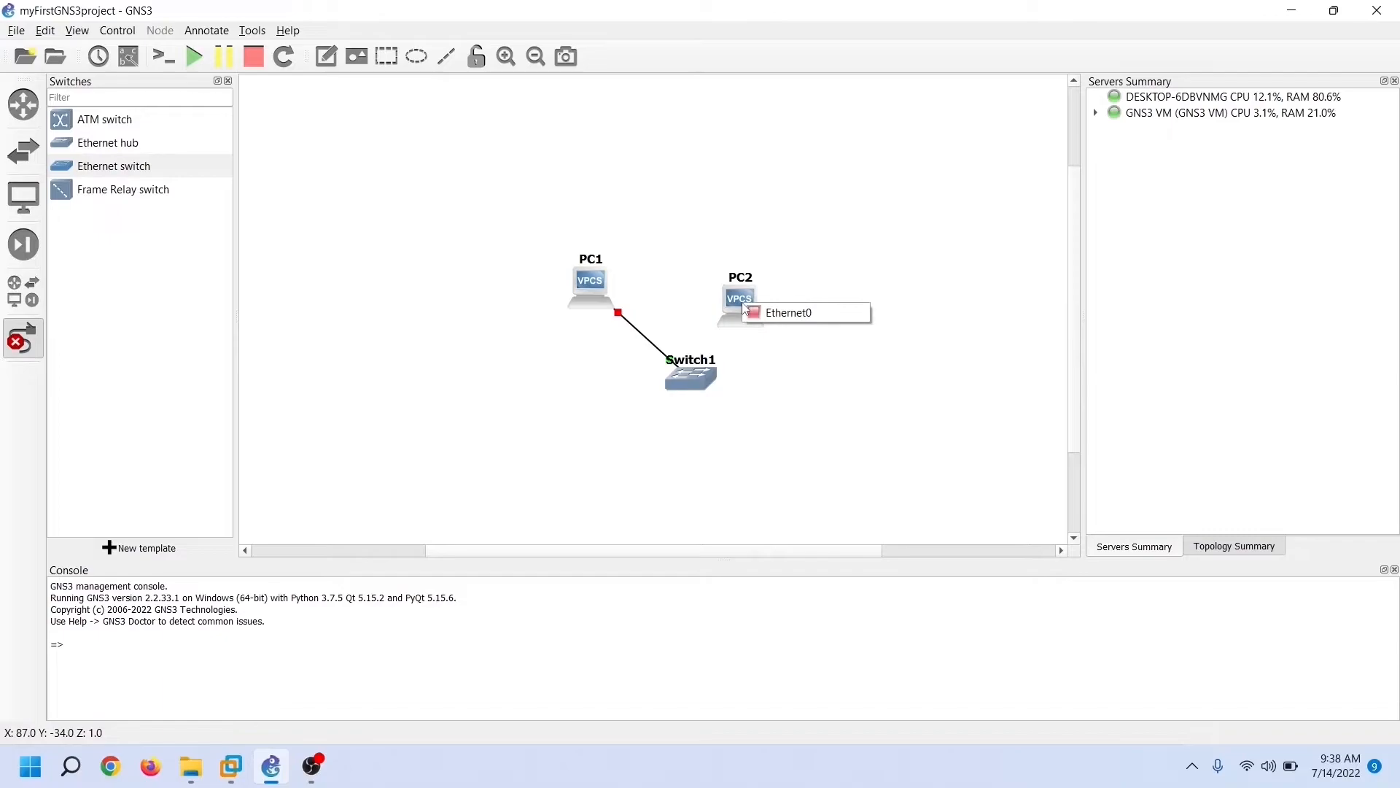
{"action": "left_click", "coordinate": [779, 316]}
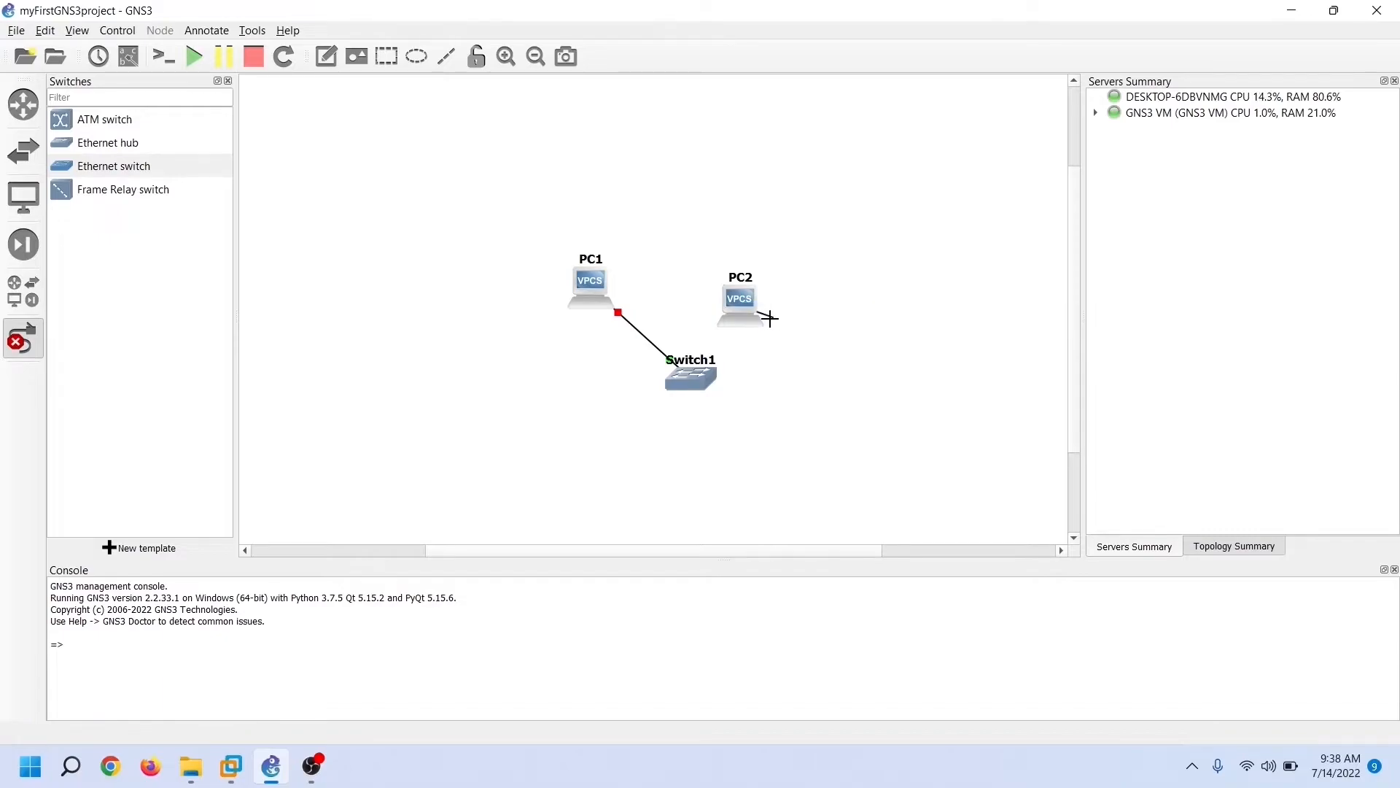
{"action": "left_click", "coordinate": [701, 372]}
{"action": "left_click", "coordinate": [725, 391]}
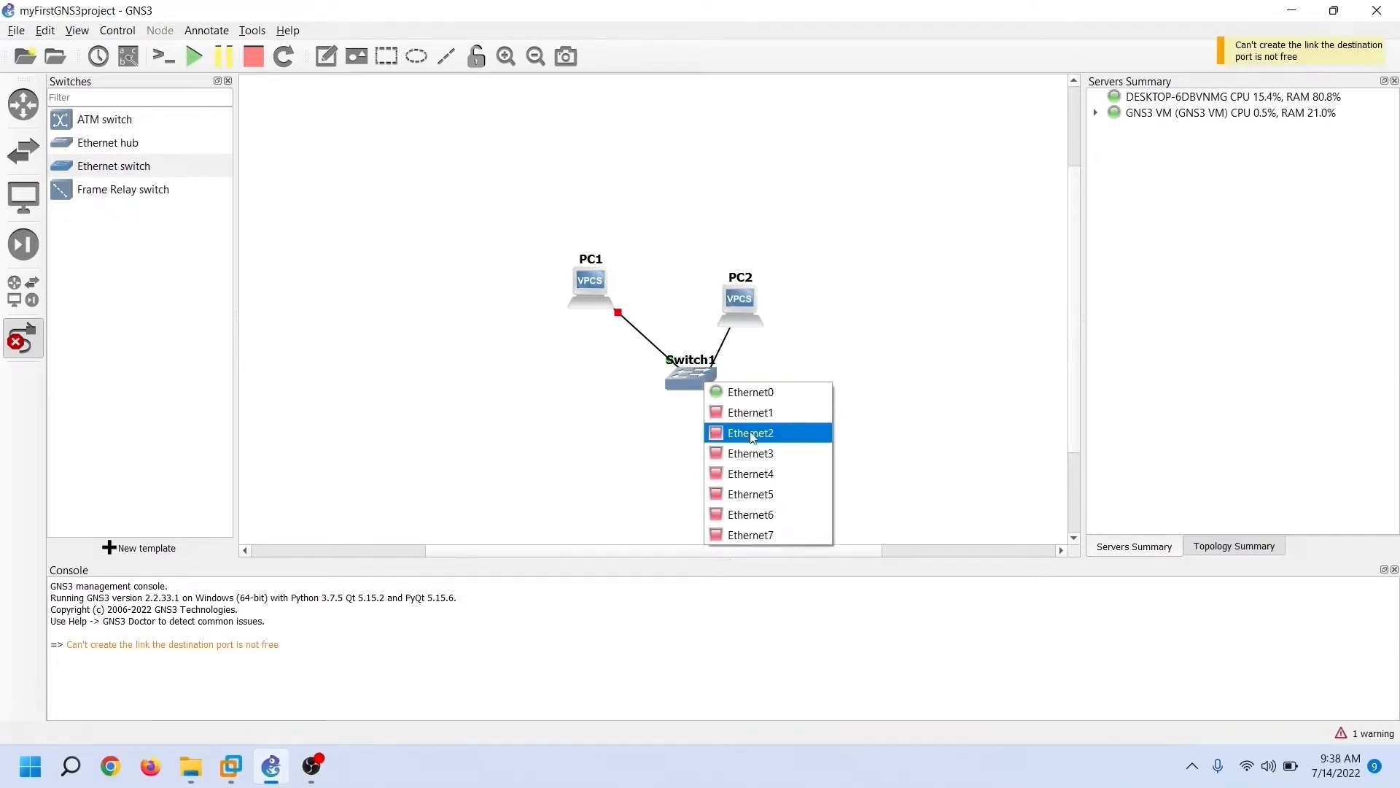
{"action": "left_click", "coordinate": [751, 434]}
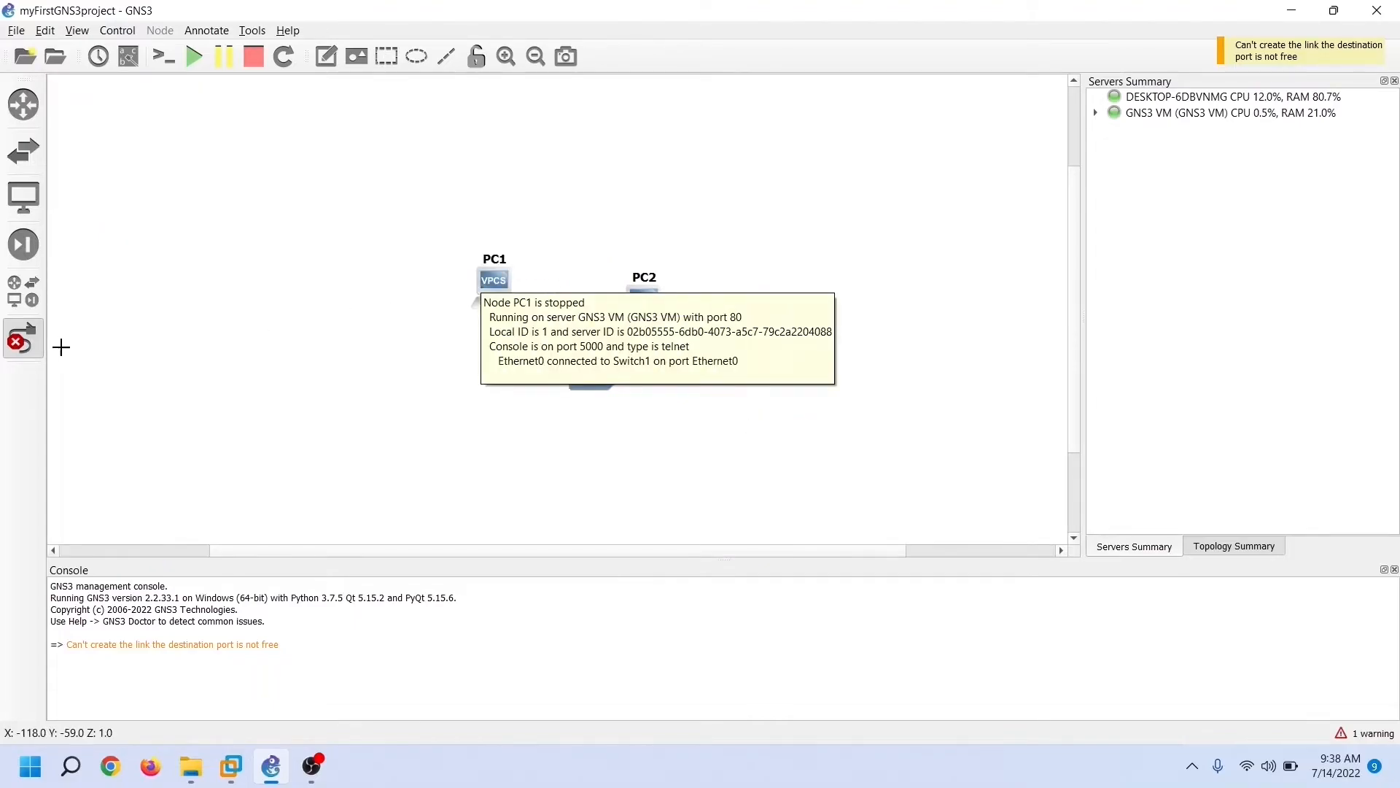
Arrange the nodes in a row: PC1 left, Switch1 centre, PC2 right
{"action": "left_click", "coordinate": [23, 337]}
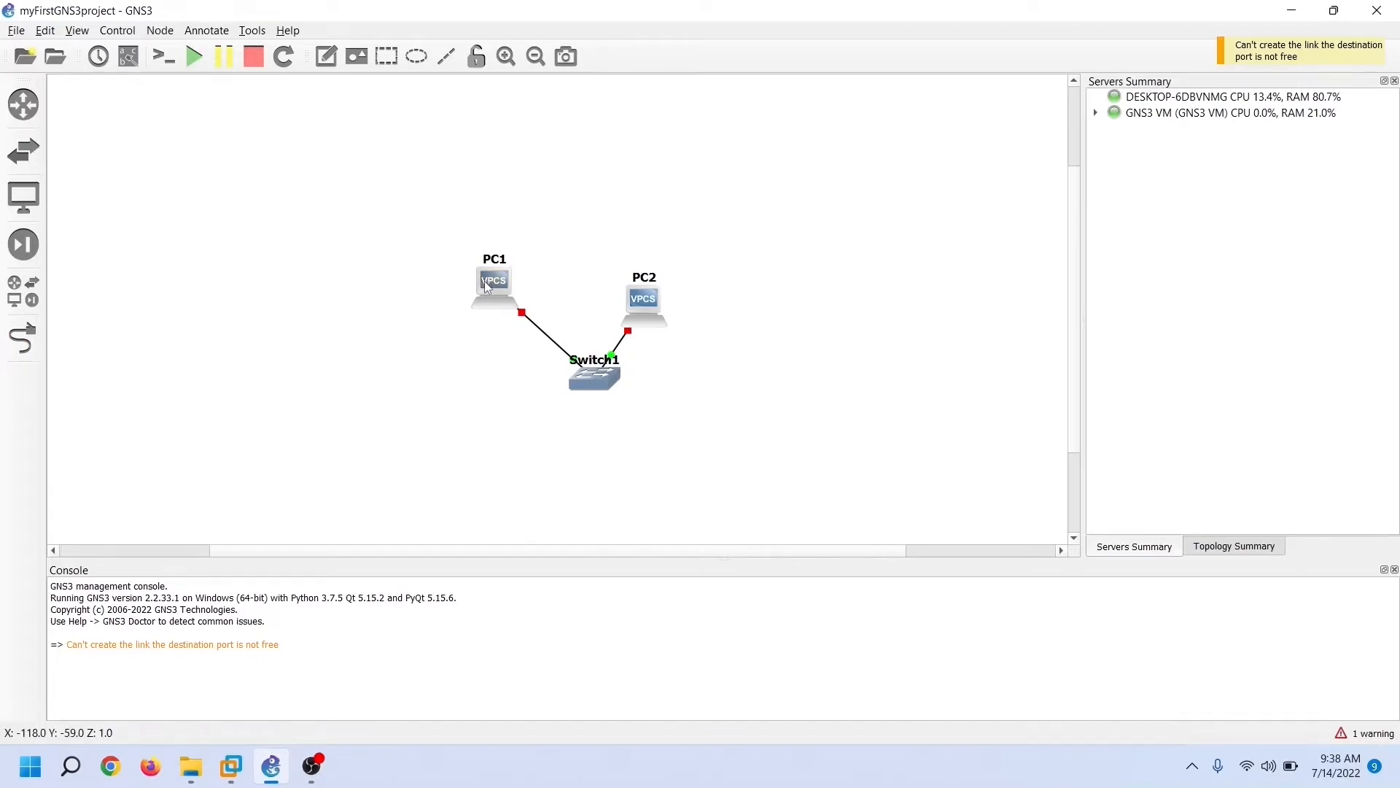
{"action": "left_click_drag", "start_coordinate": [487, 286], "coordinate": [349, 289]}
{"action": "left_click_drag", "start_coordinate": [625, 281], "coordinate": [729, 268]}
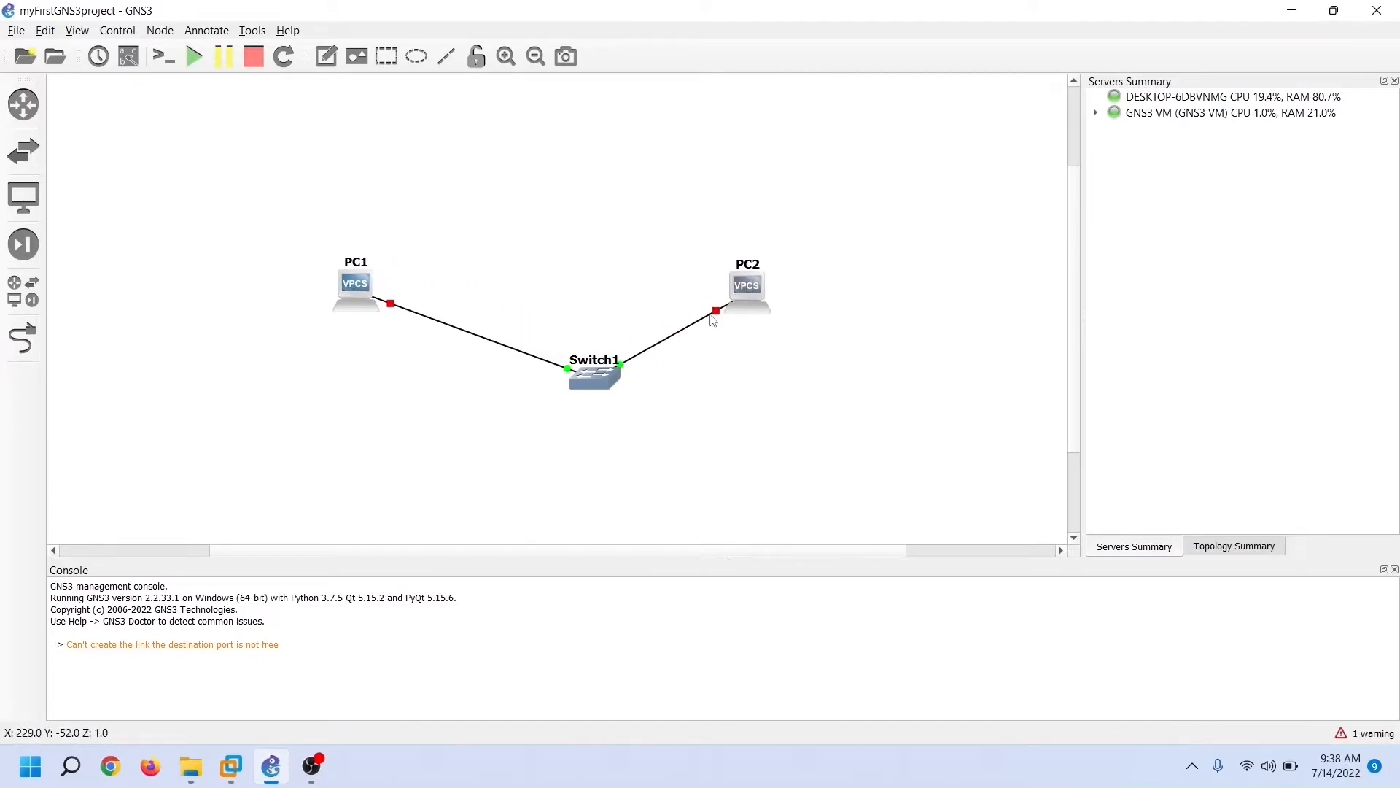
{"action": "left_click_drag", "start_coordinate": [594, 378], "coordinate": [581, 305]}
{"action": "left_click_drag", "start_coordinate": [581, 305], "coordinate": [580, 287]}
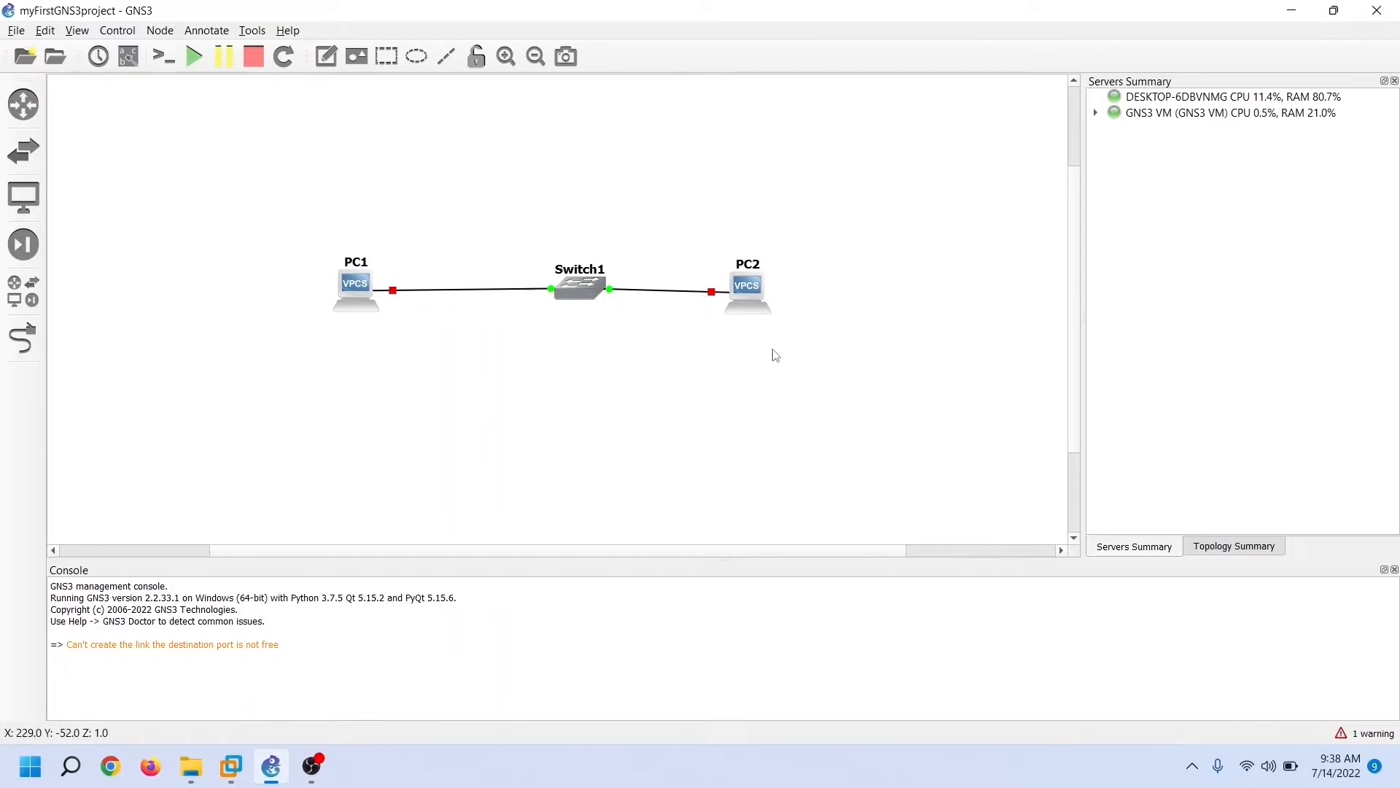
Start PC1 and PC2 from PC1's context menu so all links turn green
{"action": "left_click", "coordinate": [1215, 550]}
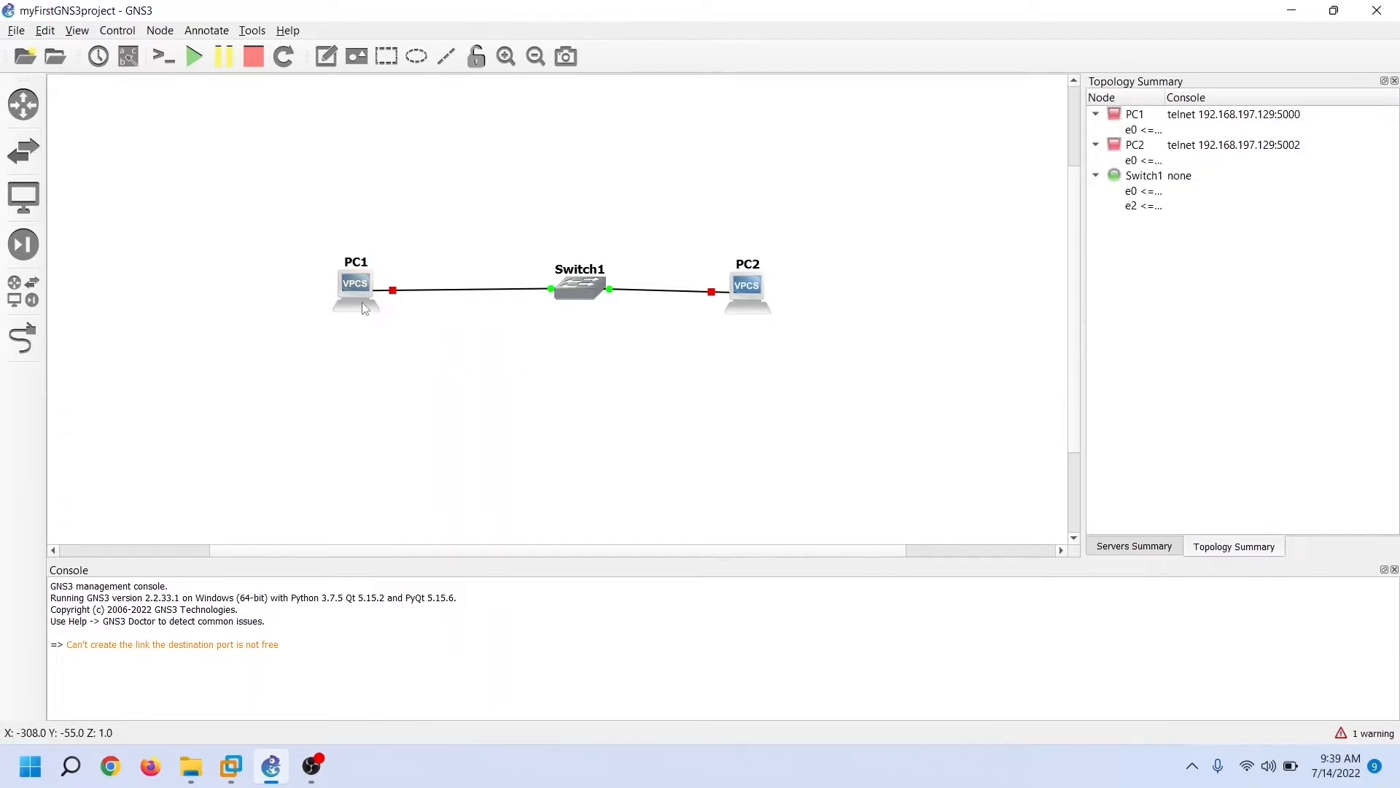
{"action": "right_click", "coordinate": [365, 308]}
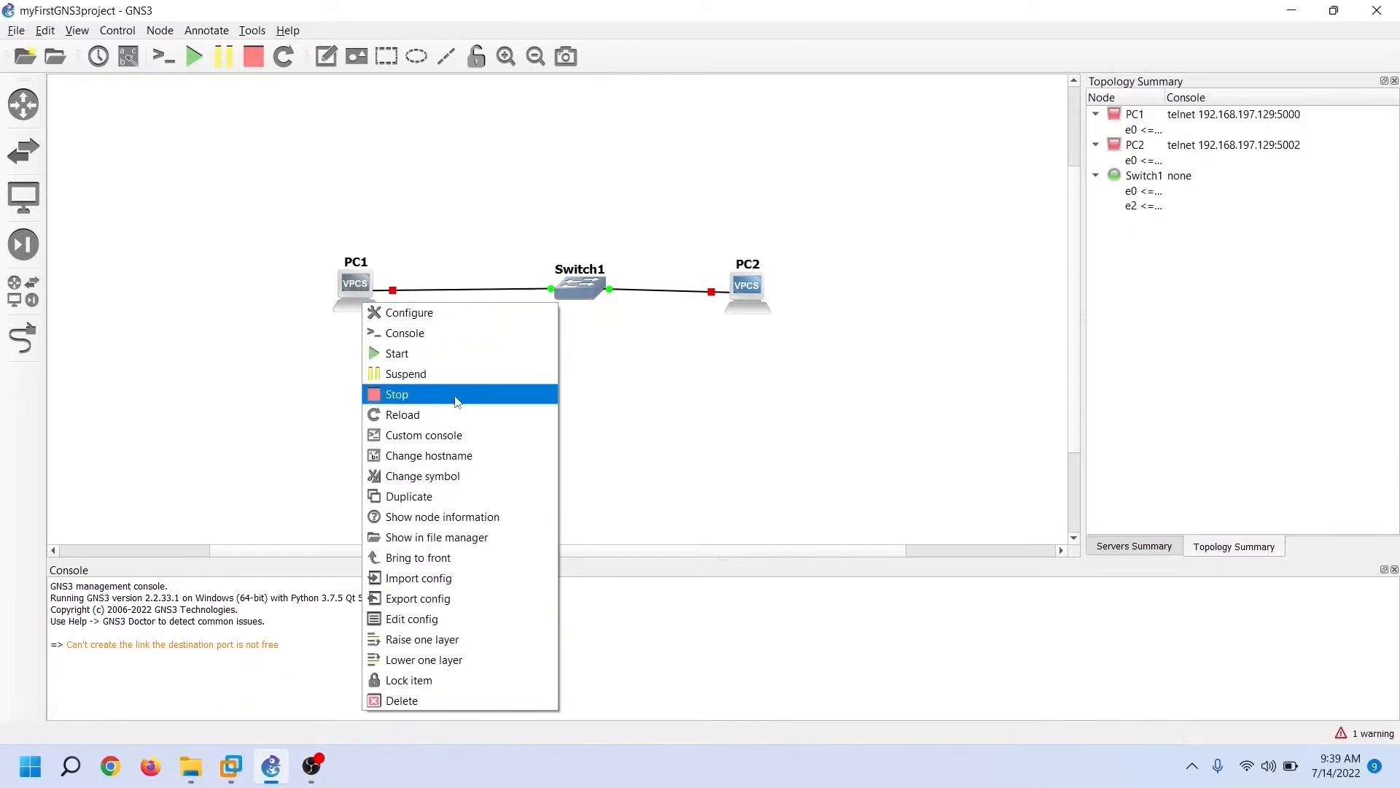
{"action": "left_click", "coordinate": [450, 354]}
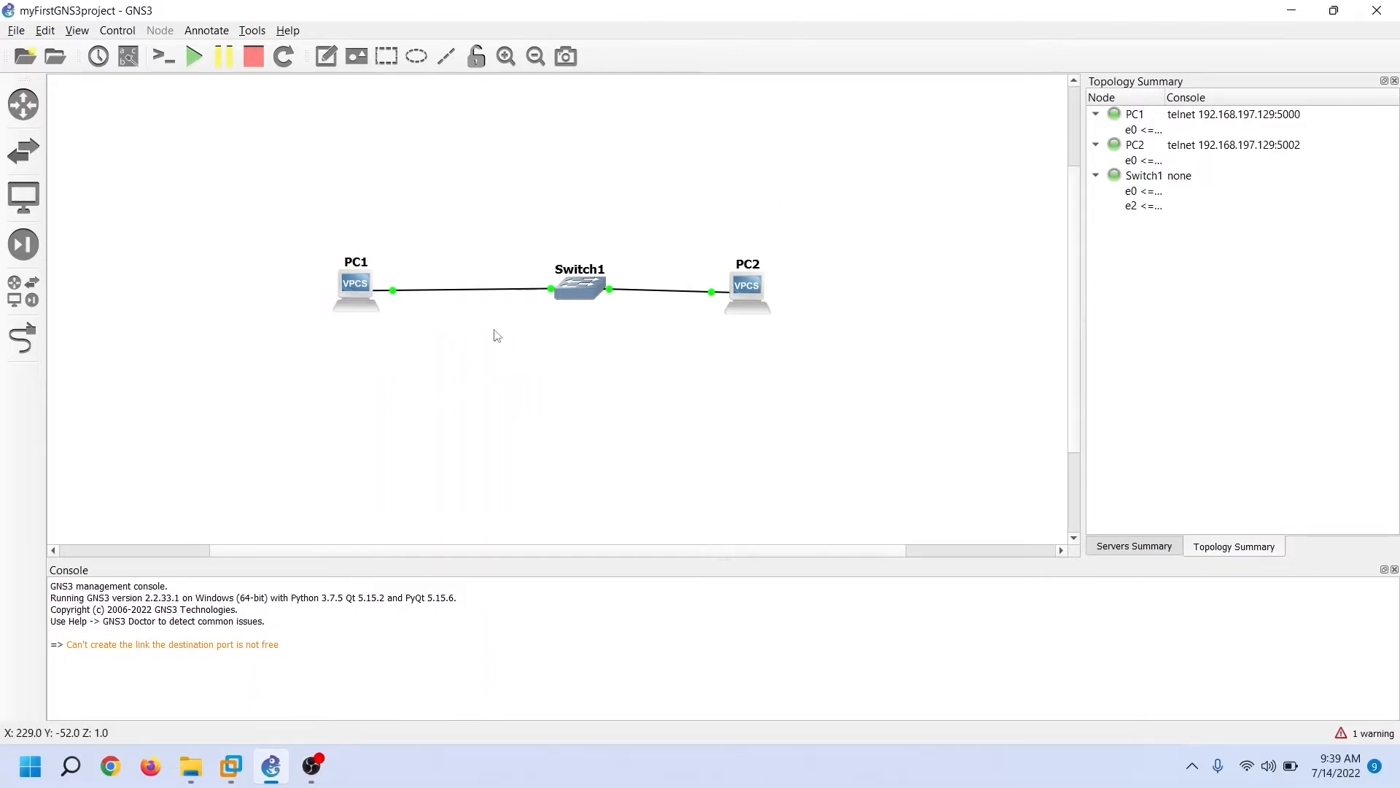
Start, suspend, stop and restart all devices, then show interface labels (e0, e2) on links
{"action": "left_click", "coordinate": [194, 64]}
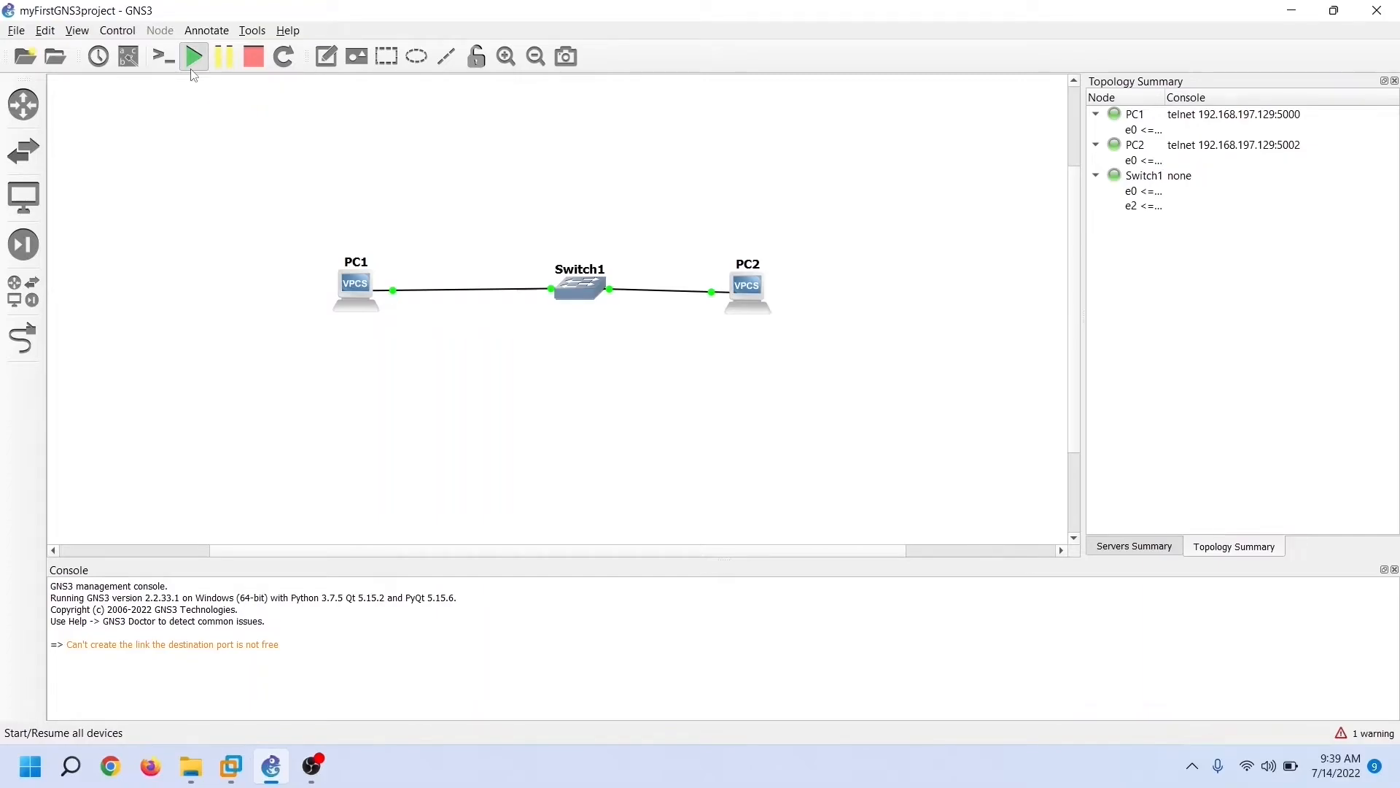
{"action": "left_click", "coordinate": [715, 401]}
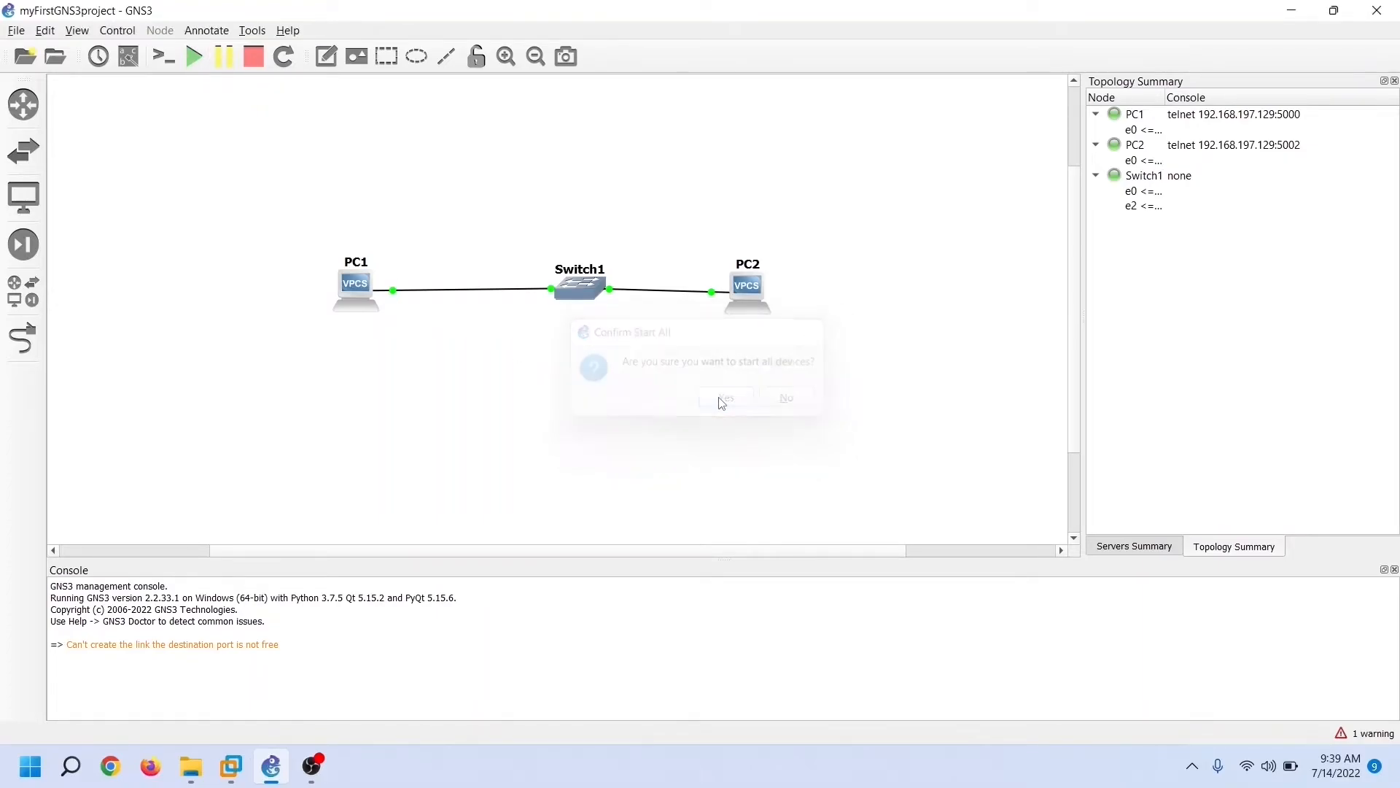
{"action": "left_click", "coordinate": [224, 56]}
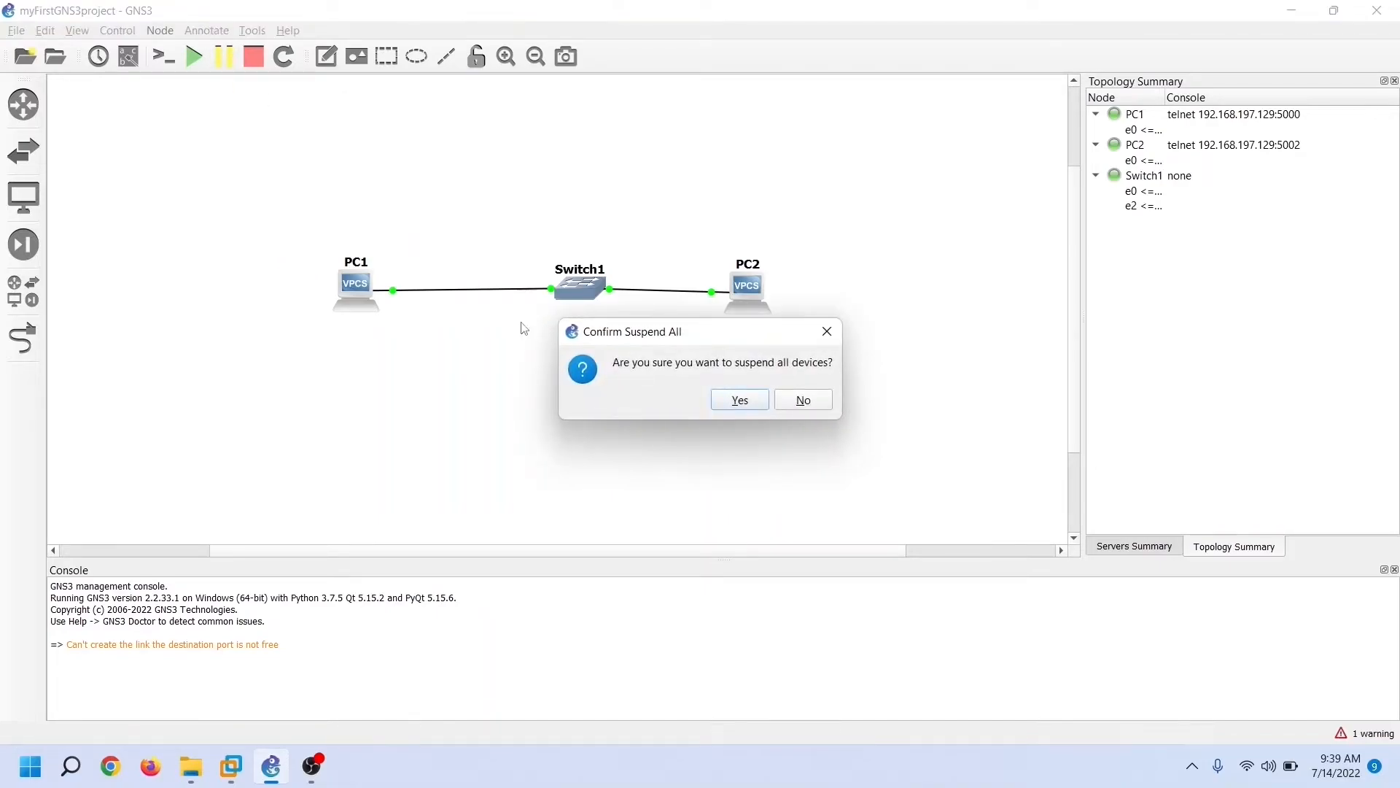
{"action": "left_click", "coordinate": [751, 403]}
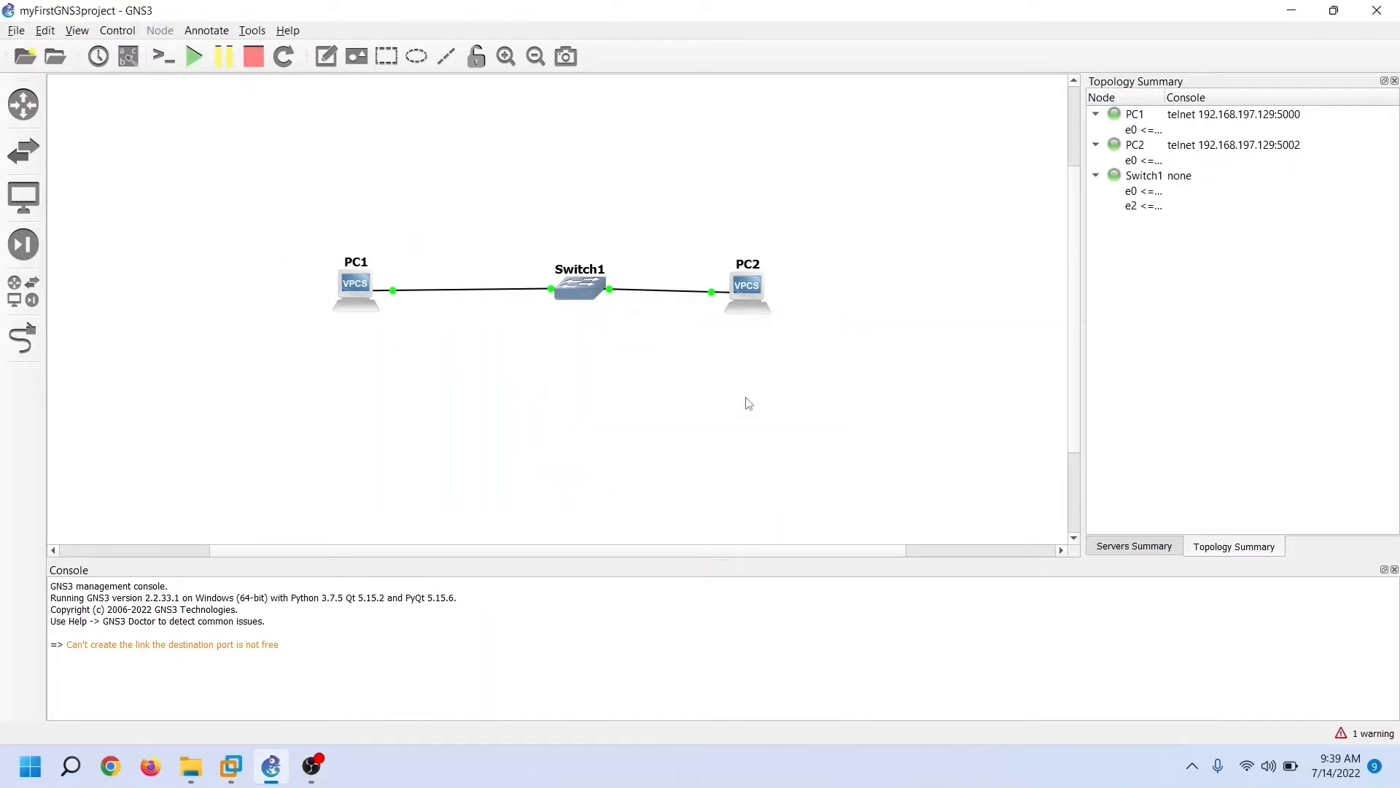
{"action": "left_click", "coordinate": [255, 65]}
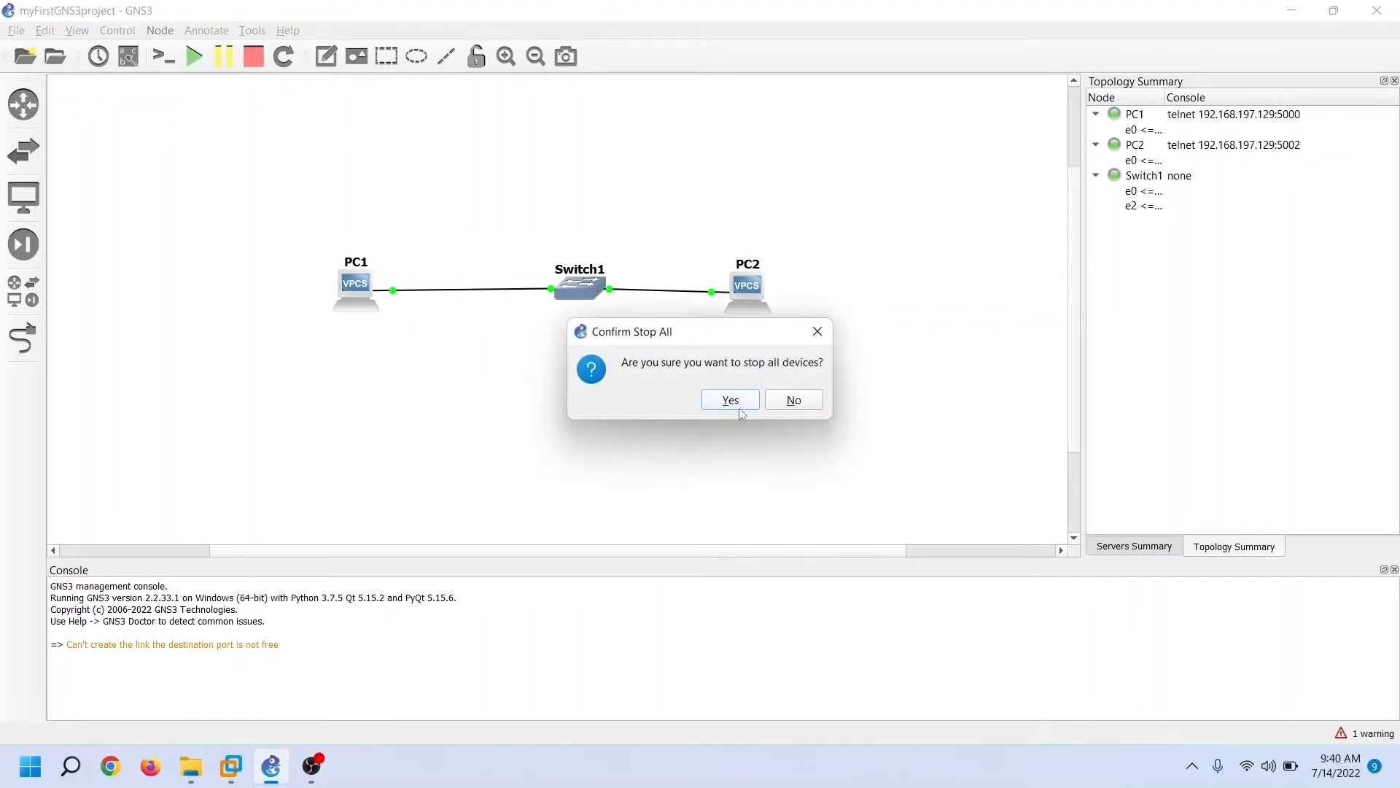
{"action": "left_click", "coordinate": [731, 400]}
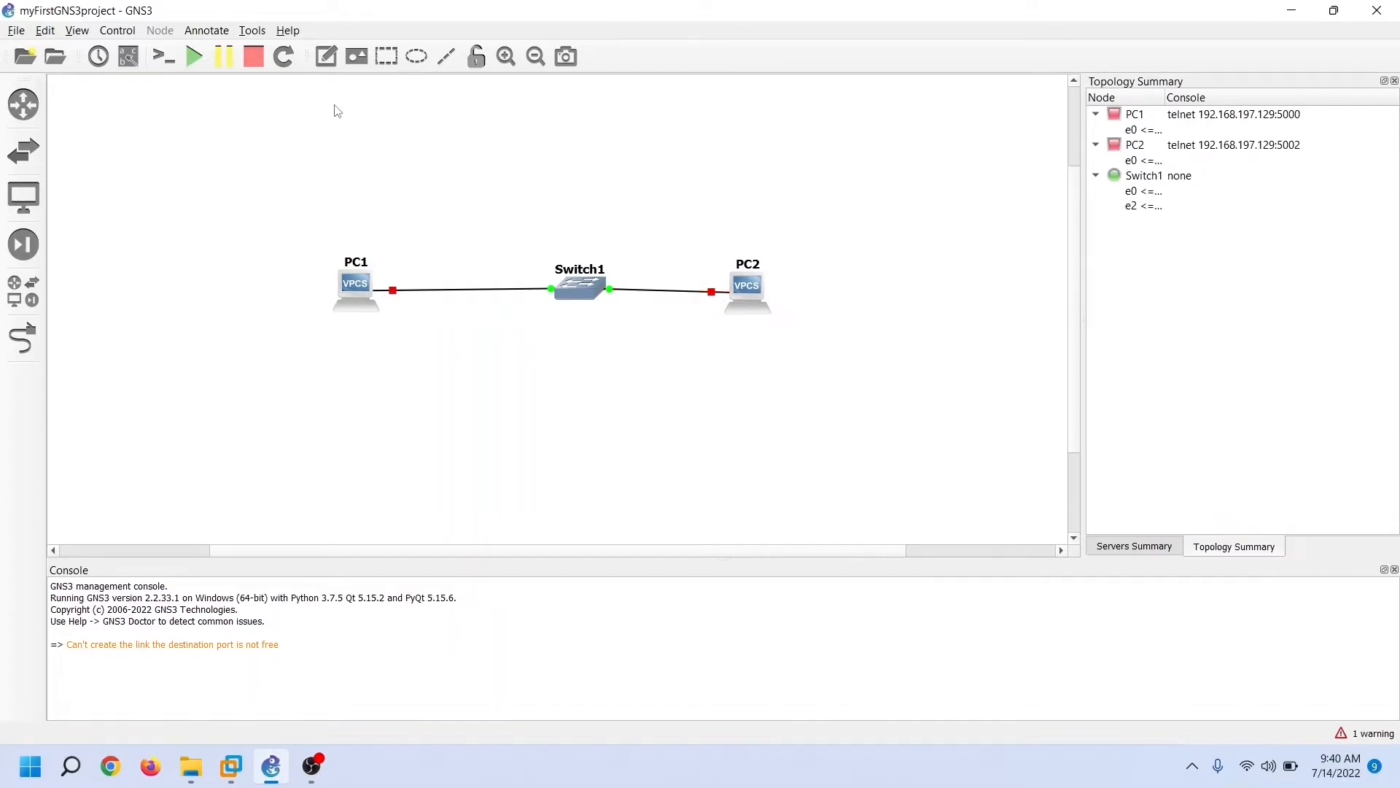
{"action": "left_click", "coordinate": [198, 58]}
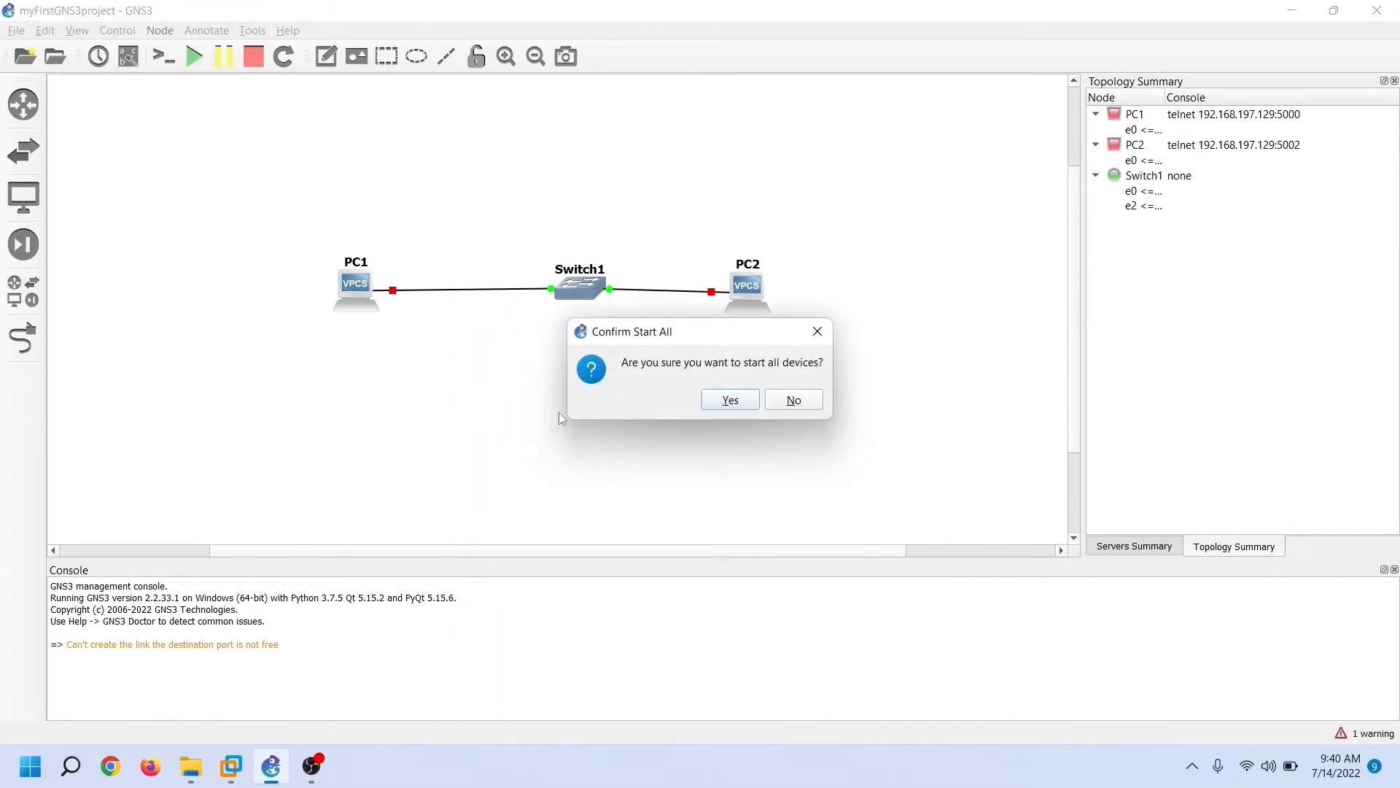
{"action": "left_click", "coordinate": [722, 403]}
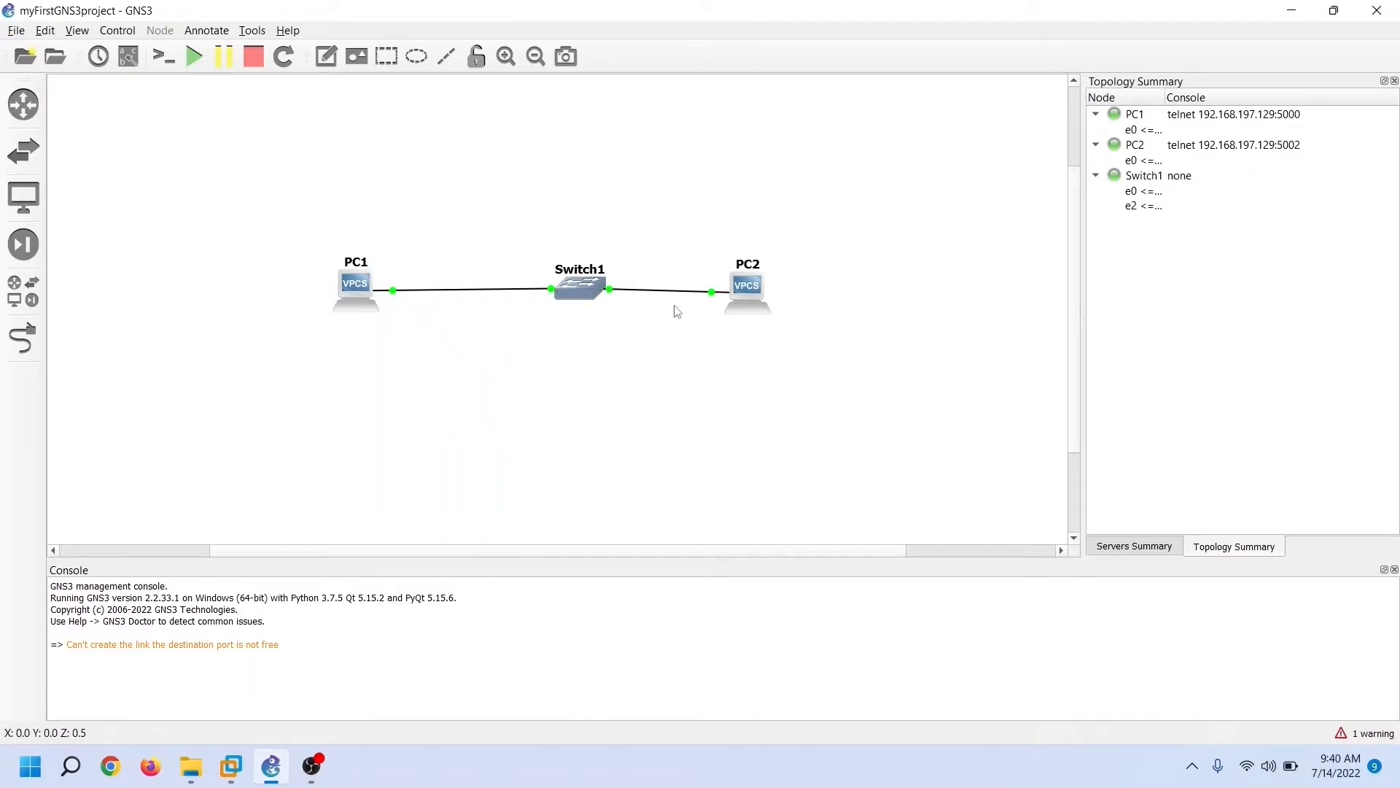
{"action": "left_click", "coordinate": [127, 64]}
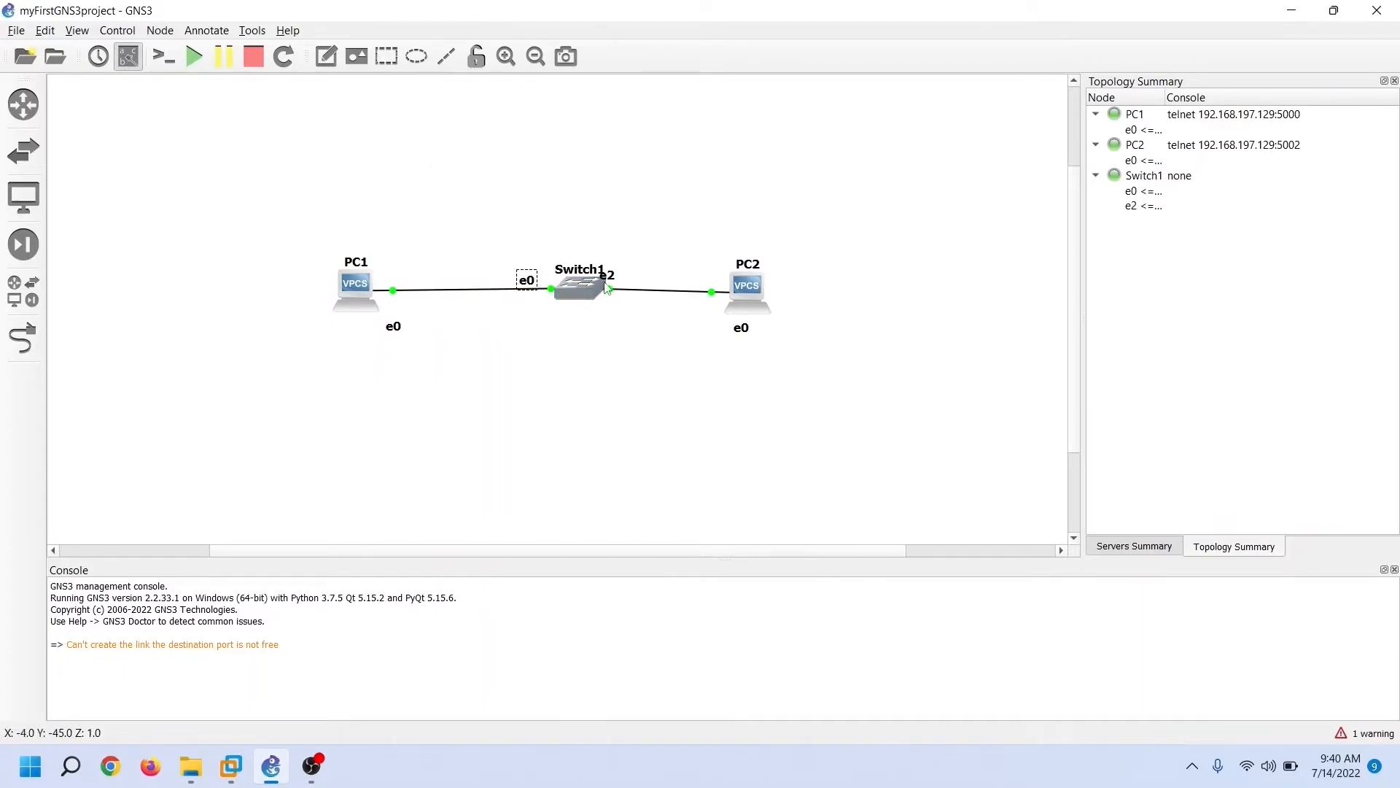
Move Switch1's e2 label to the right of the switch, leaving interface labels shown
{"action": "left_click_drag", "start_coordinate": [610, 277], "coordinate": [640, 277]}
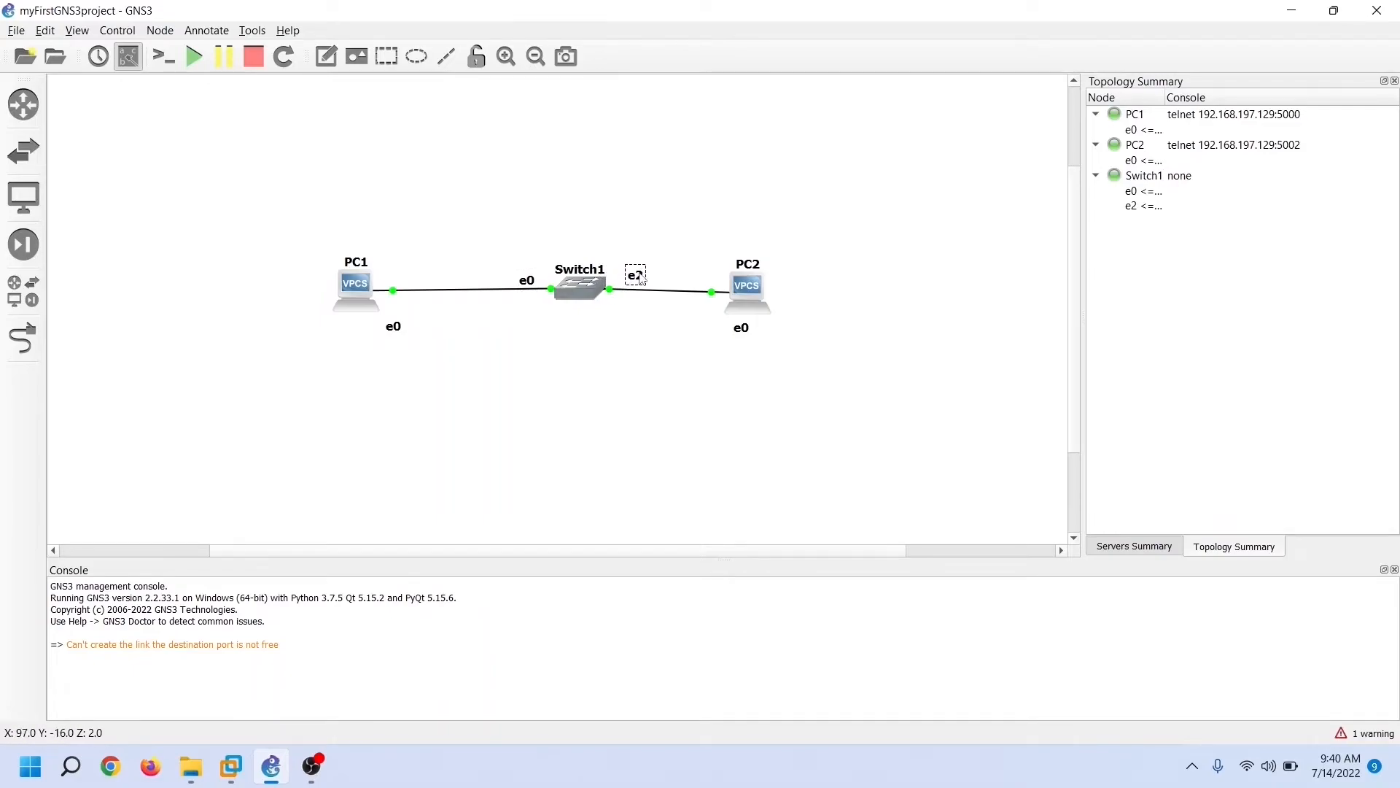
{"action": "left_click", "coordinate": [125, 59]}
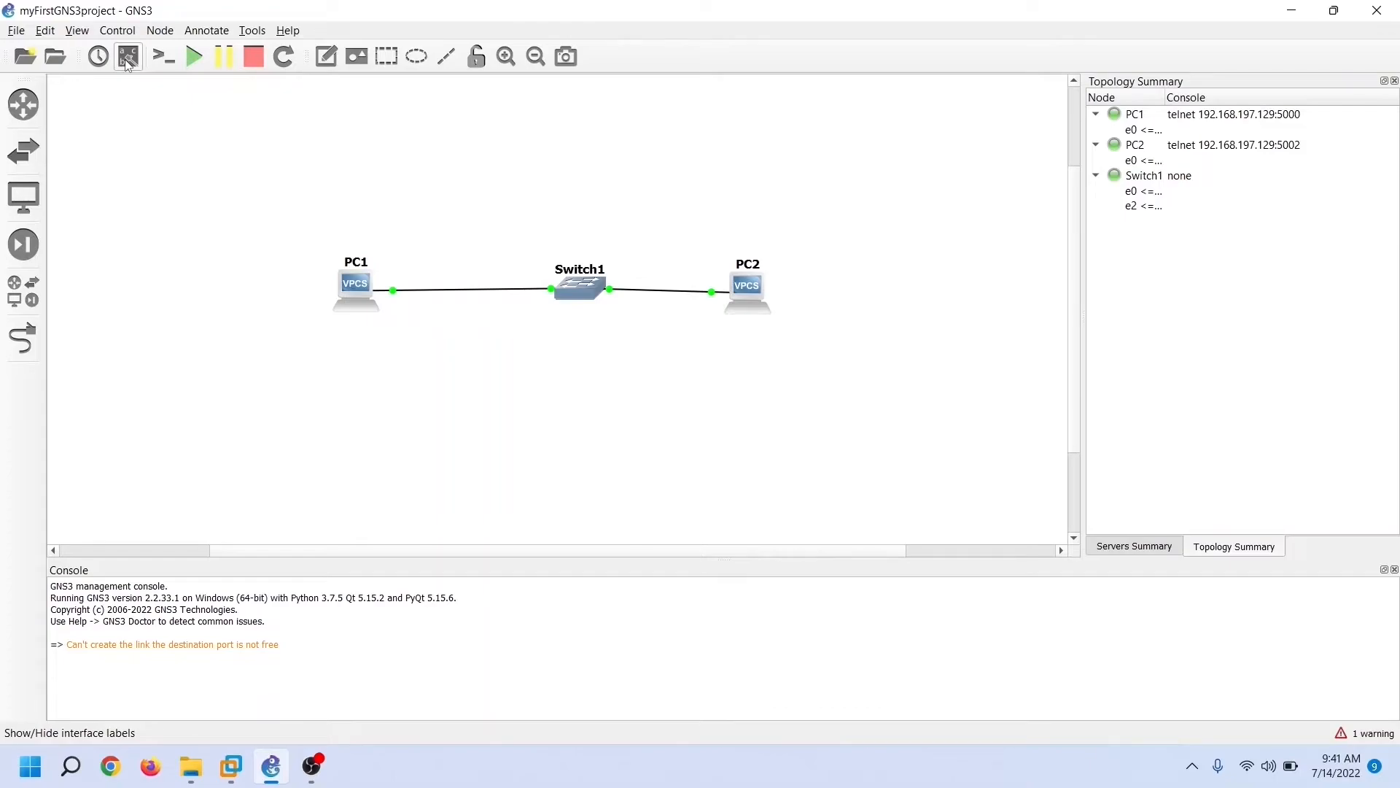
{"action": "left_click", "coordinate": [125, 59]}
{"action": "left_click", "coordinate": [125, 59]}
{"action": "left_click", "coordinate": [124, 59]}
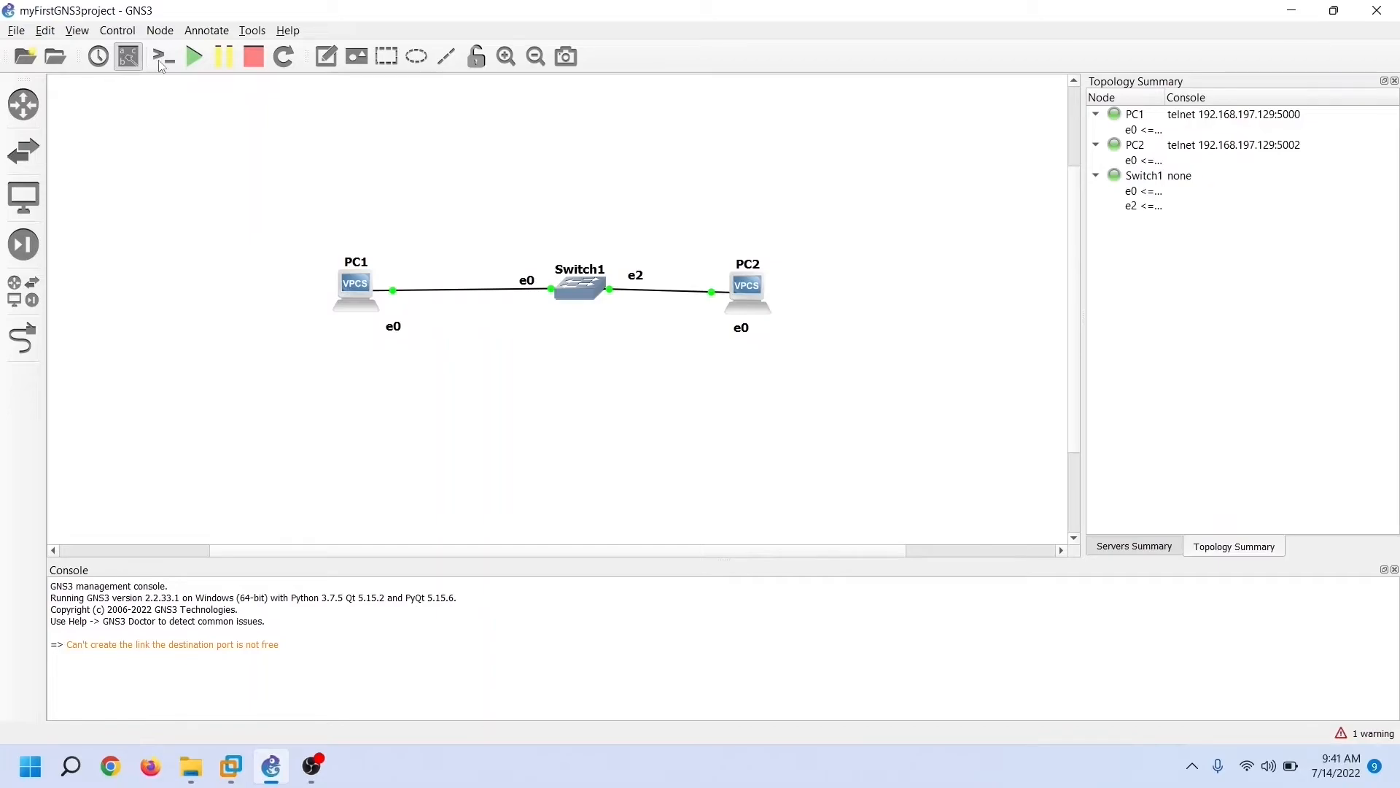
Add a note reading 'My First GNS3 Project' and position it just under Switch1
{"action": "left_click", "coordinate": [327, 58]}
{"action": "left_click", "coordinate": [525, 361]}
{"action": "type", "text": "My First GNS"}
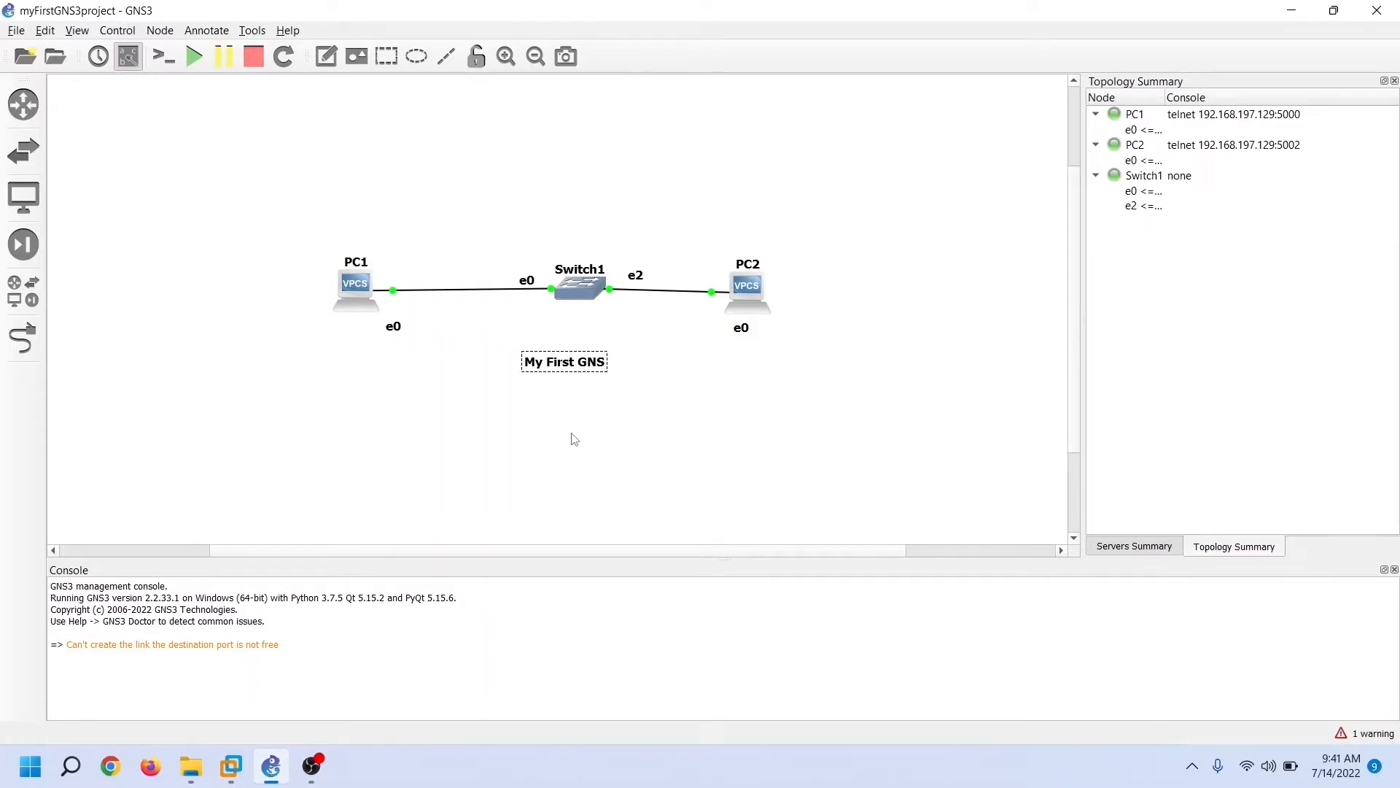
{"action": "type", "text": "3 Project"}
{"action": "left_click", "coordinate": [573, 434]}
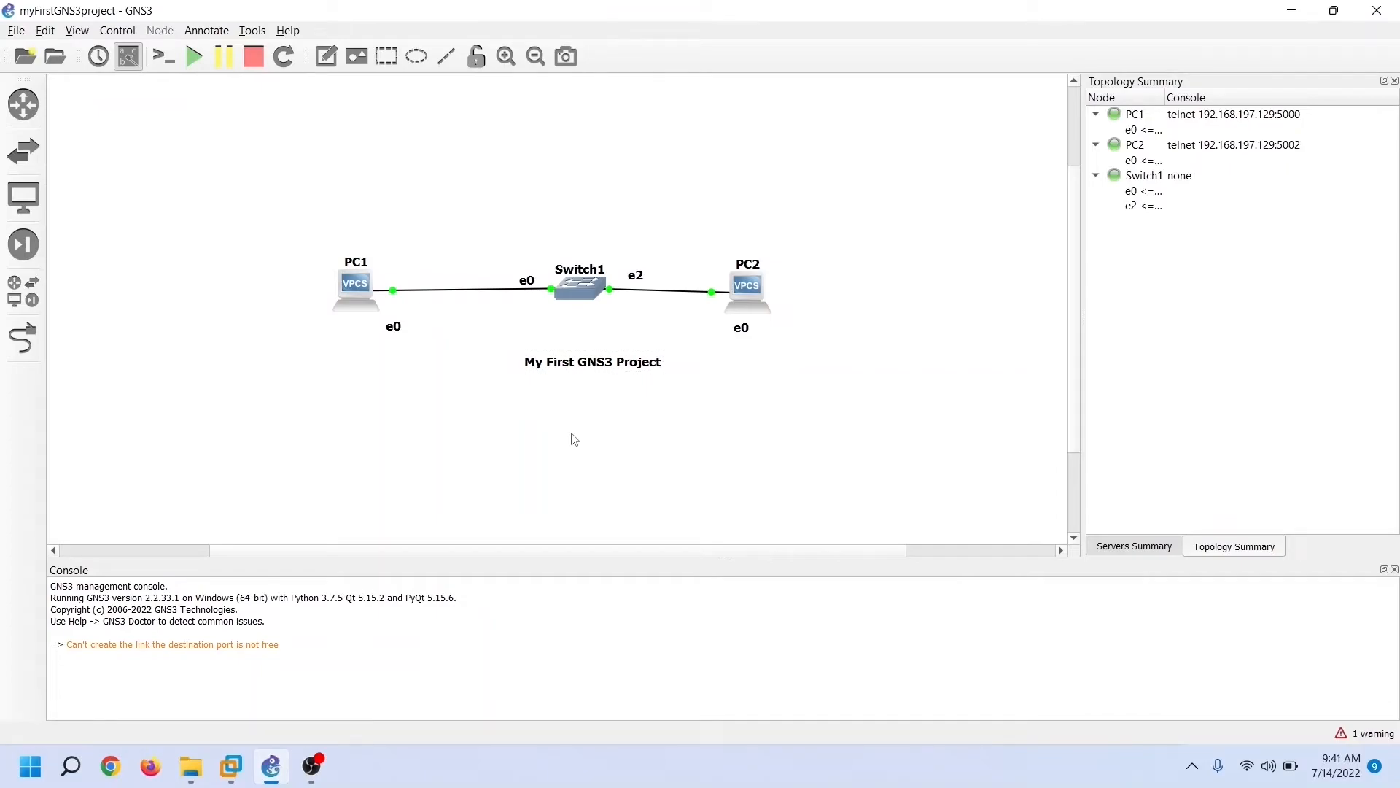
{"action": "left_click_drag", "start_coordinate": [584, 368], "coordinate": [586, 344]}
{"action": "left_click", "coordinate": [587, 392]}
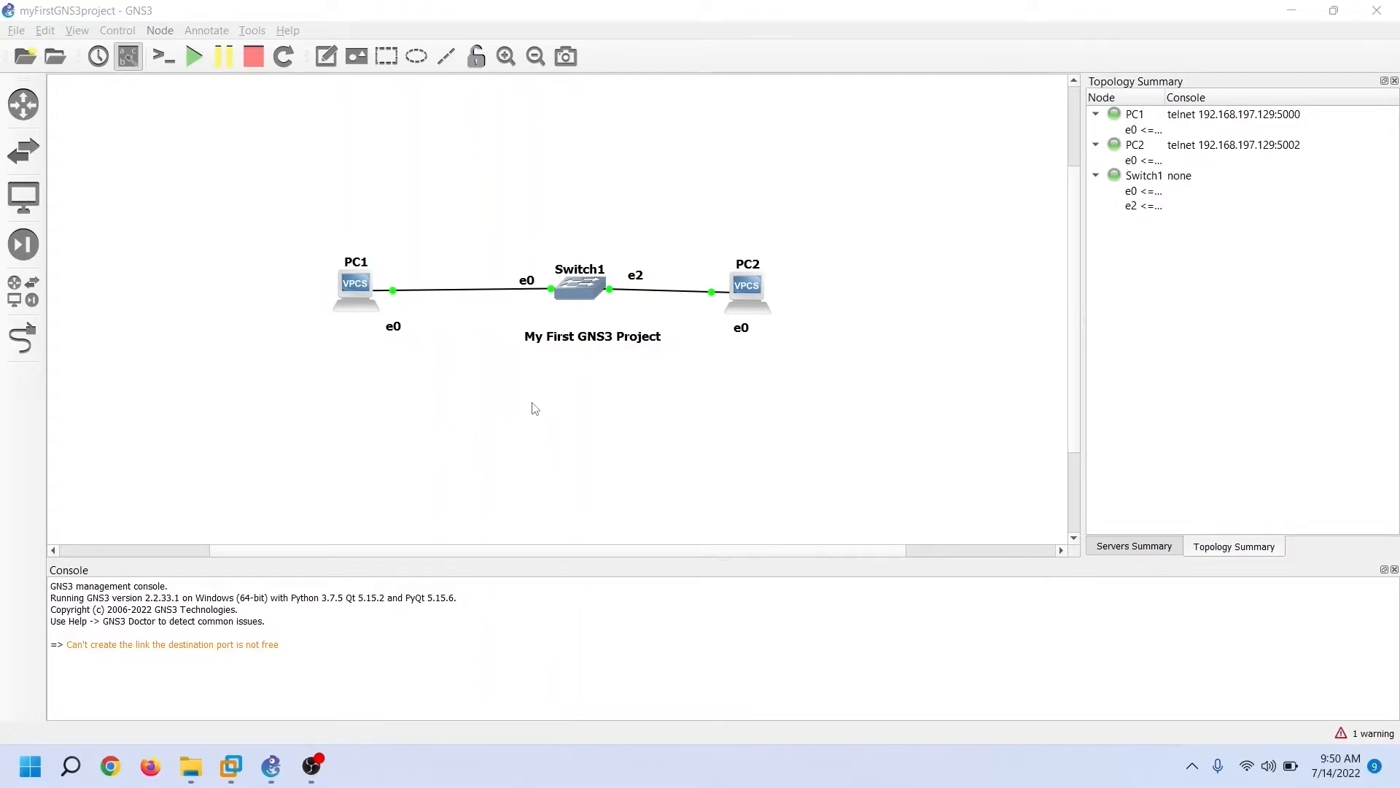
Open consoles to all nodes, dock the terminal below the topology, and bring up the PC1 and PC2 prompts
{"action": "right_click", "coordinate": [358, 303]}
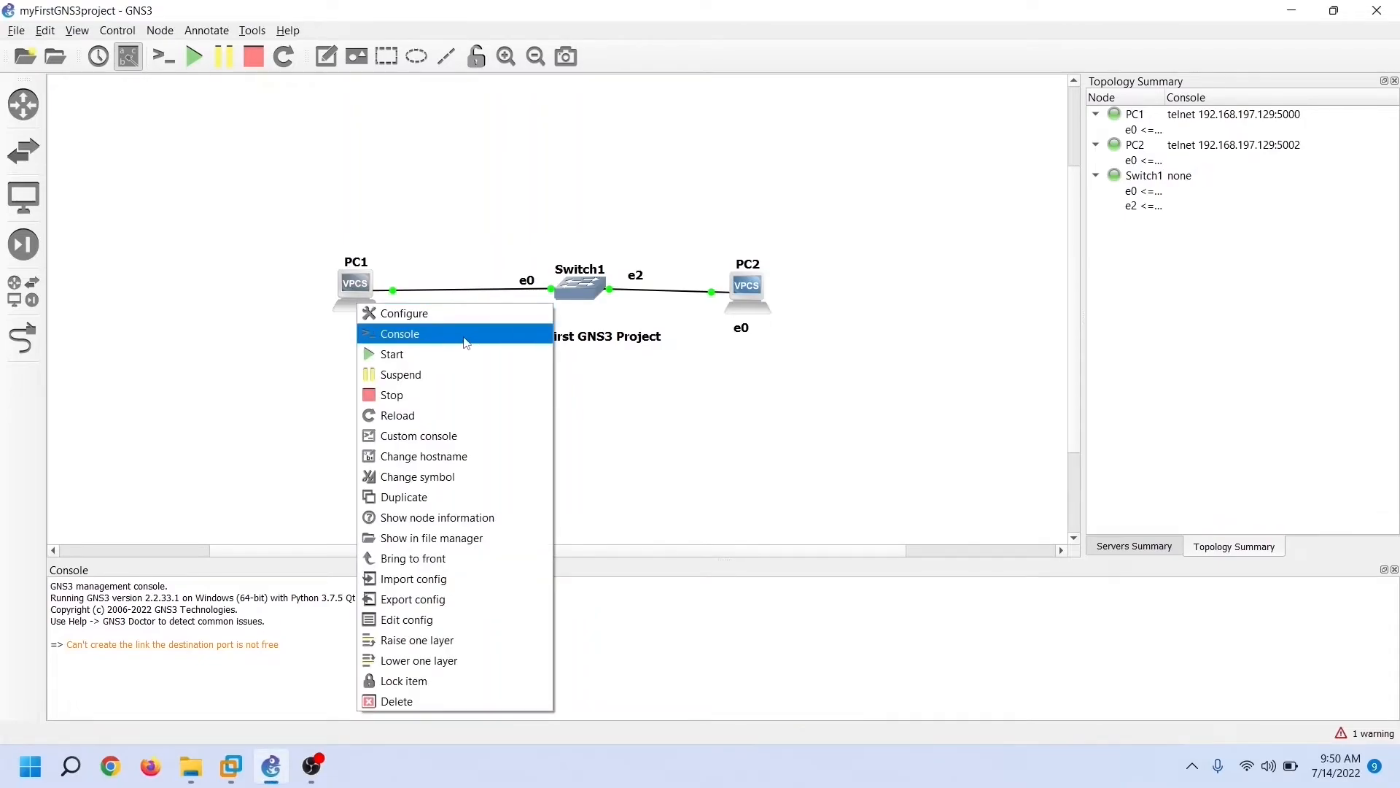
{"action": "left_click", "coordinate": [307, 373]}
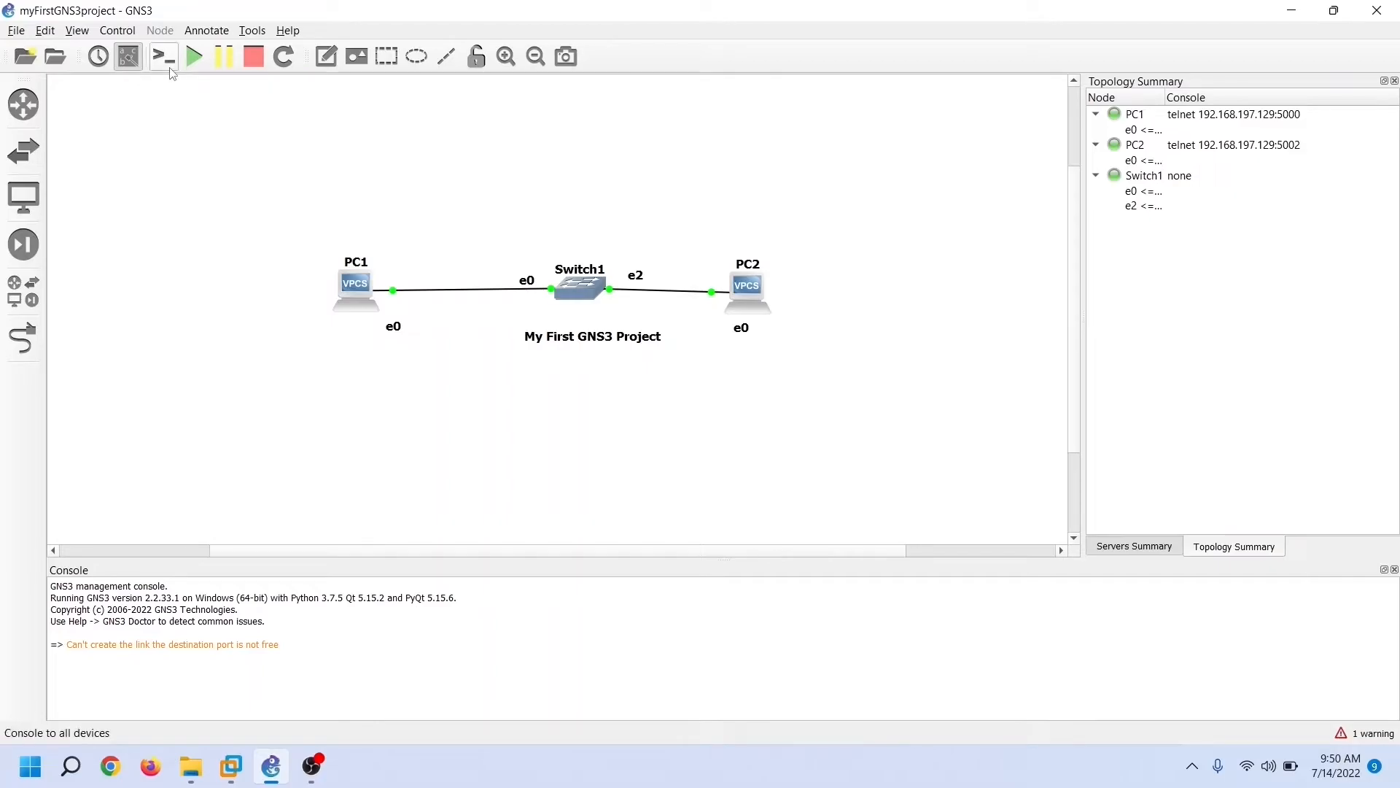
{"action": "left_click", "coordinate": [170, 66]}
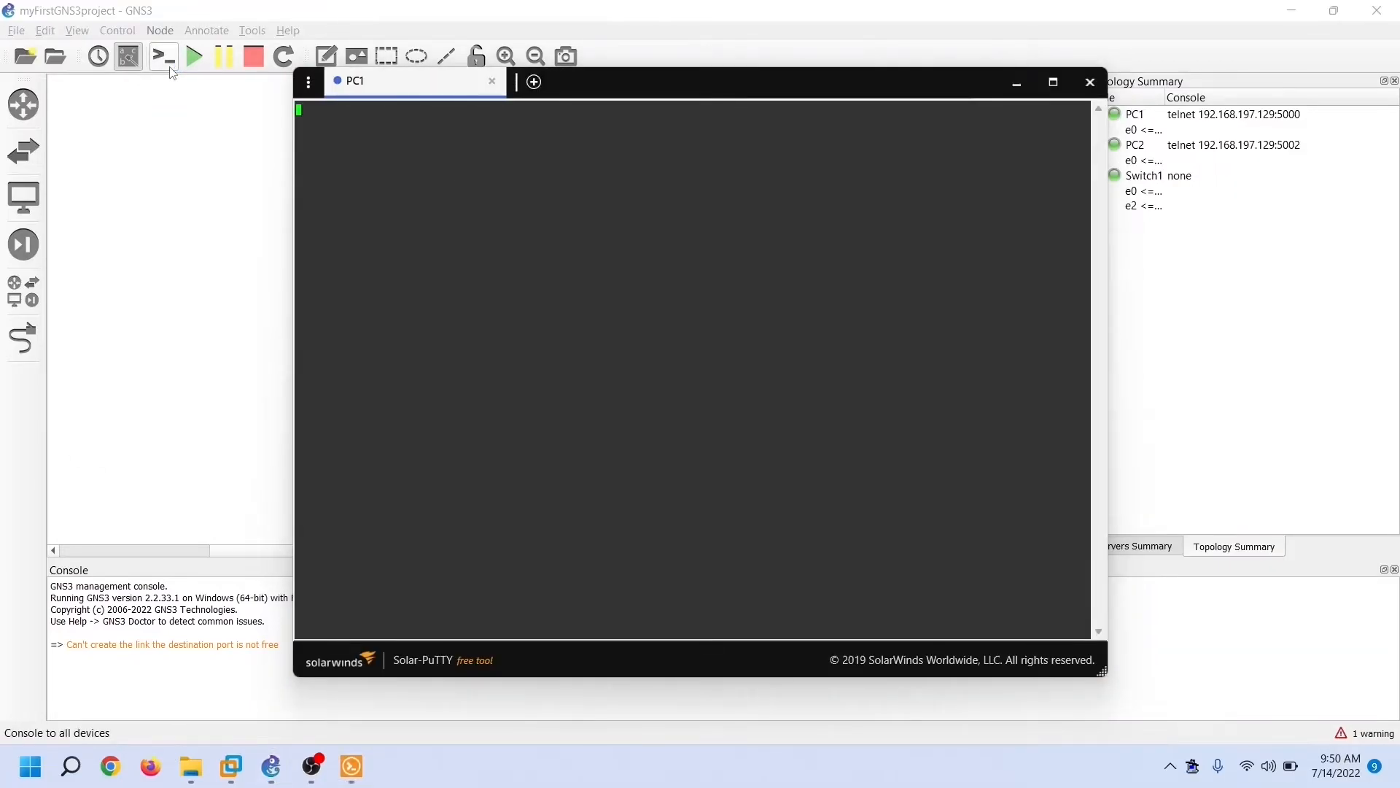
{"action": "left_click_drag", "start_coordinate": [770, 82], "coordinate": [873, 383]}
{"action": "left_click", "coordinate": [656, 511]}
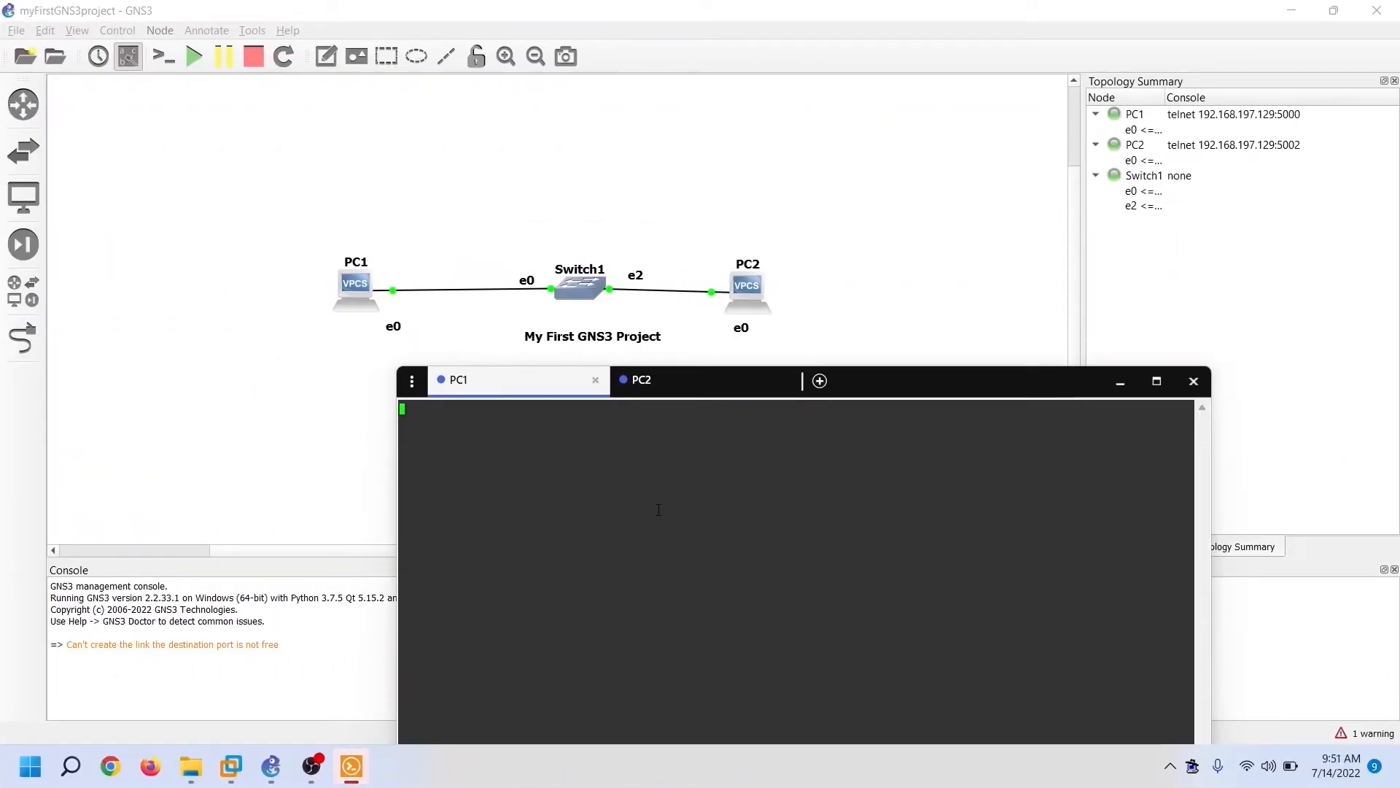
{"action": "key", "text": "Return"}
{"action": "left_click", "coordinate": [656, 380]}
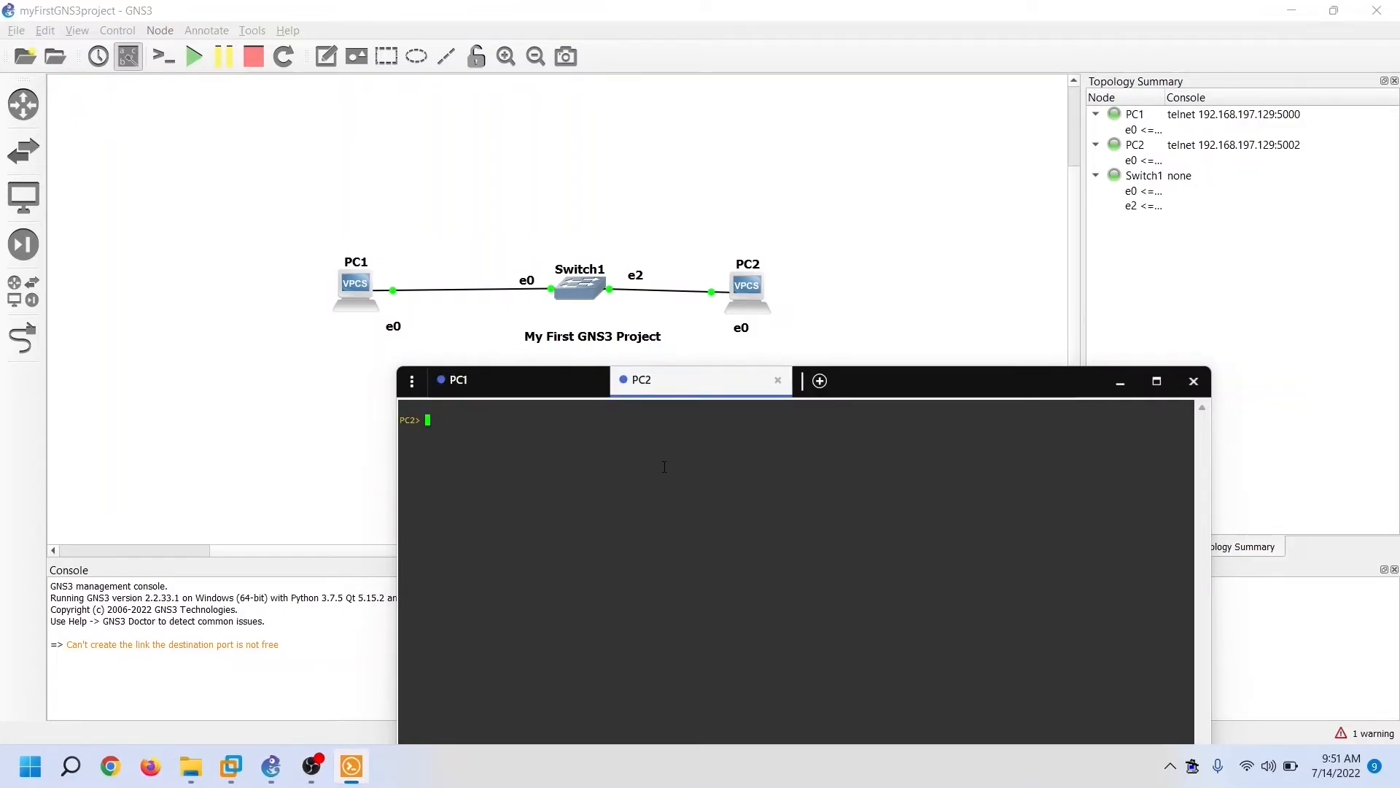
Assign PC1 the address 10.0.0.1 with mask 255.0.0.0
{"action": "left_click", "coordinate": [548, 381]}
{"action": "type", "text": "ip "}
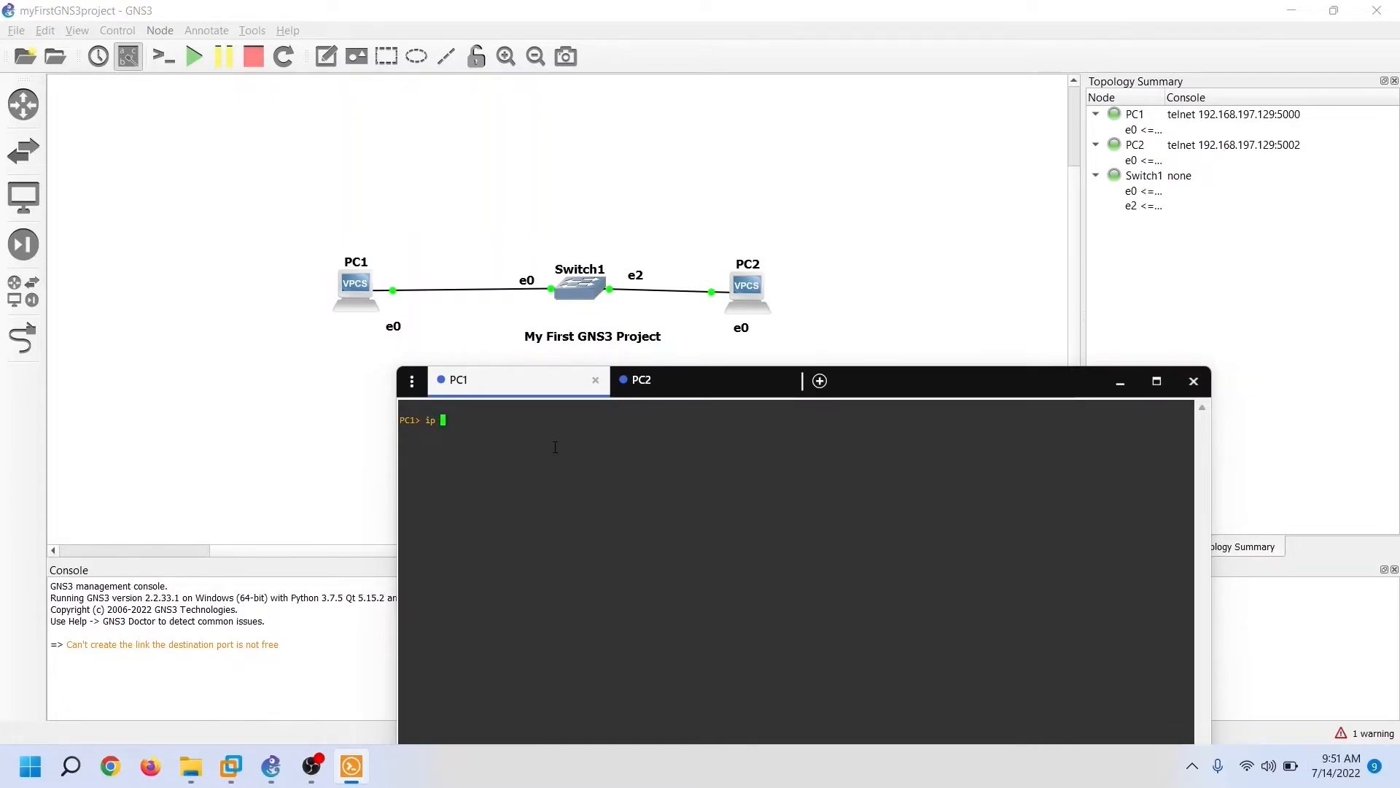
{"action": "type", "text": "10.0.0.1 255.0.0.0"}
{"action": "key", "text": "Return"}
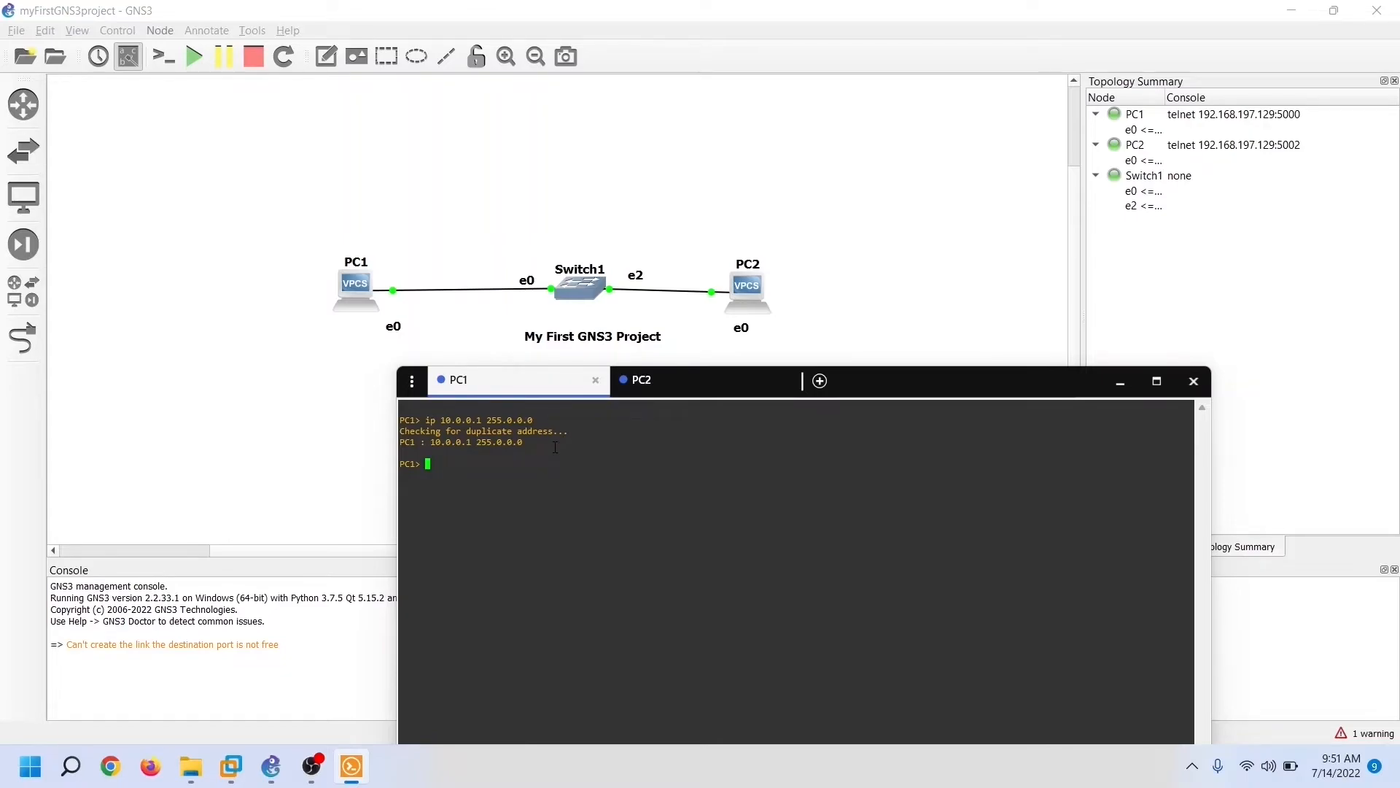
Give PC2 address 10.0.0.2 with mask 255.0.0.0 and ping PC1 at 10.0.0.1
{"action": "left_click", "coordinate": [683, 388]}
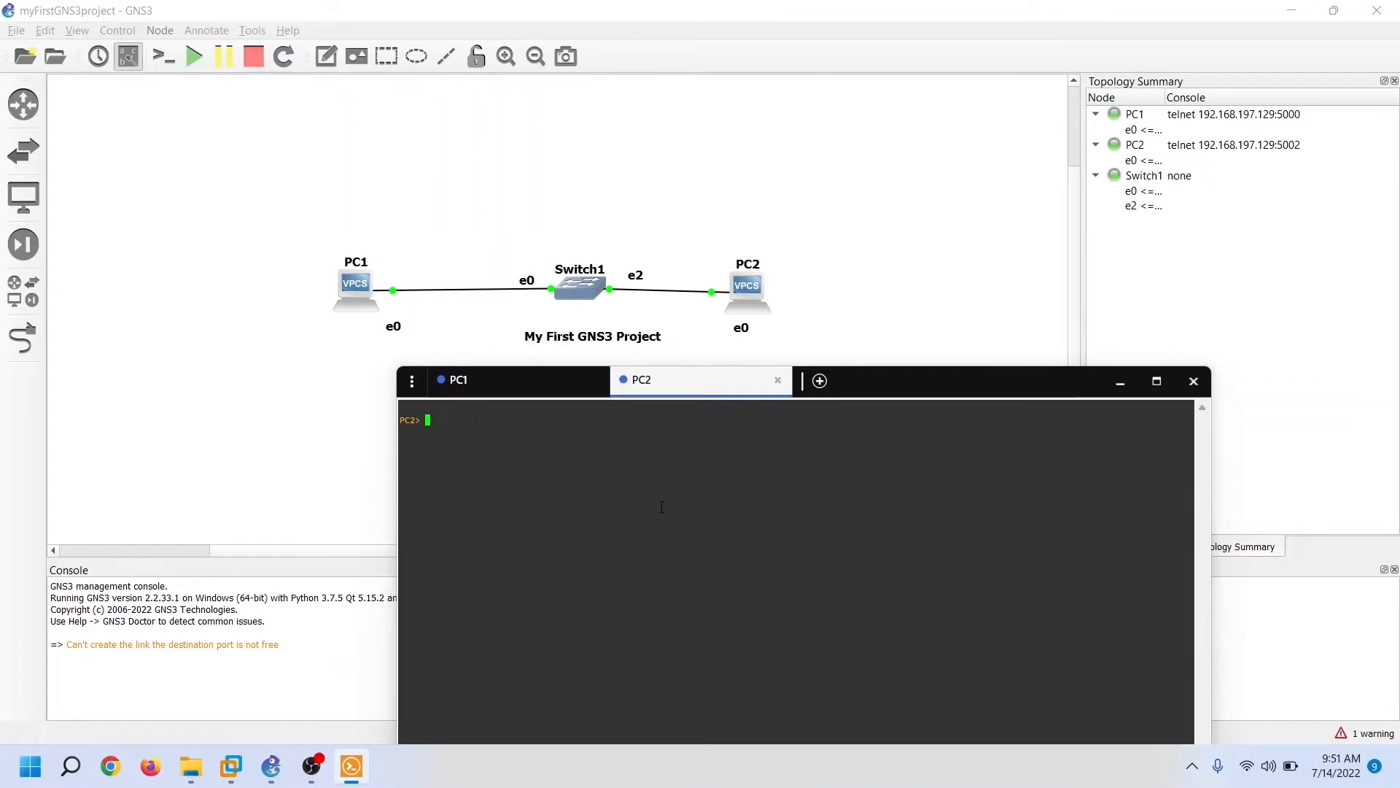
{"action": "type", "text": "ip 10.0.0.2 255.0.0.0"}
{"action": "key", "text": "Return"}
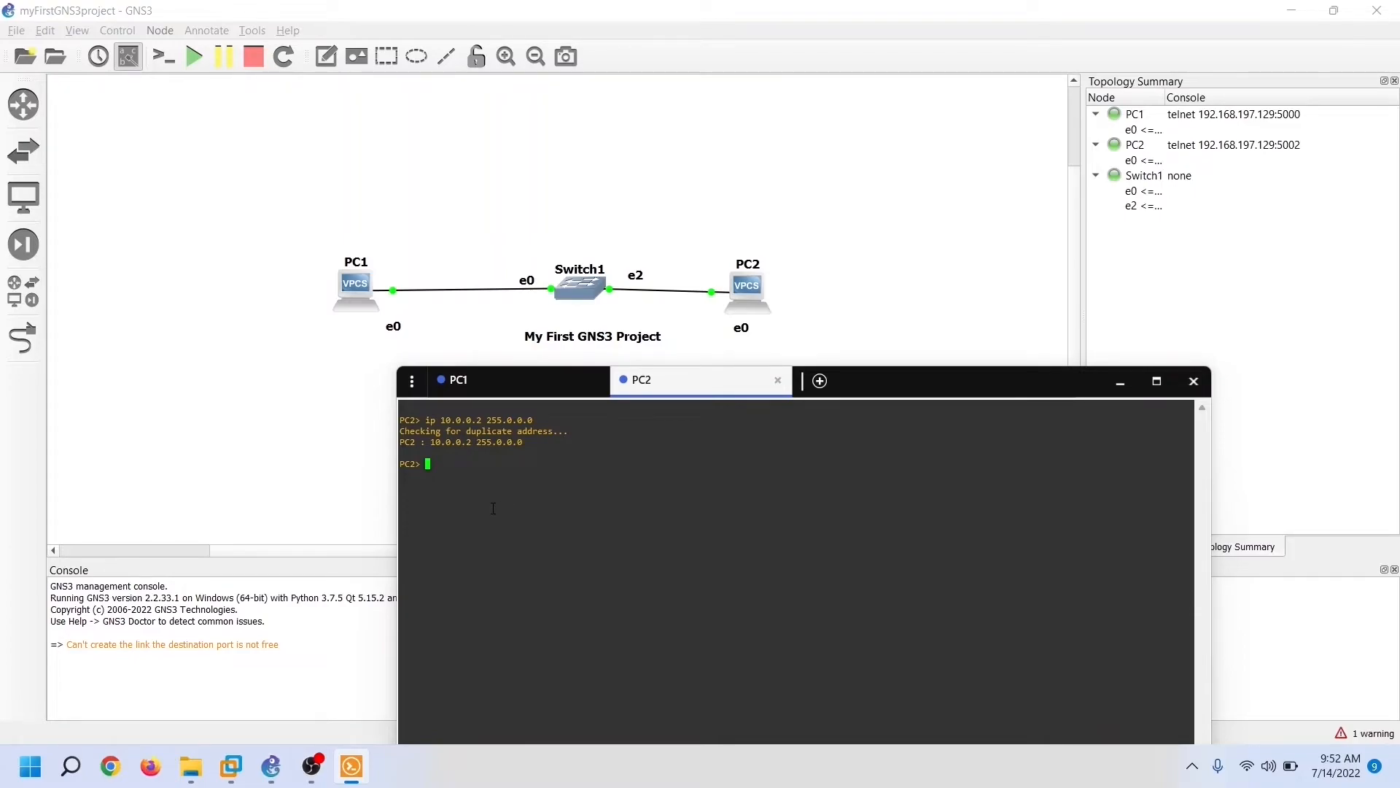
{"action": "type", "text": "ping 10.0.0.1"}
{"action": "key", "text": "Return"}
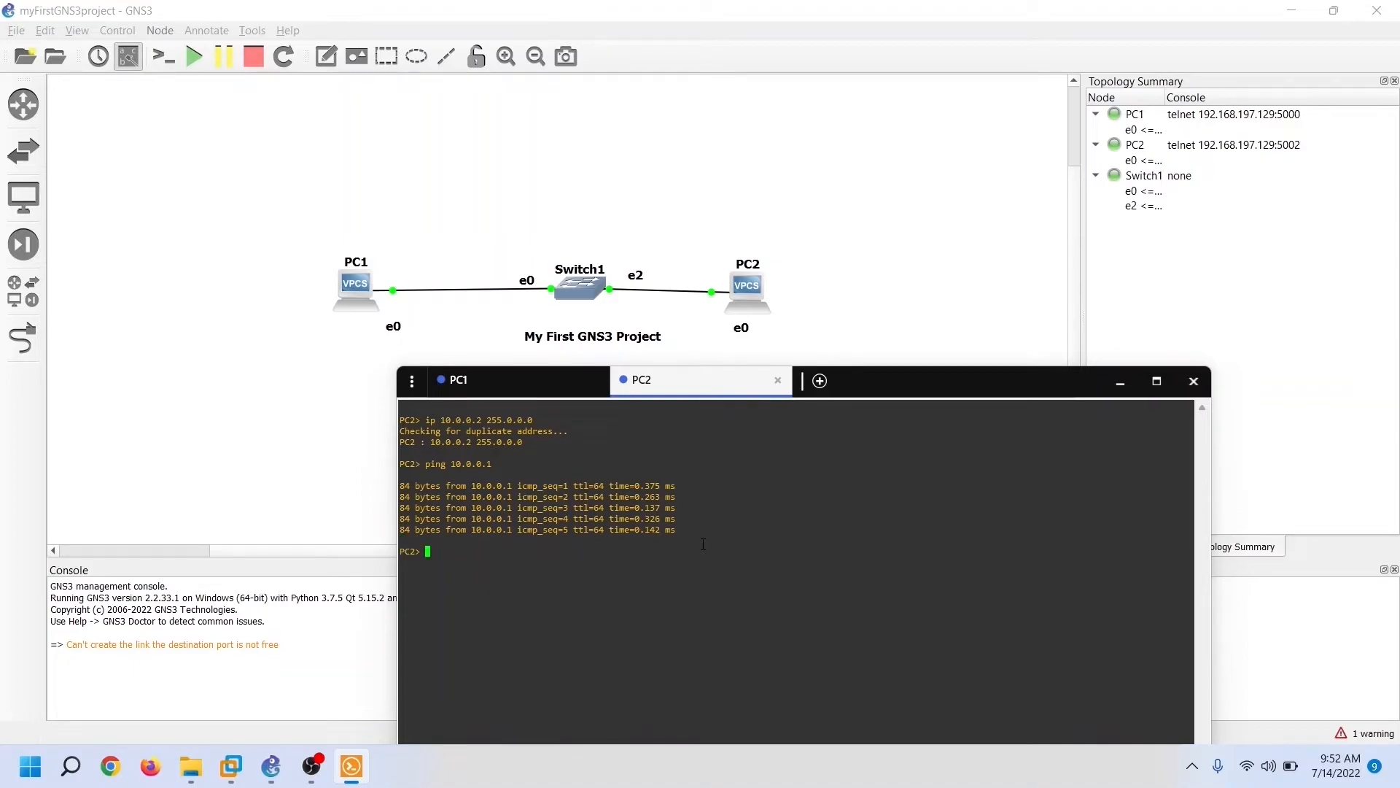
Ping PC2 at 10.0.0.2 from PC1 and save PC1's configuration
{"action": "left_click", "coordinate": [520, 381]}
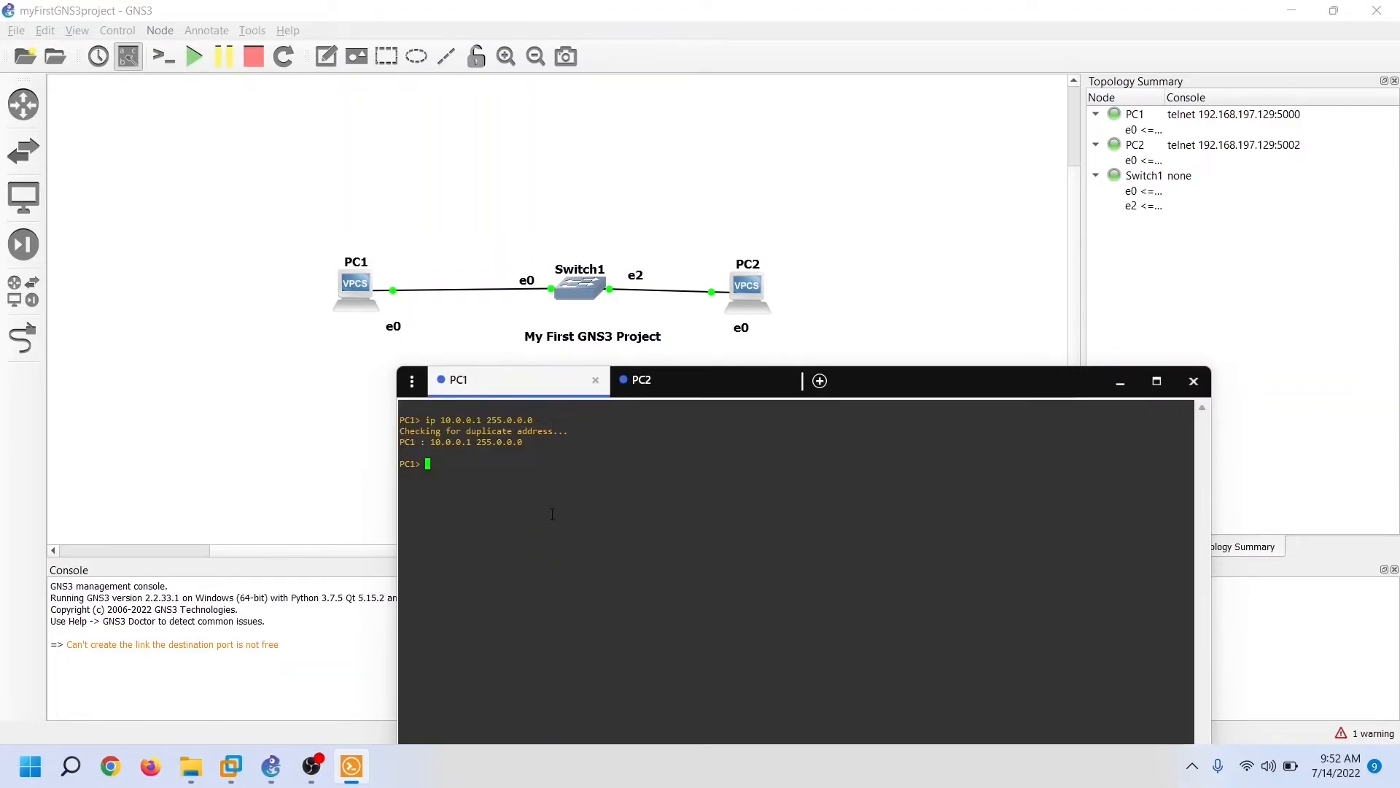
{"action": "type", "text": "ping 10.0.0.2"}
{"action": "key", "text": "Return"}
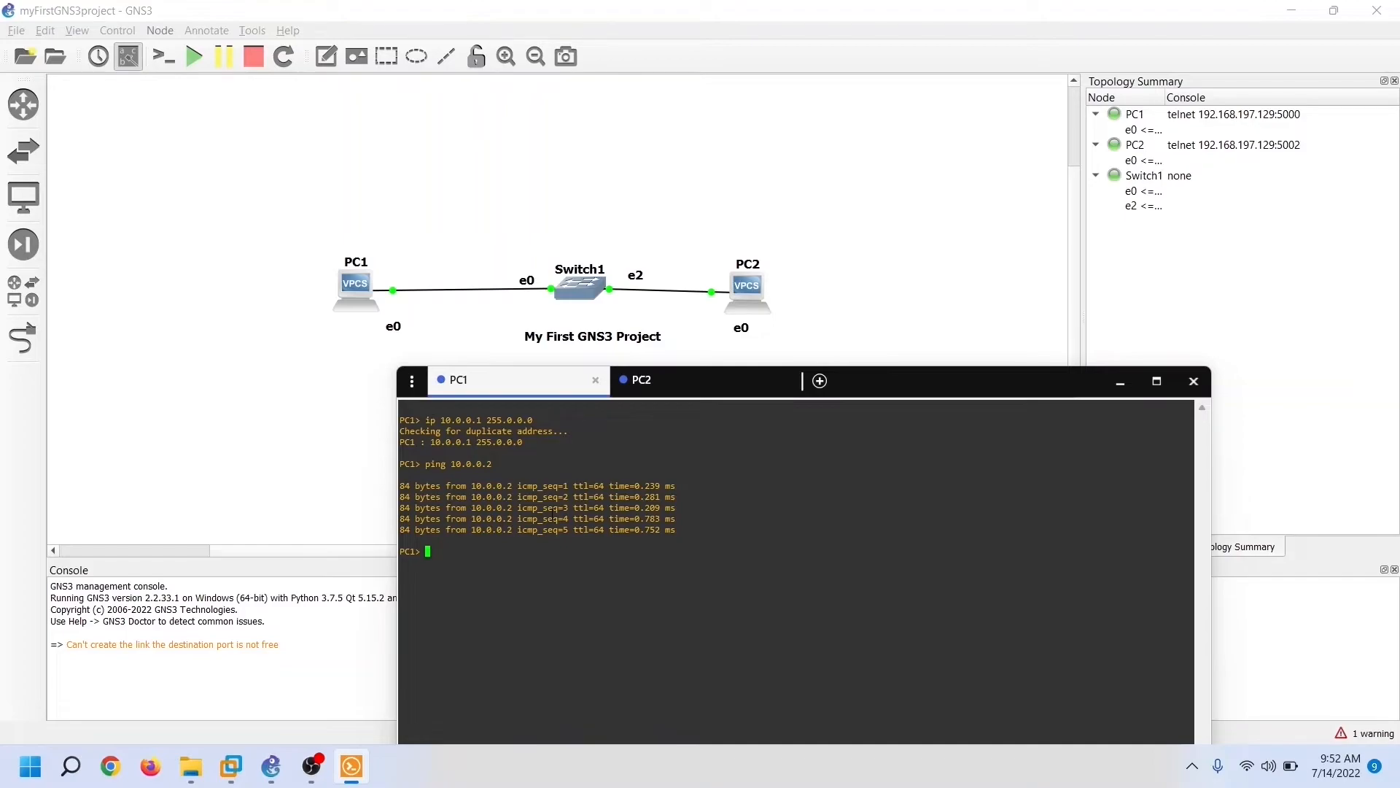
{"action": "type", "text": "save"}
{"action": "key", "text": "Return"}
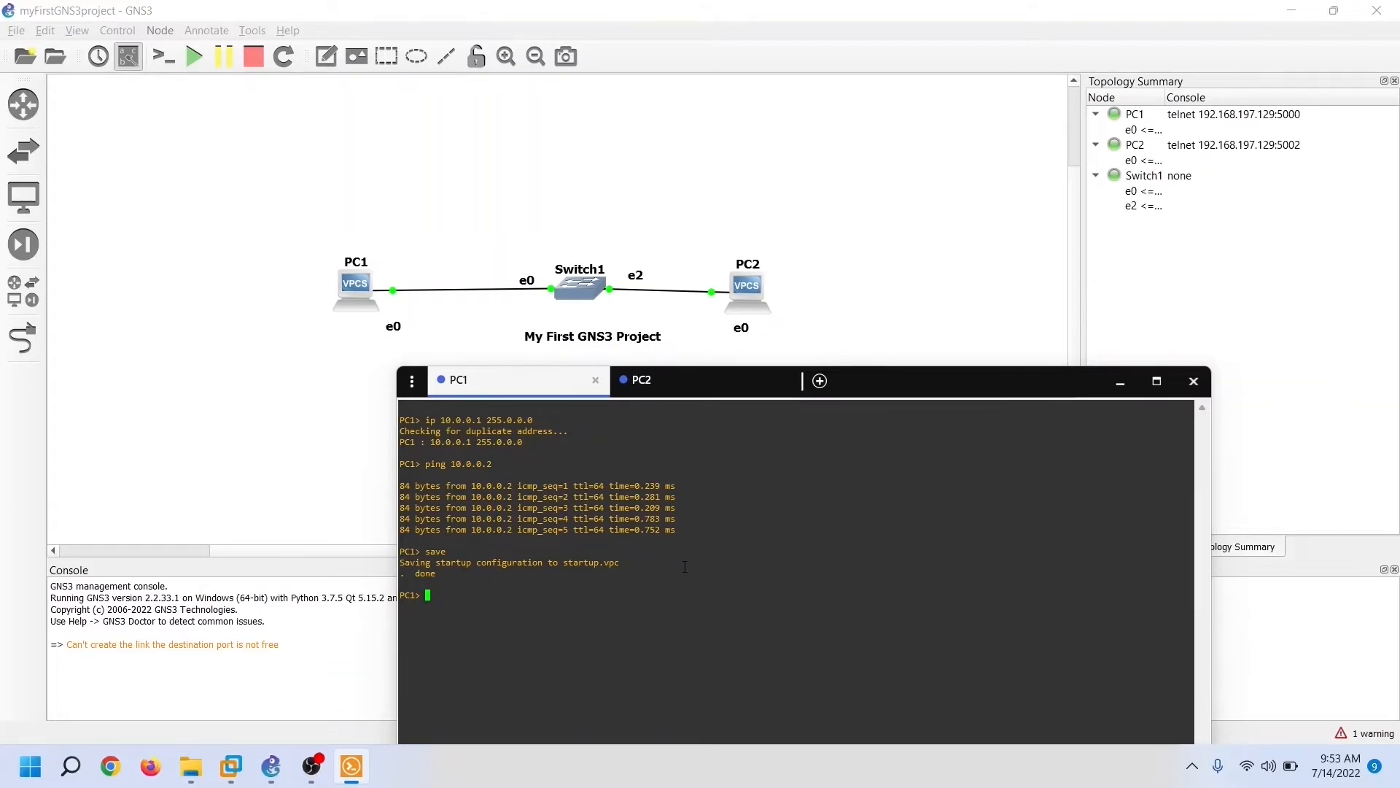
Save PC2's configuration to startup.vpc and close the console window
{"action": "left_click", "coordinate": [642, 380]}
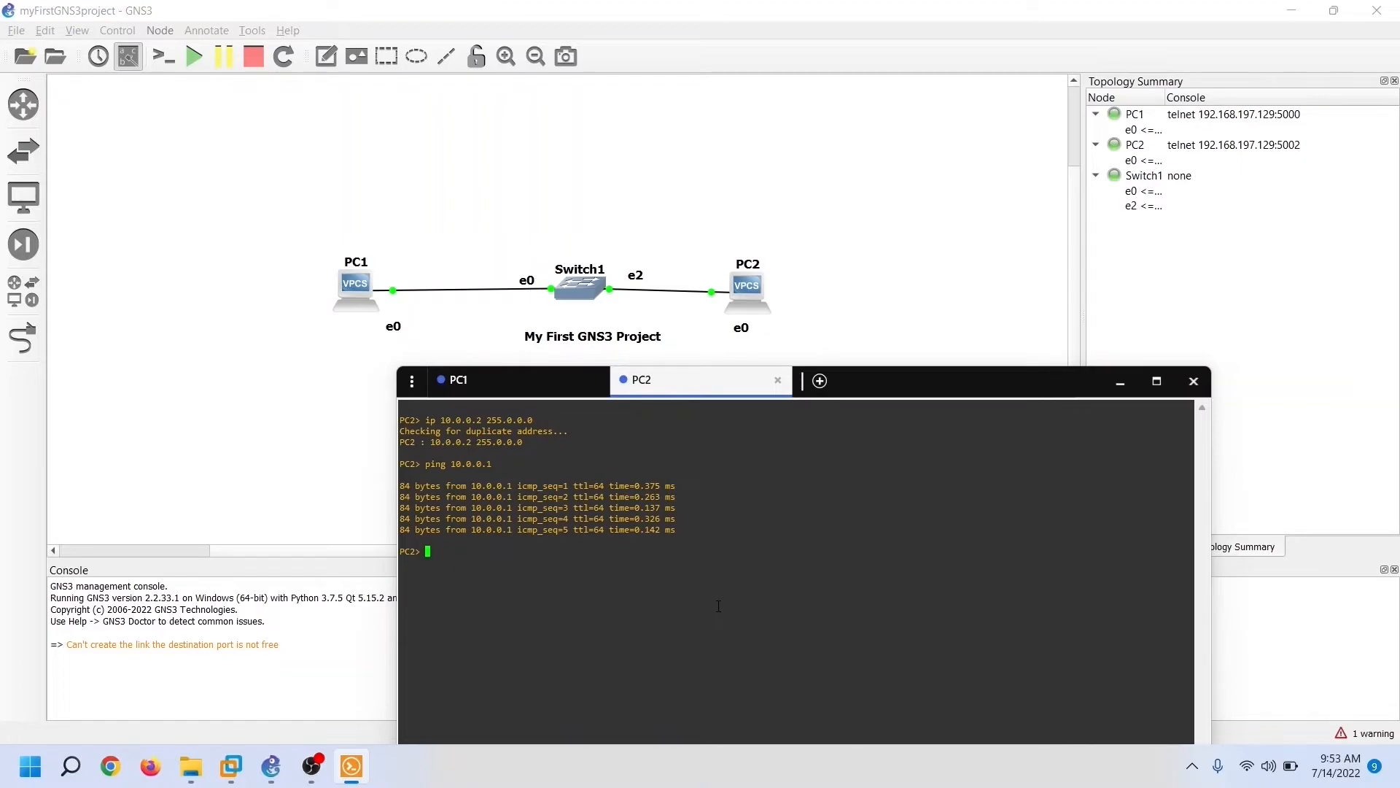
{"action": "type", "text": "save"}
{"action": "key", "text": "Return"}
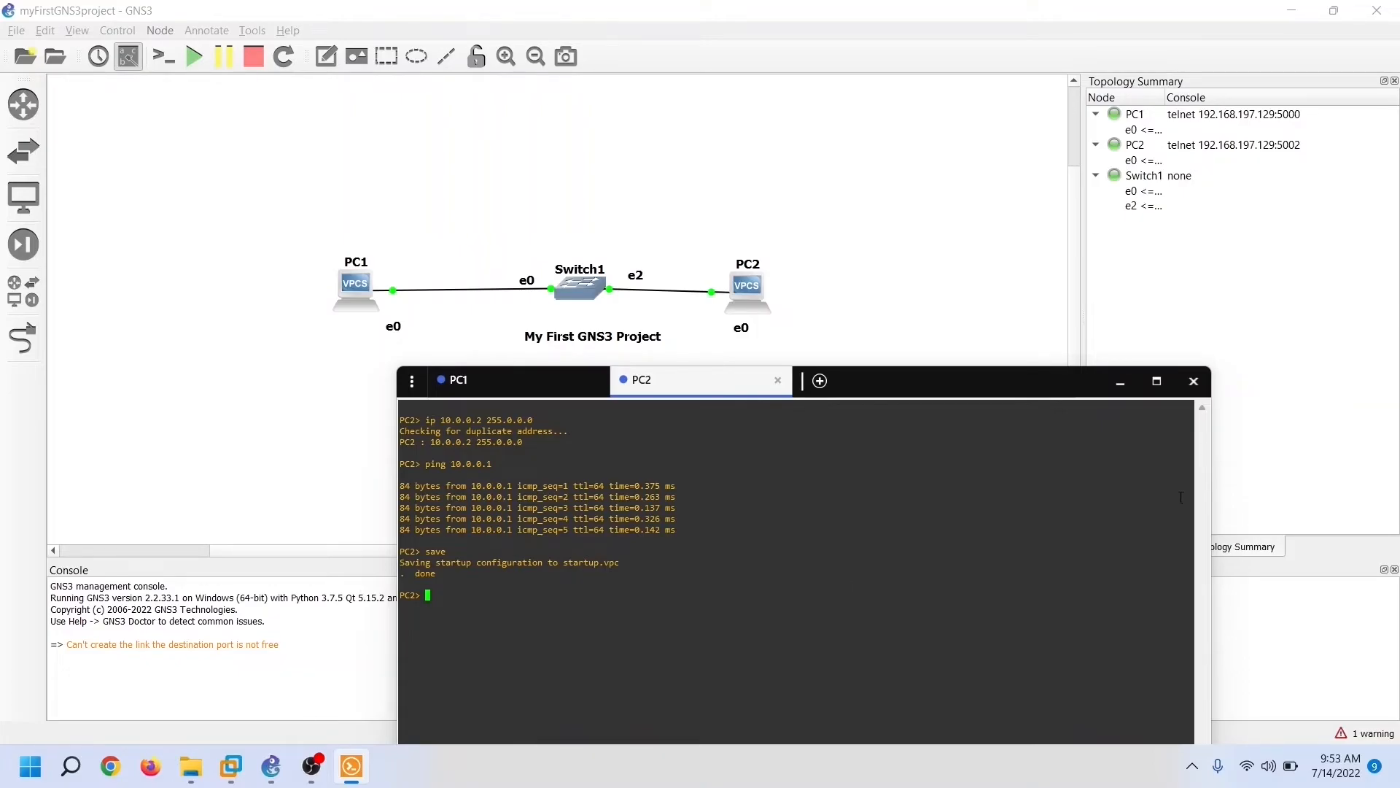
{"action": "left_click", "coordinate": [1195, 380]}
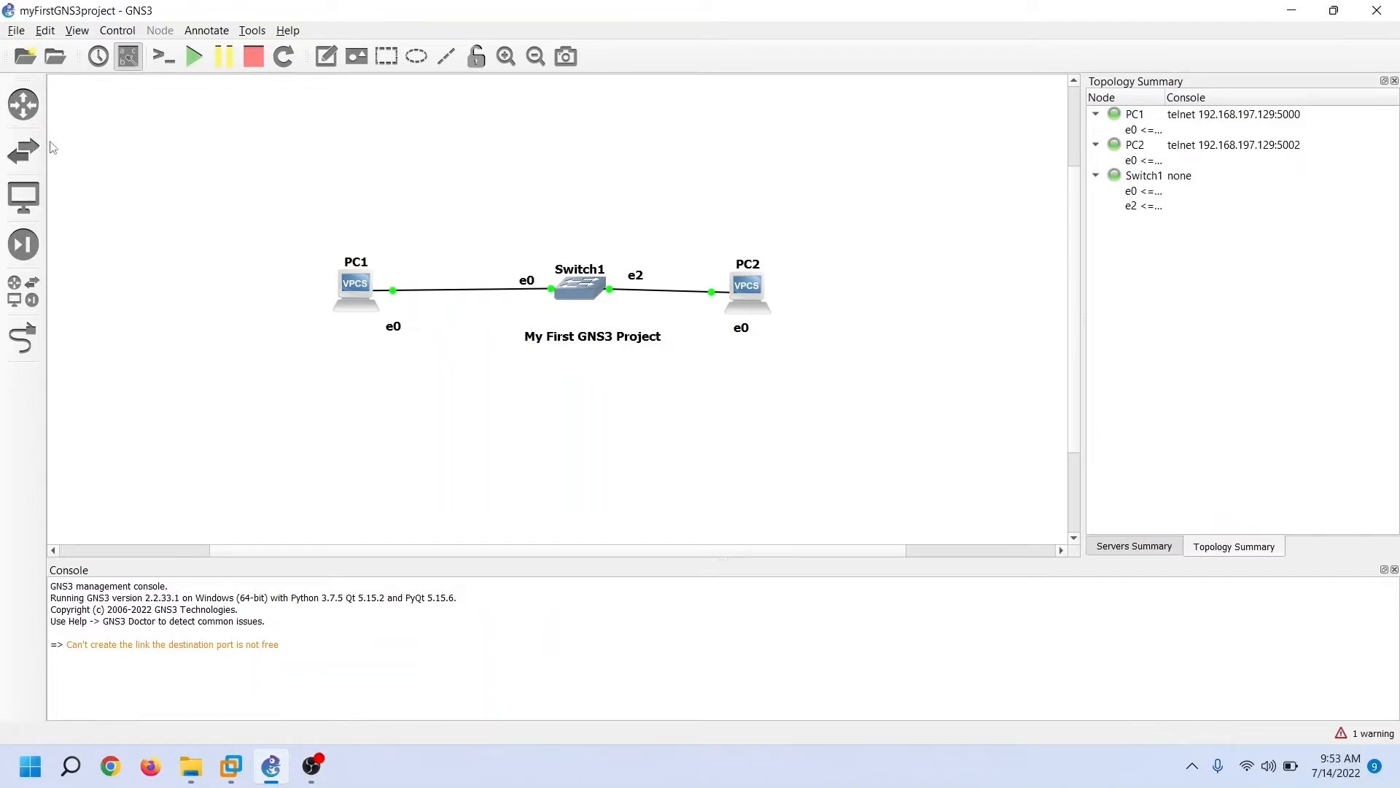
Google 'intitle:index.of cisco ios parent directory bin' in Firefox
{"action": "left_click", "coordinate": [17, 35]}
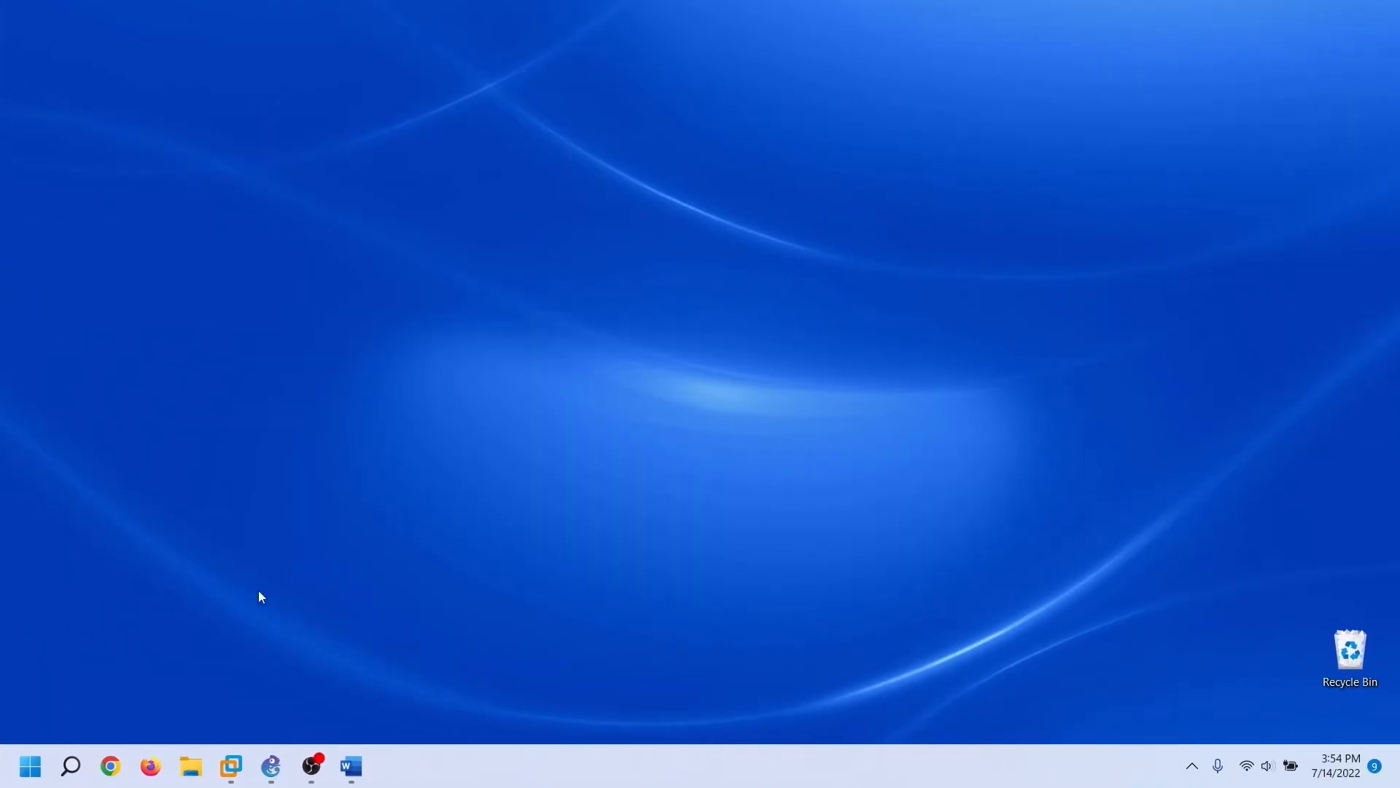
{"action": "left_click", "coordinate": [152, 774]}
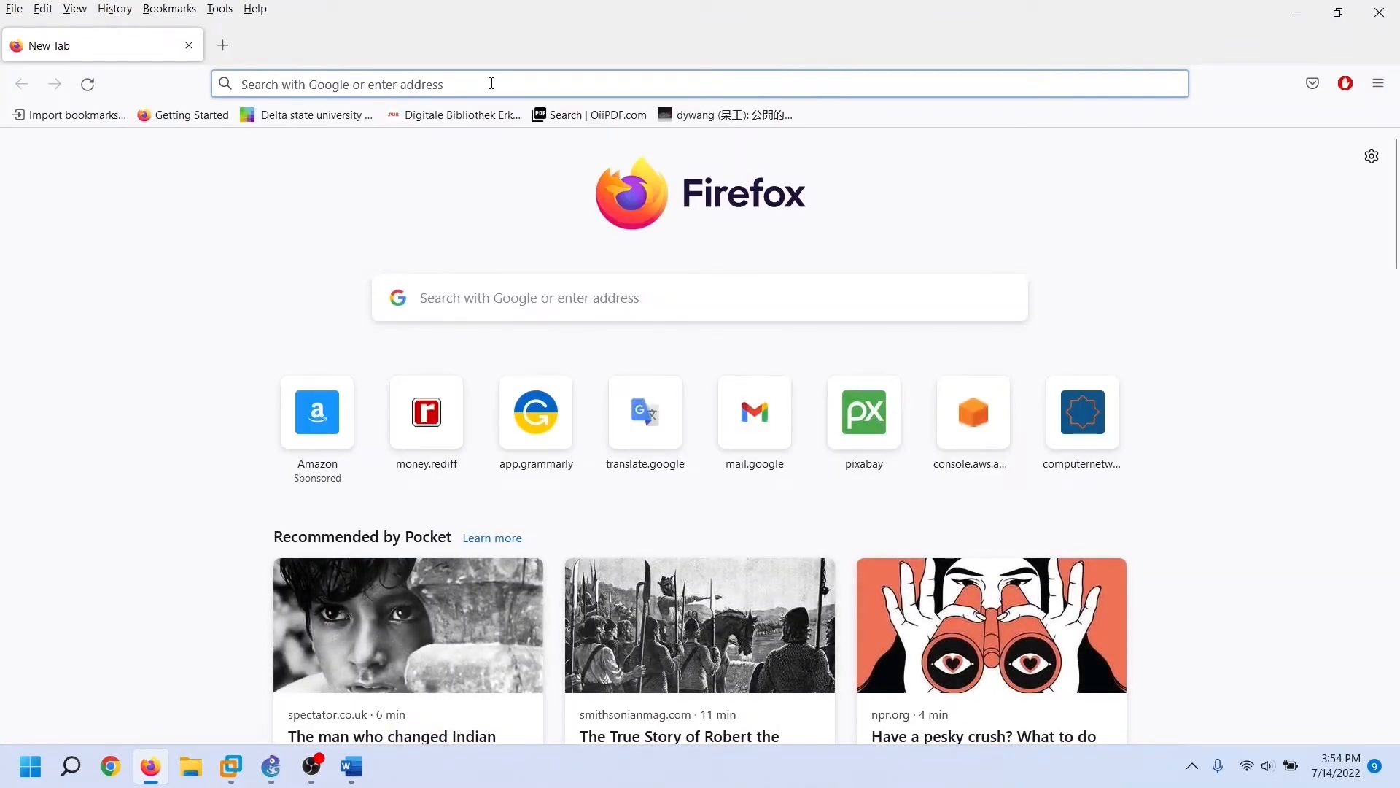
{"action": "left_click", "coordinate": [491, 83]}
{"action": "type", "text": "google.com/"}
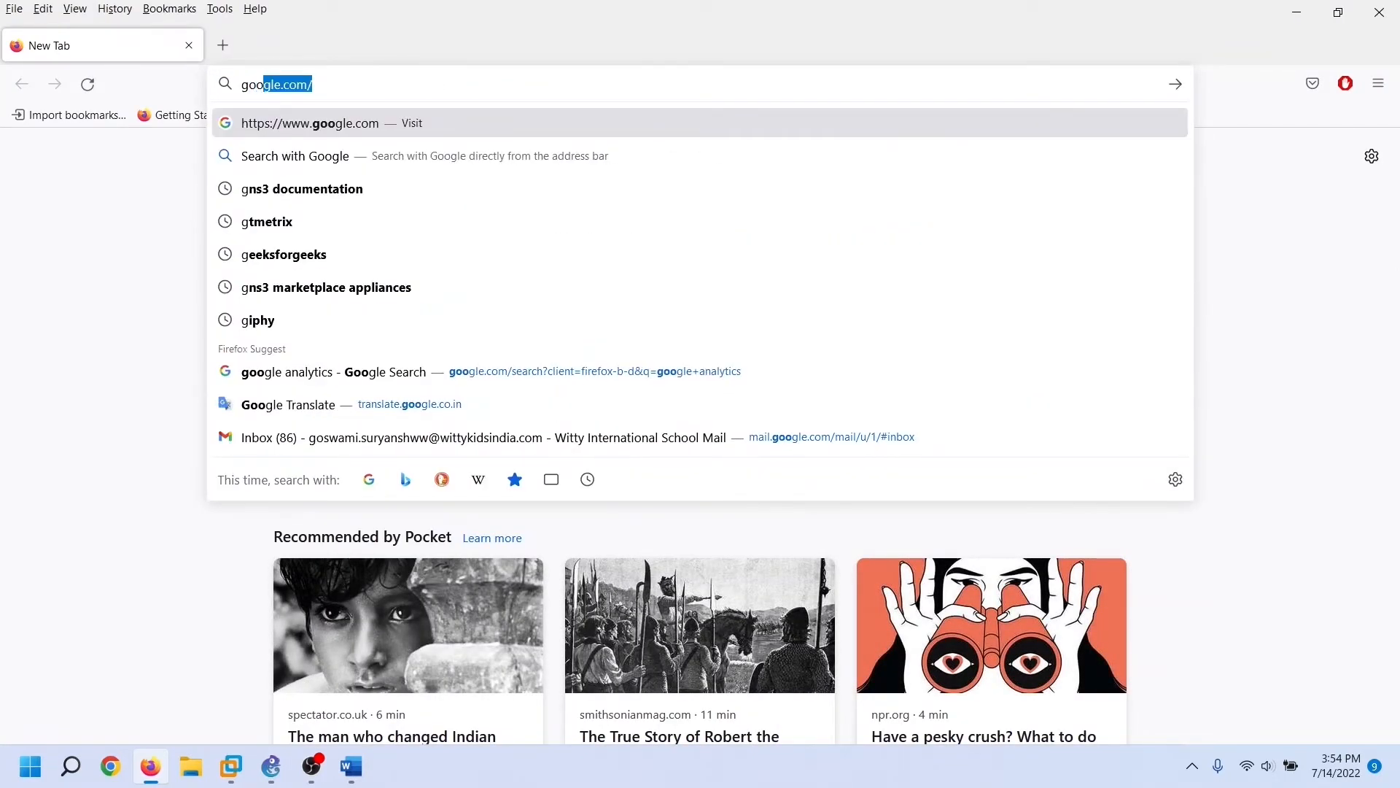
{"action": "key", "text": "Return"}
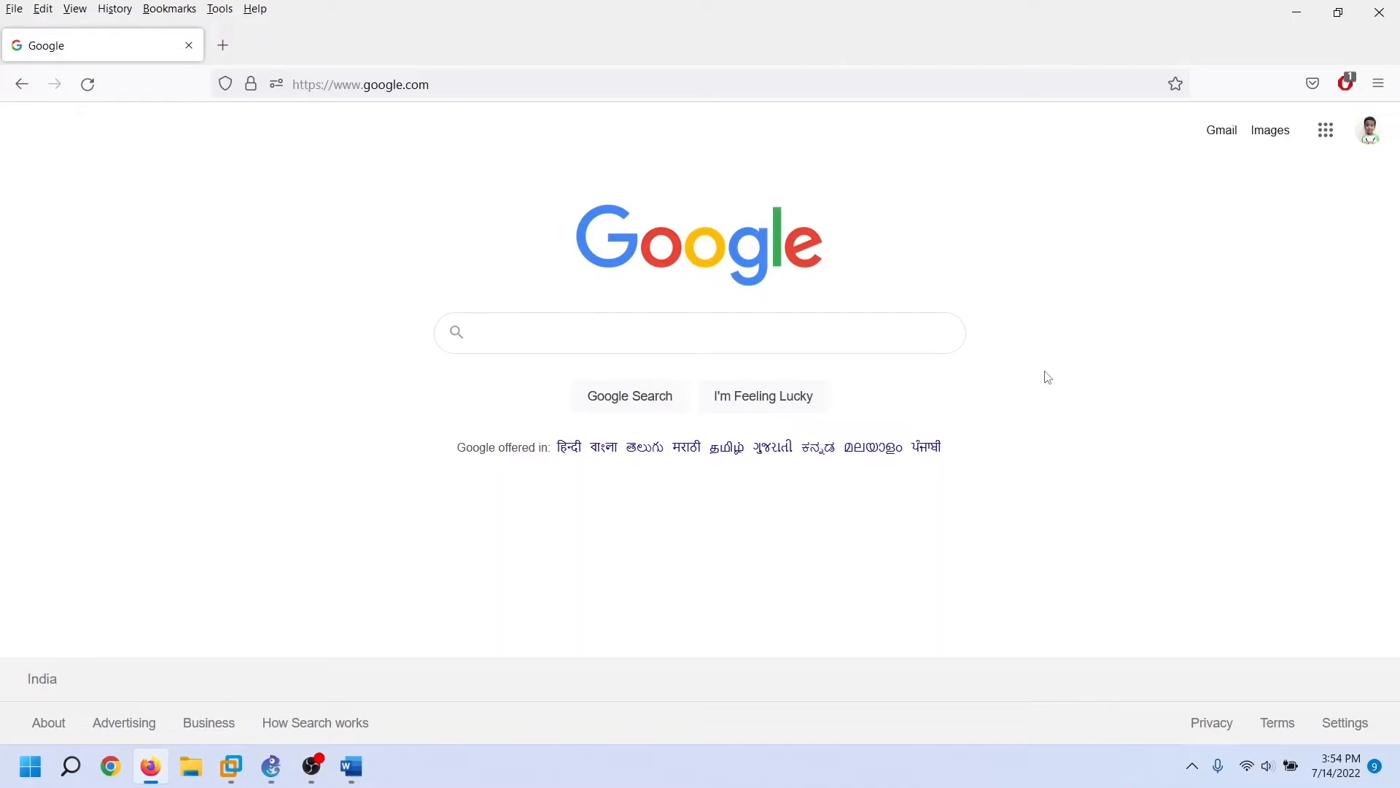
{"action": "type", "text": "intitle:index.of cisco ios parent directory bin"}
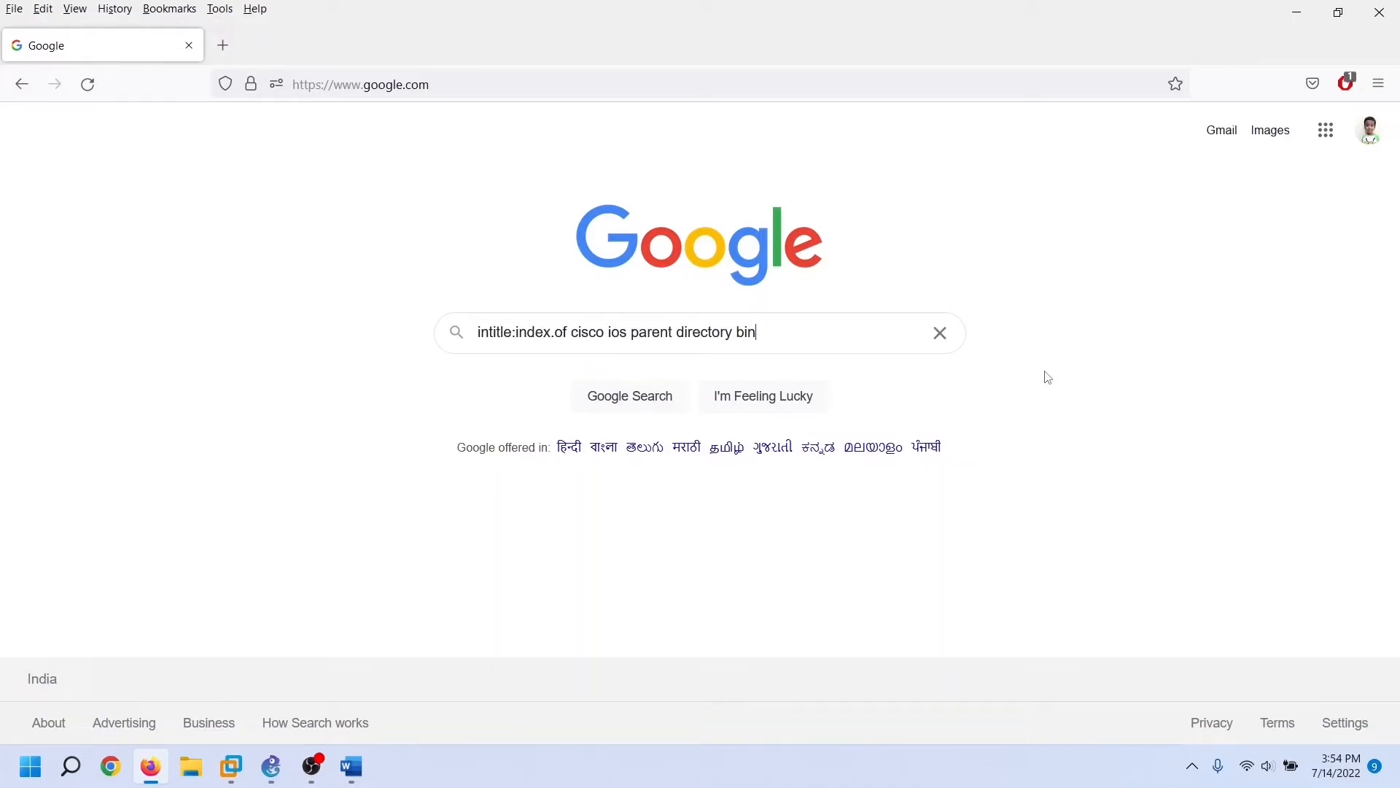
{"action": "key", "text": "Return"}
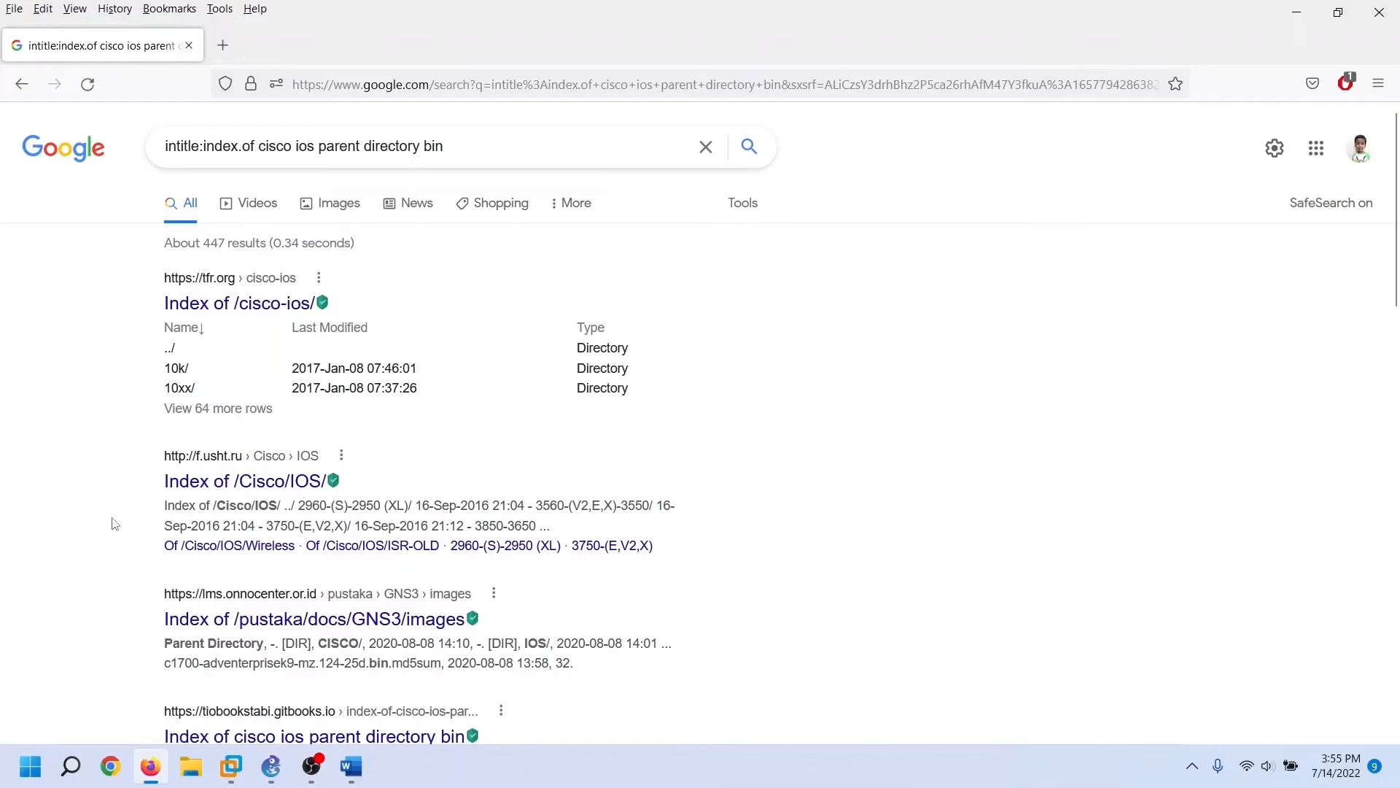
From the tfr.org cisco-ios index, download 36xx/3620/c3620-i-mz.120-5.bin
{"action": "middle_click", "coordinate": [238, 303]}
{"action": "left_click", "coordinate": [356, 50]}
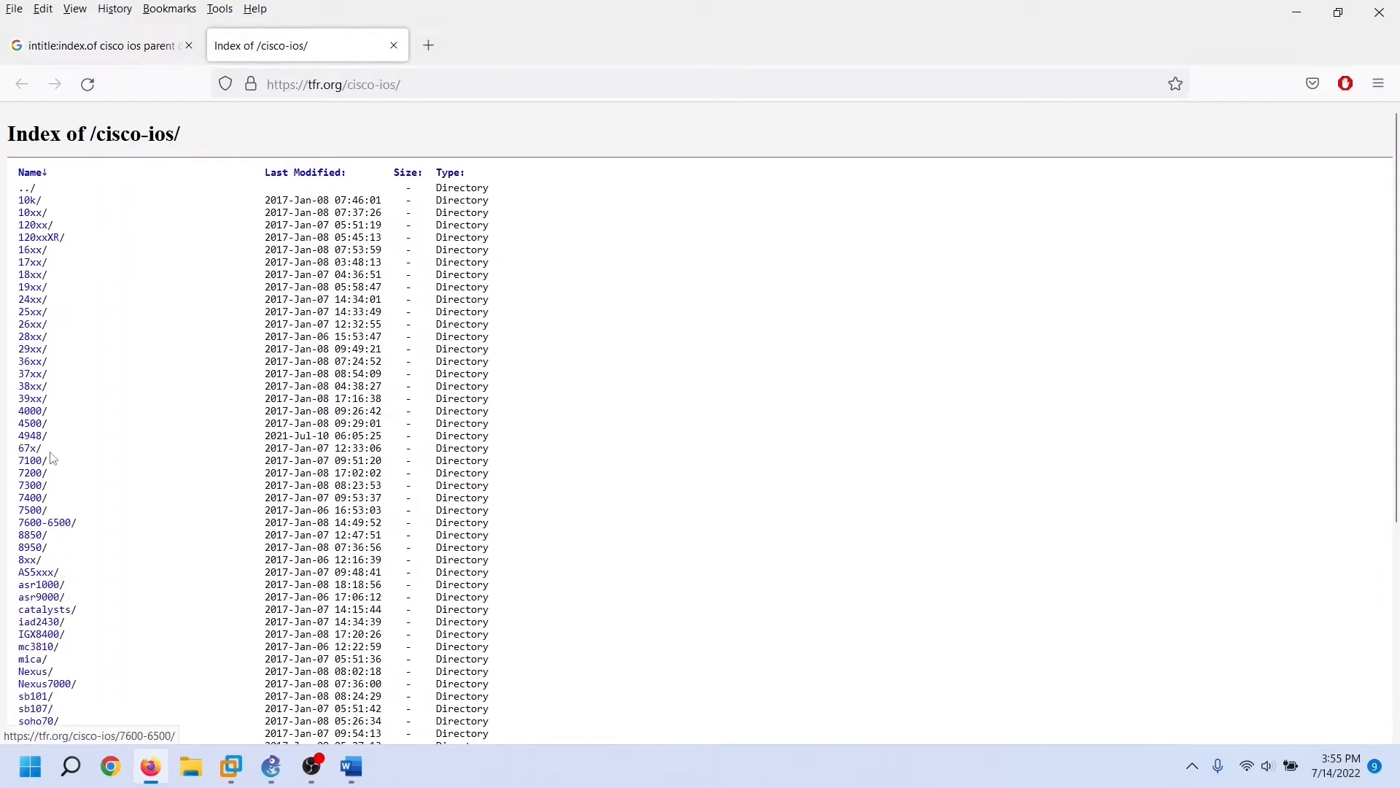
{"action": "left_click", "coordinate": [33, 361]}
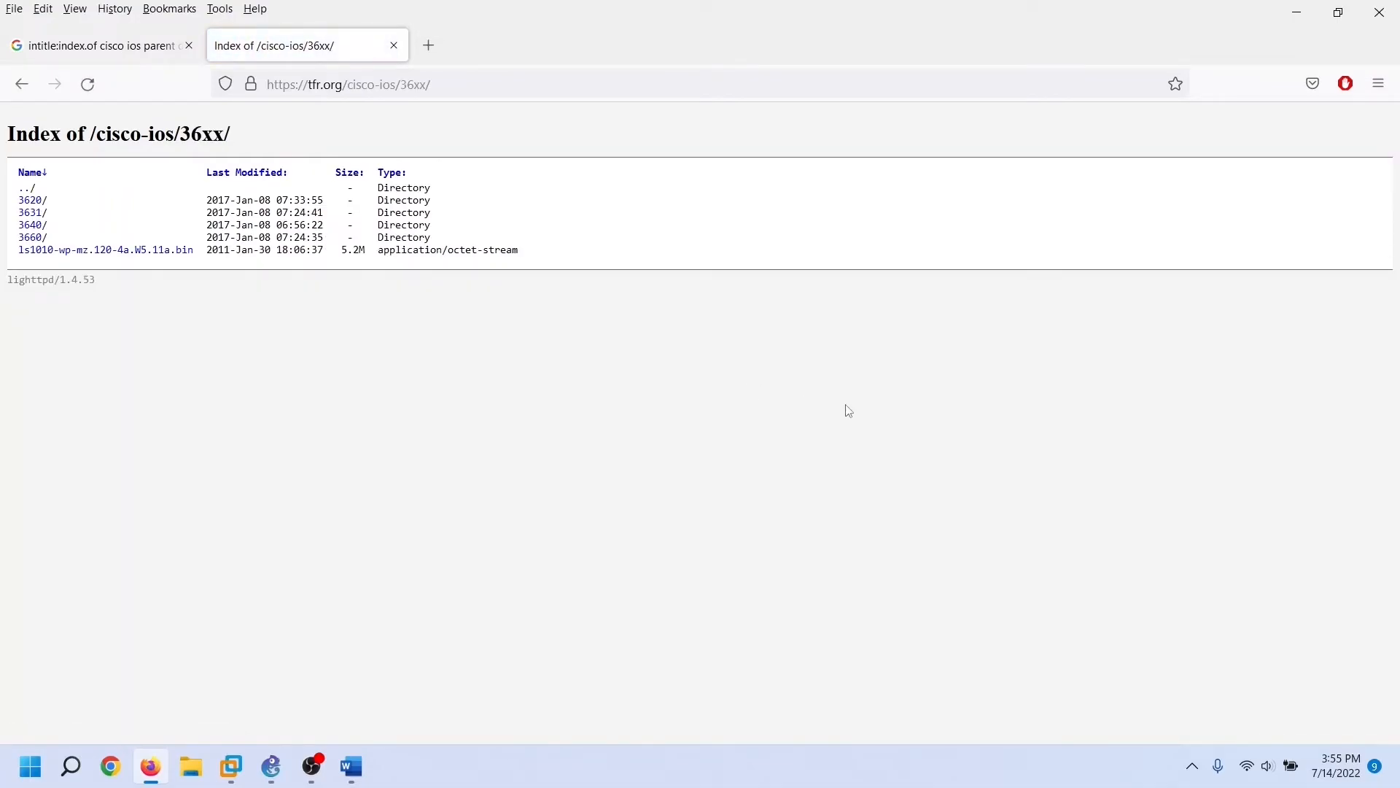
{"action": "left_click", "coordinate": [32, 200]}
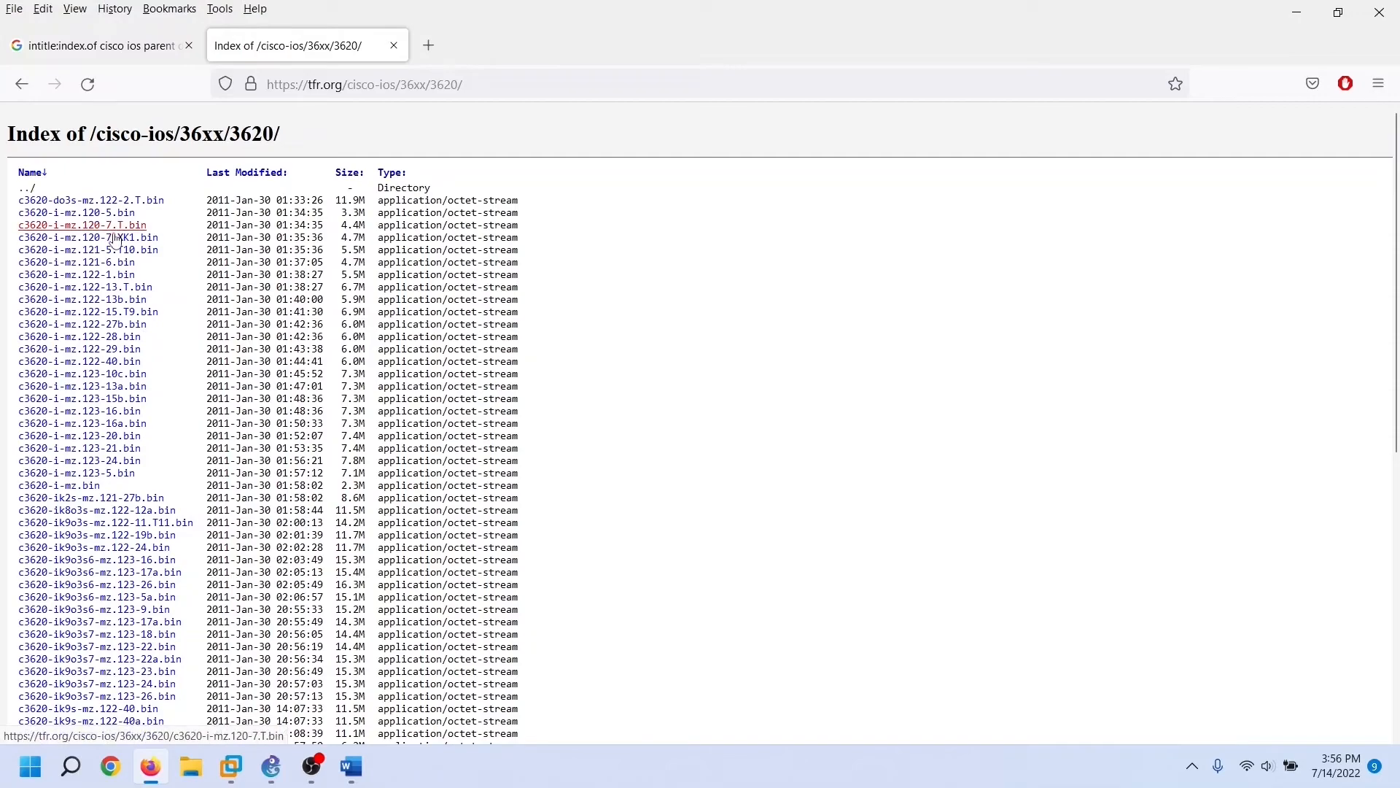
{"action": "left_click", "coordinate": [125, 213]}
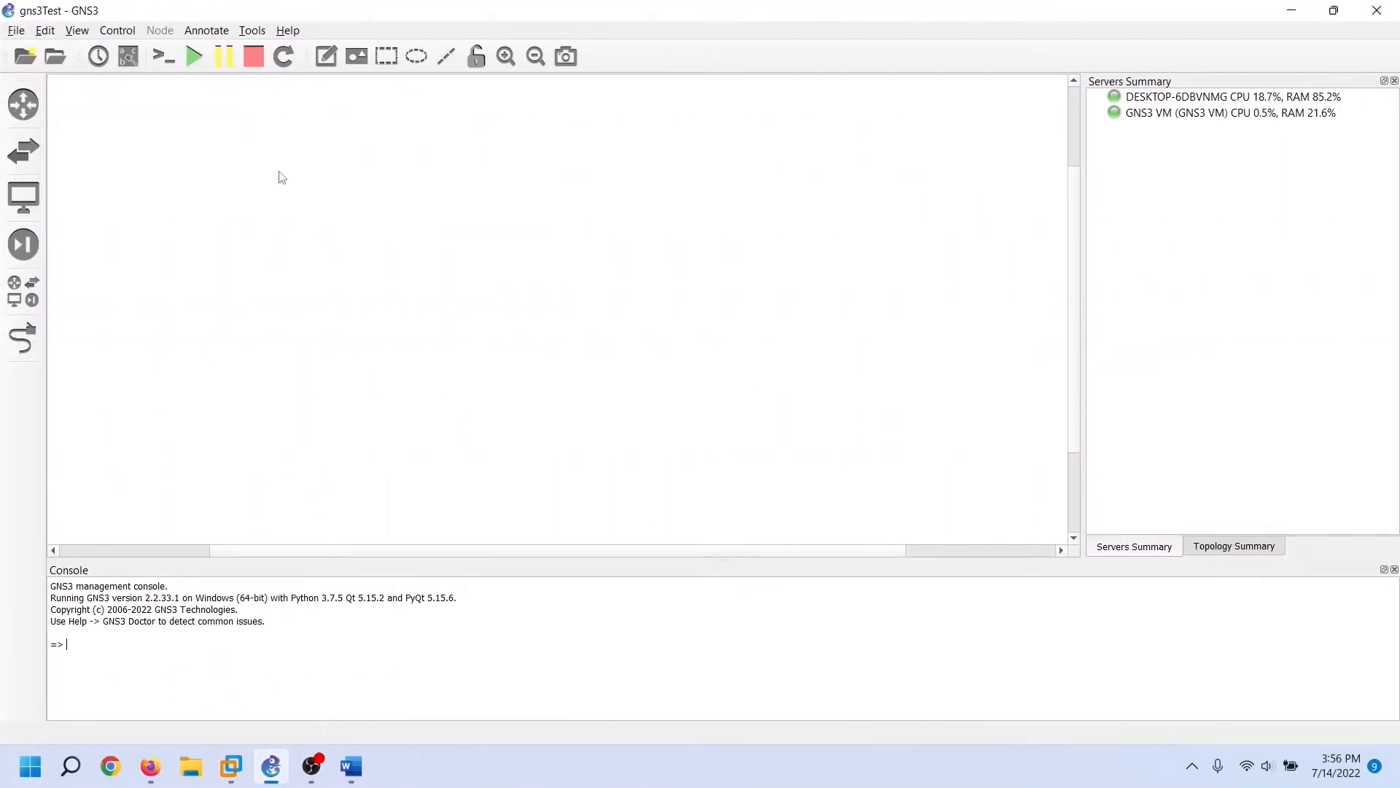
Start a new Dynamips IOS router template in Preferences, set to run on the GNS3 VM
{"action": "left_click", "coordinate": [48, 33]}
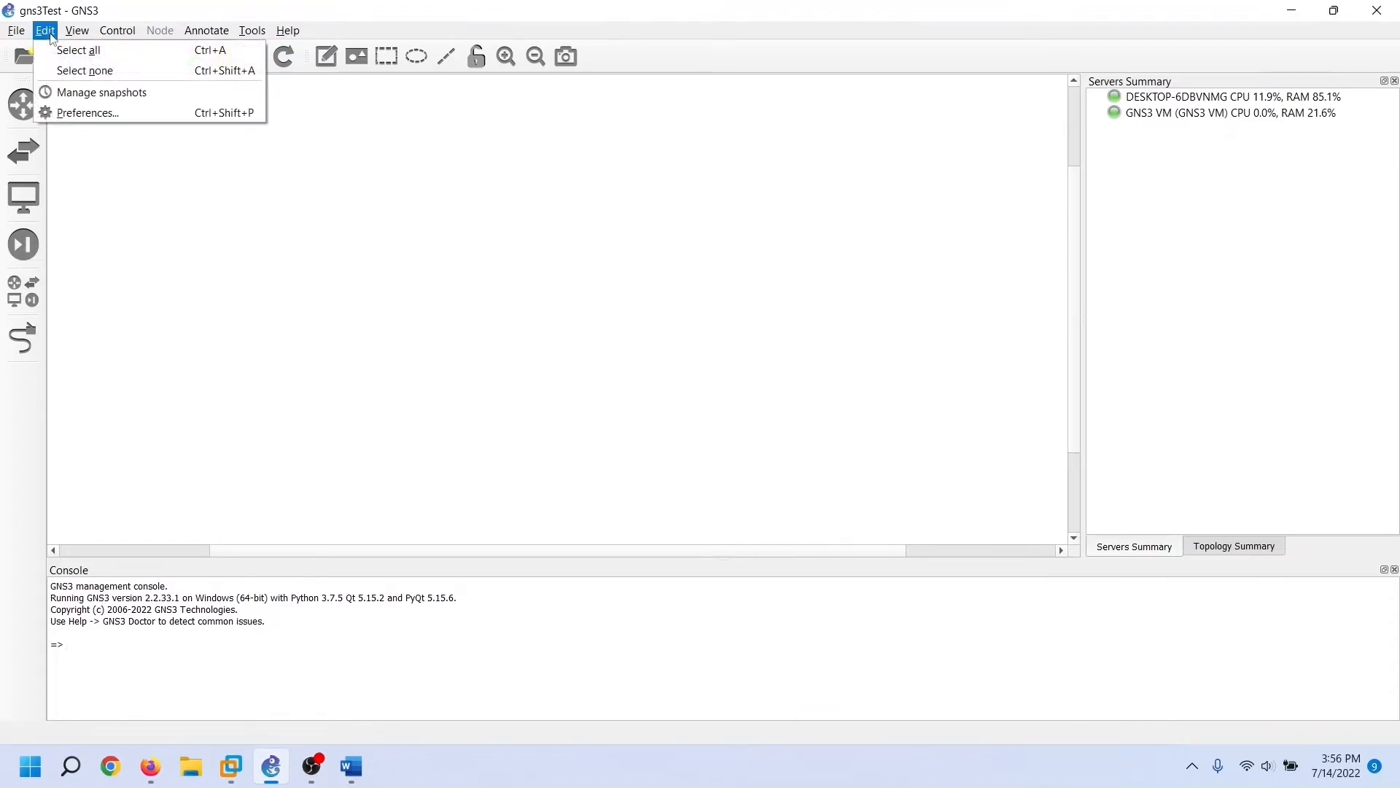
{"action": "left_click", "coordinate": [136, 115]}
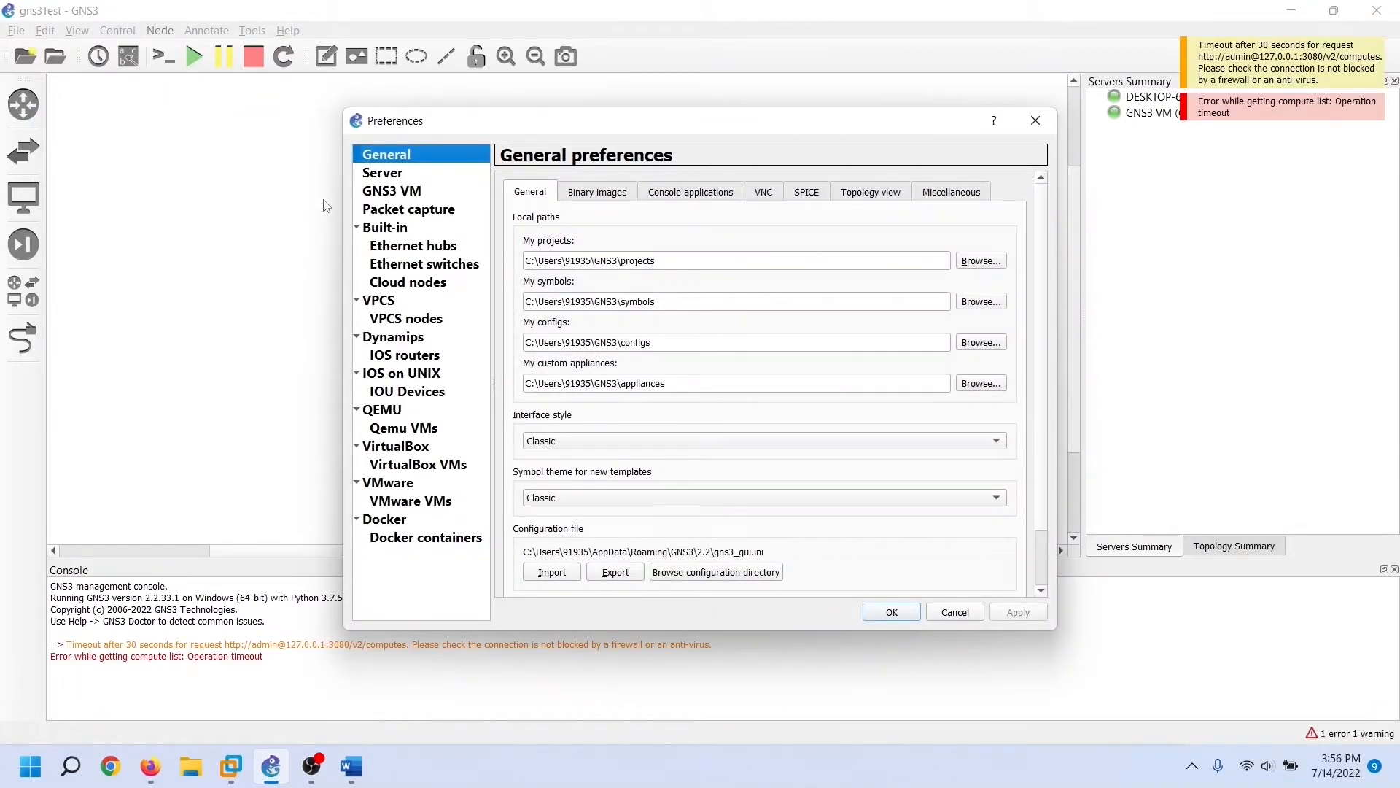
{"action": "left_click", "coordinate": [406, 354]}
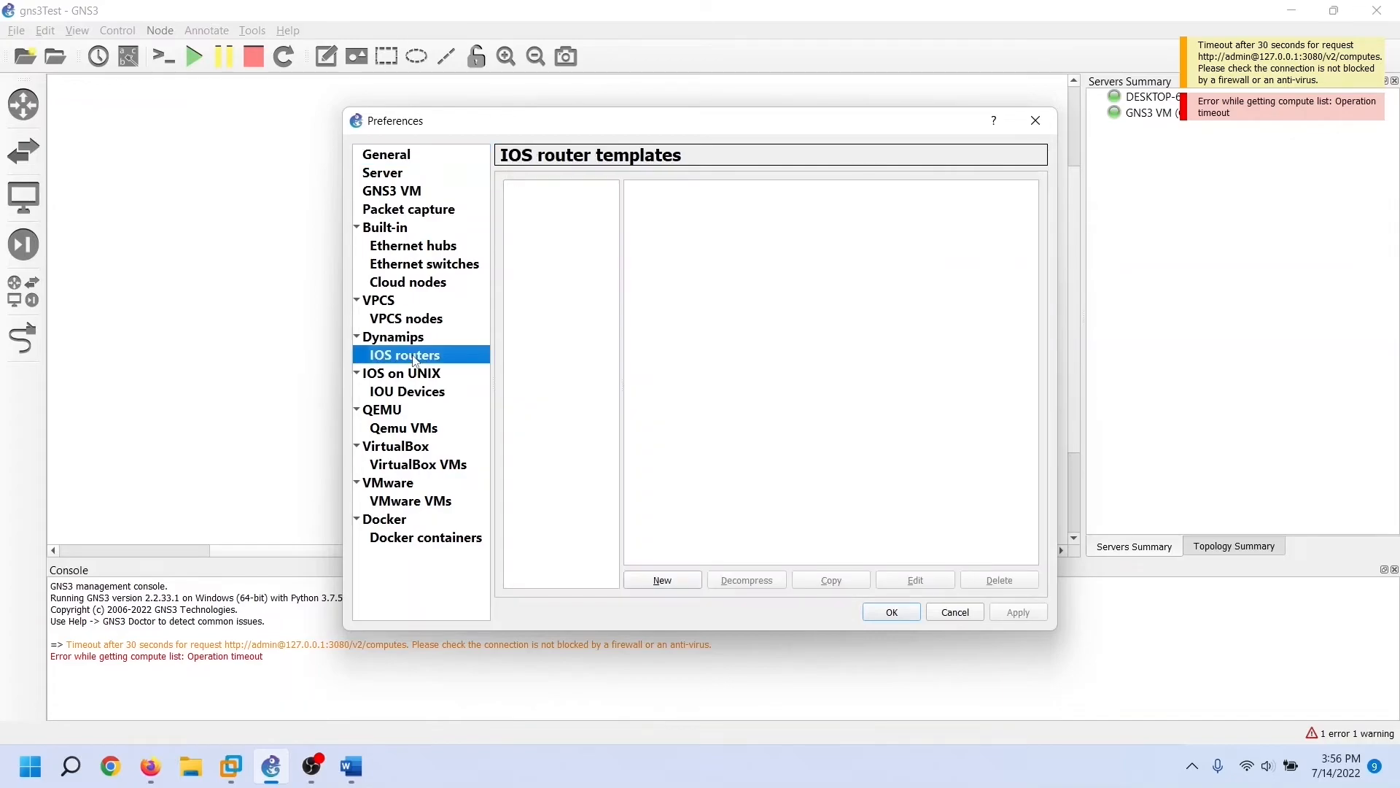
{"action": "left_click", "coordinate": [662, 579]}
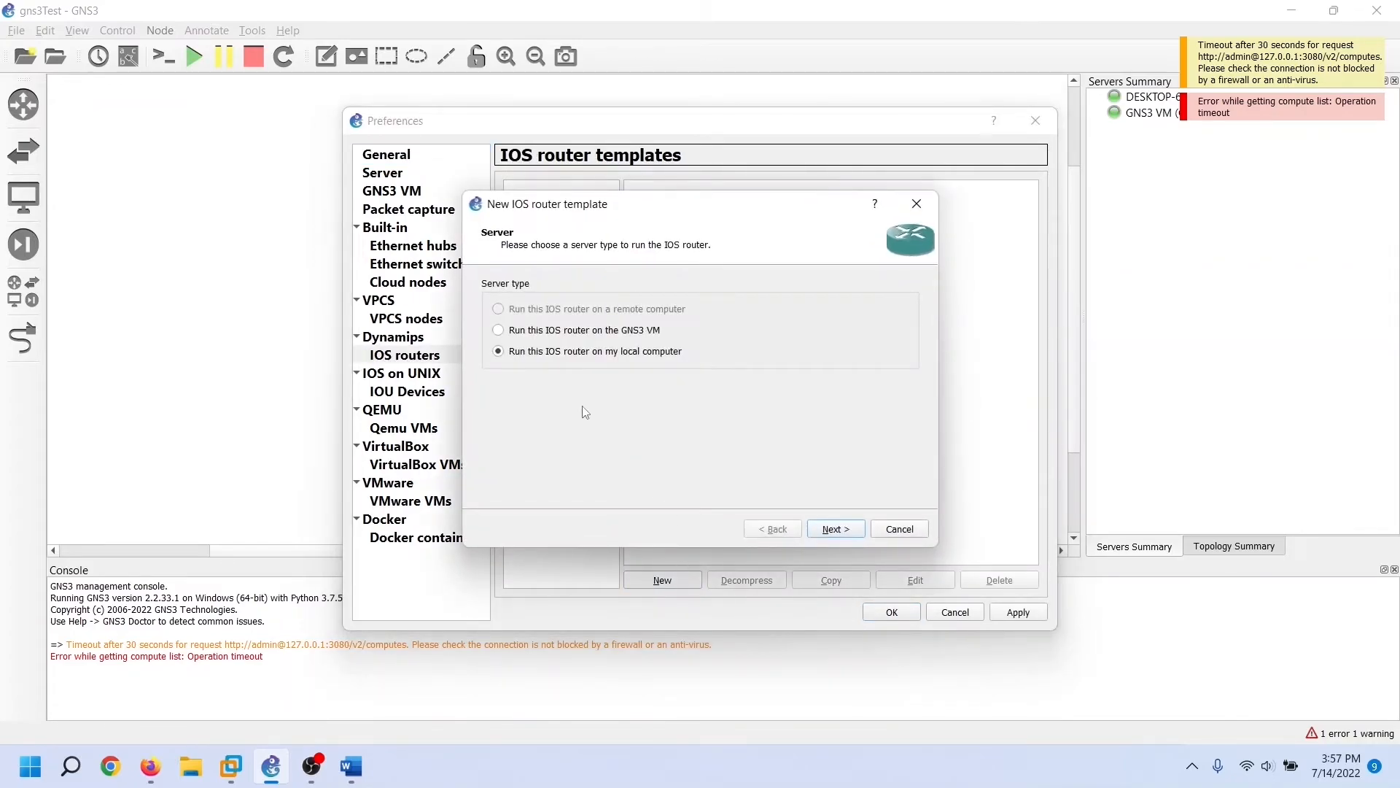
{"action": "left_click", "coordinate": [499, 331]}
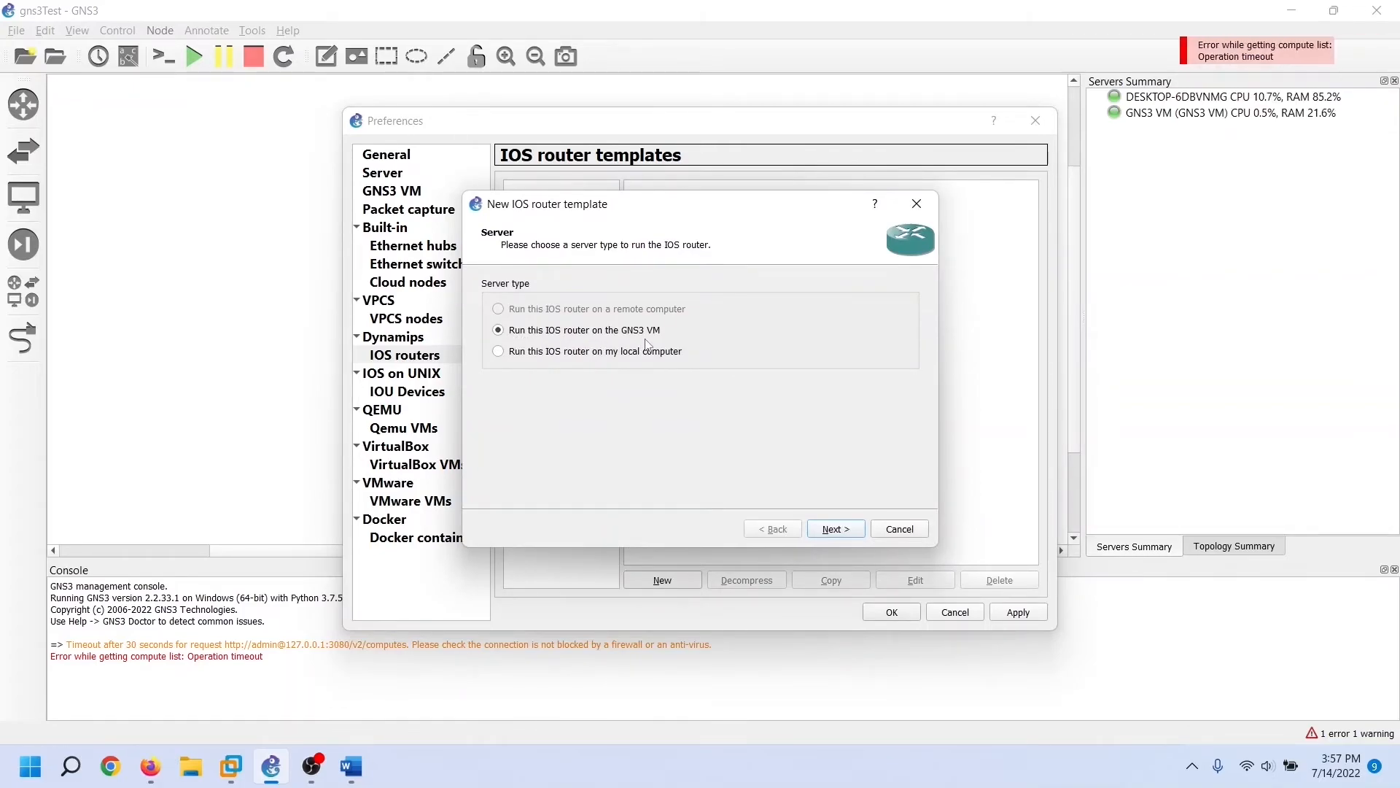
{"action": "left_click", "coordinate": [832, 530]}
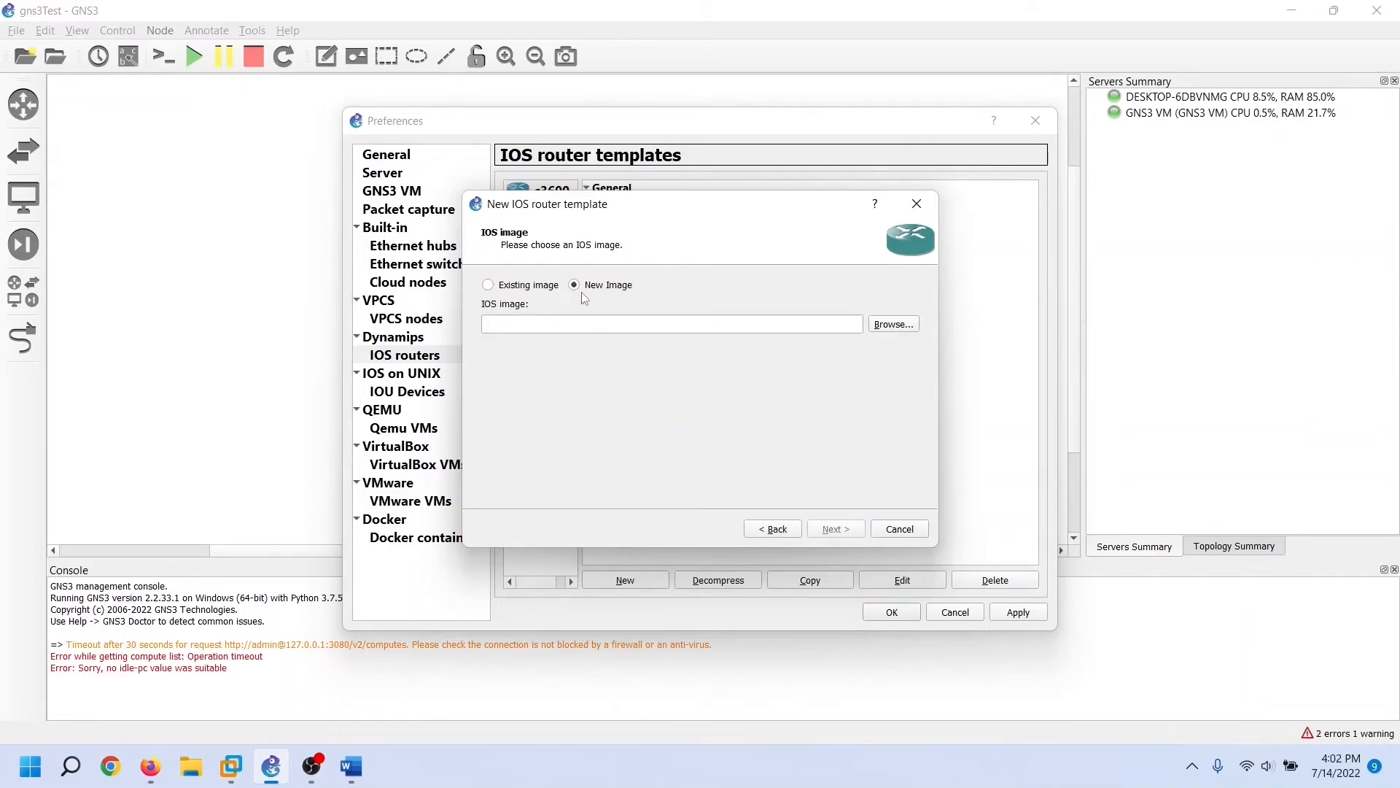
Load D:\download\c3620-i-mz.120-5.bin as the IOS image, leaving it uncompressed
{"action": "left_click", "coordinate": [908, 322]}
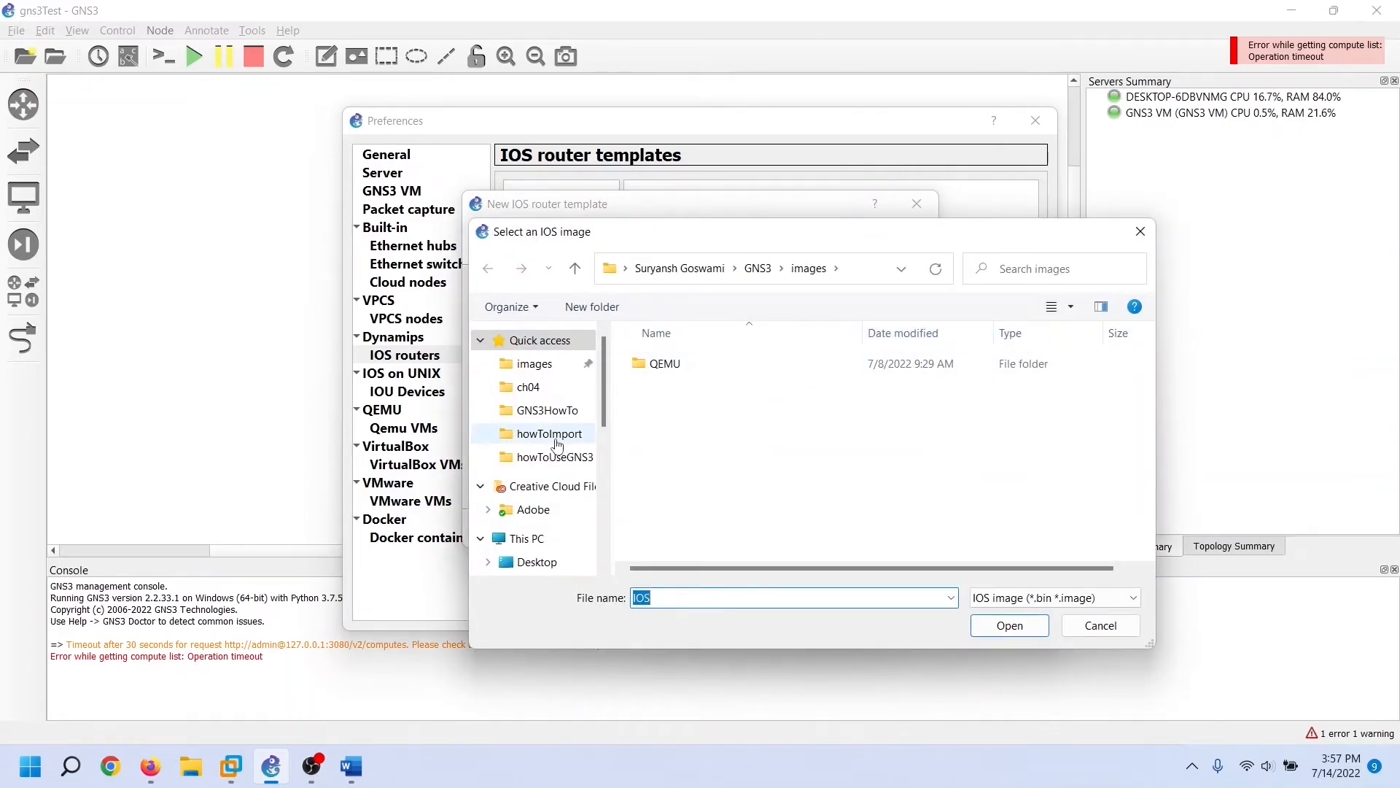
{"action": "scroll", "coordinate": [547, 445], "scroll_direction": "down", "scroll_amount": 3}
{"action": "left_click", "coordinate": [550, 504]}
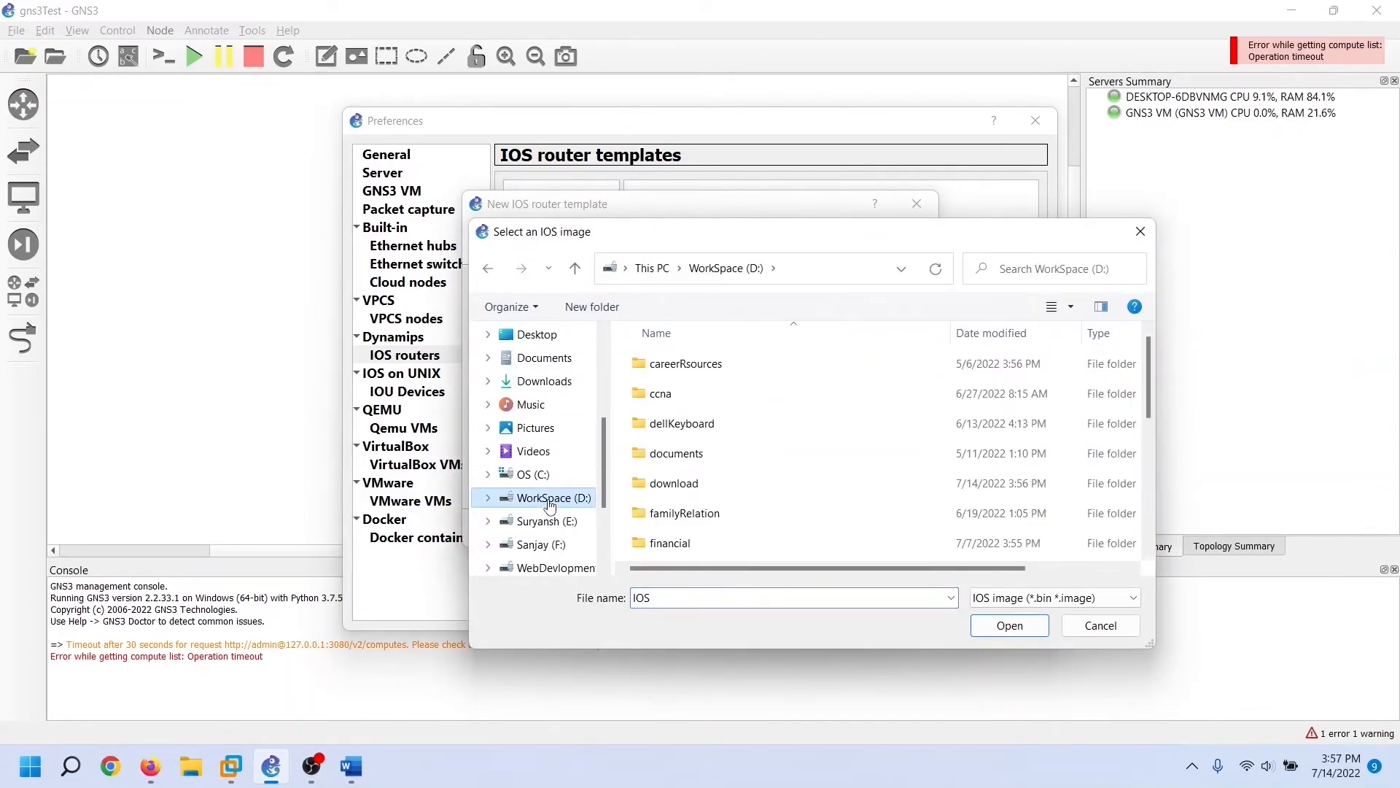
{"action": "left_click", "coordinate": [671, 490]}
{"action": "double_click", "coordinate": [671, 491]}
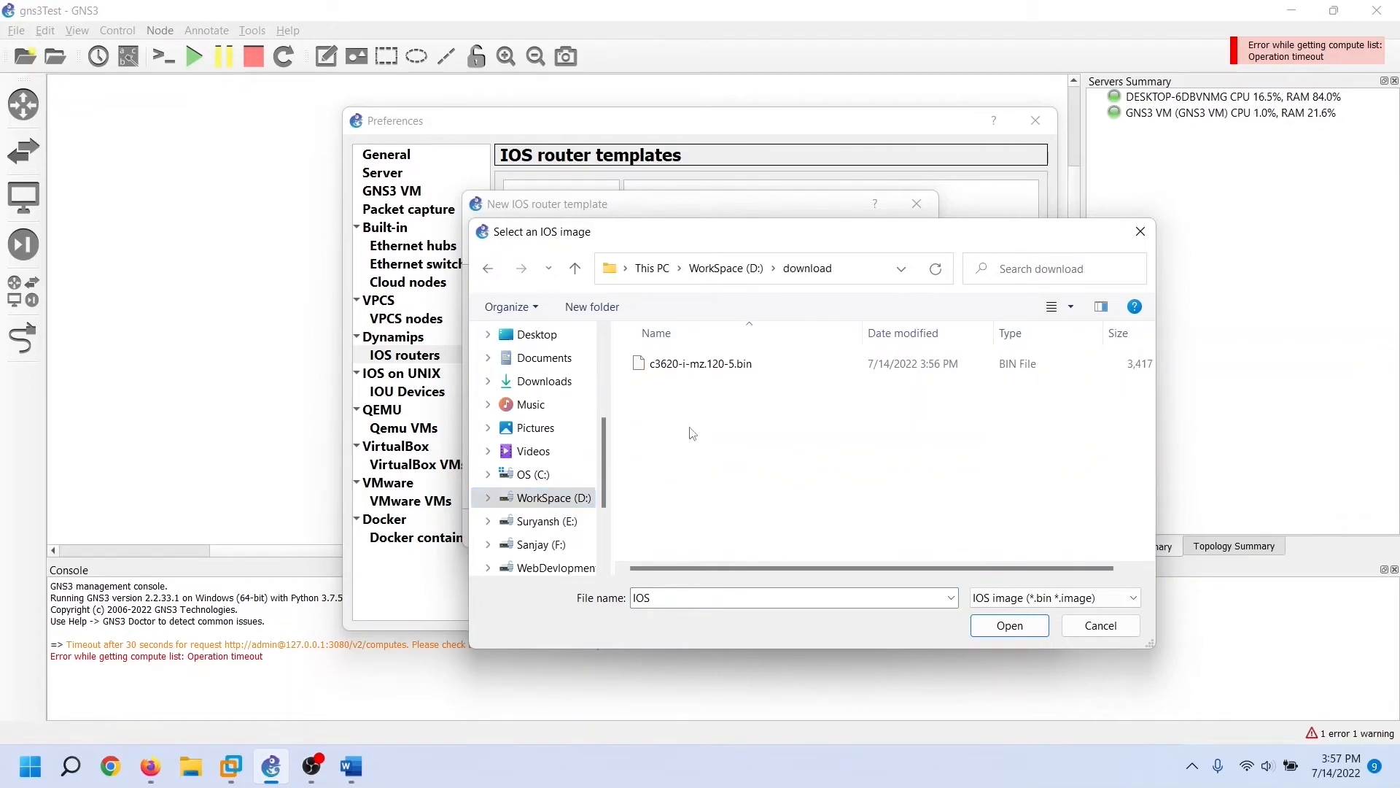
{"action": "left_click", "coordinate": [787, 367]}
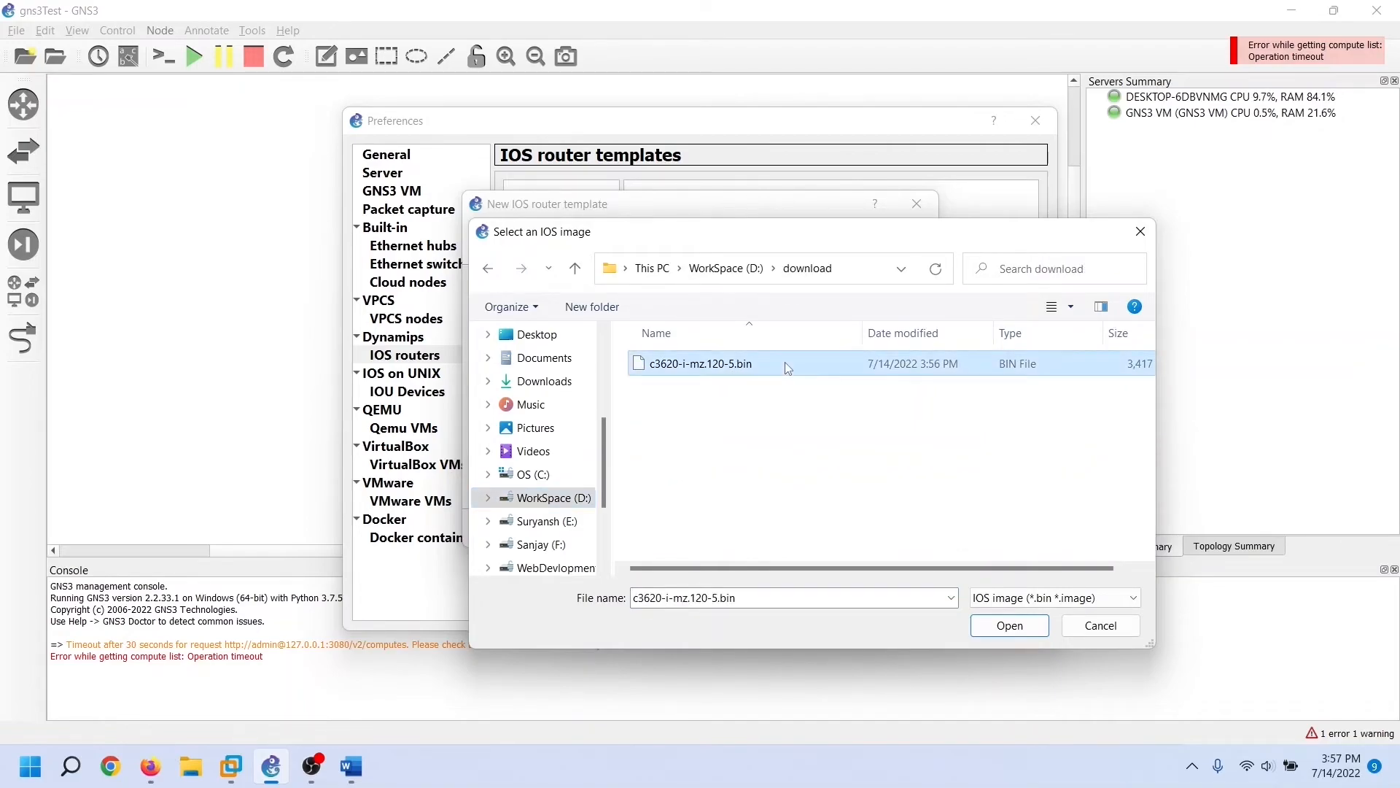
{"action": "left_click", "coordinate": [1029, 632]}
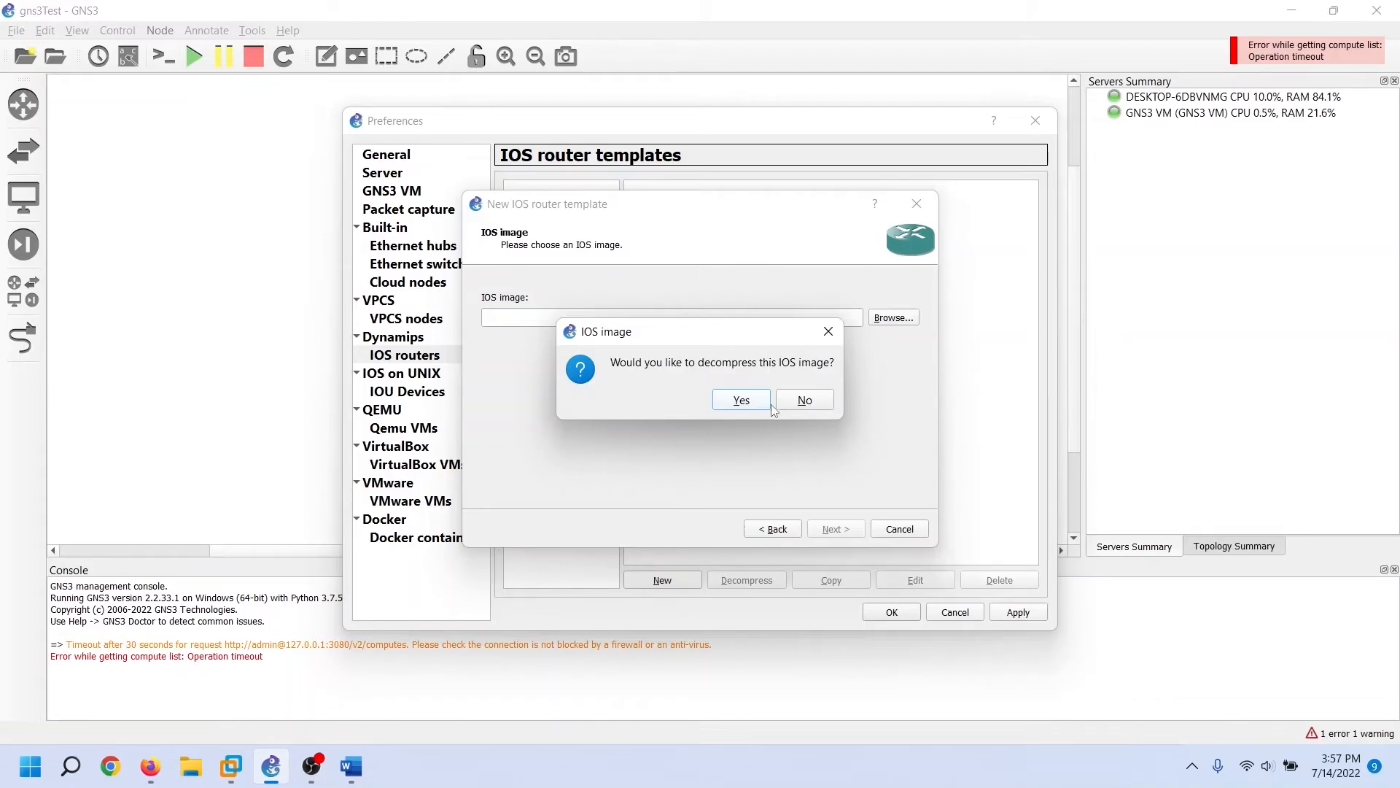
{"action": "left_click", "coordinate": [806, 401]}
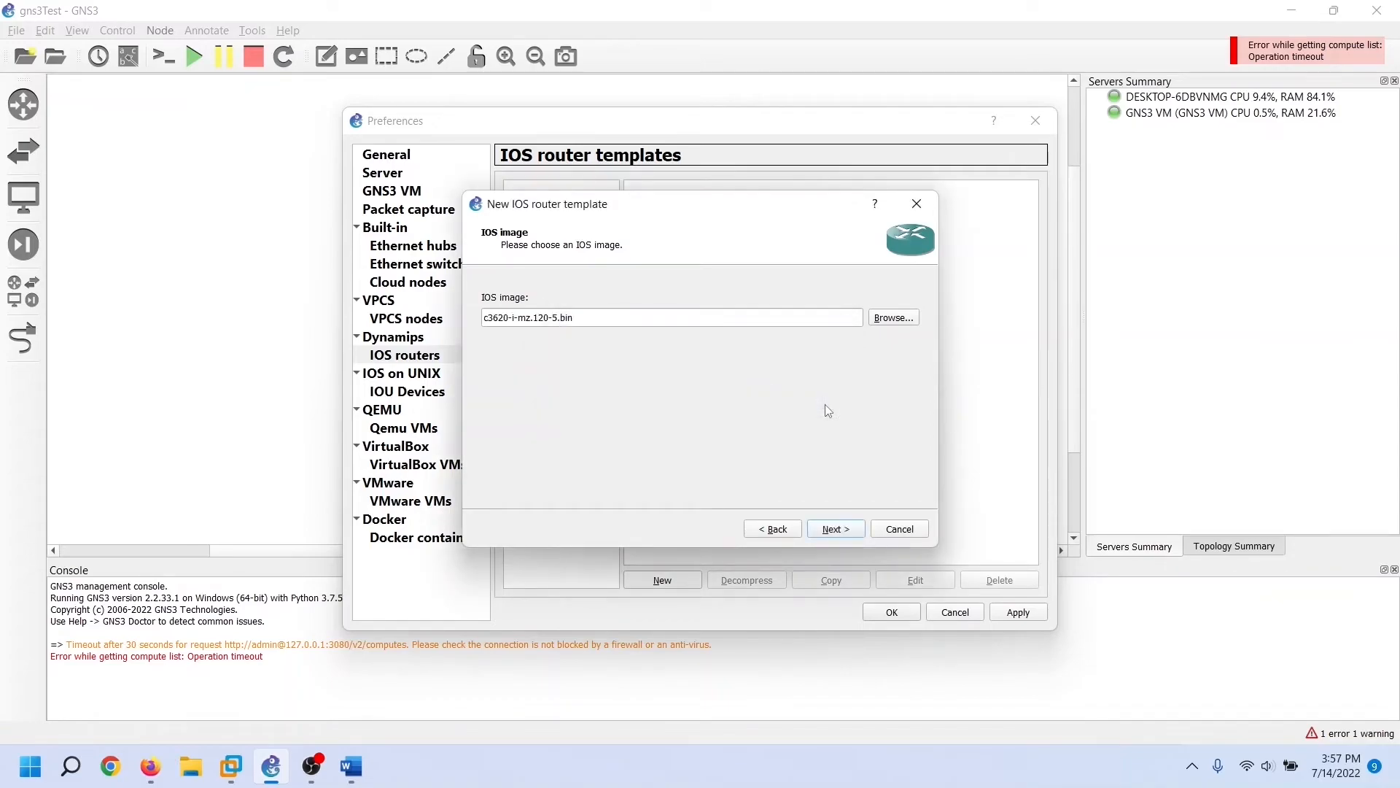
{"action": "left_click", "coordinate": [850, 530]}
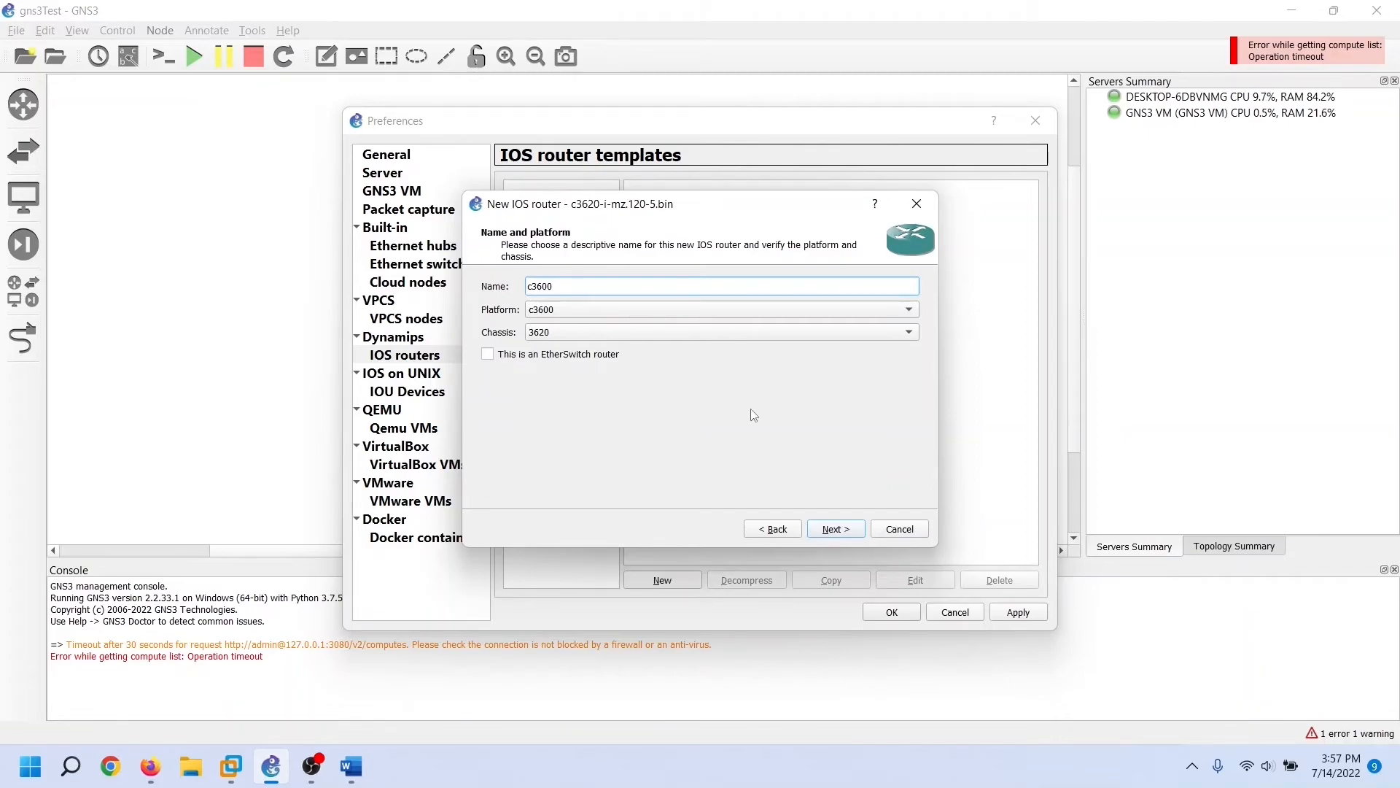
Keep the name c3600 with the 3620 chassis and advance to the Memory page
{"action": "left_click", "coordinate": [841, 334]}
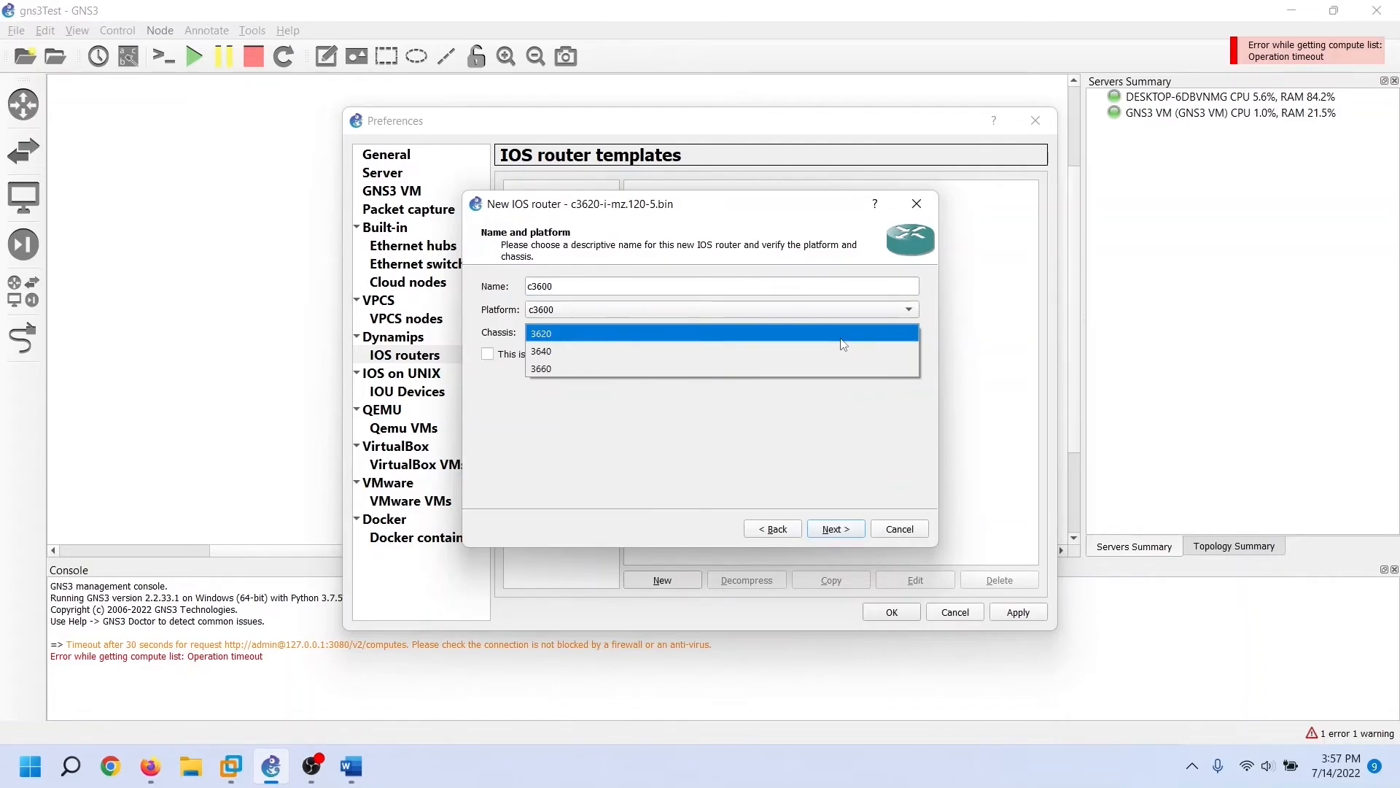
{"action": "left_click", "coordinate": [840, 339]}
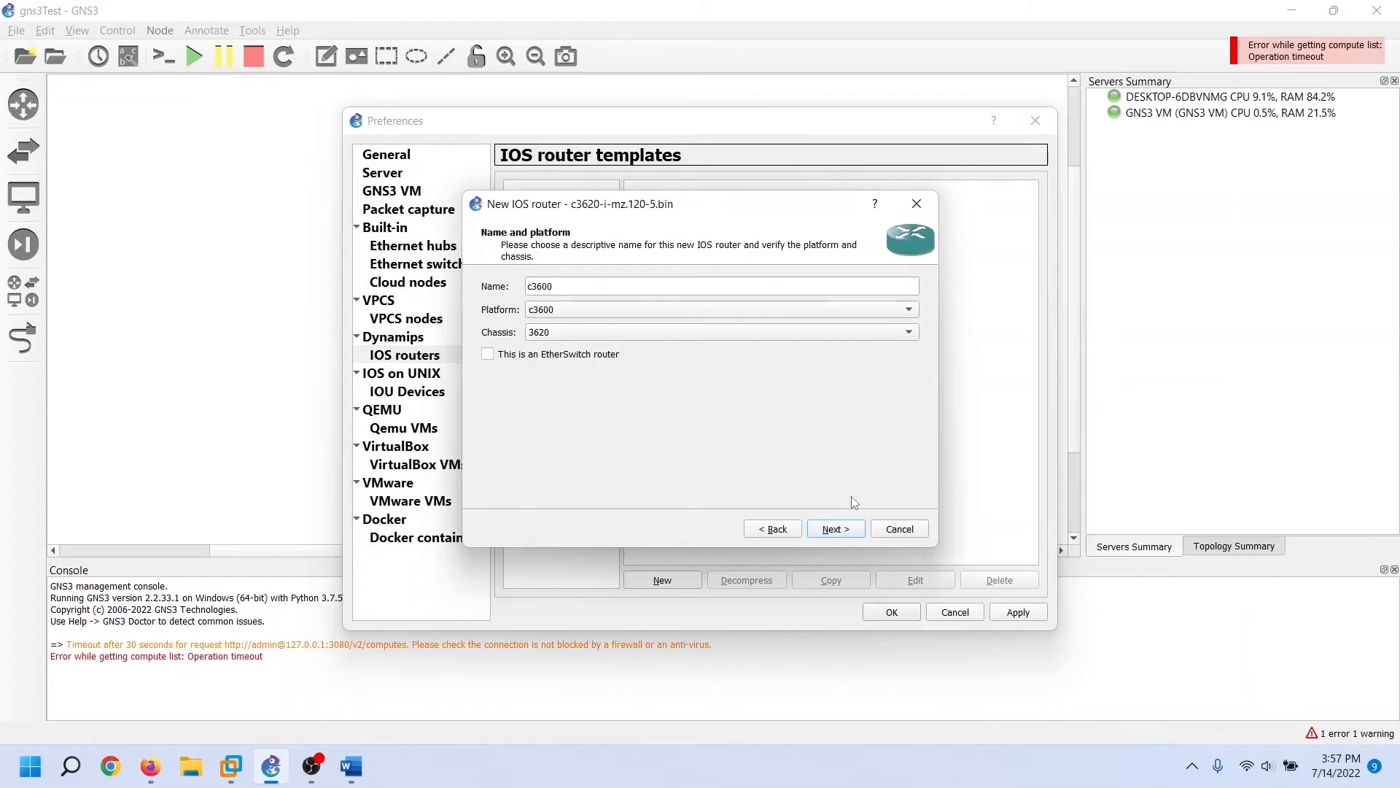
{"action": "left_click", "coordinate": [836, 529]}
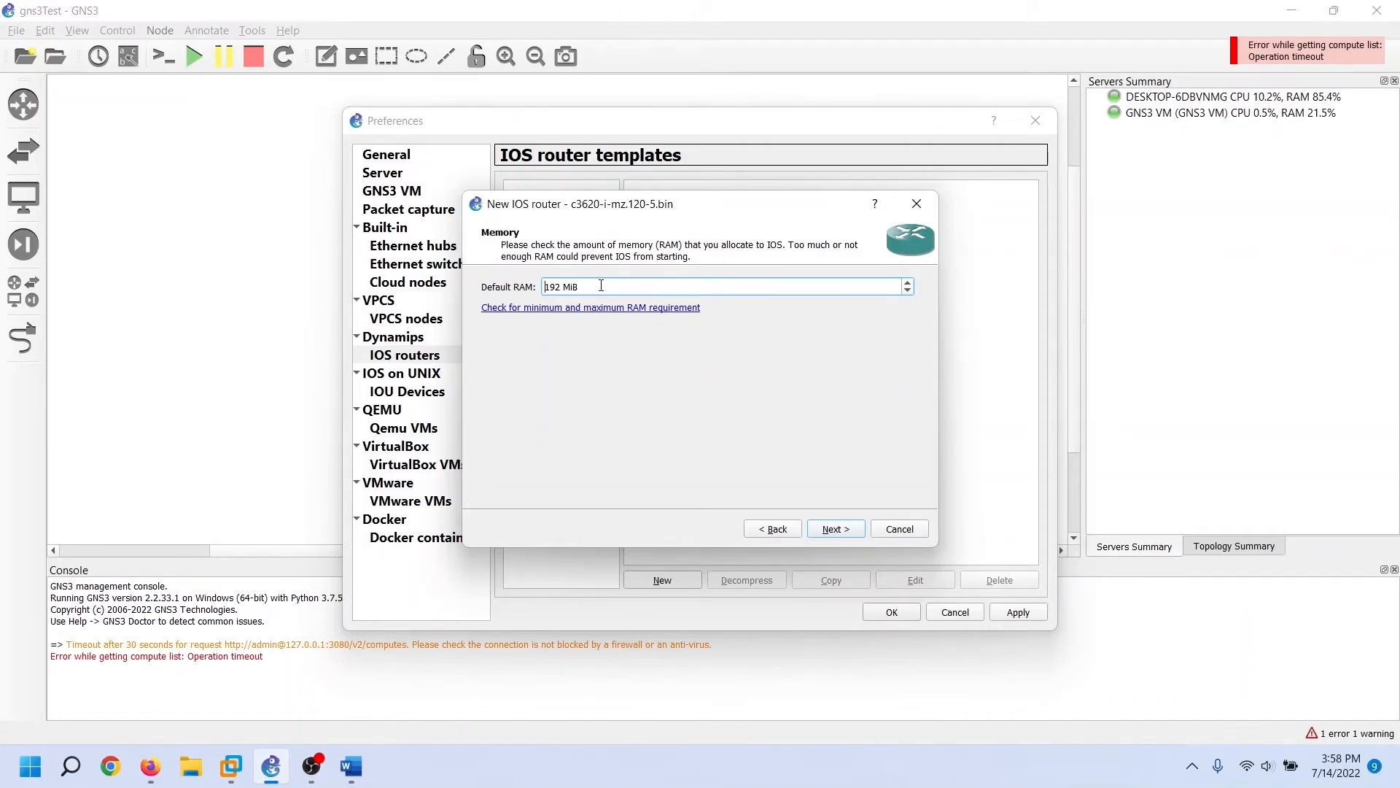
Leave the router's default RAM at 192 MiB
{"action": "left_click", "coordinate": [909, 290]}
{"action": "left_click", "coordinate": [909, 284]}
{"action": "left_click", "coordinate": [838, 290]}
{"action": "left_click", "coordinate": [855, 534]}
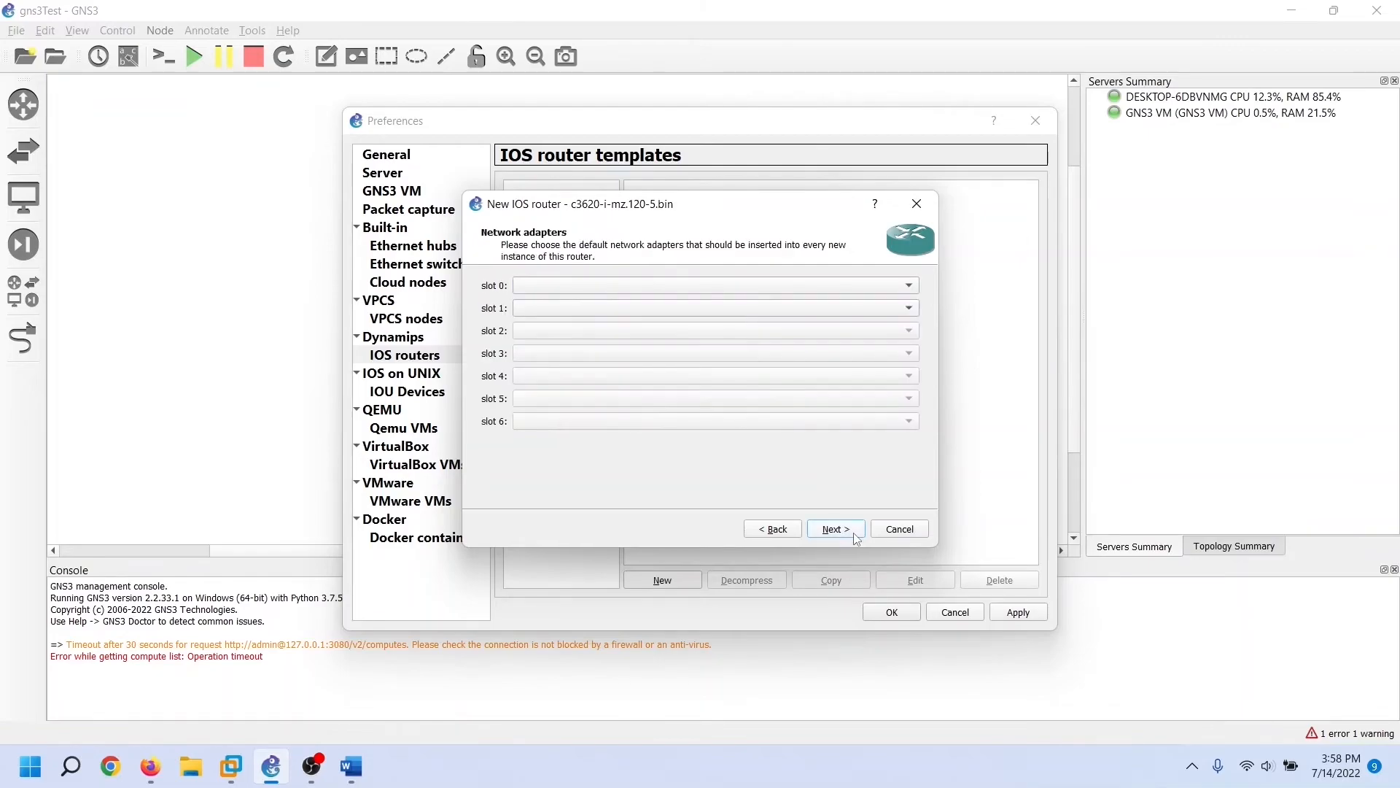
Put an NM-4E adapter in slot 0 and an NM-16ESW adapter in slot 1
{"action": "left_click", "coordinate": [906, 292]}
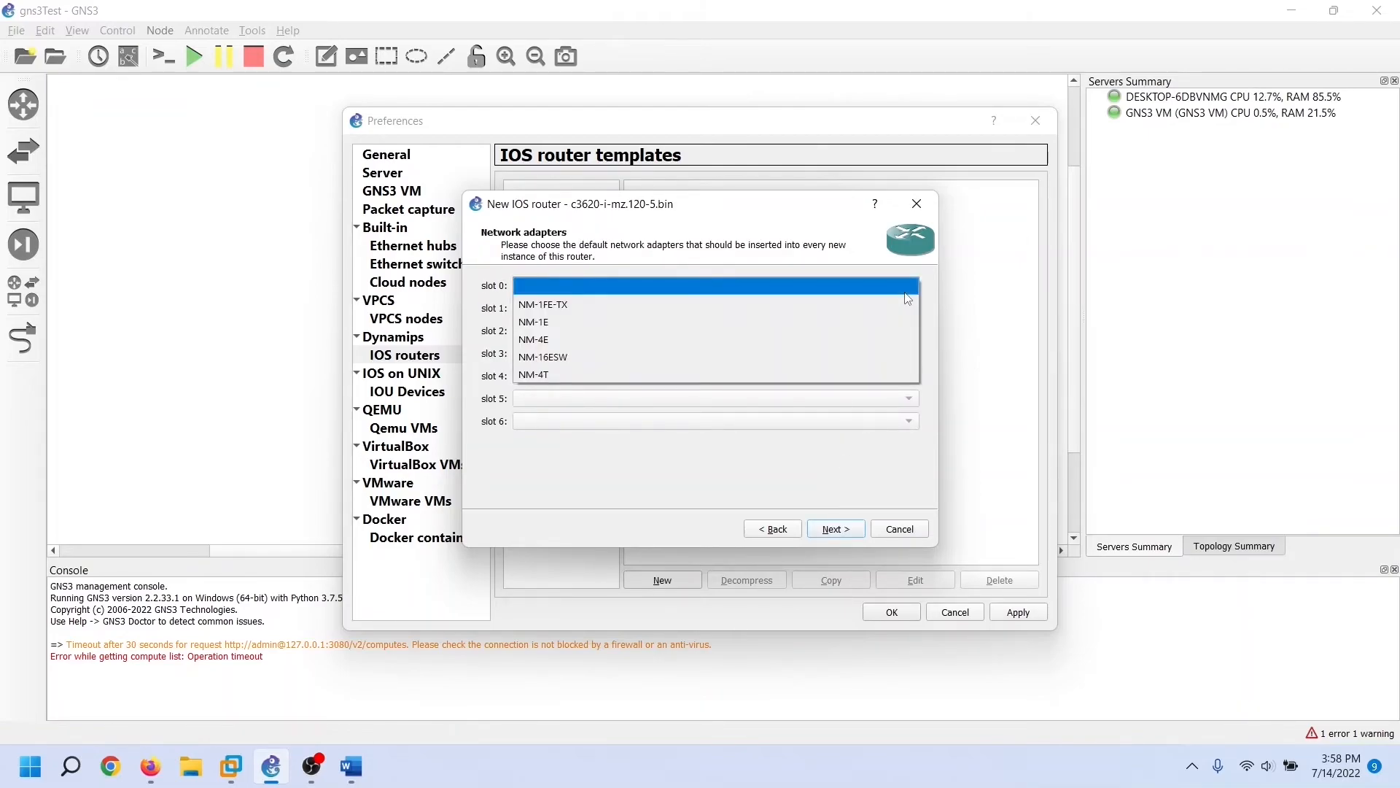
{"action": "left_click", "coordinate": [906, 292]}
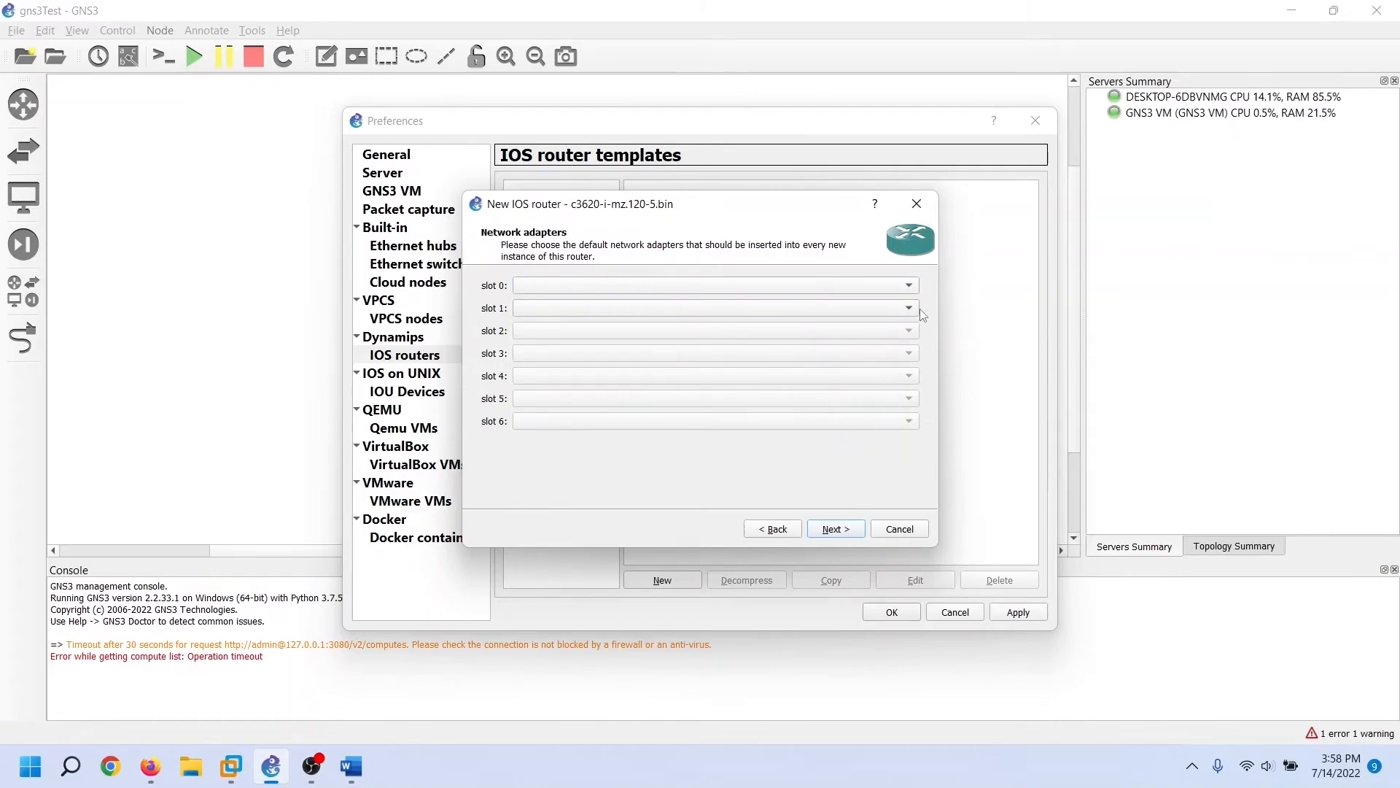
{"action": "left_click", "coordinate": [914, 291]}
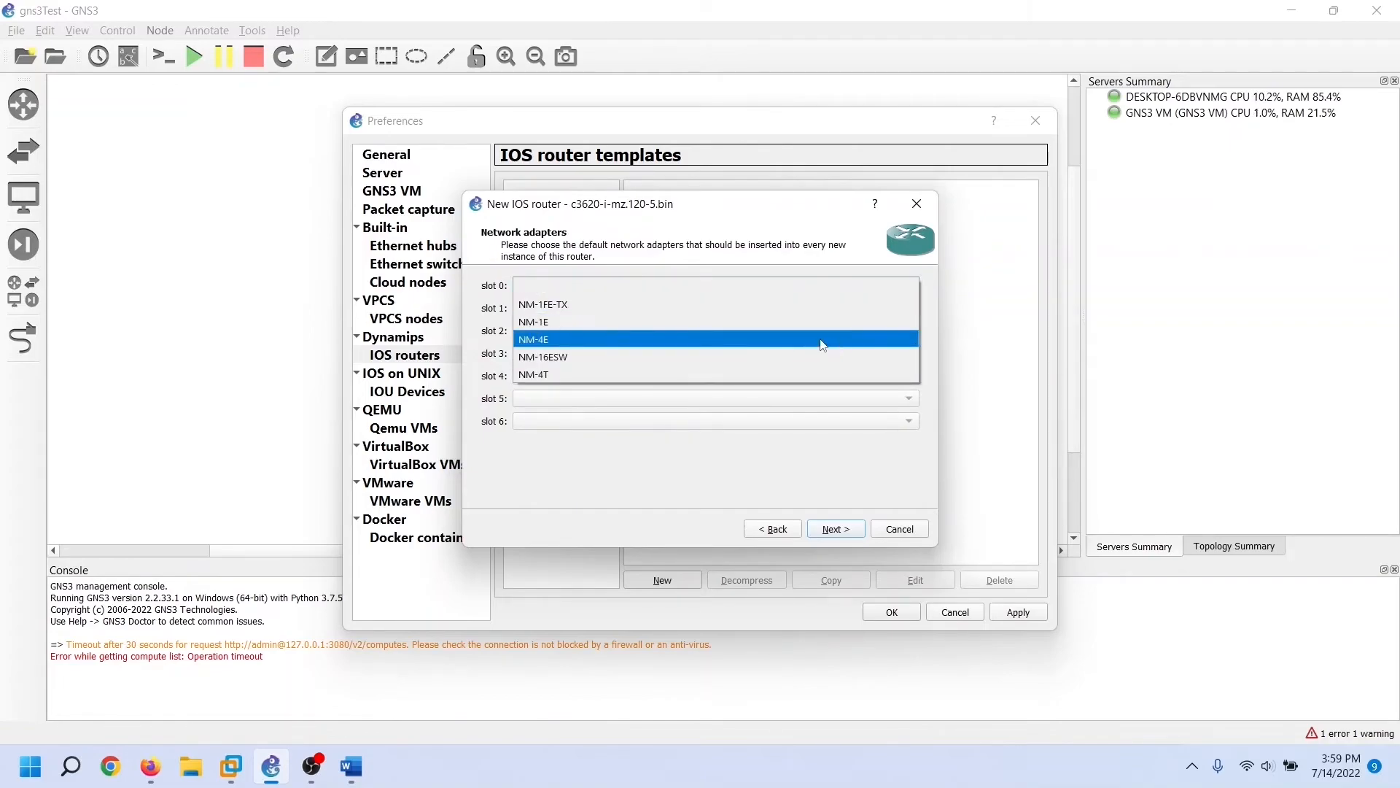
{"action": "left_click", "coordinate": [822, 345]}
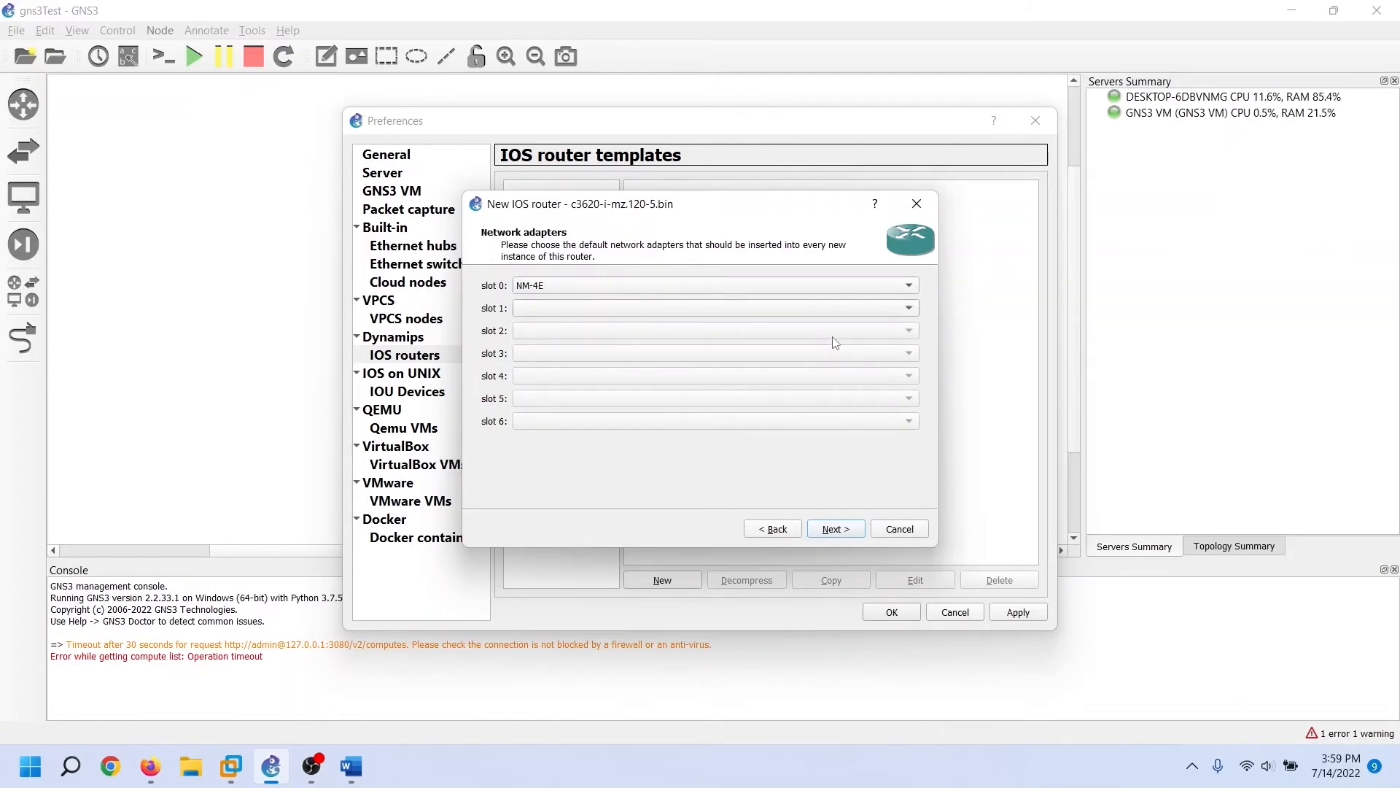
{"action": "left_click", "coordinate": [913, 320]}
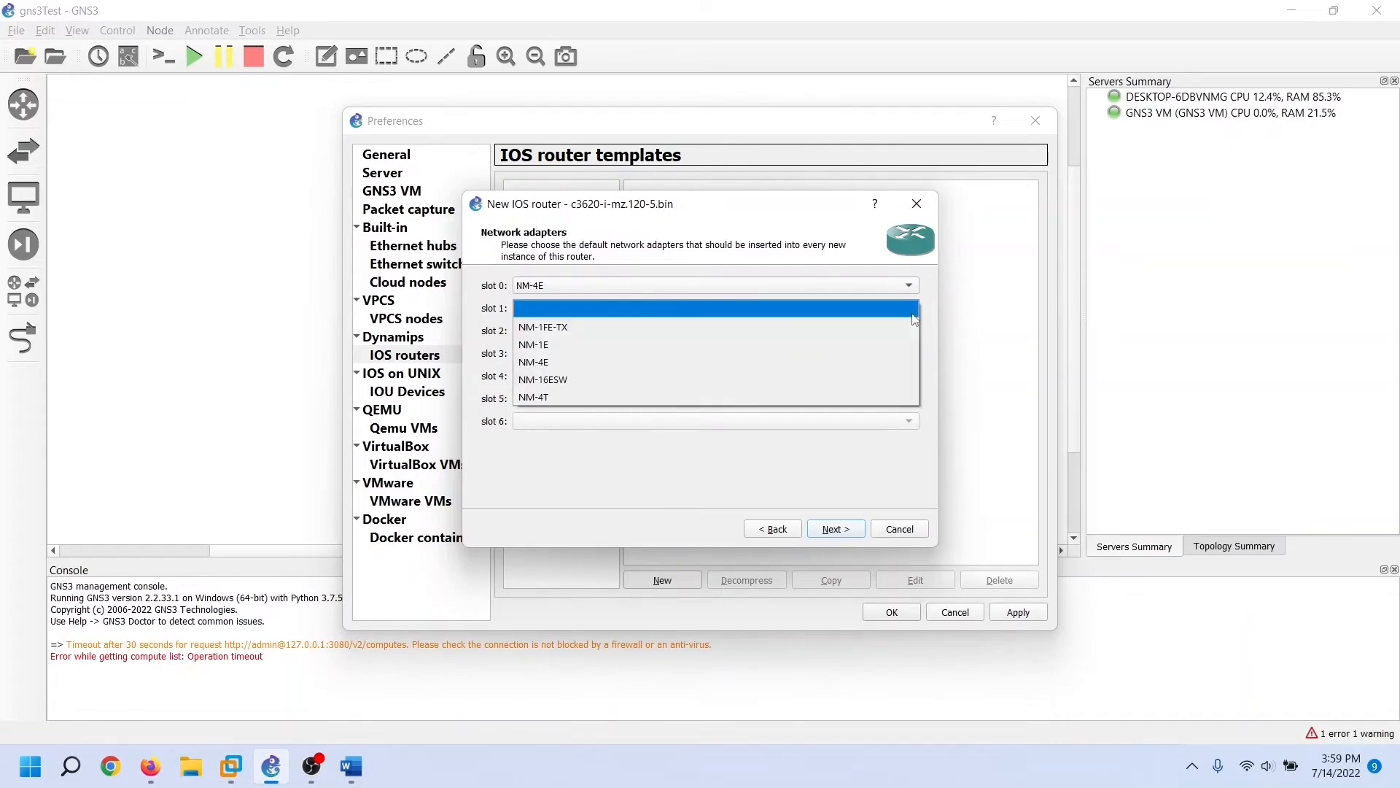
{"action": "left_click", "coordinate": [836, 381]}
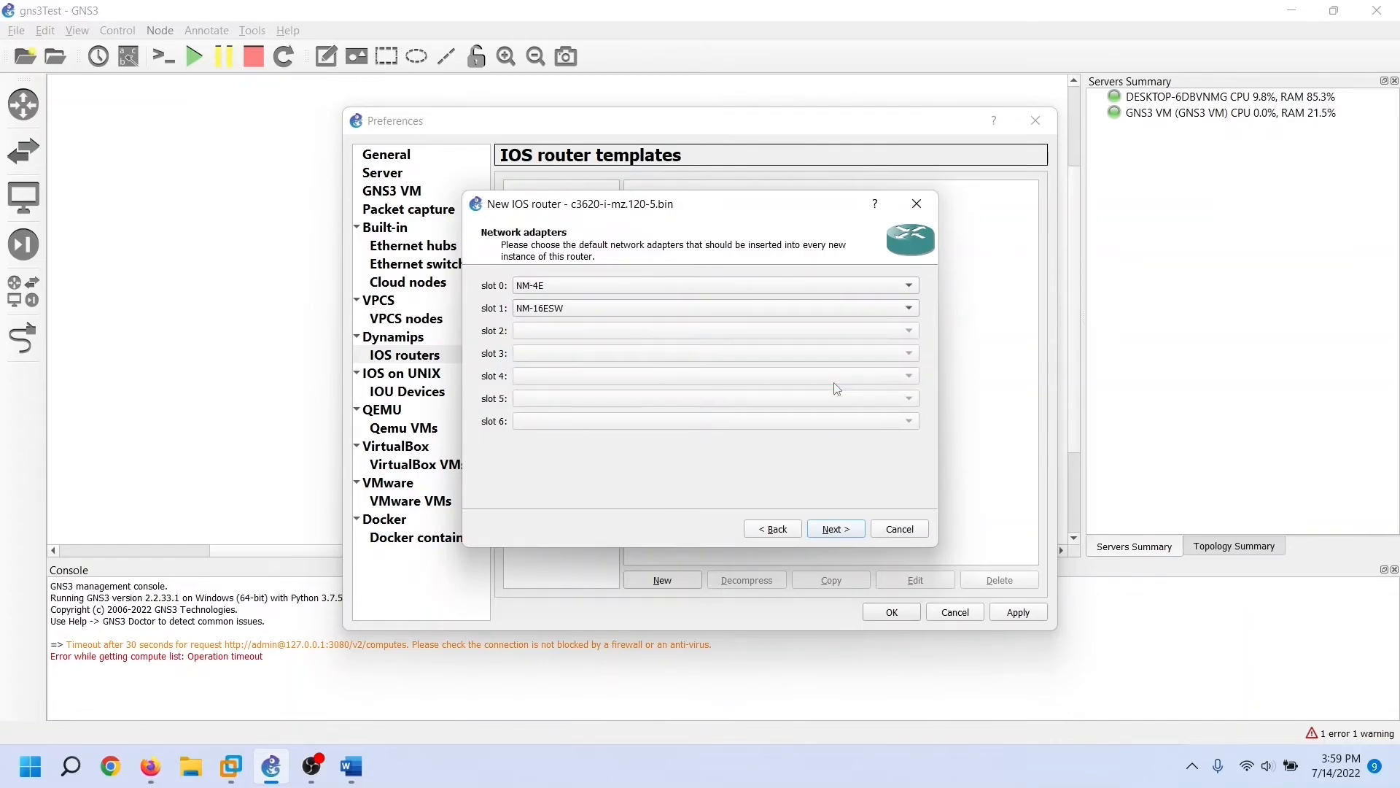
{"action": "left_click", "coordinate": [862, 537]}
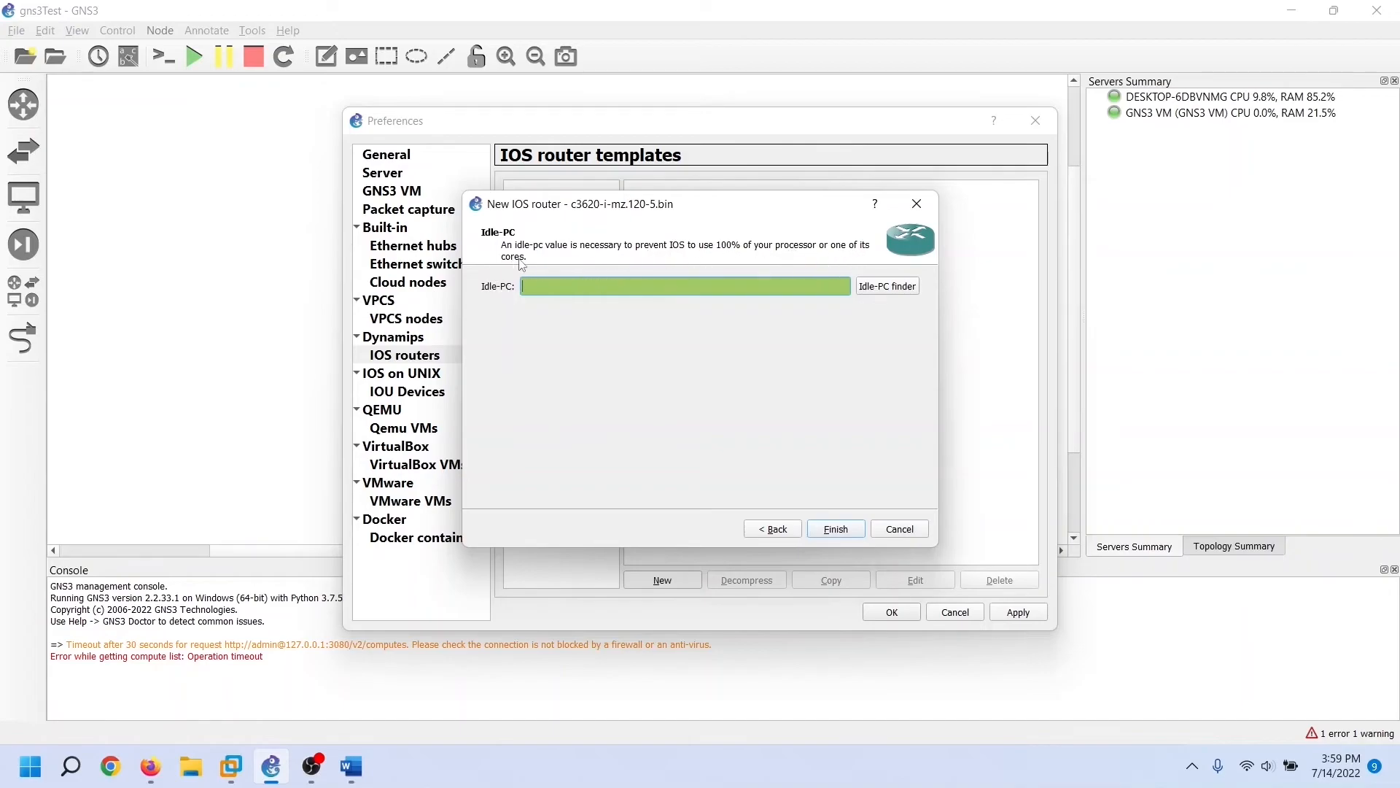
Run Idle-PC finder, accept that no value was found, and finish the c3600 template
{"action": "left_click", "coordinate": [892, 291]}
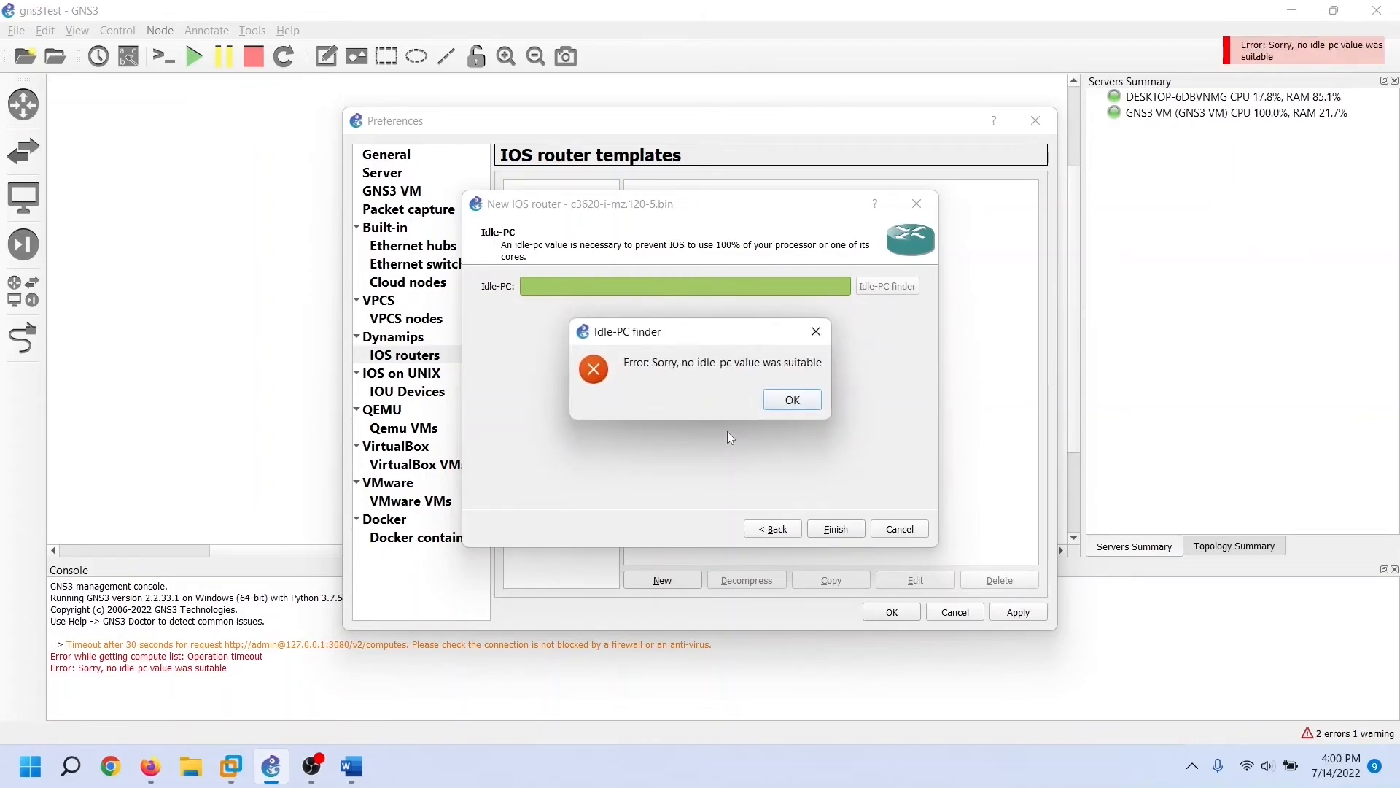
{"action": "left_click", "coordinate": [803, 401]}
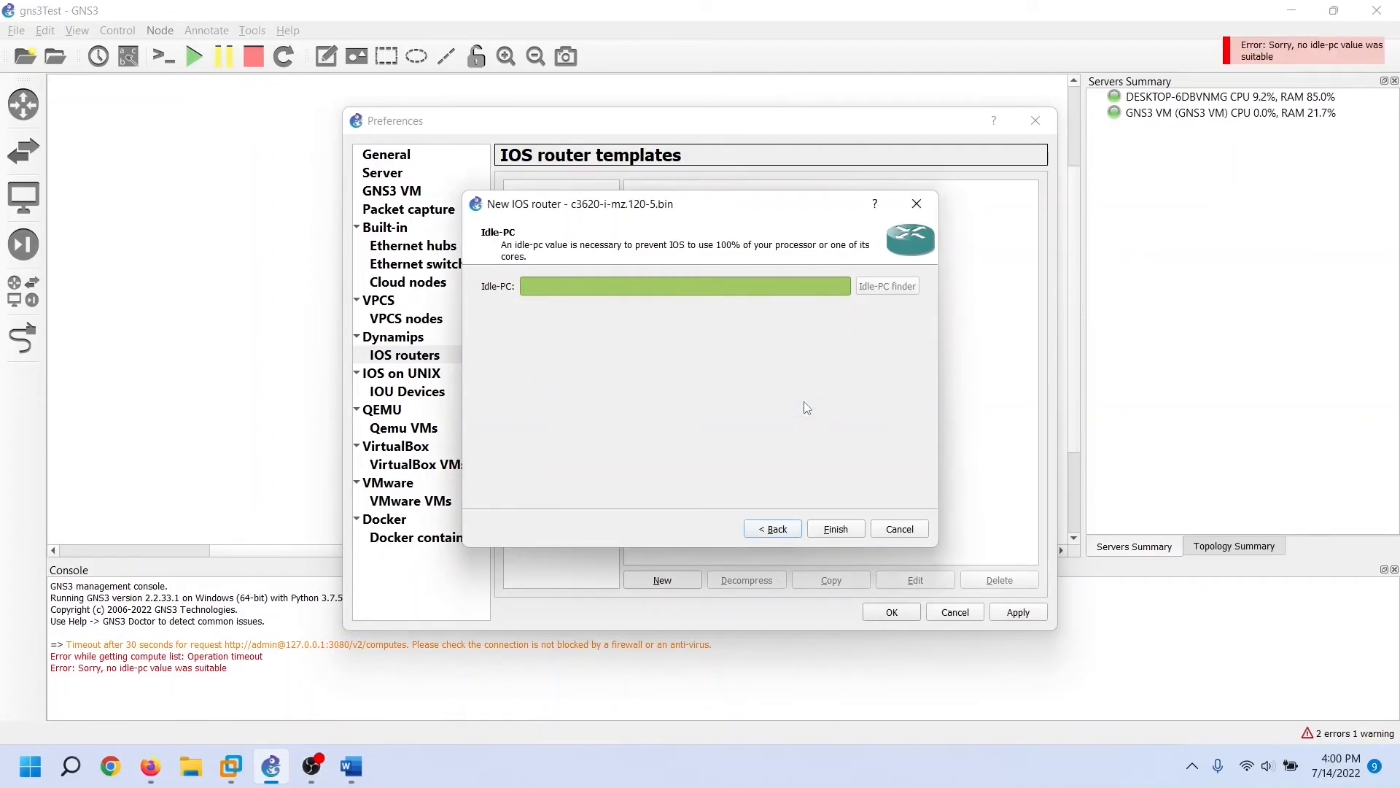
{"action": "left_click", "coordinate": [847, 535]}
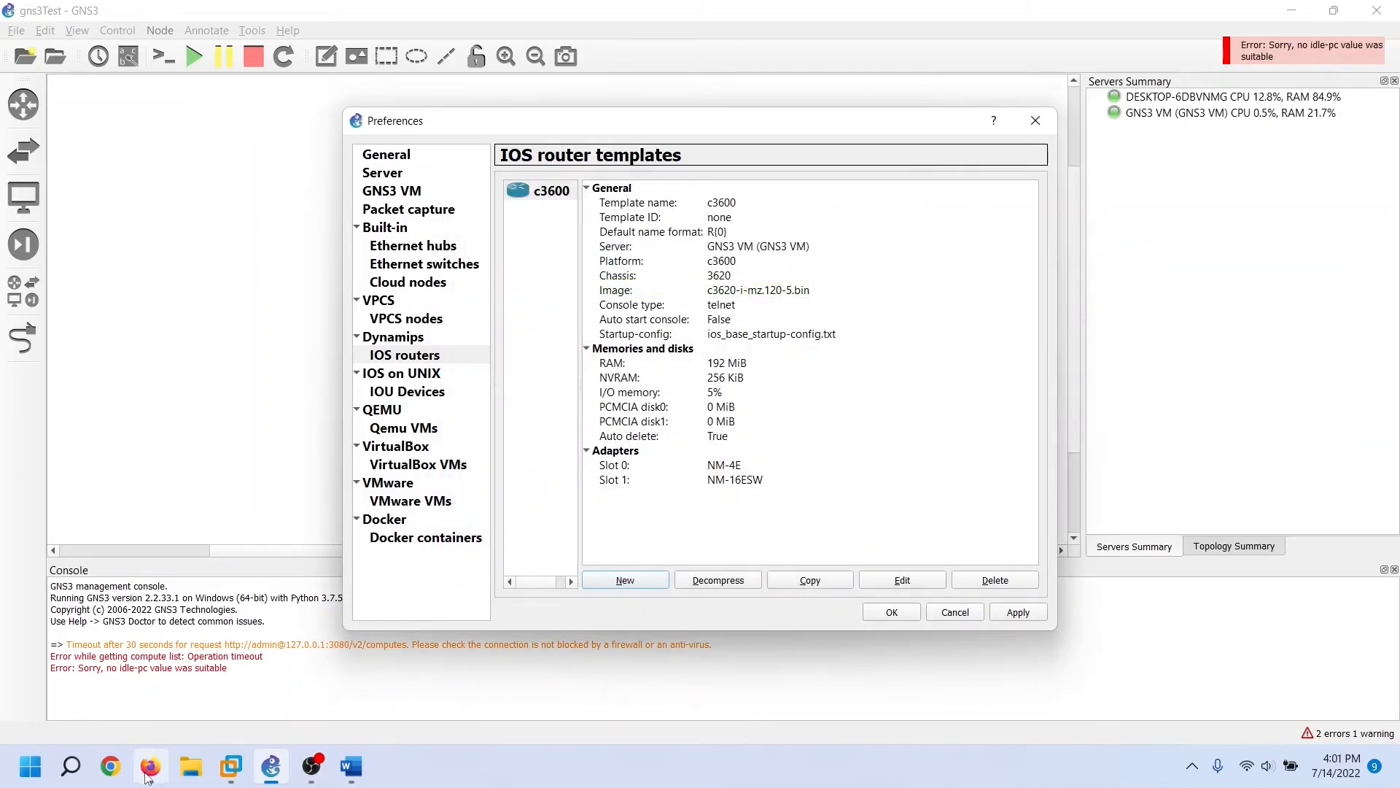
{"action": "left_click", "coordinate": [150, 766]}
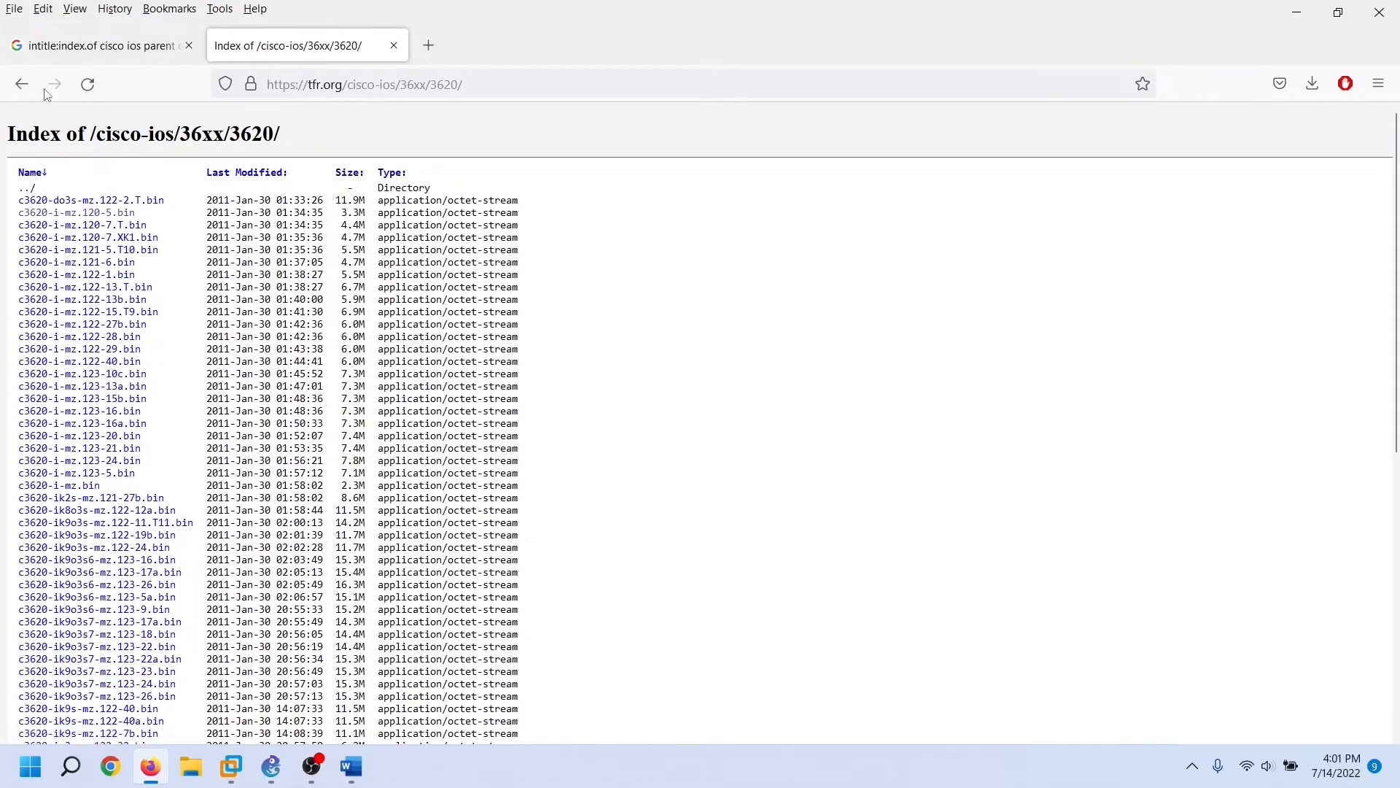
Download c7200-a3jk9s-mz.124-25.bin from the 7200 folder of the Cisco IOS index, then return to GNS3
{"action": "left_click", "coordinate": [22, 84]}
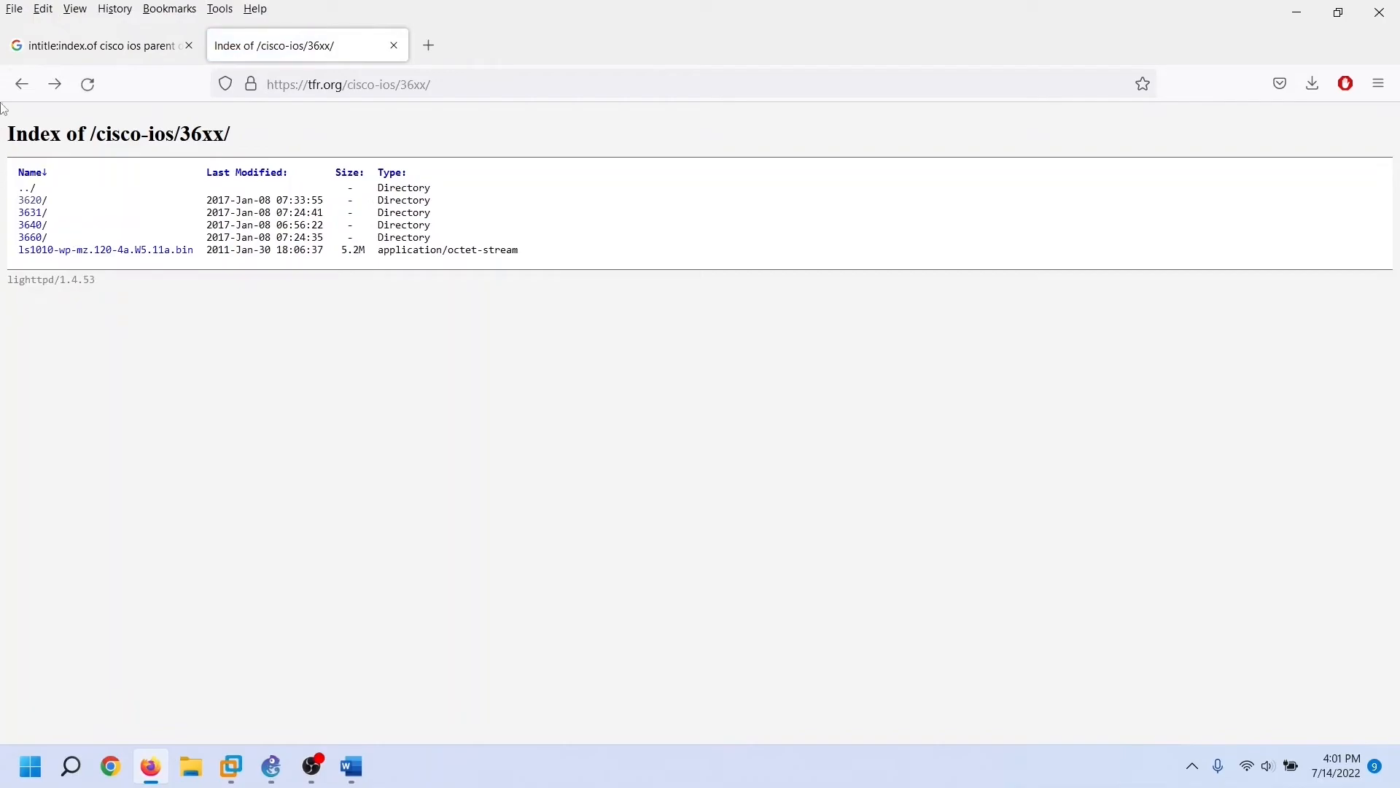
{"action": "left_click", "coordinate": [21, 84]}
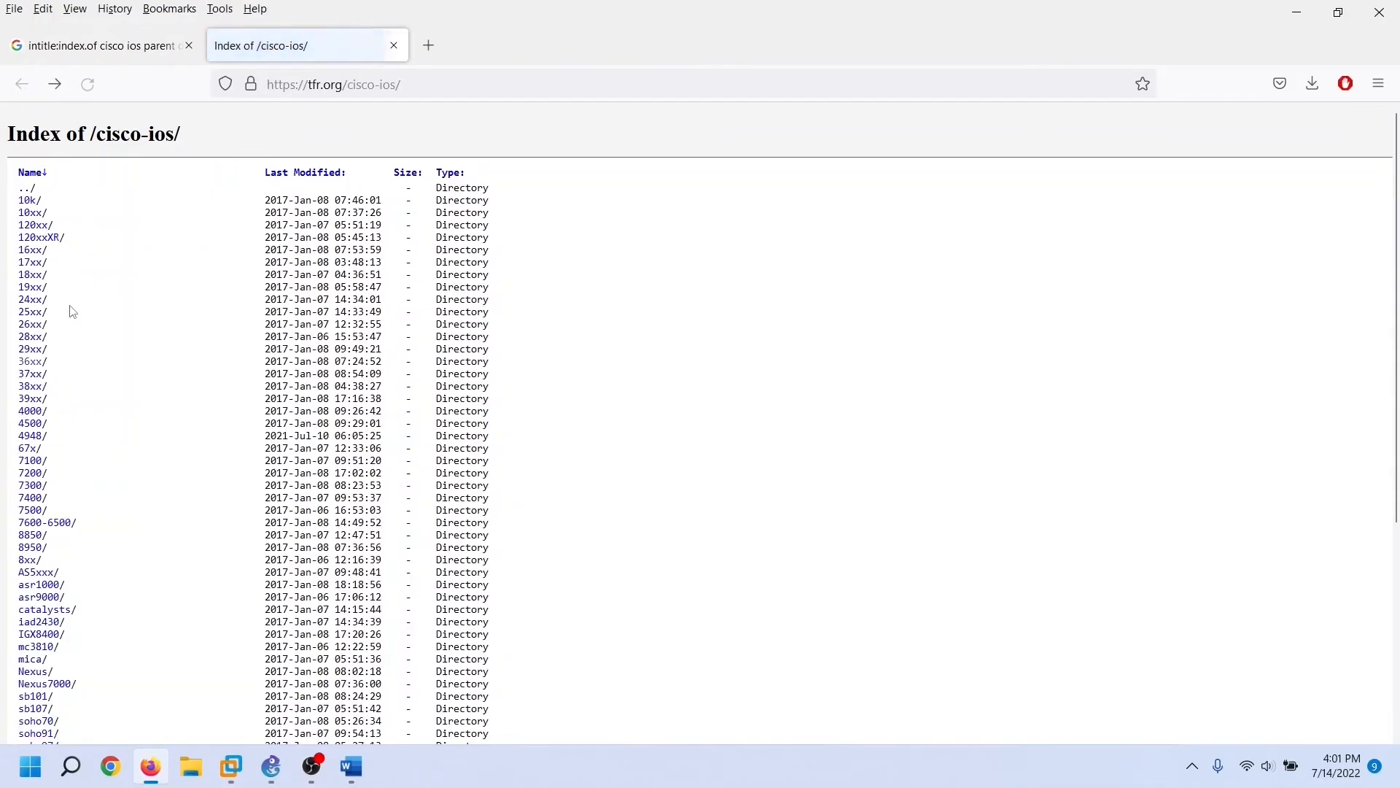
{"action": "left_click", "coordinate": [31, 476]}
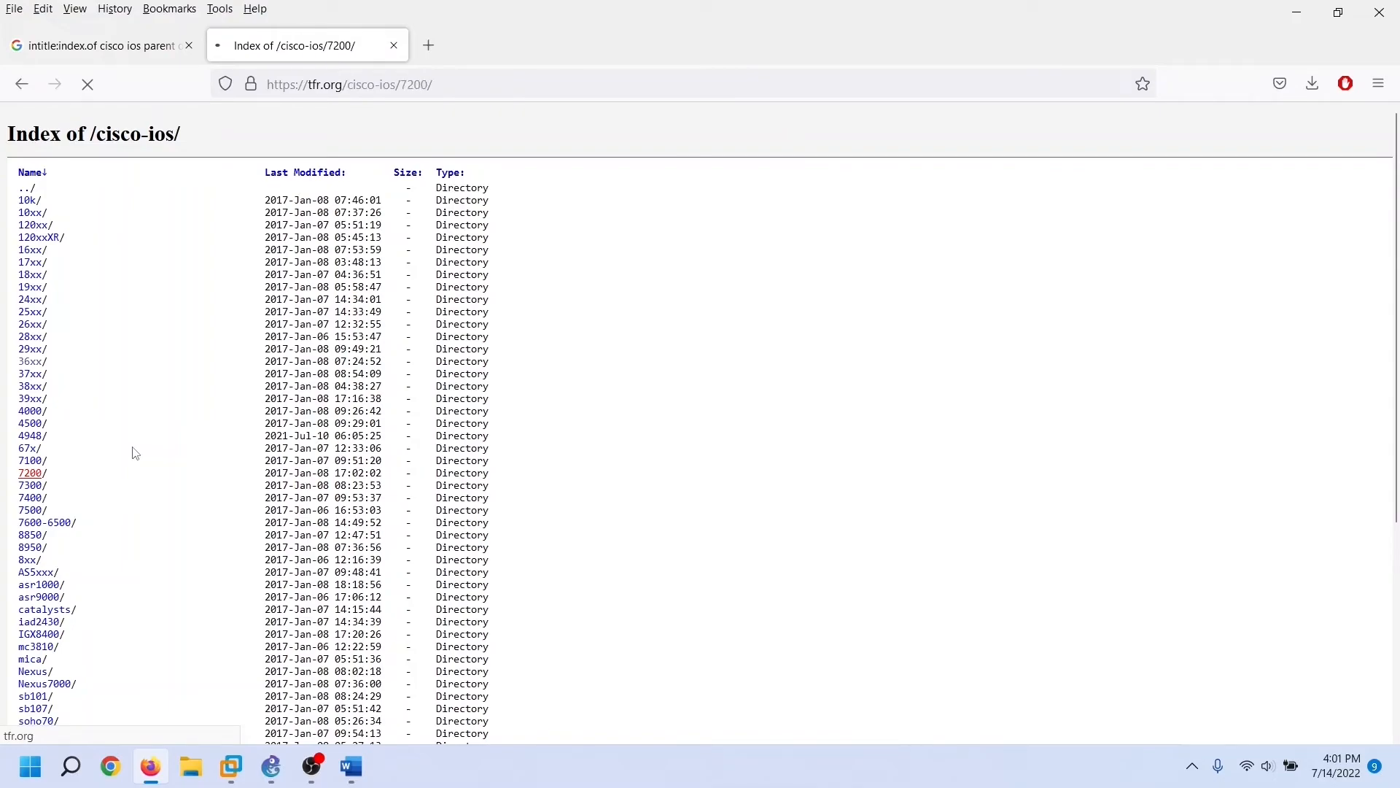
{"action": "left_click", "coordinate": [111, 314]}
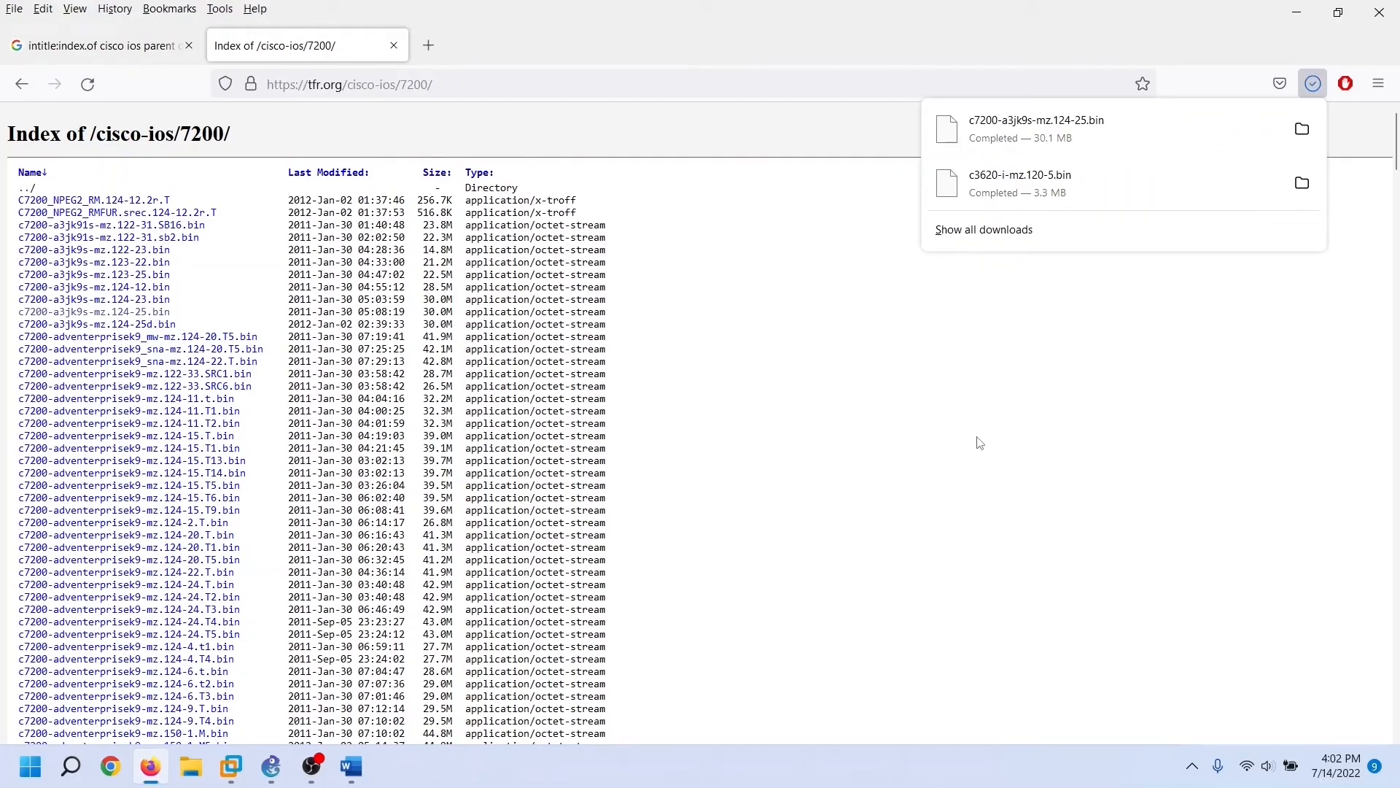
{"action": "left_click", "coordinate": [276, 779]}
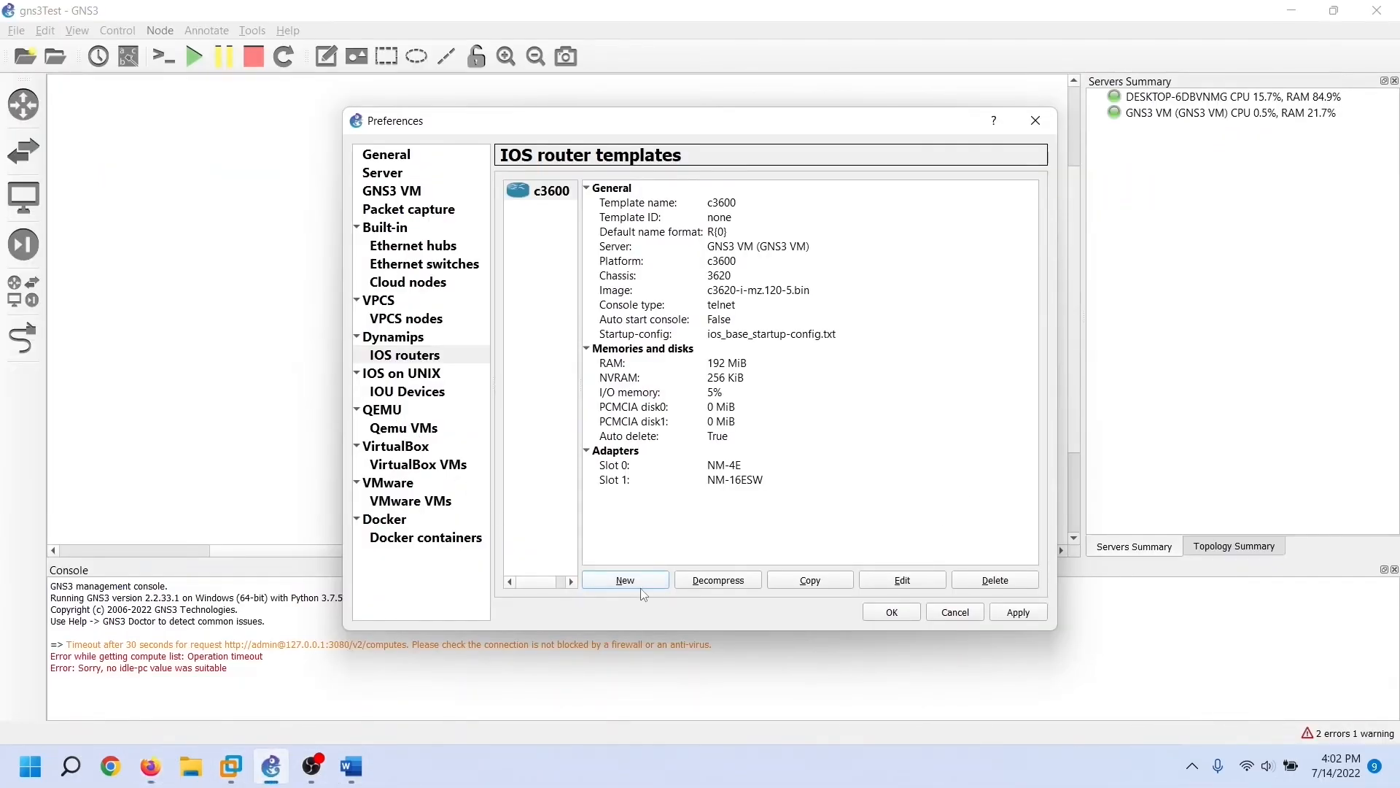
Add a new GNS3 VM IOS router from c7200-a3jk9s-mz.124-25.bin, decompressed, named c7200 on the c7200 platform
{"action": "left_click", "coordinate": [641, 588]}
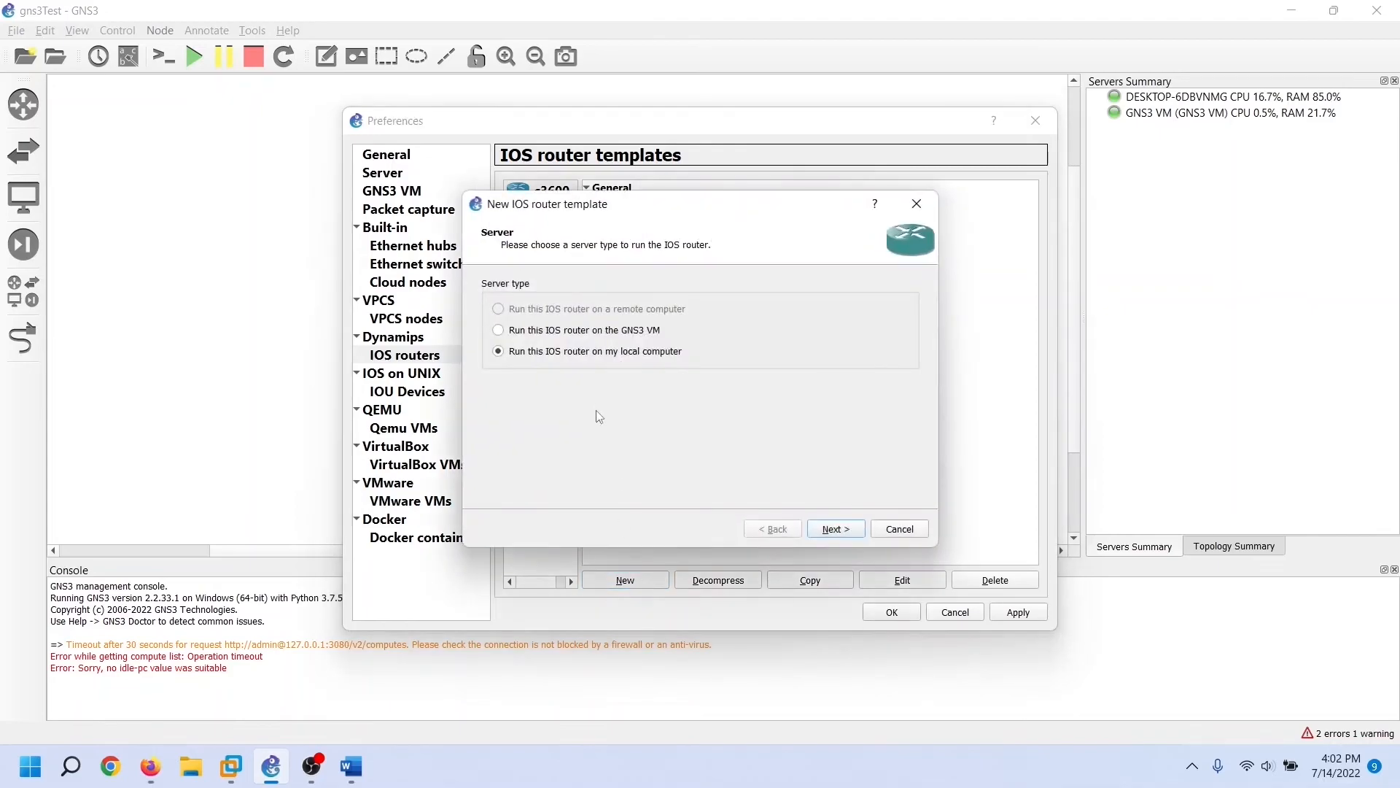
{"action": "left_click", "coordinate": [503, 332]}
{"action": "left_click", "coordinate": [836, 529]}
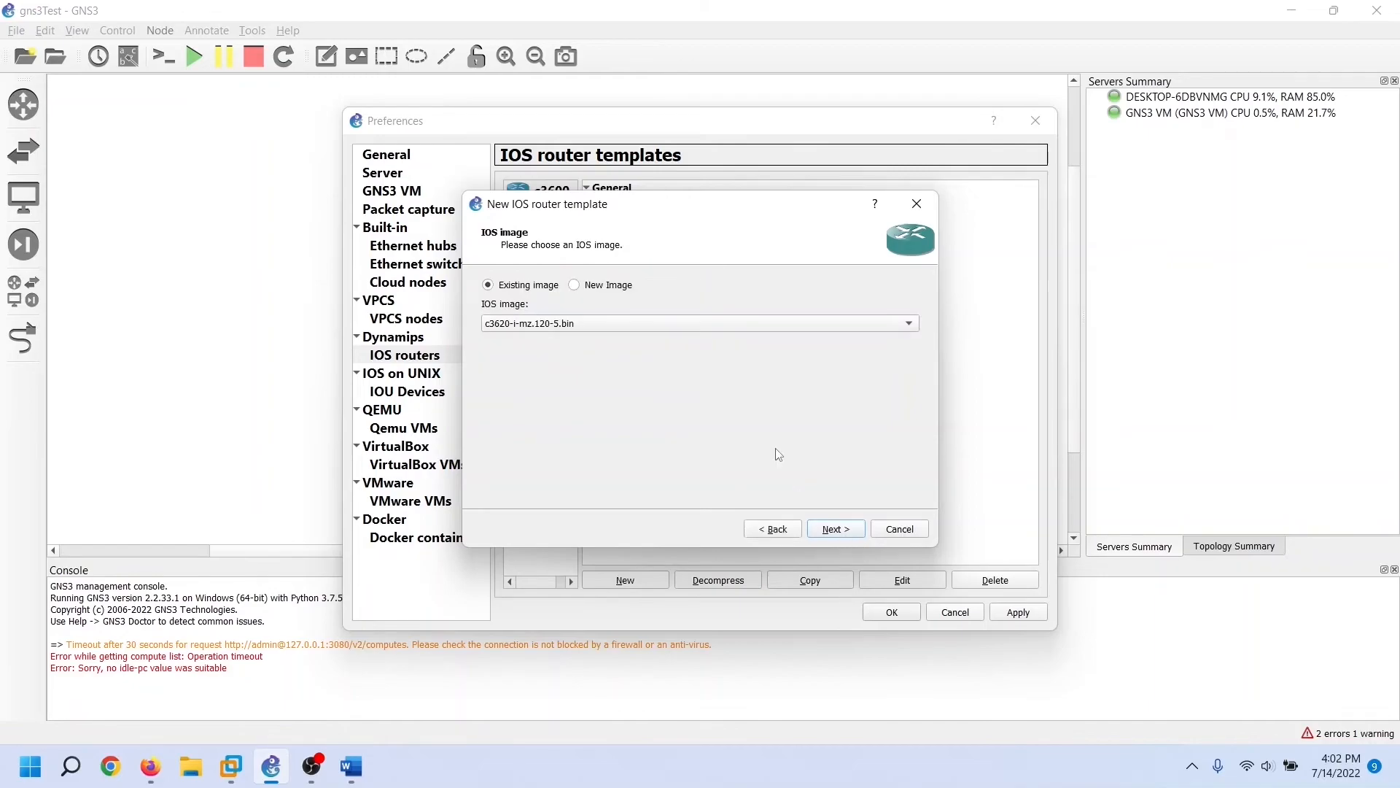
{"action": "left_click", "coordinate": [574, 286]}
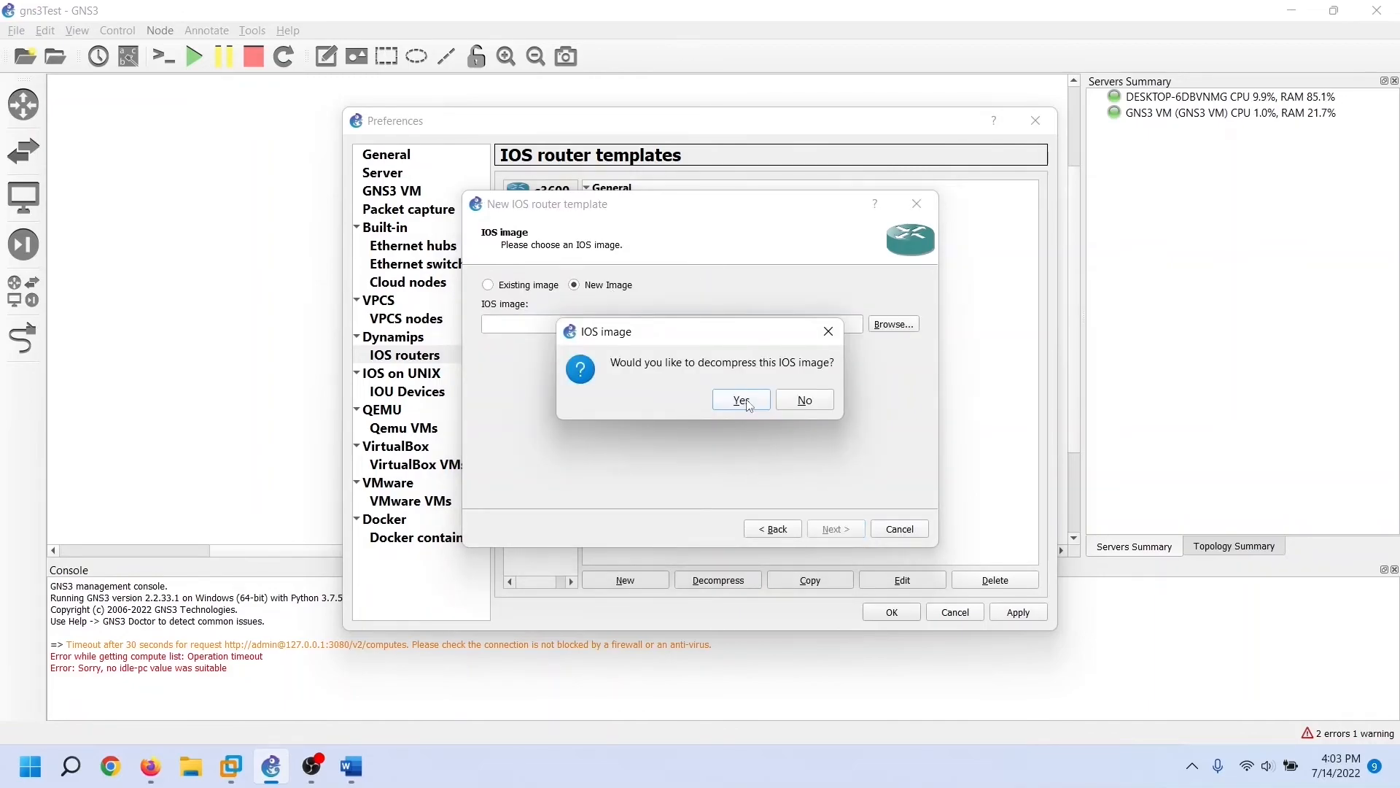
{"action": "left_click", "coordinate": [742, 401]}
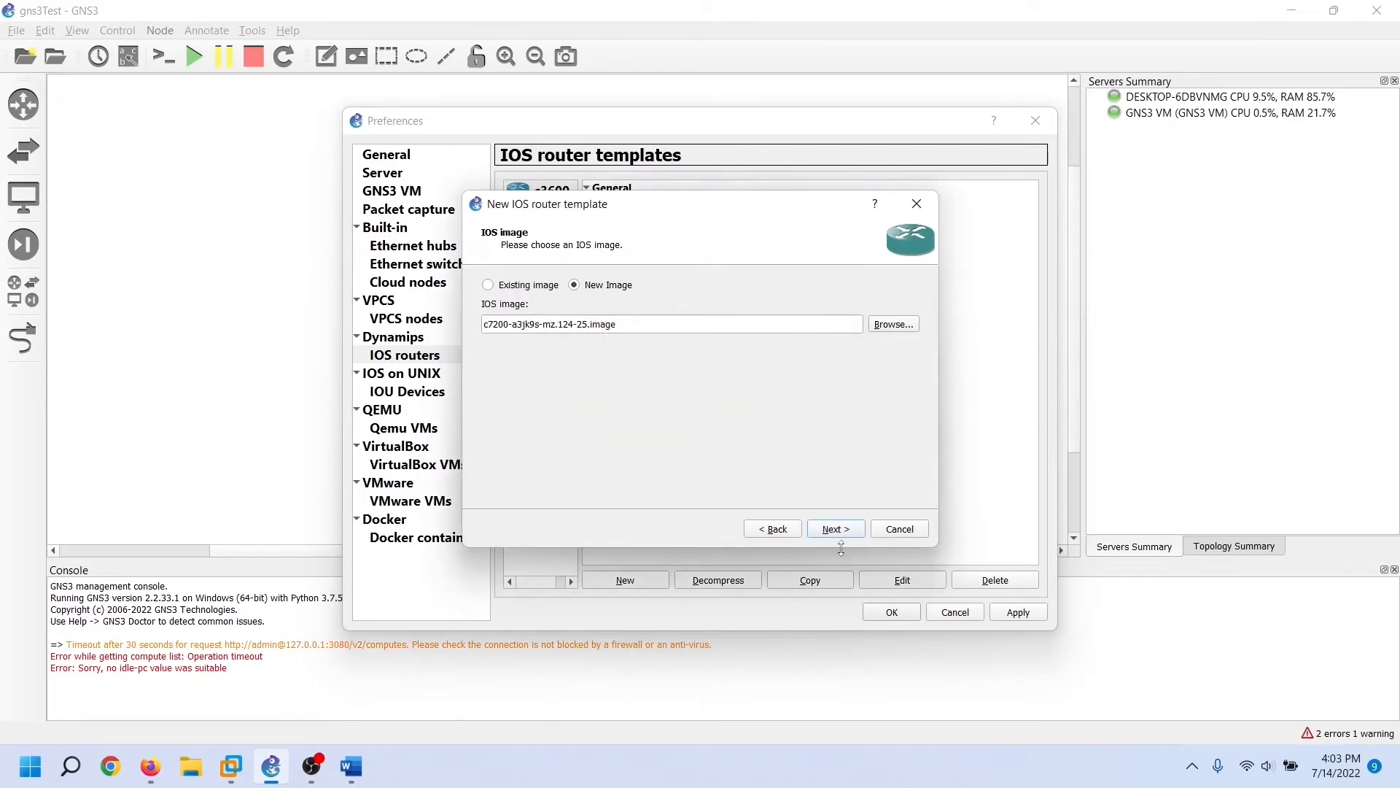
{"action": "left_click", "coordinate": [857, 532]}
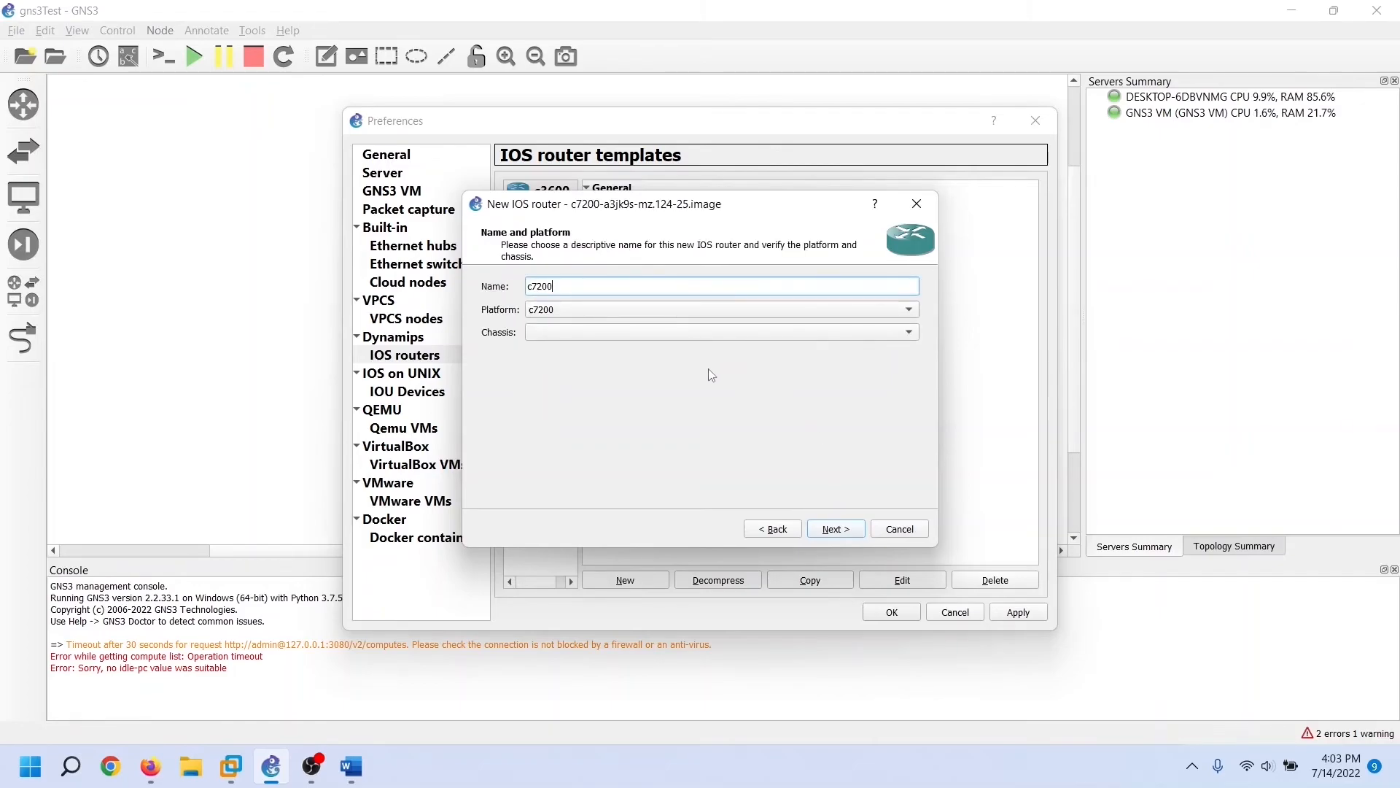
{"action": "left_click", "coordinate": [855, 531]}
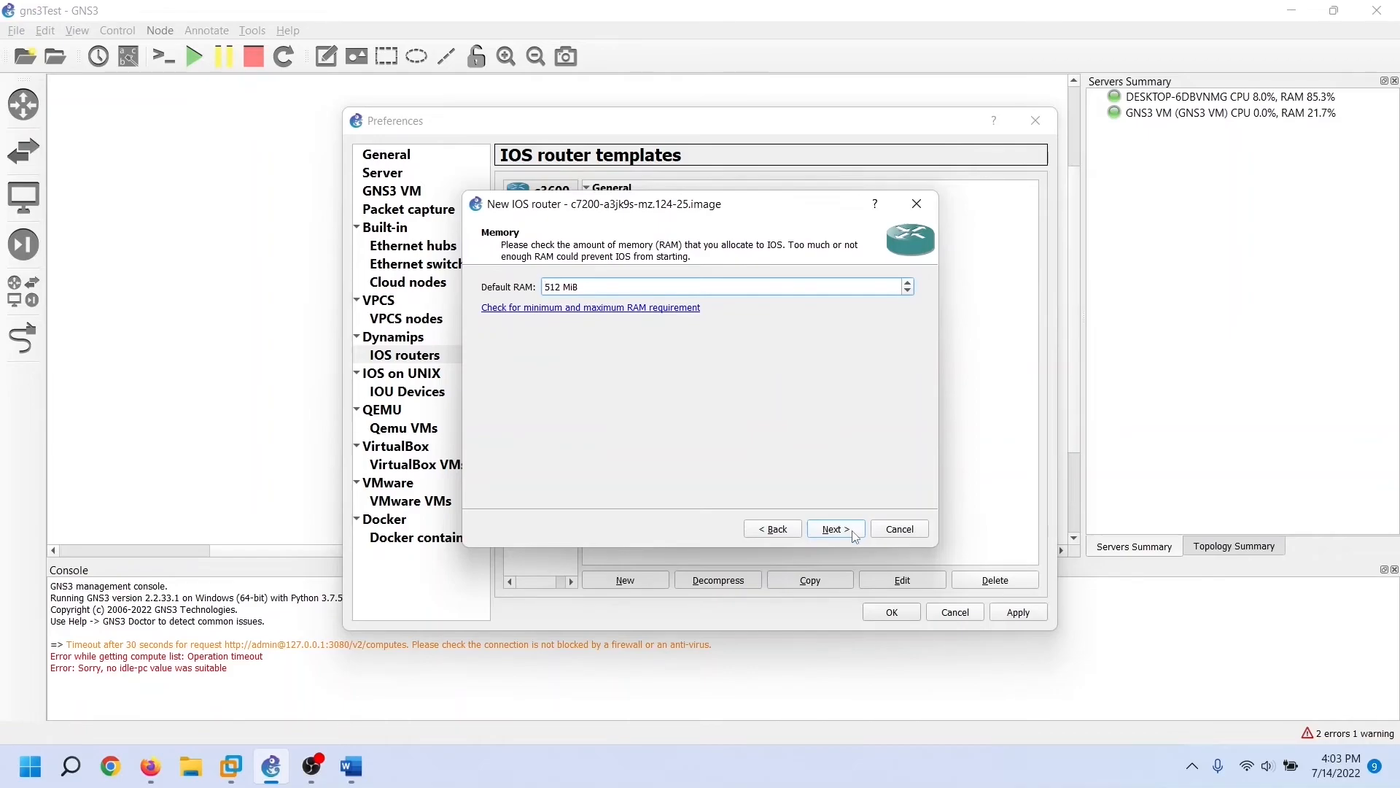
Keep 512 MiB RAM, fit PA-4E in slot 1 and PA-GE in slot 2, then run the Idle-PC finder
{"action": "left_click", "coordinate": [854, 533]}
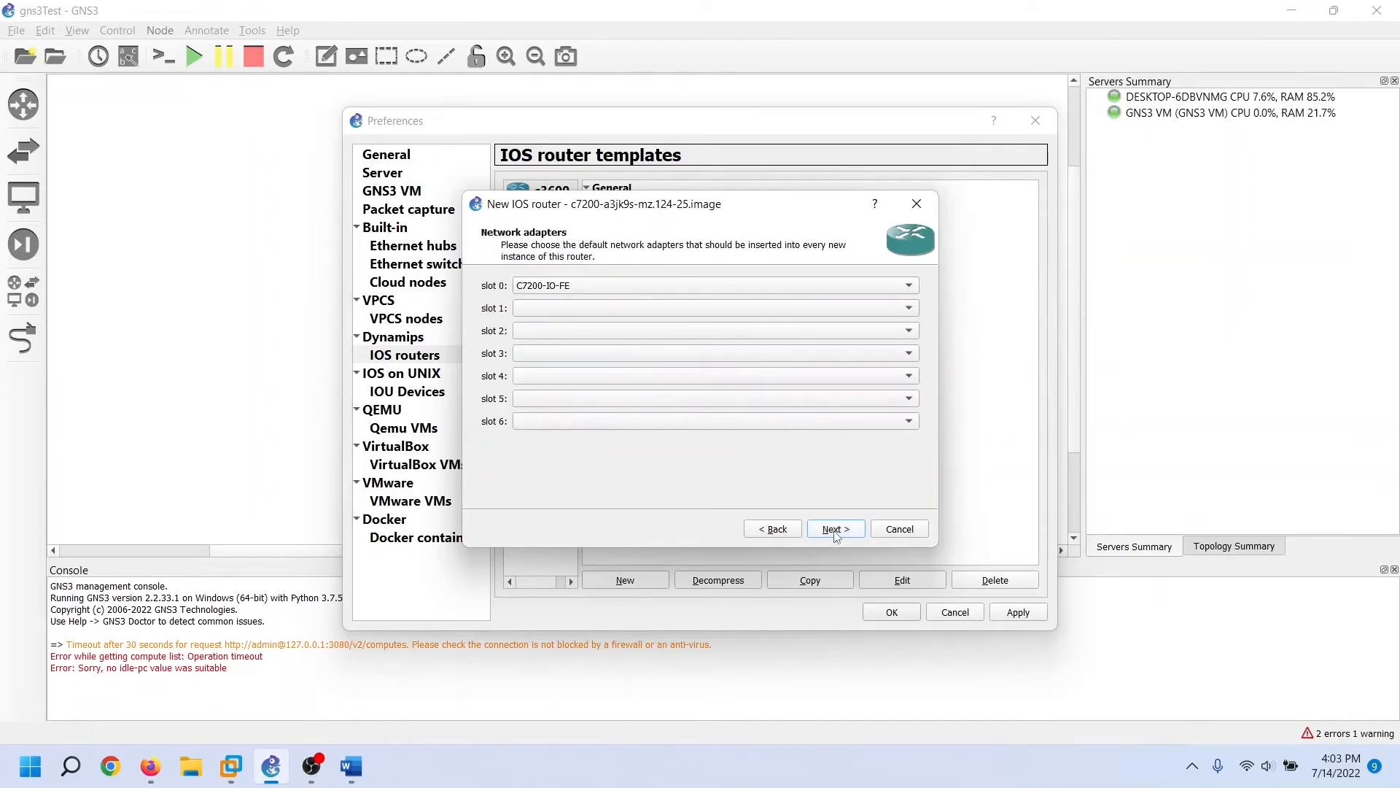
{"action": "left_click", "coordinate": [910, 309]}
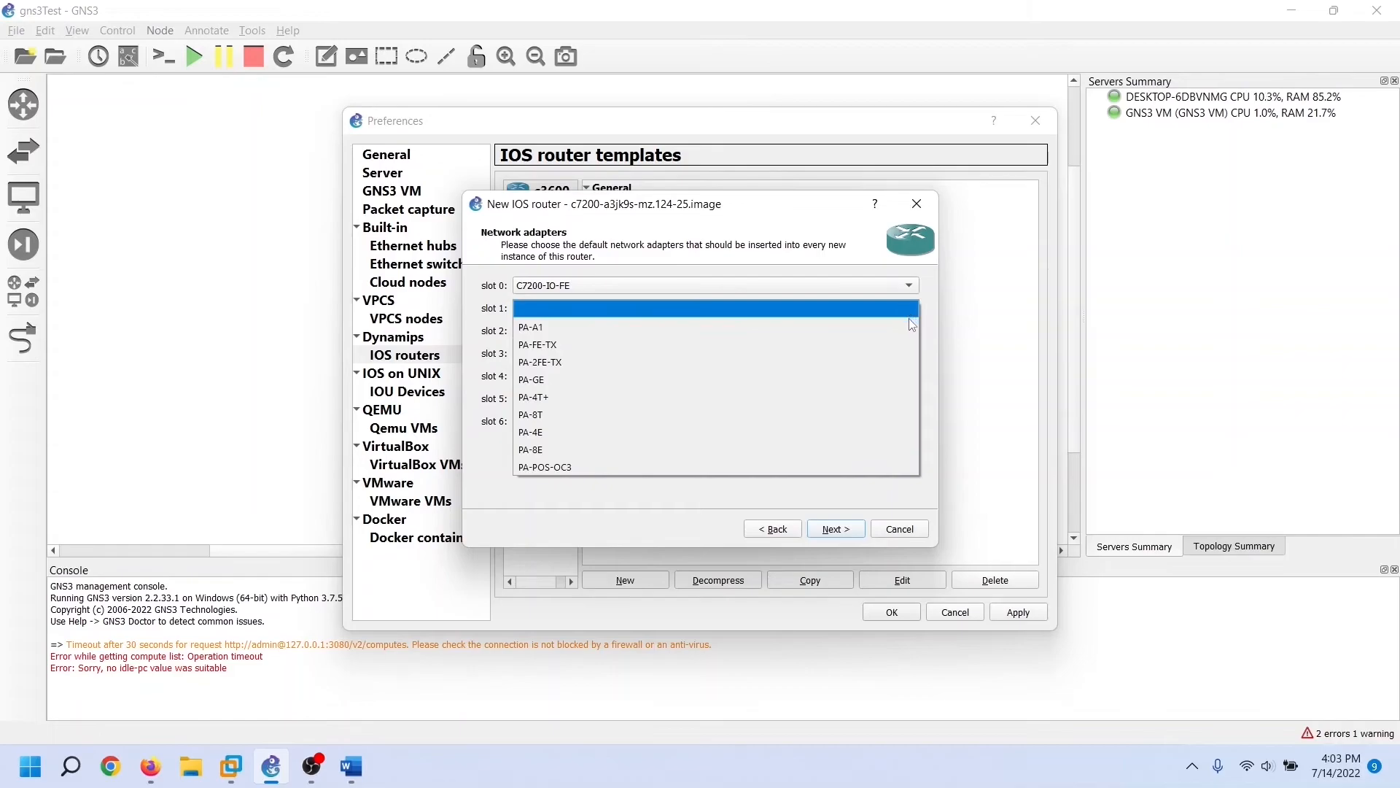
{"action": "left_click", "coordinate": [876, 430]}
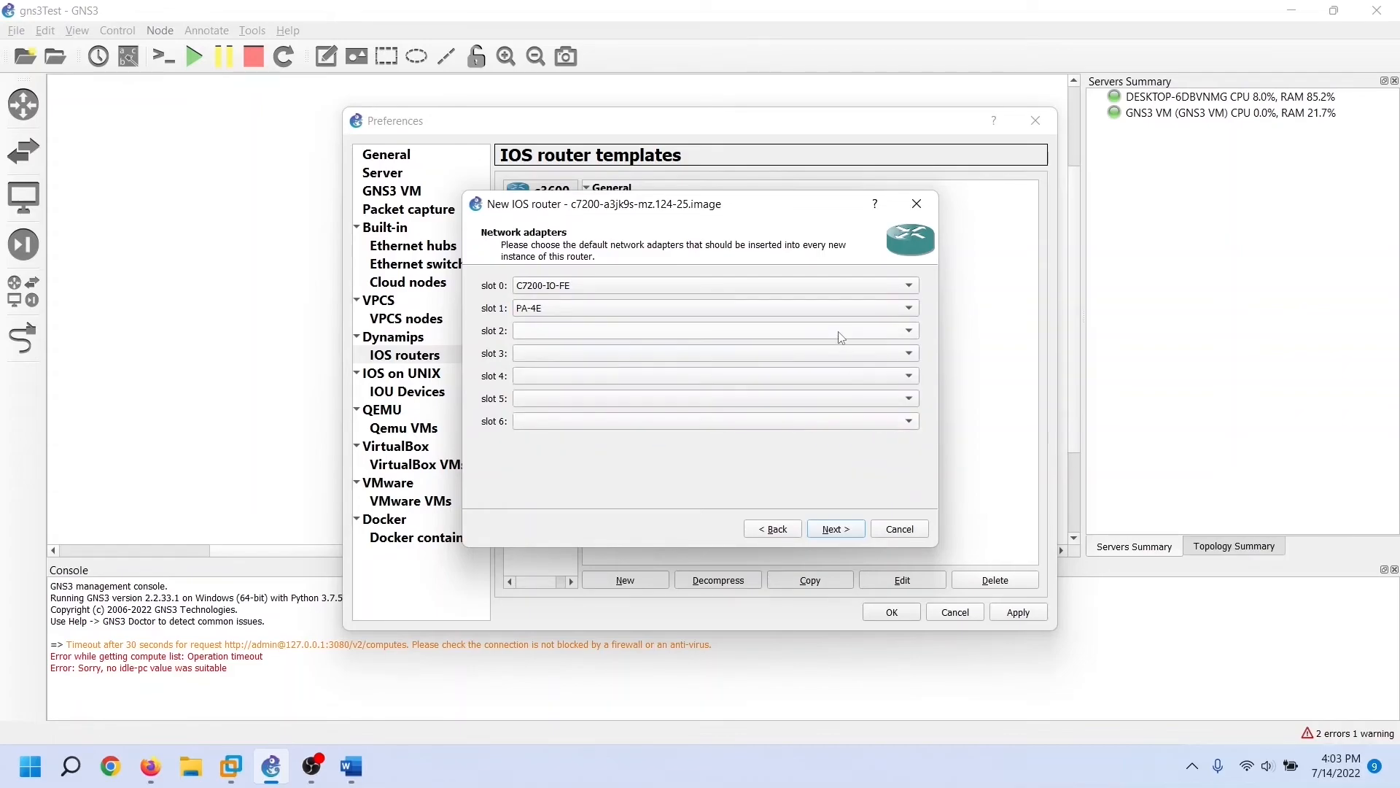
{"action": "left_click", "coordinate": [839, 333]}
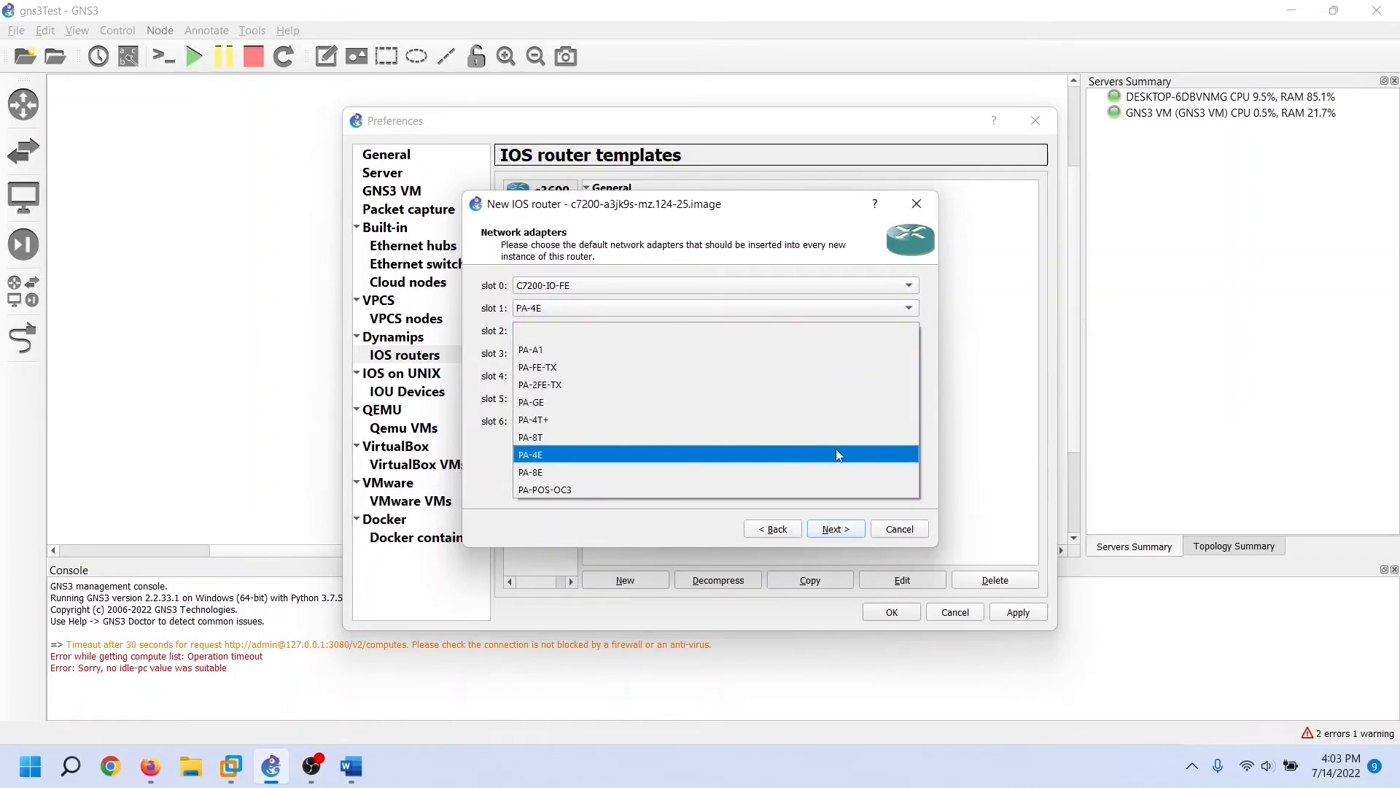
{"action": "left_click", "coordinate": [827, 402]}
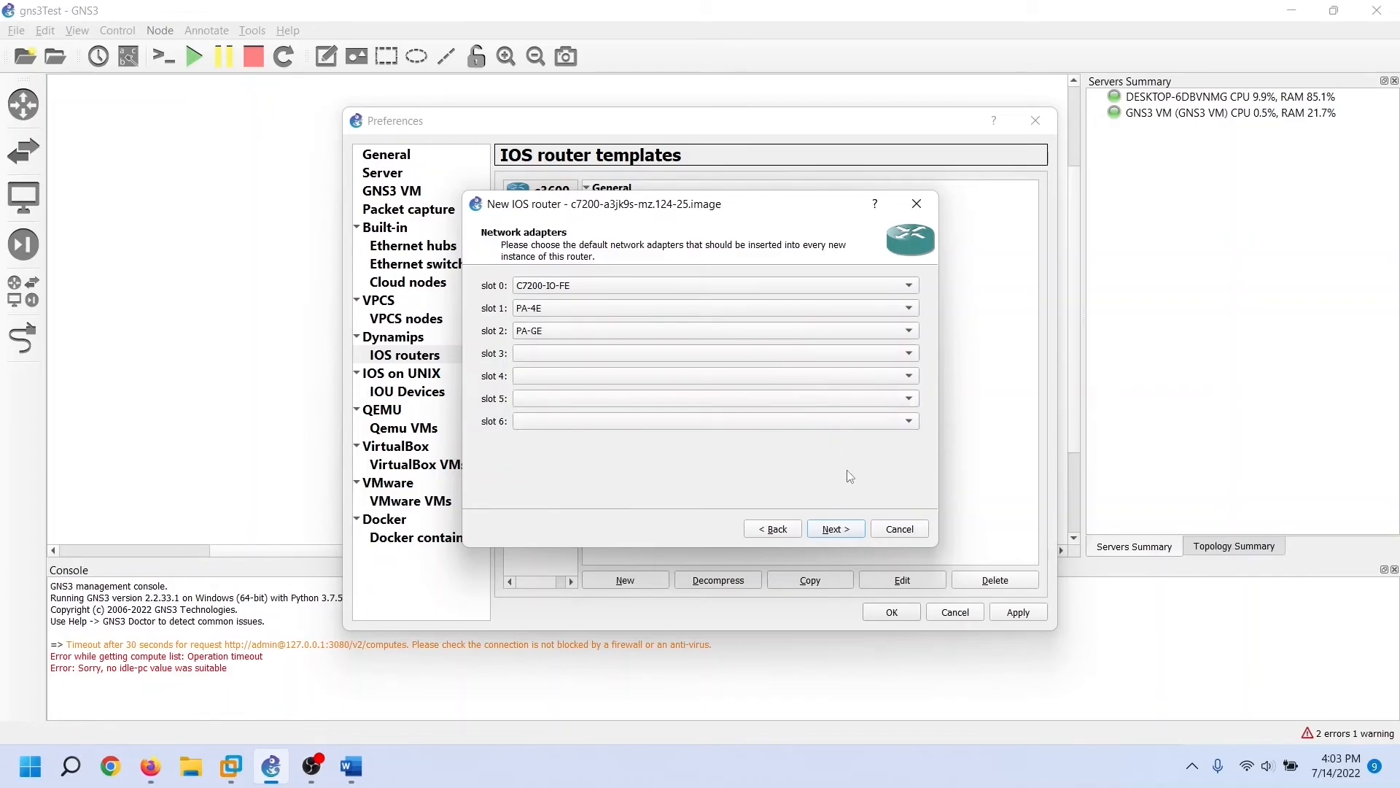
{"action": "left_click", "coordinate": [860, 534]}
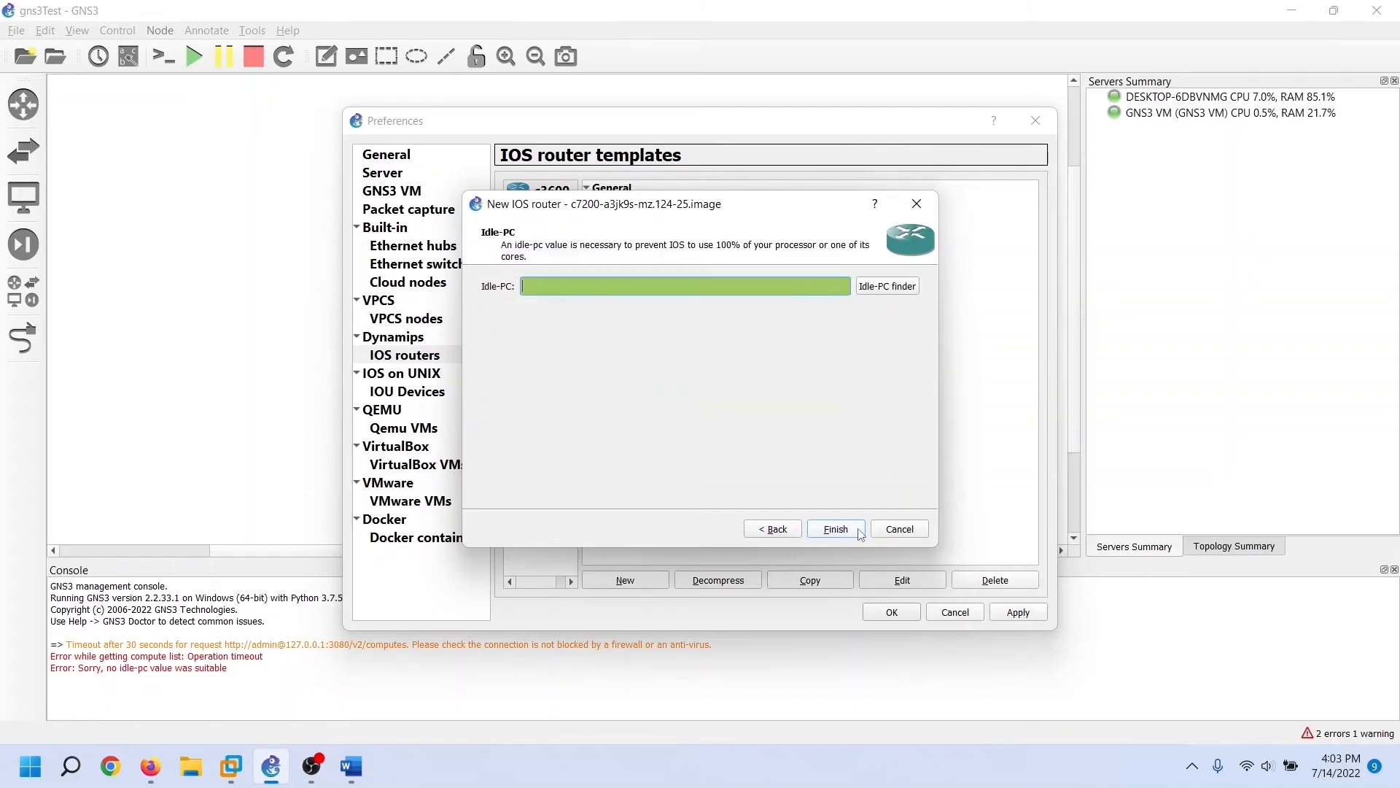
{"action": "left_click", "coordinate": [900, 292]}
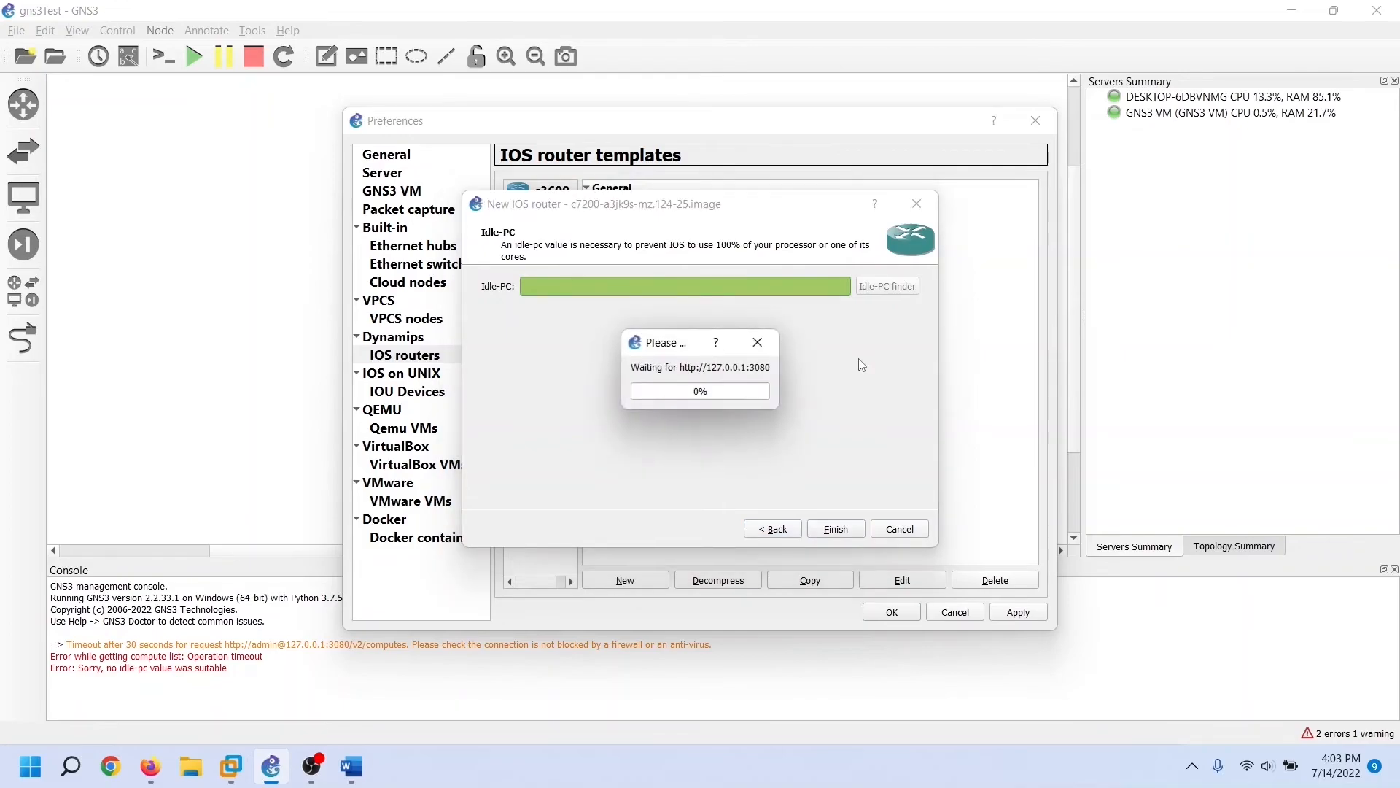
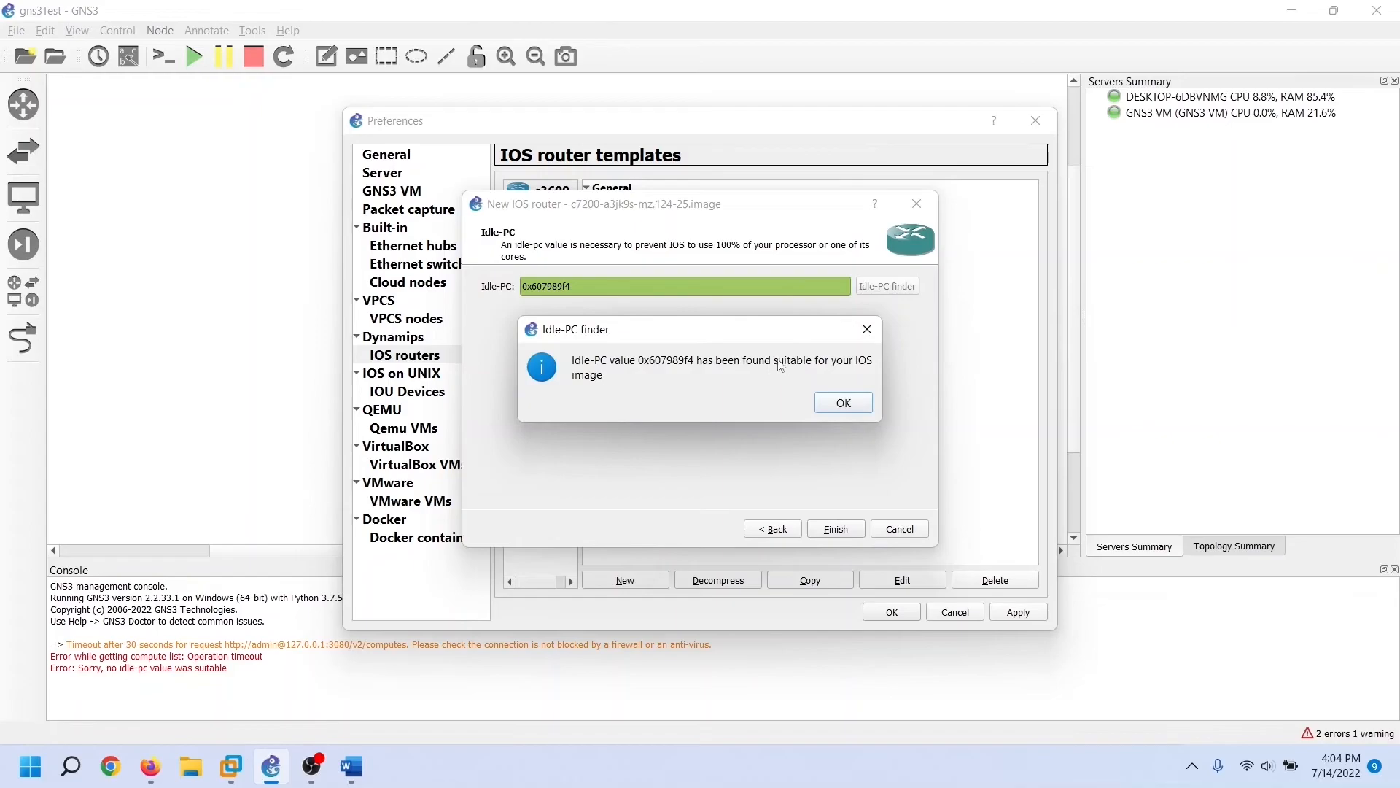
Accept idle-PC 0x607989f4, finish the c7200 template, then compare the c3600 and c7200 templates
{"action": "left_click", "coordinate": [844, 404]}
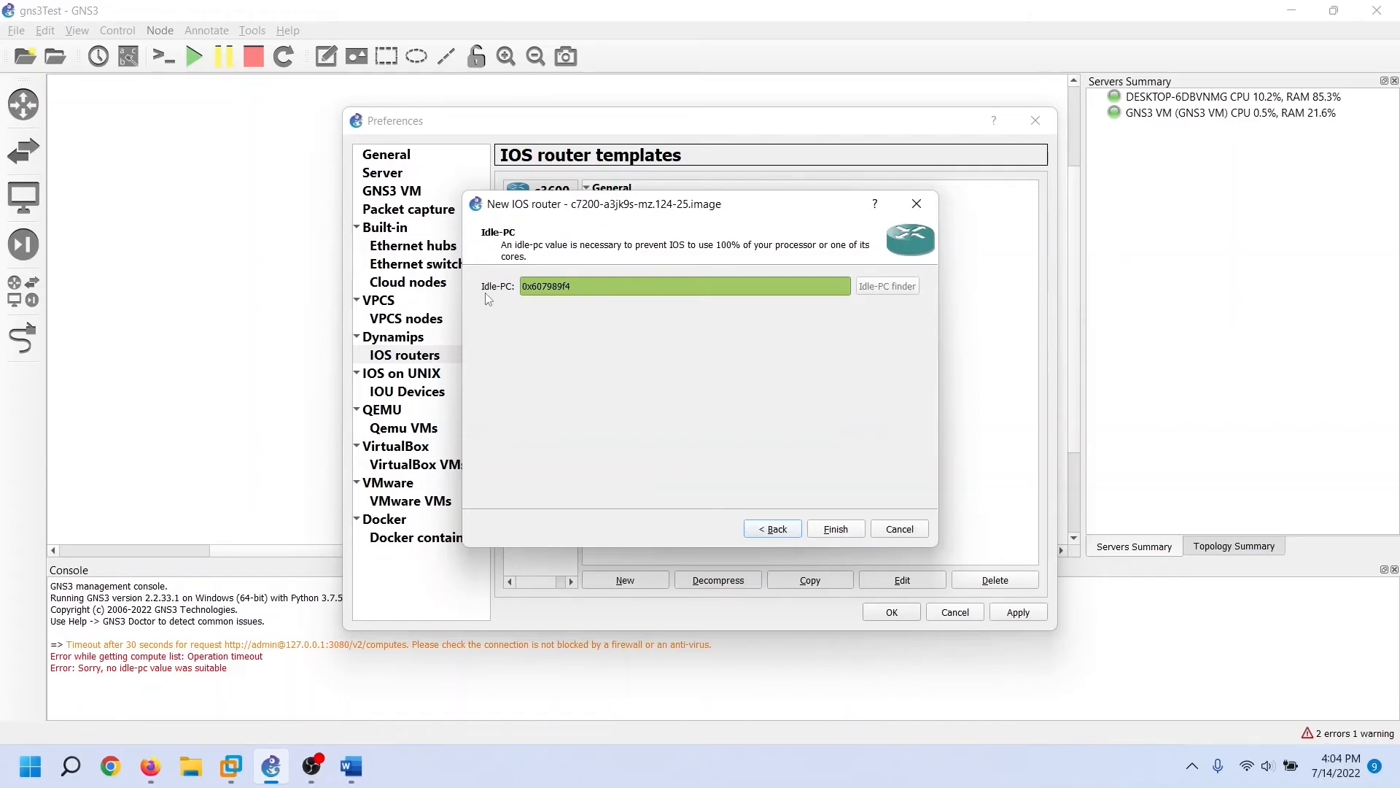
{"action": "left_click", "coordinate": [837, 529]}
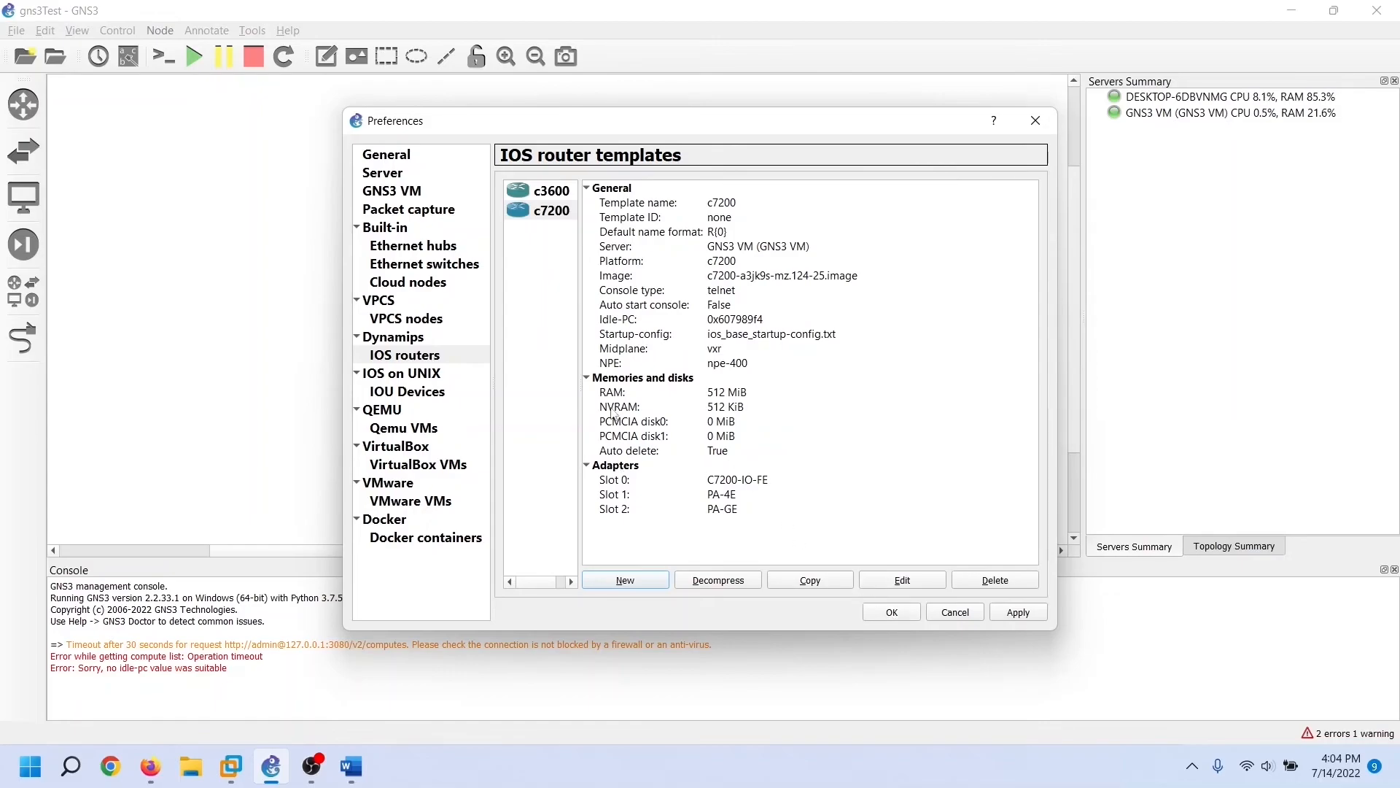
{"action": "left_click", "coordinate": [555, 192]}
{"action": "left_click", "coordinate": [551, 213]}
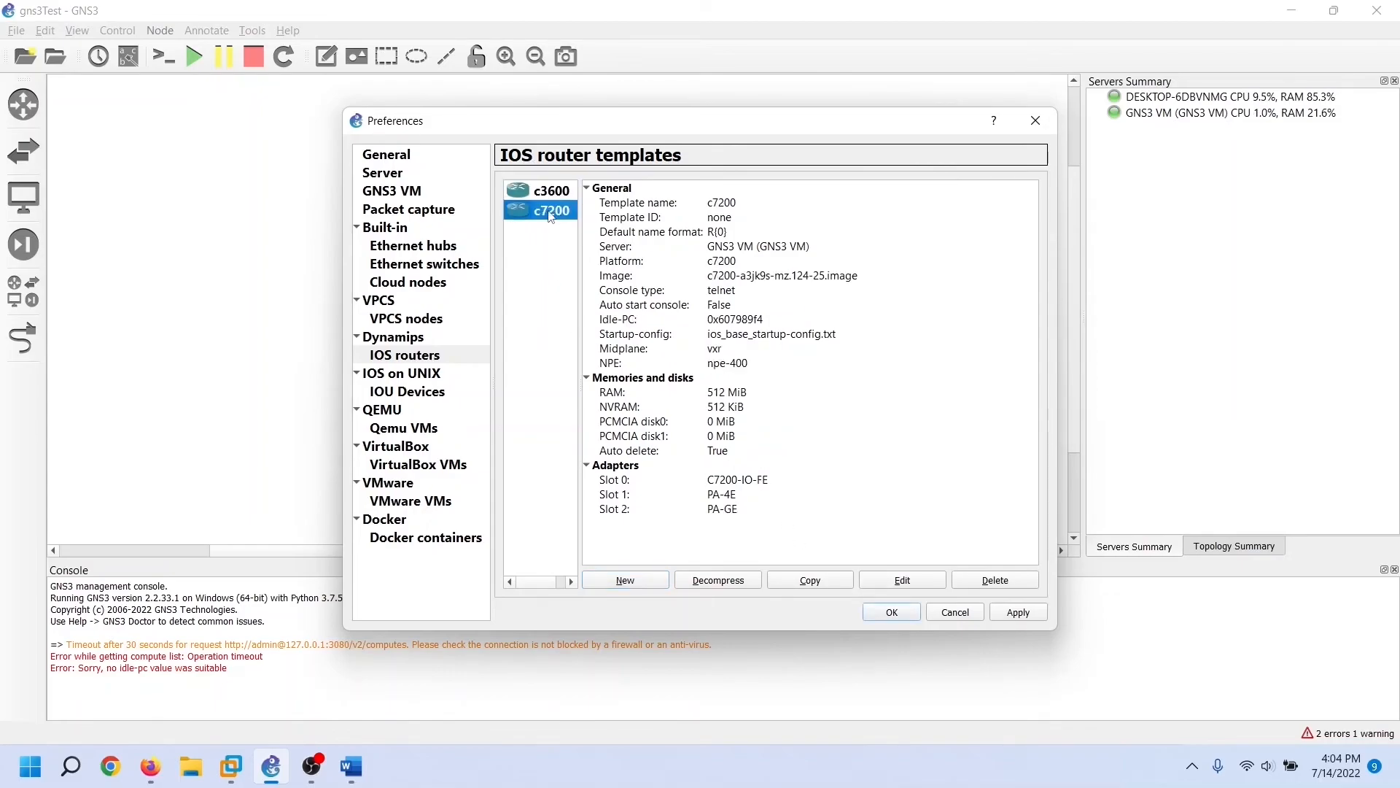
{"action": "left_click", "coordinate": [555, 192]}
Copy the c3600 IOS router template and name the duplicate 'c3600 R2'
{"action": "left_click", "coordinate": [559, 213]}
{"action": "left_click", "coordinate": [553, 192]}
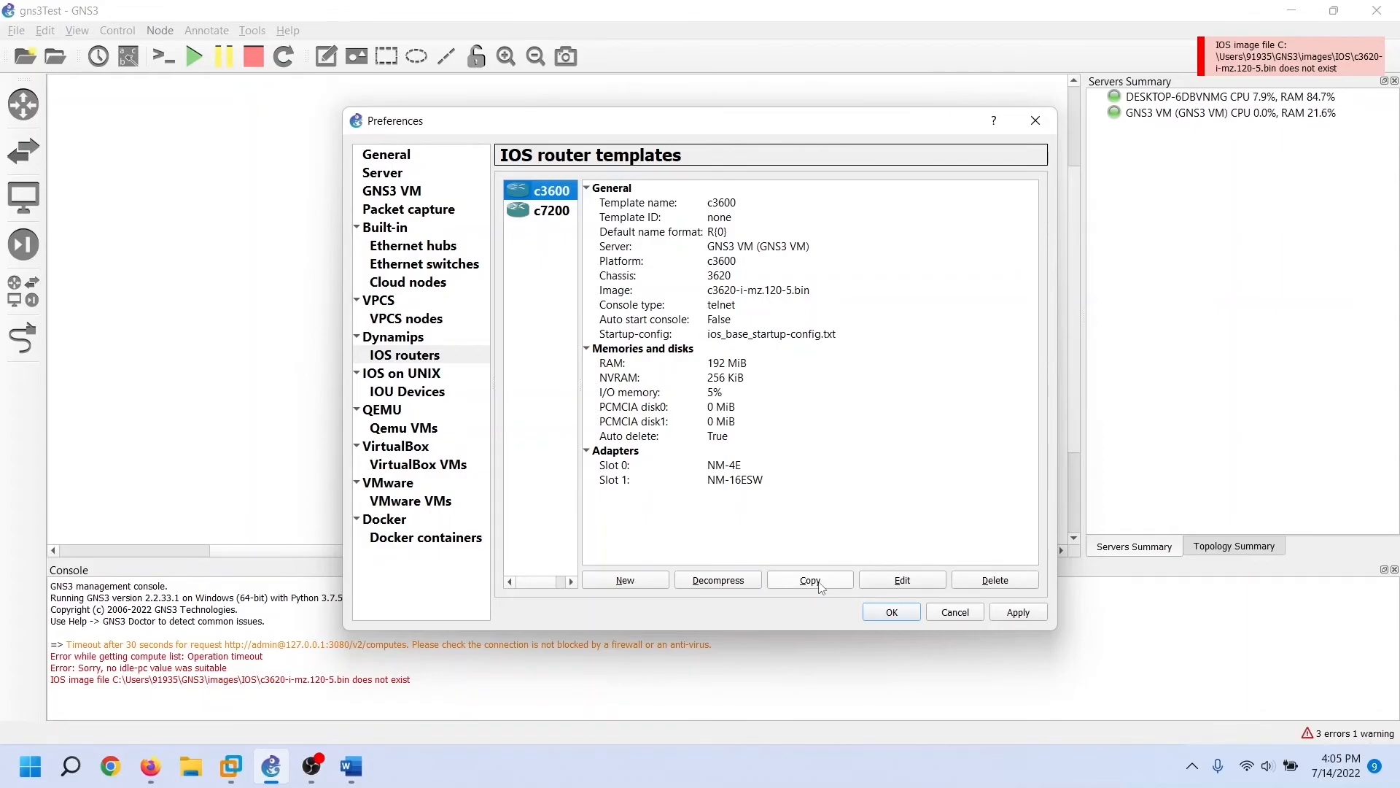
{"action": "left_click", "coordinate": [821, 586]}
{"action": "left_click", "coordinate": [670, 380]}
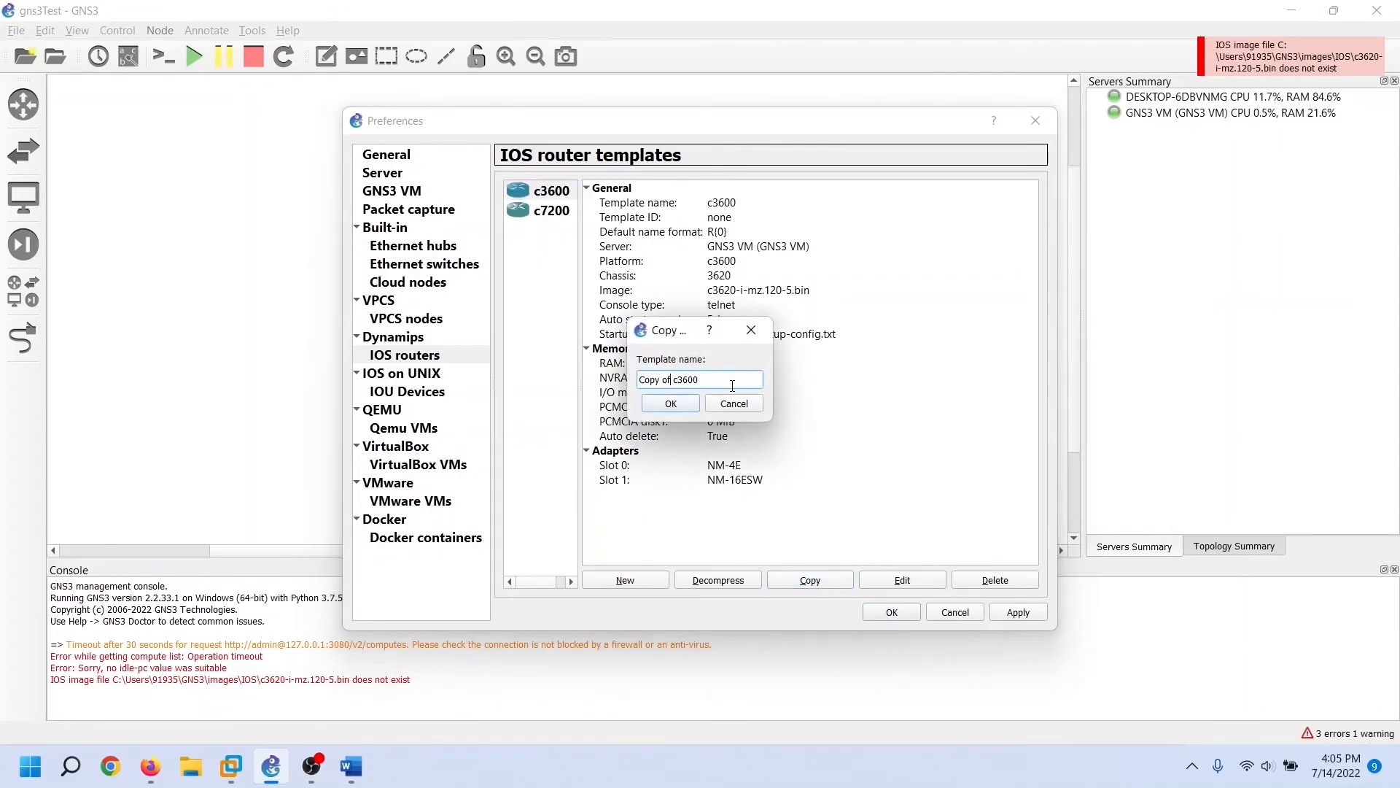
{"action": "key", "text": "BackSpace"}
{"action": "key", "text": "BackSpace"}
{"action": "key", "text": "BackSpace"}
{"action": "key", "text": "BackSpace"}
{"action": "key", "text": "BackSpace"}
{"action": "key", "text": "BackSpace"}
{"action": "key", "text": "BackSpace"}
{"action": "key", "text": "Delete"}
{"action": "key", "text": "Right"}
{"action": "left_click", "coordinate": [681, 409]}
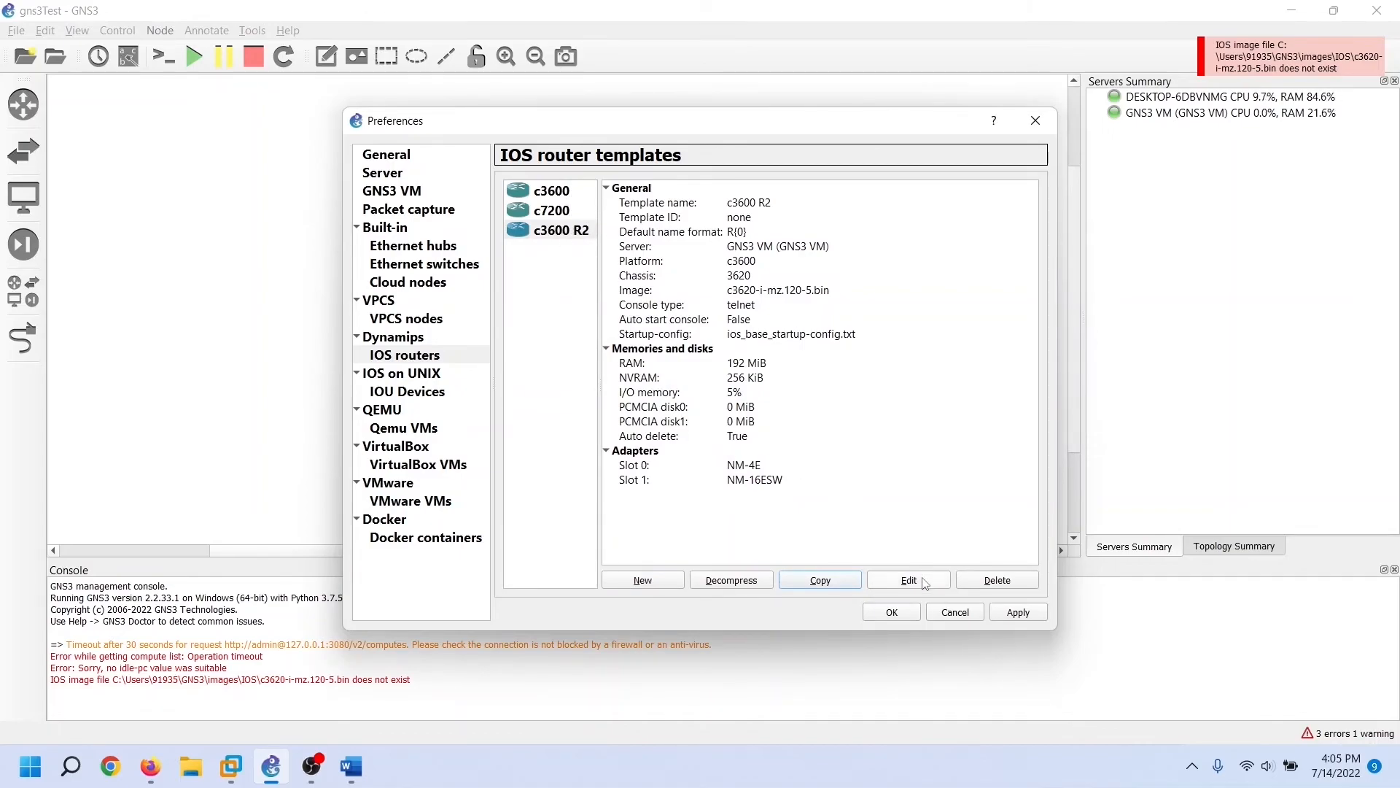
{"action": "left_click", "coordinate": [536, 233]}
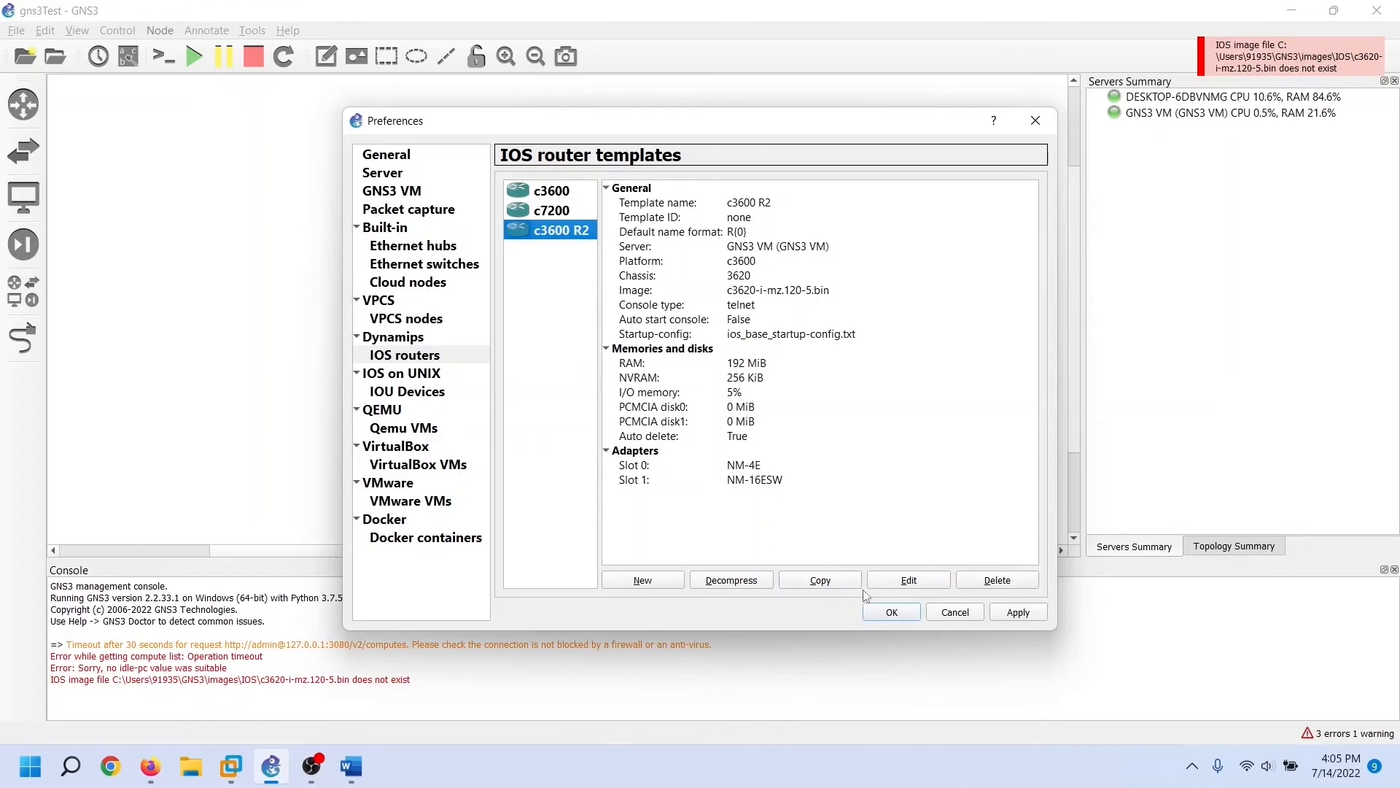
Review the c3600 R2 template's General, Memories, Slots, Advanced and Usage settings
{"action": "left_click", "coordinate": [926, 582]}
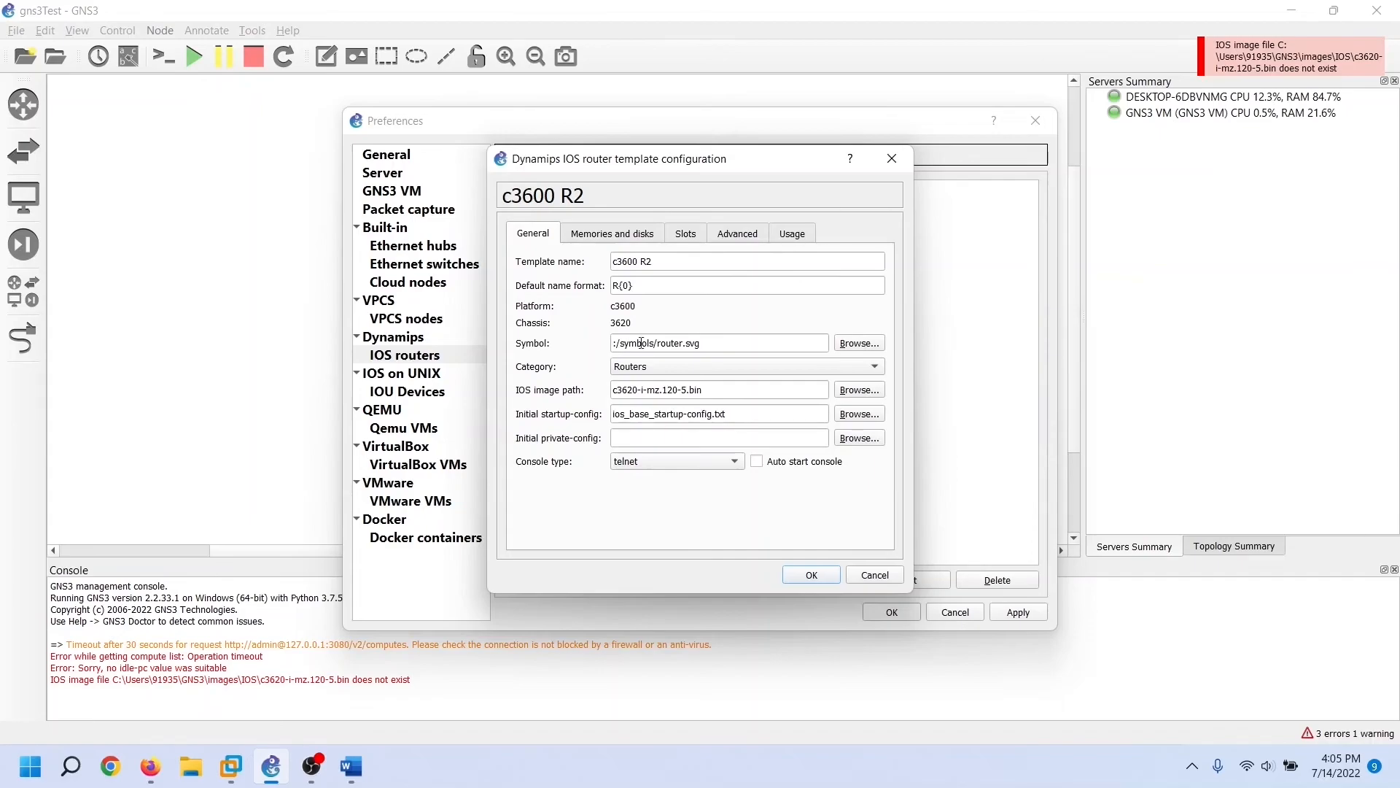
{"action": "left_click", "coordinate": [629, 234]}
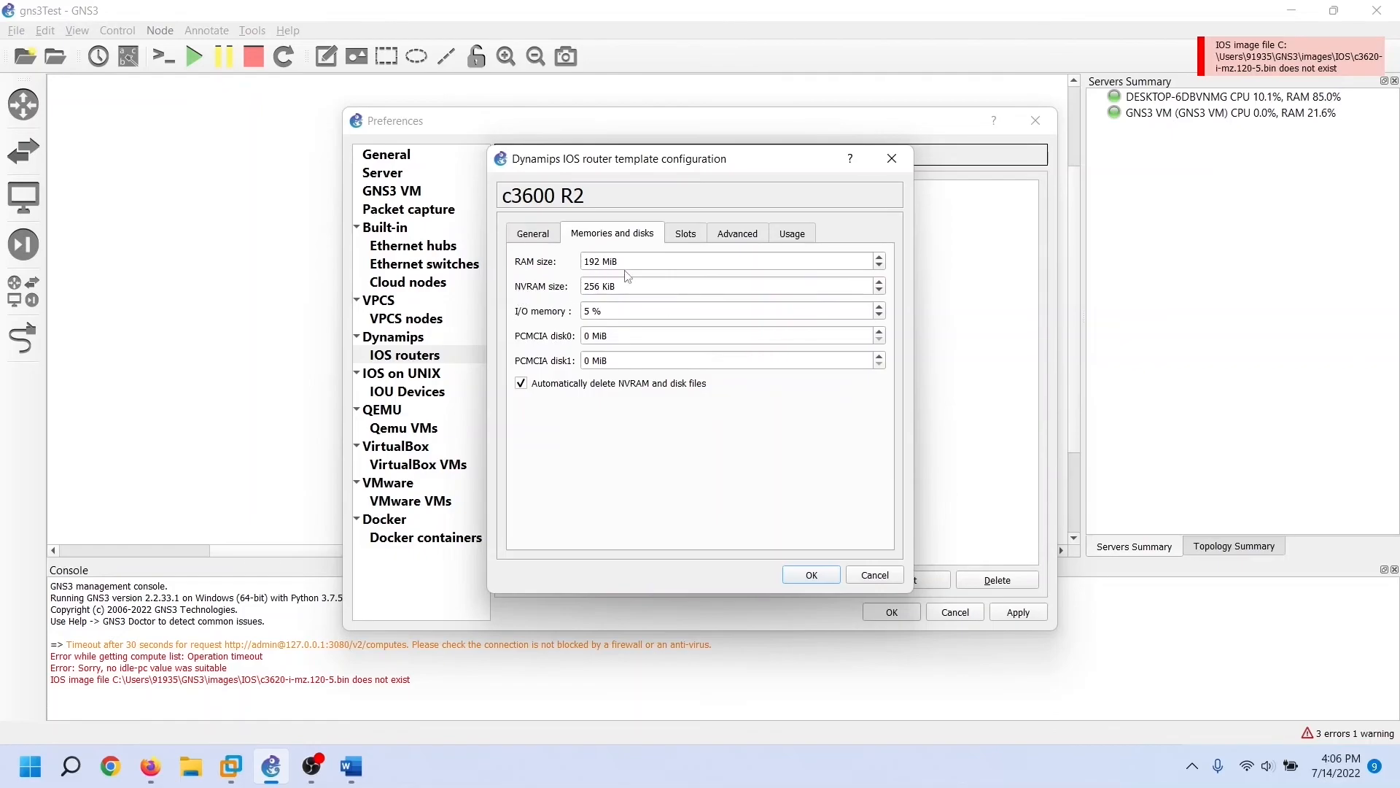
{"action": "left_click", "coordinate": [687, 244]}
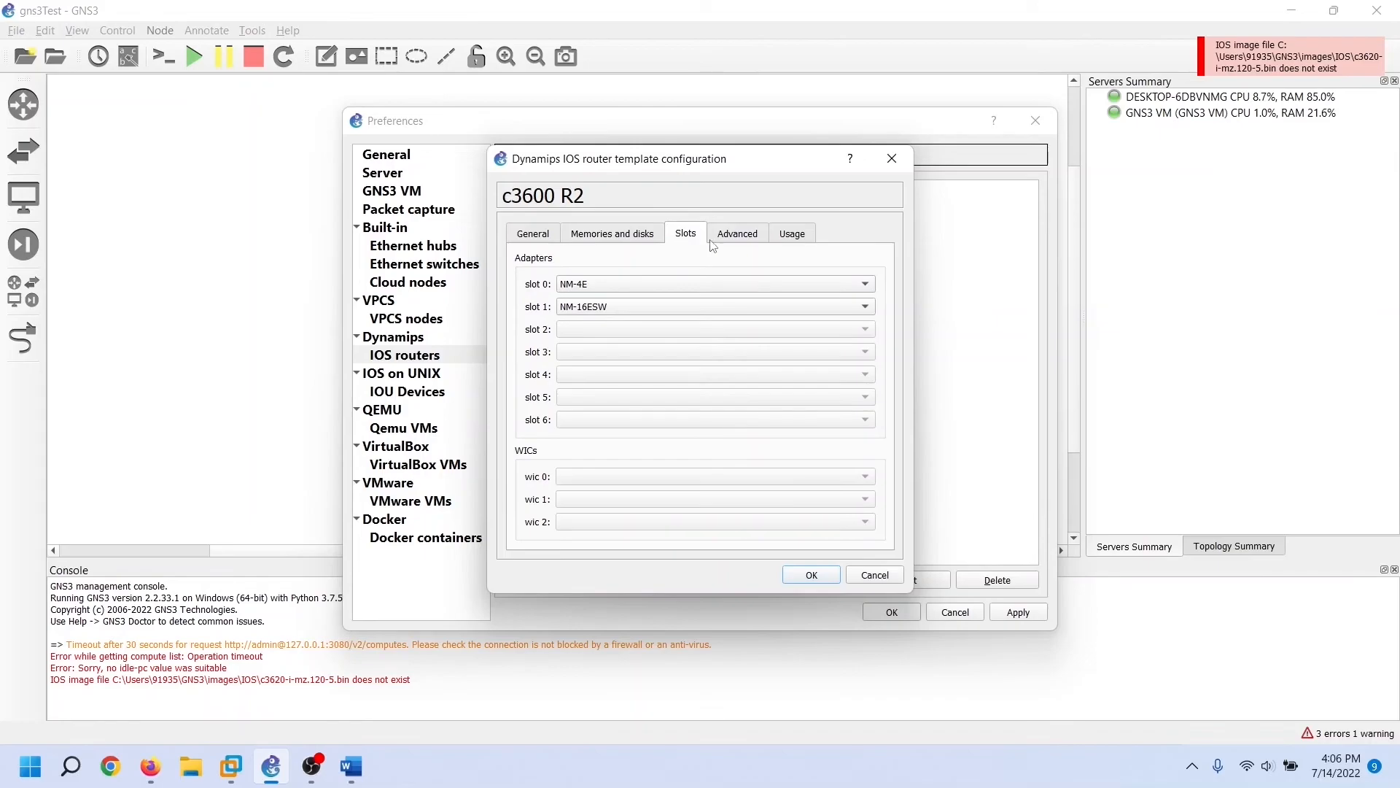
{"action": "left_click", "coordinate": [728, 244]}
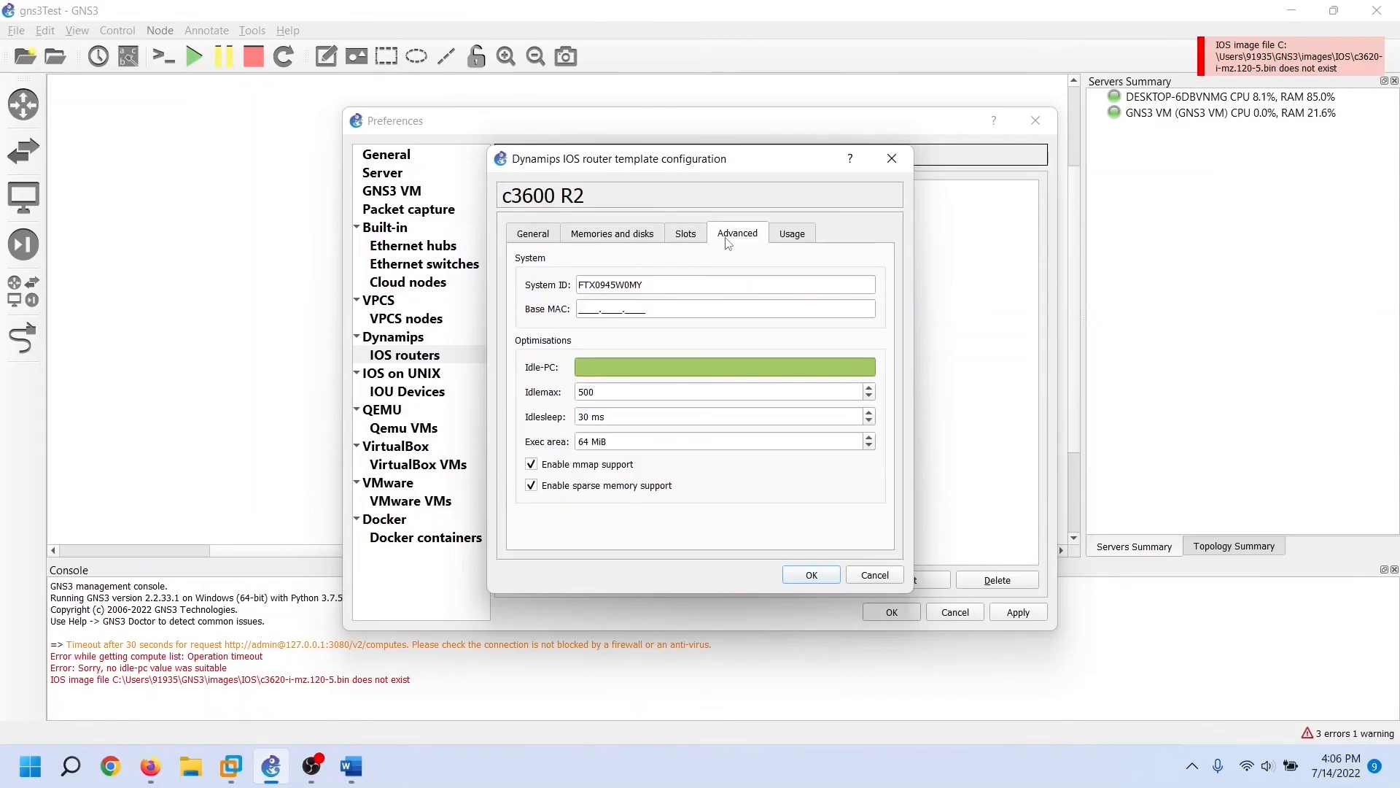
{"action": "left_click", "coordinate": [793, 243]}
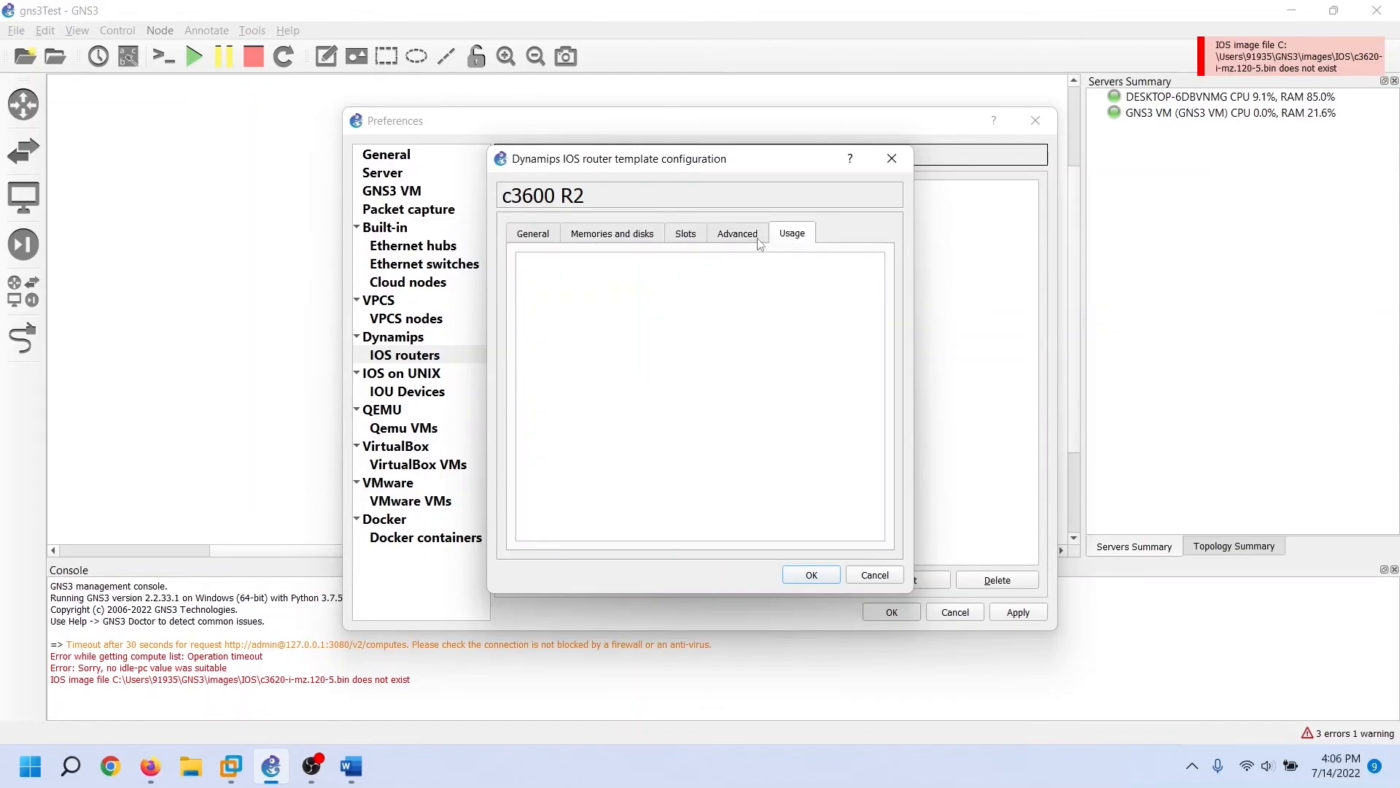
{"action": "left_click", "coordinate": [758, 243]}
{"action": "left_click", "coordinate": [688, 243]}
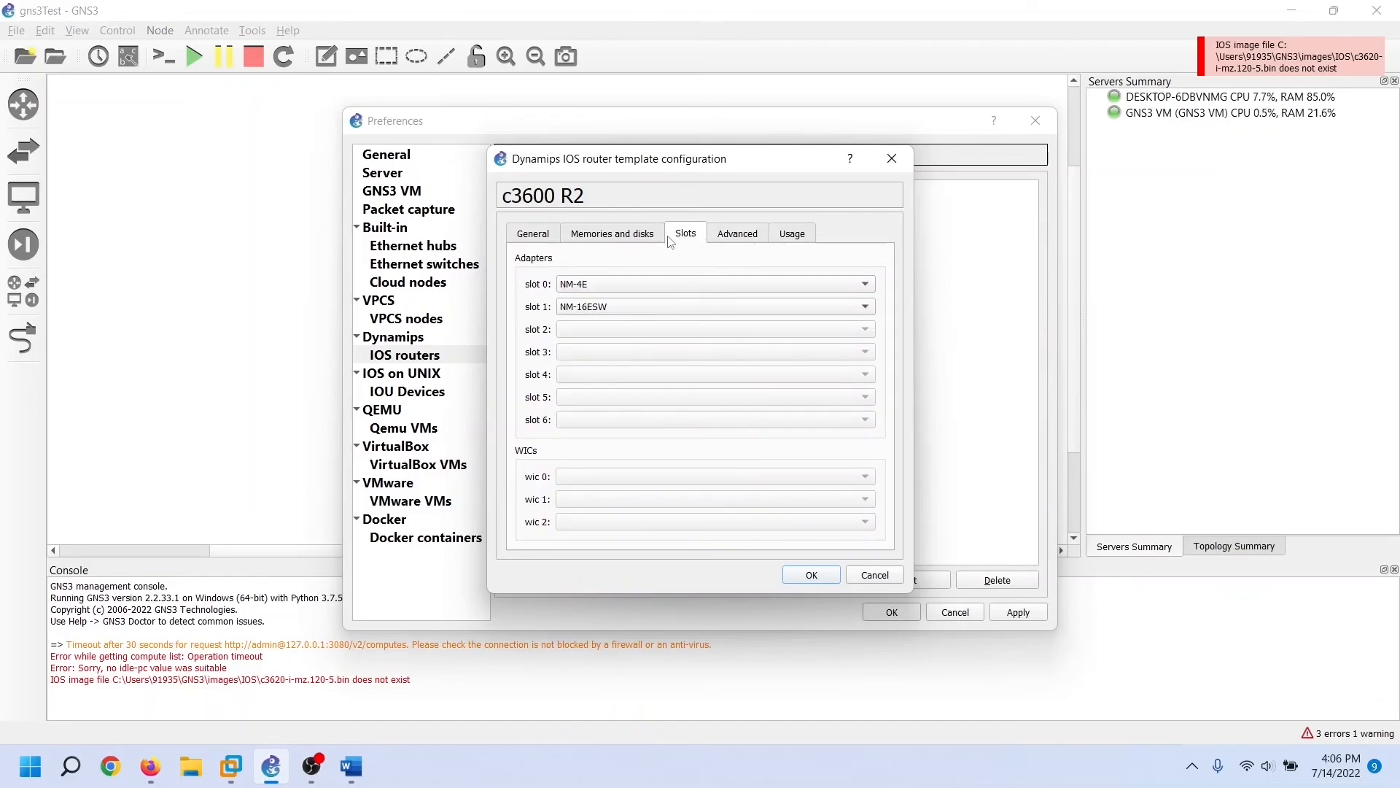
{"action": "left_click", "coordinate": [629, 247]}
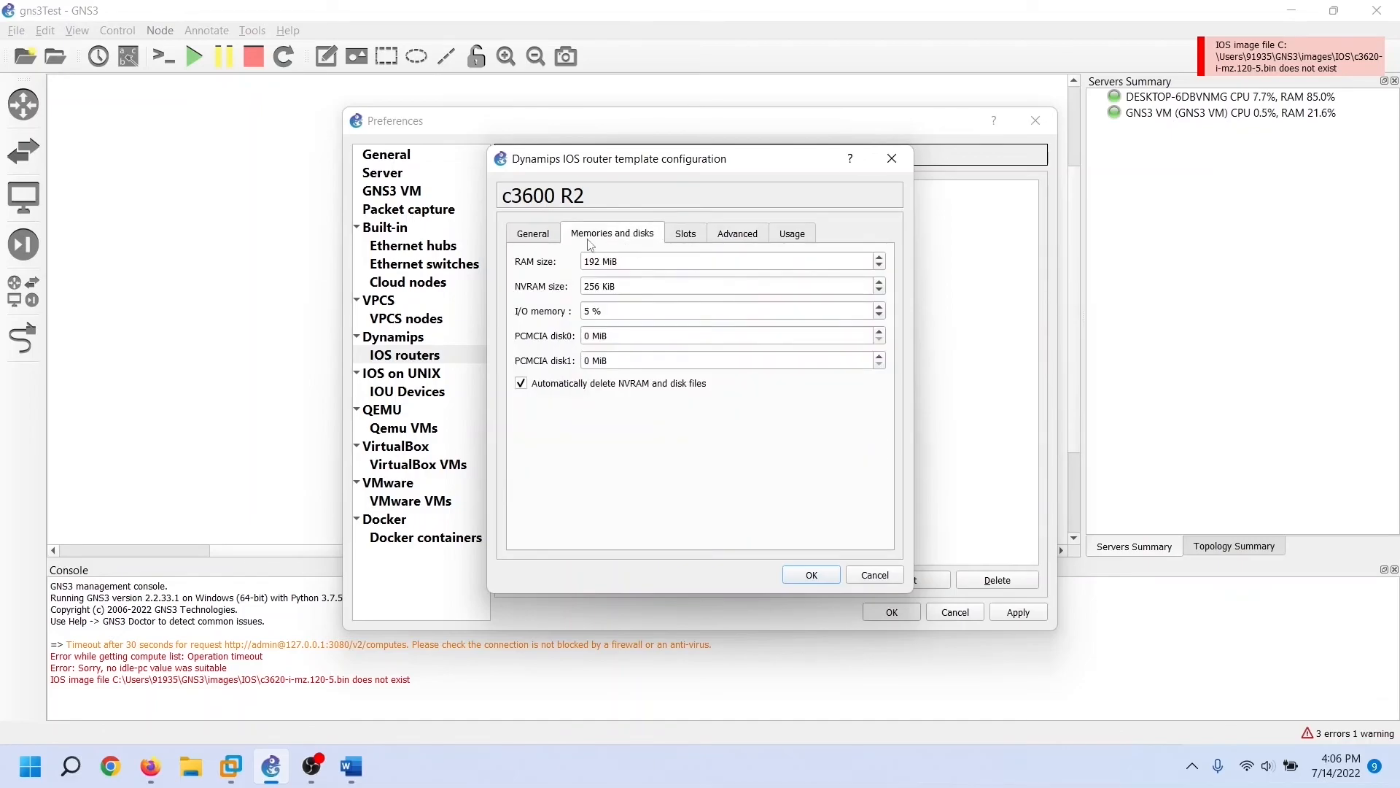
{"action": "left_click", "coordinate": [544, 247]}
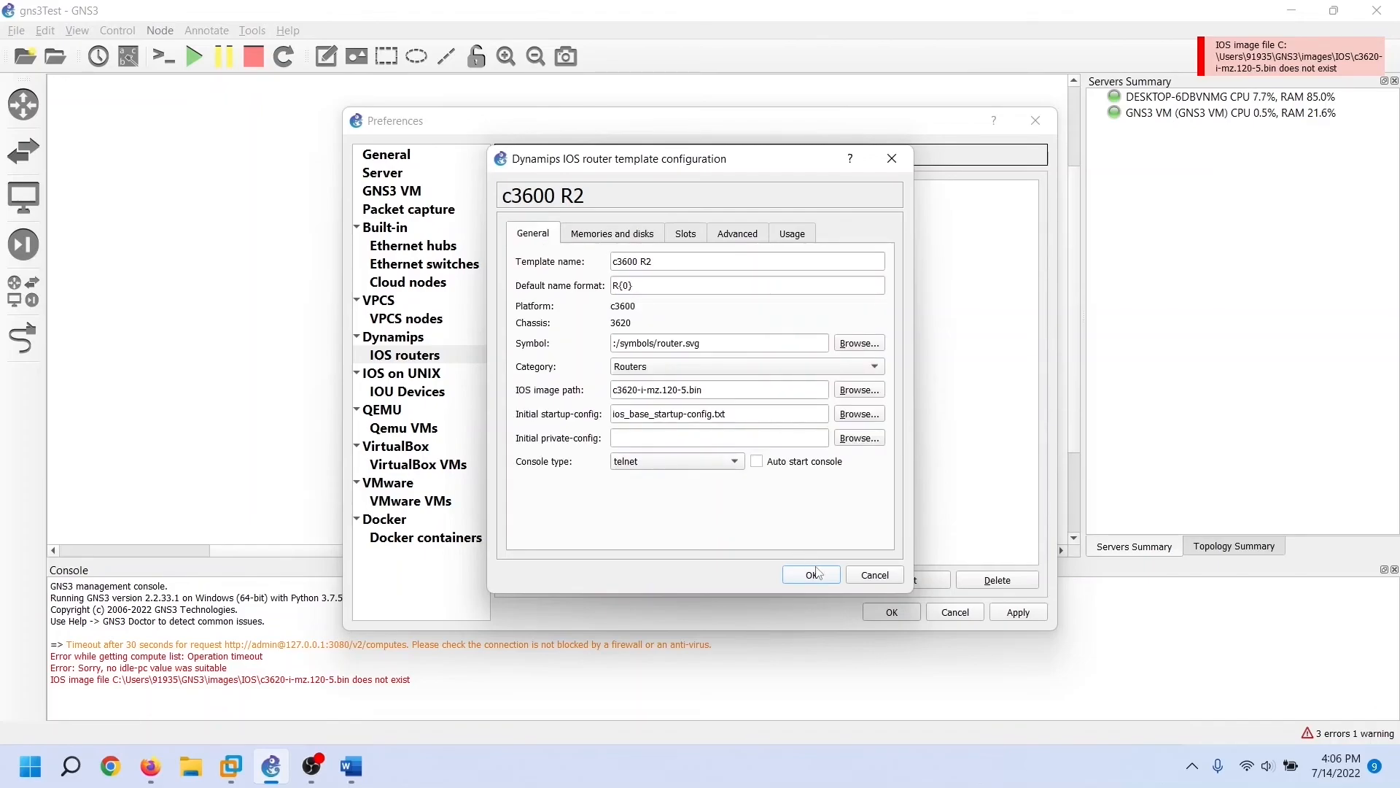
Close the c3600 R2 settings unchanged and delete that template
{"action": "left_click", "coordinate": [811, 574]}
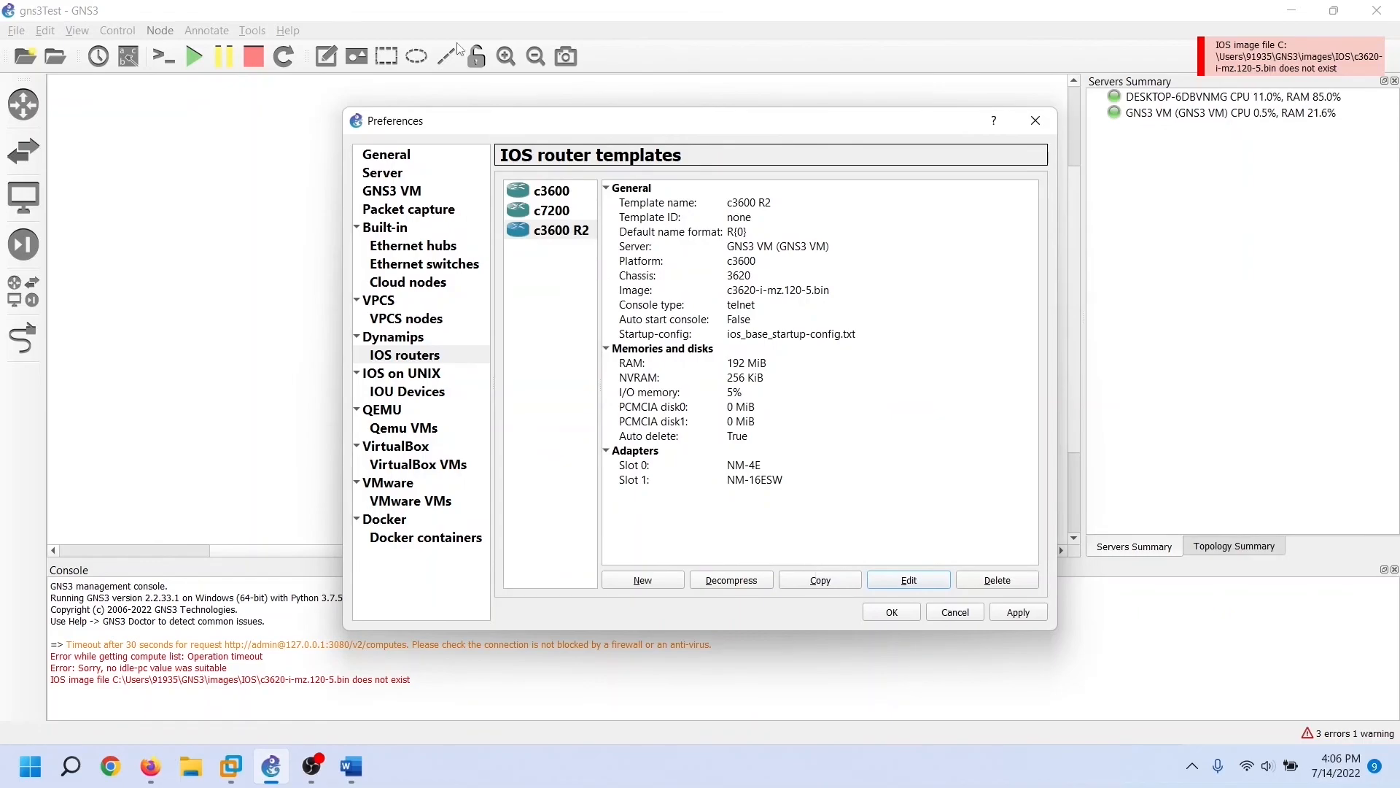
{"action": "left_click", "coordinate": [556, 232]}
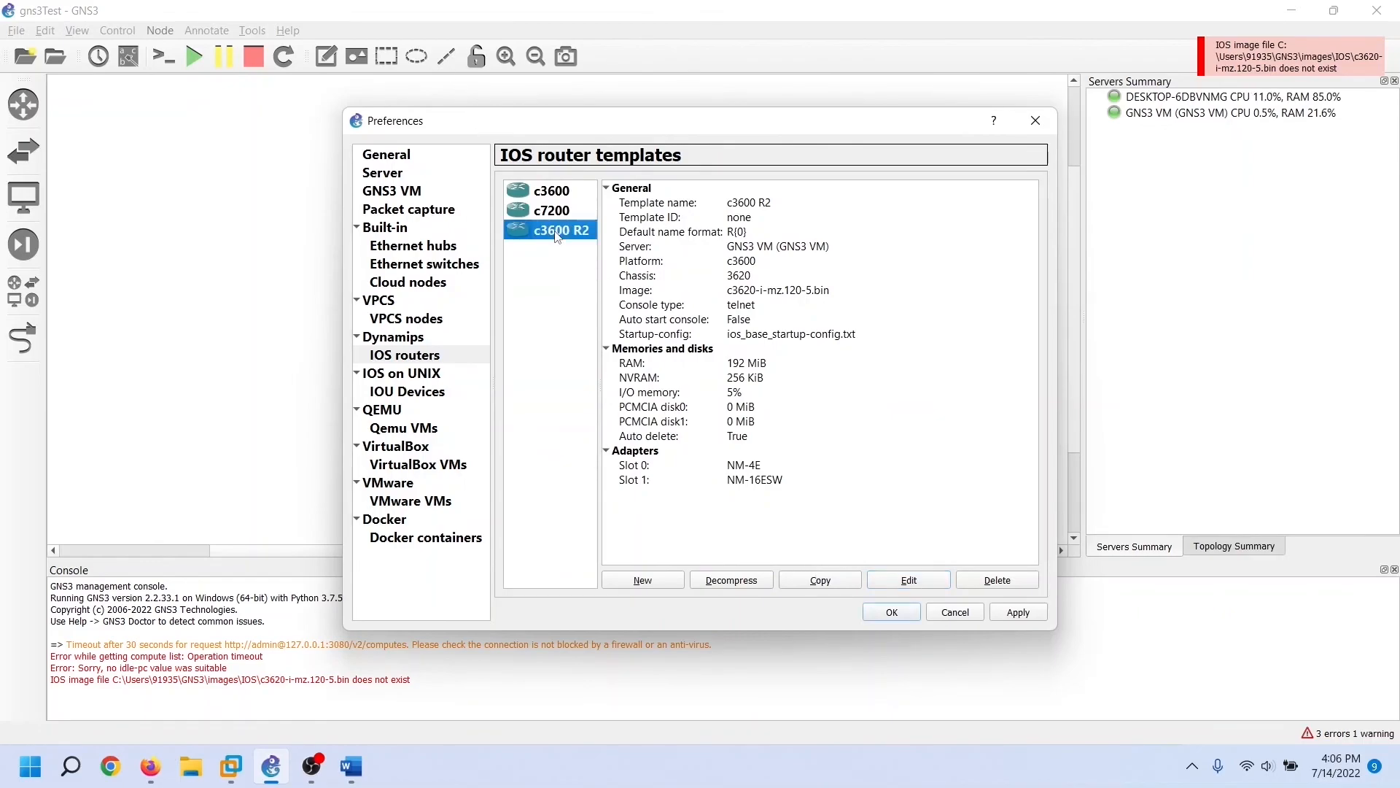
{"action": "left_click", "coordinate": [997, 581]}
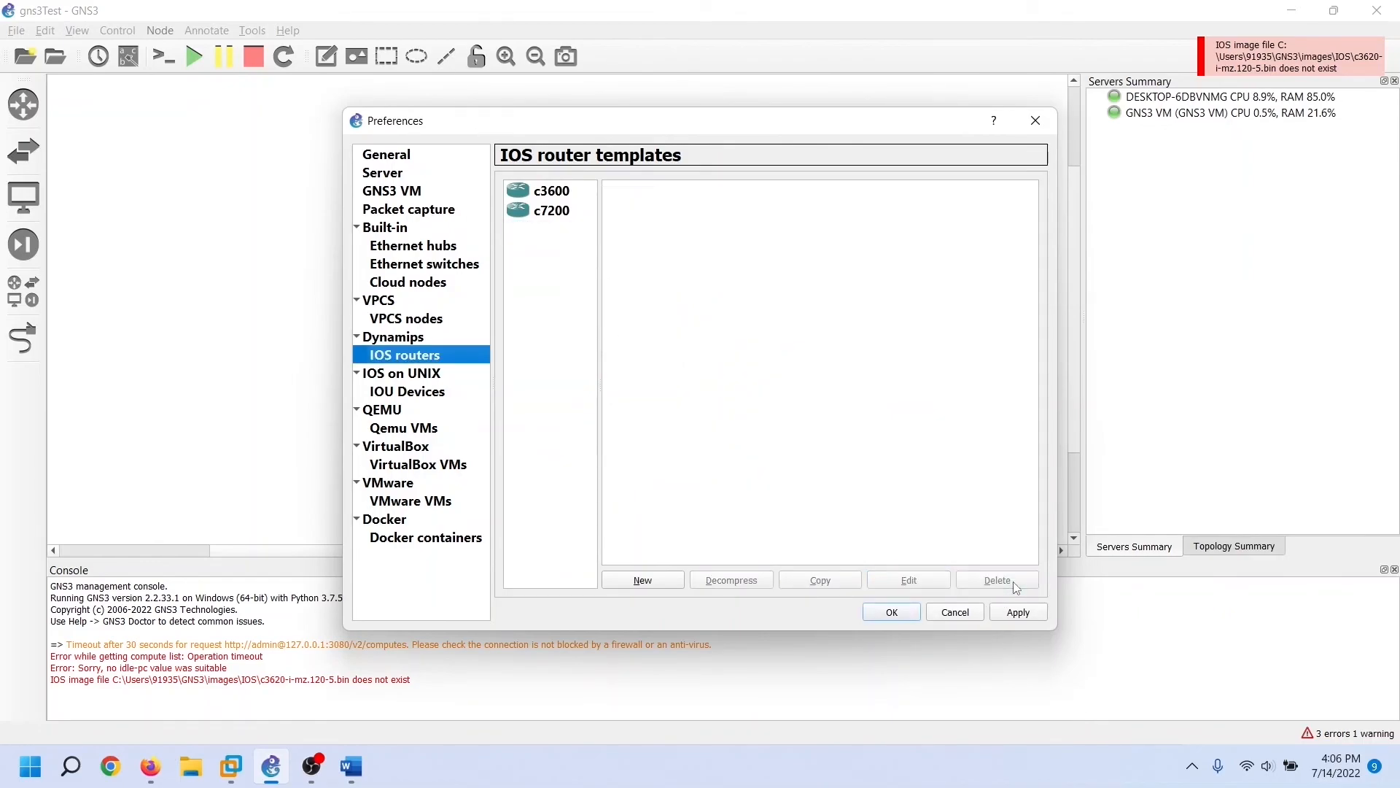
Place a c3600 router R1 and a c7200 router R2 side by side on the canvas
{"action": "left_click", "coordinate": [892, 612]}
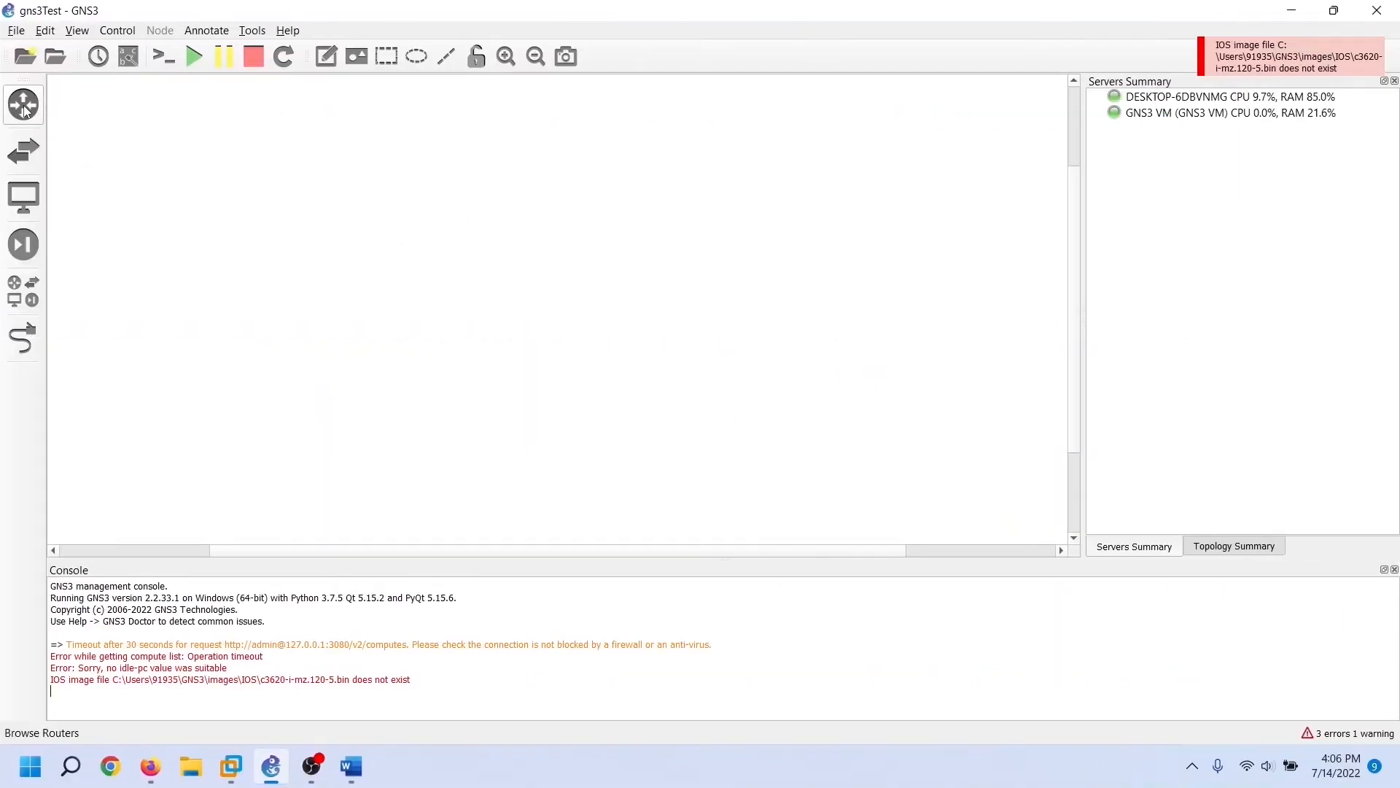
{"action": "left_click", "coordinate": [24, 105]}
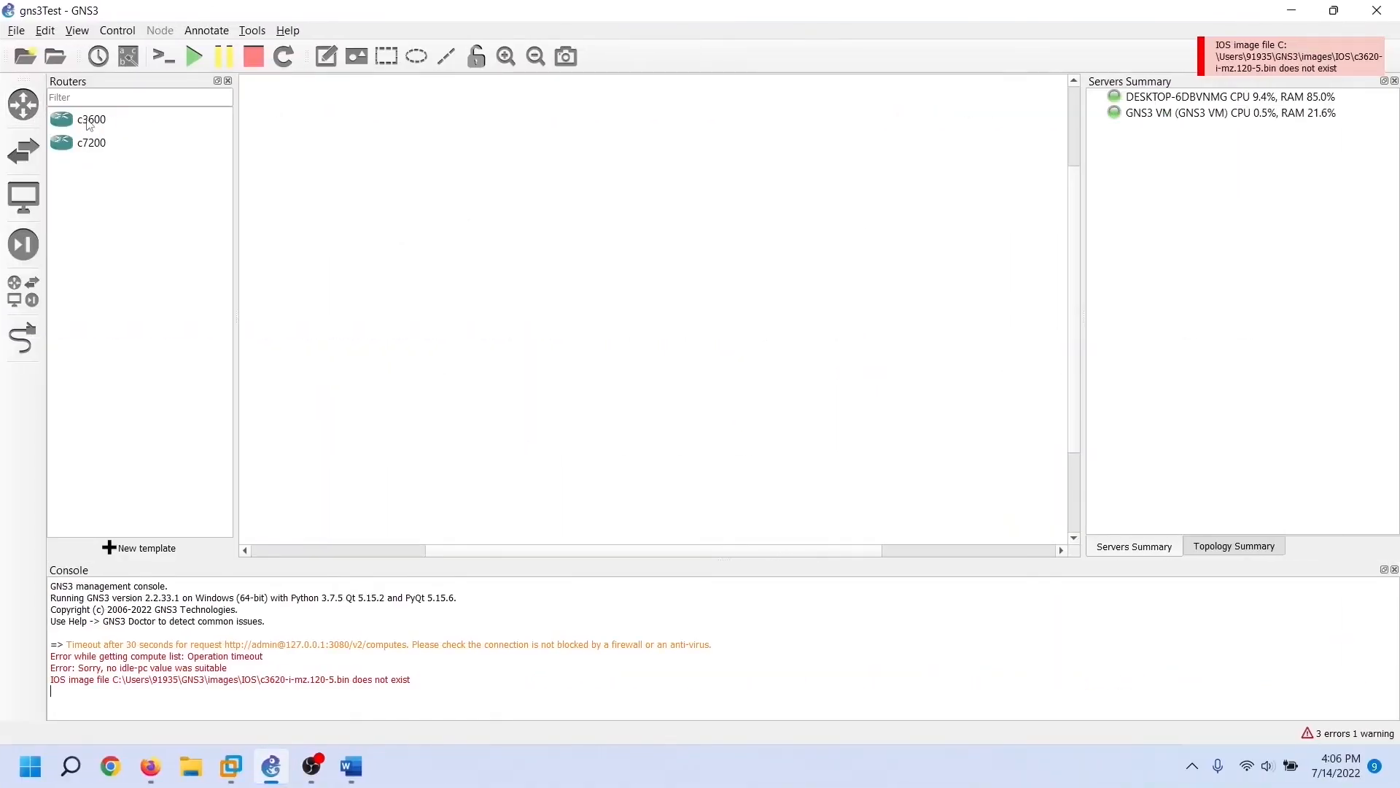
{"action": "left_click_drag", "start_coordinate": [104, 130], "coordinate": [452, 206]}
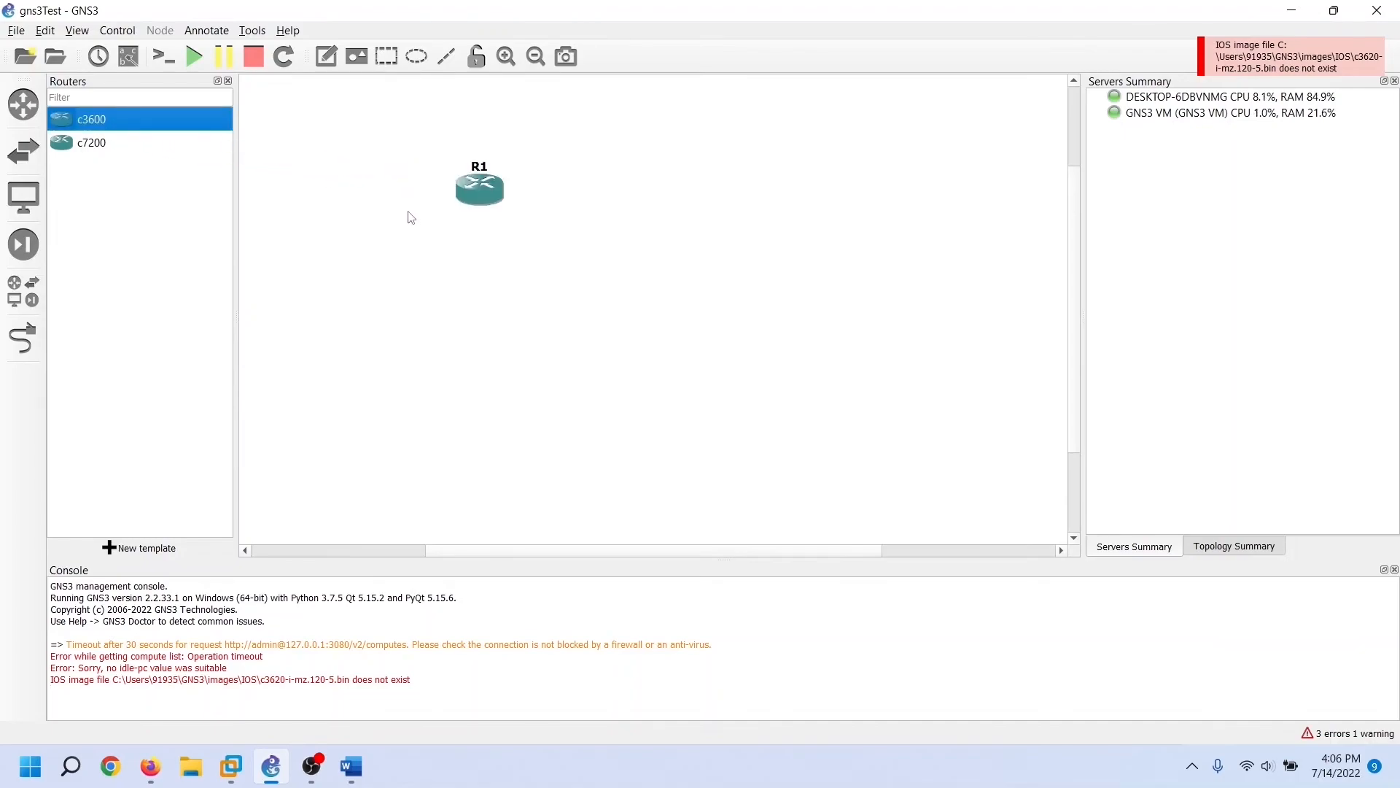
{"action": "left_click_drag", "start_coordinate": [89, 148], "coordinate": [623, 210]}
Link R1's Ethernet0/0 to R2's FastEthernet0/0
{"action": "left_click", "coordinate": [29, 338]}
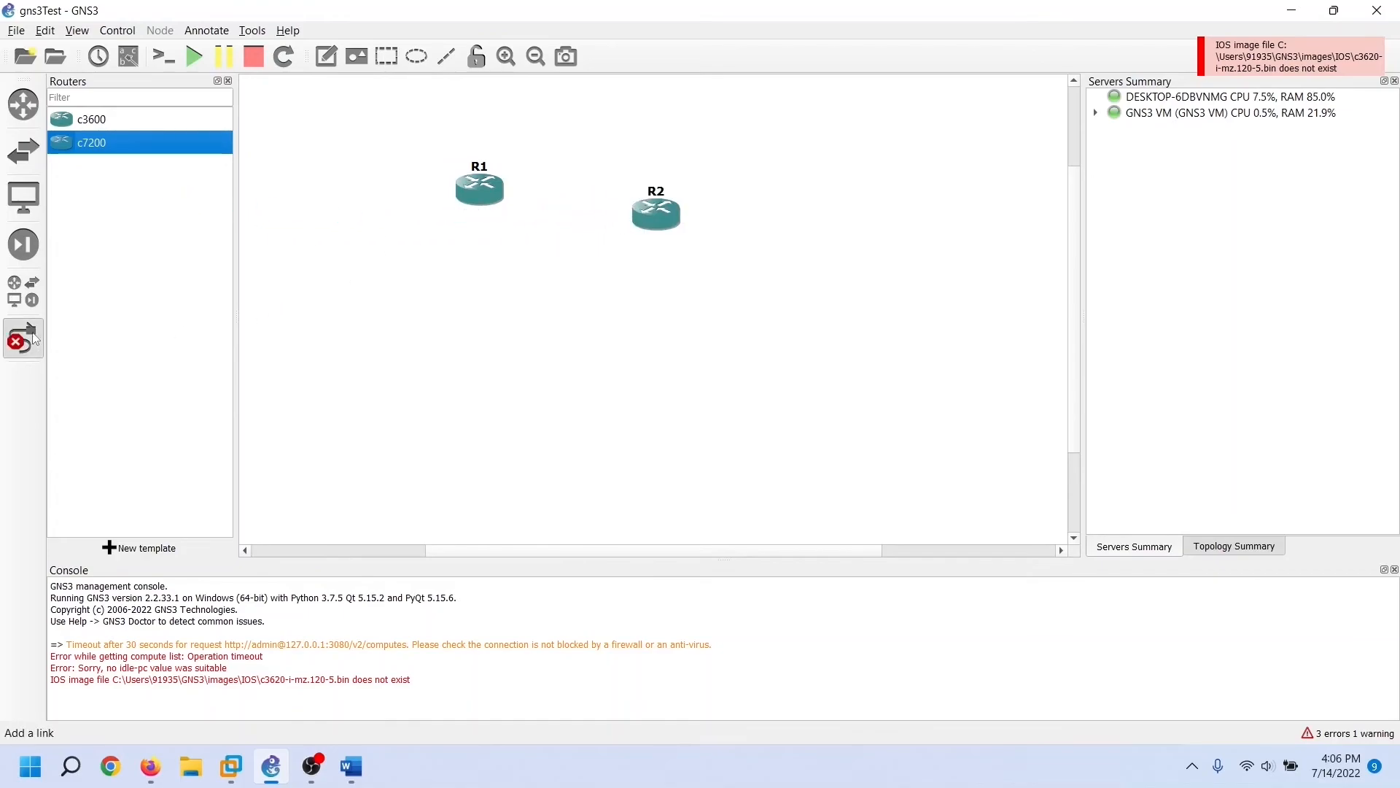
{"action": "left_click", "coordinate": [482, 194]}
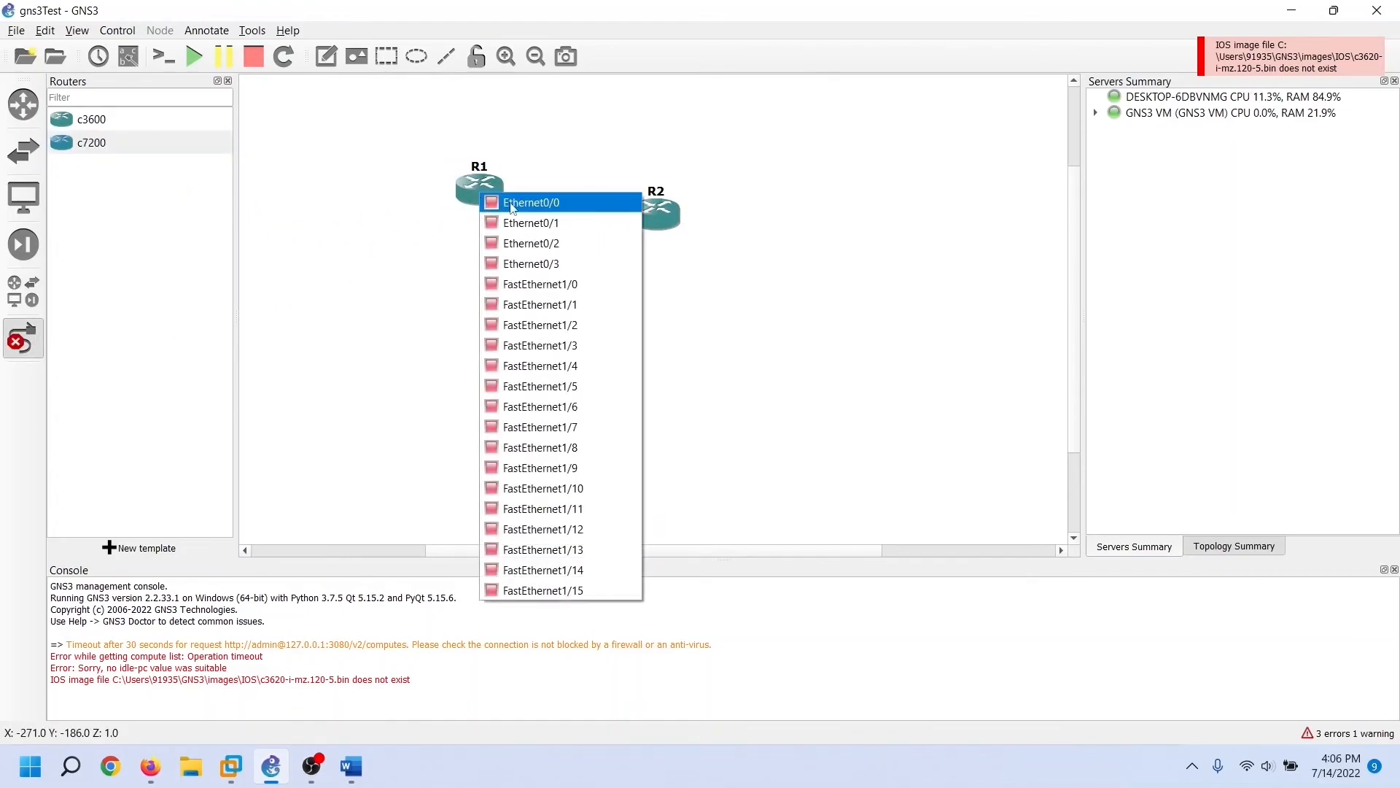
{"action": "left_click", "coordinate": [512, 204]}
{"action": "left_click", "coordinate": [657, 211]}
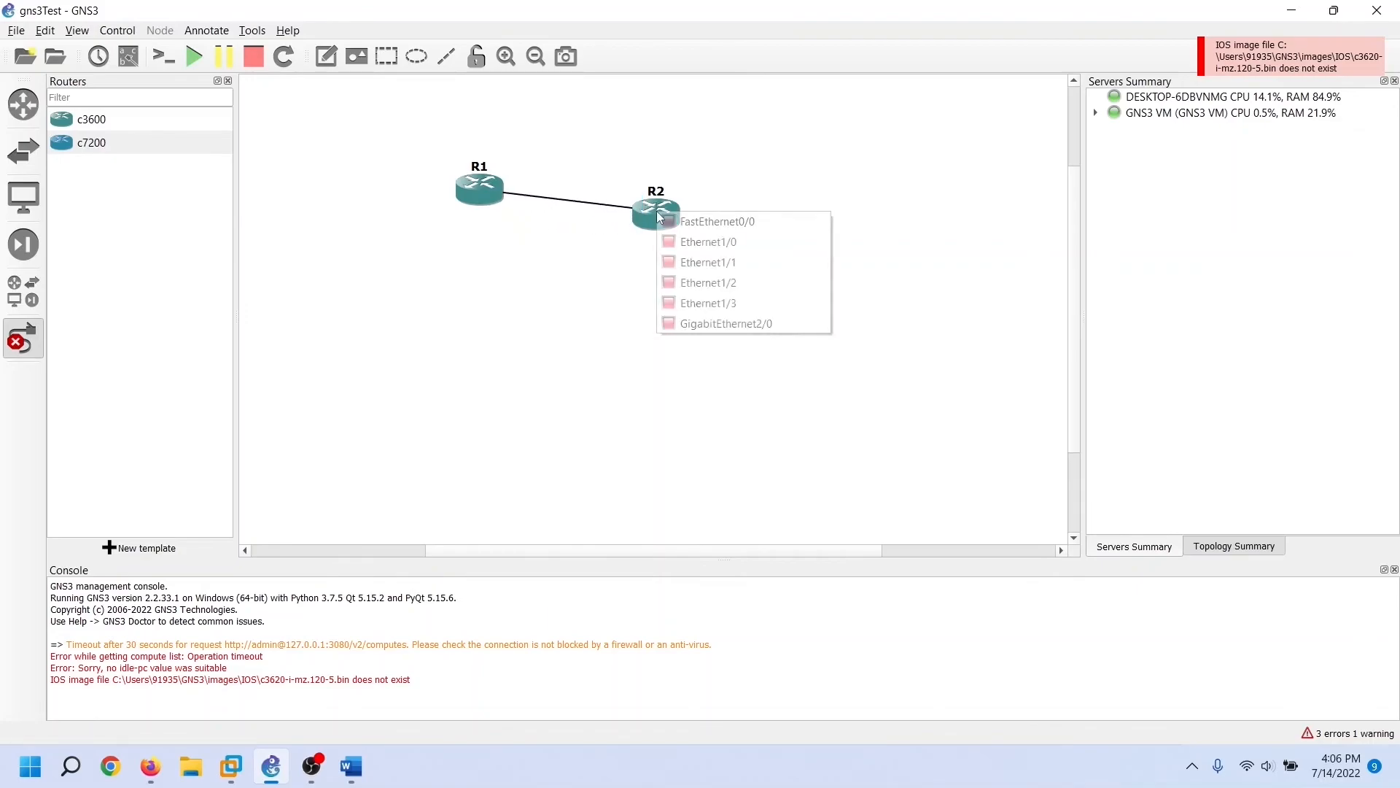
{"action": "left_click", "coordinate": [687, 223]}
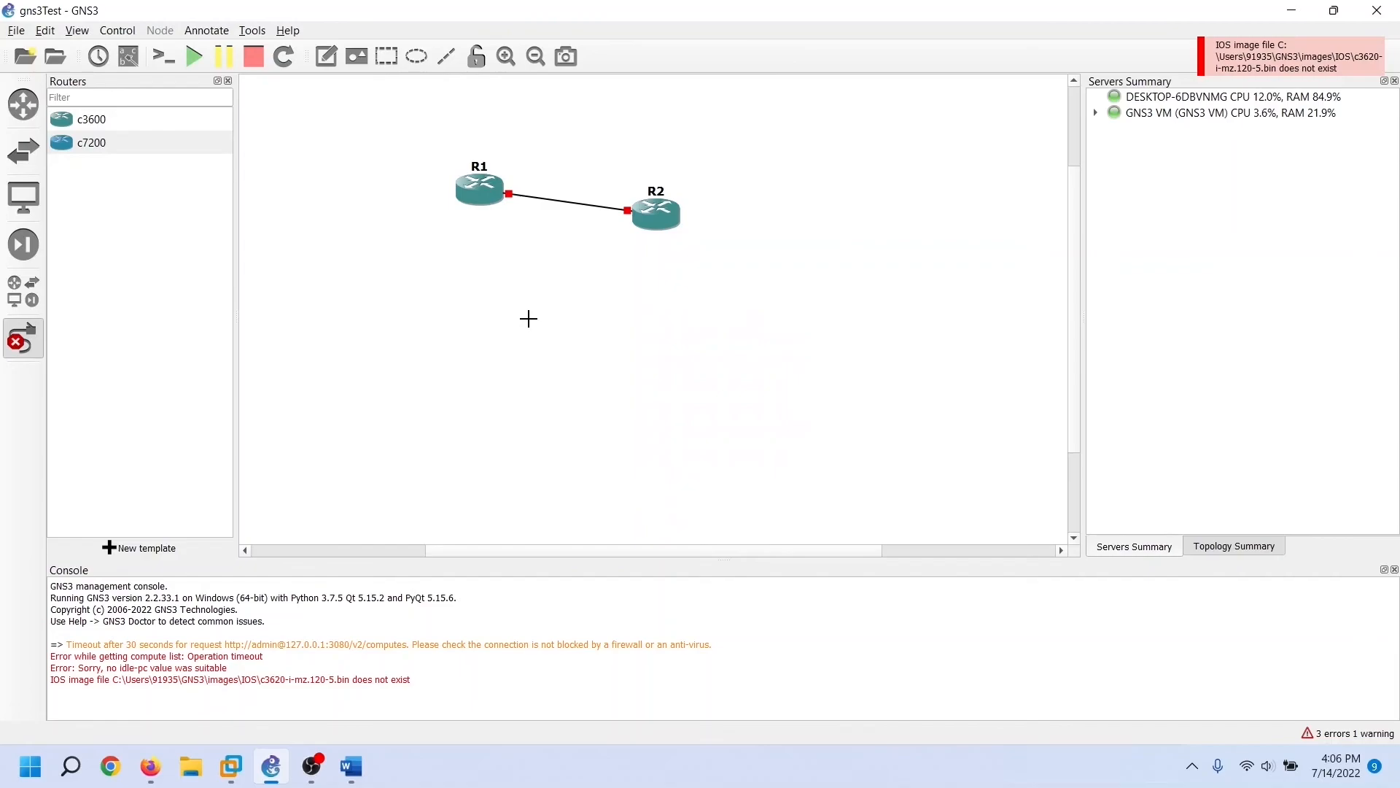
Start all devices and move the Solar-PuTTY console window aside to show the topology
{"action": "left_click", "coordinate": [194, 56]}
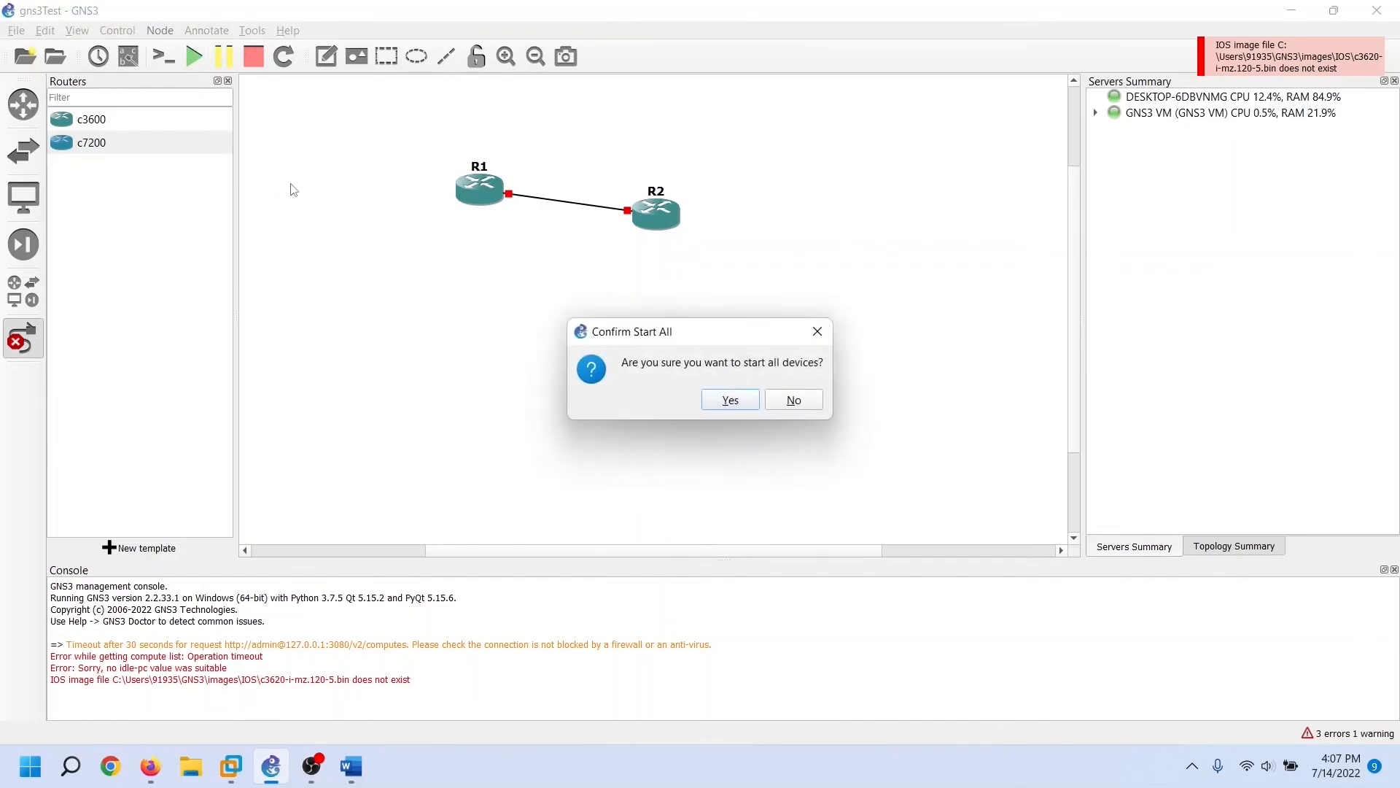
{"action": "left_click", "coordinate": [727, 406]}
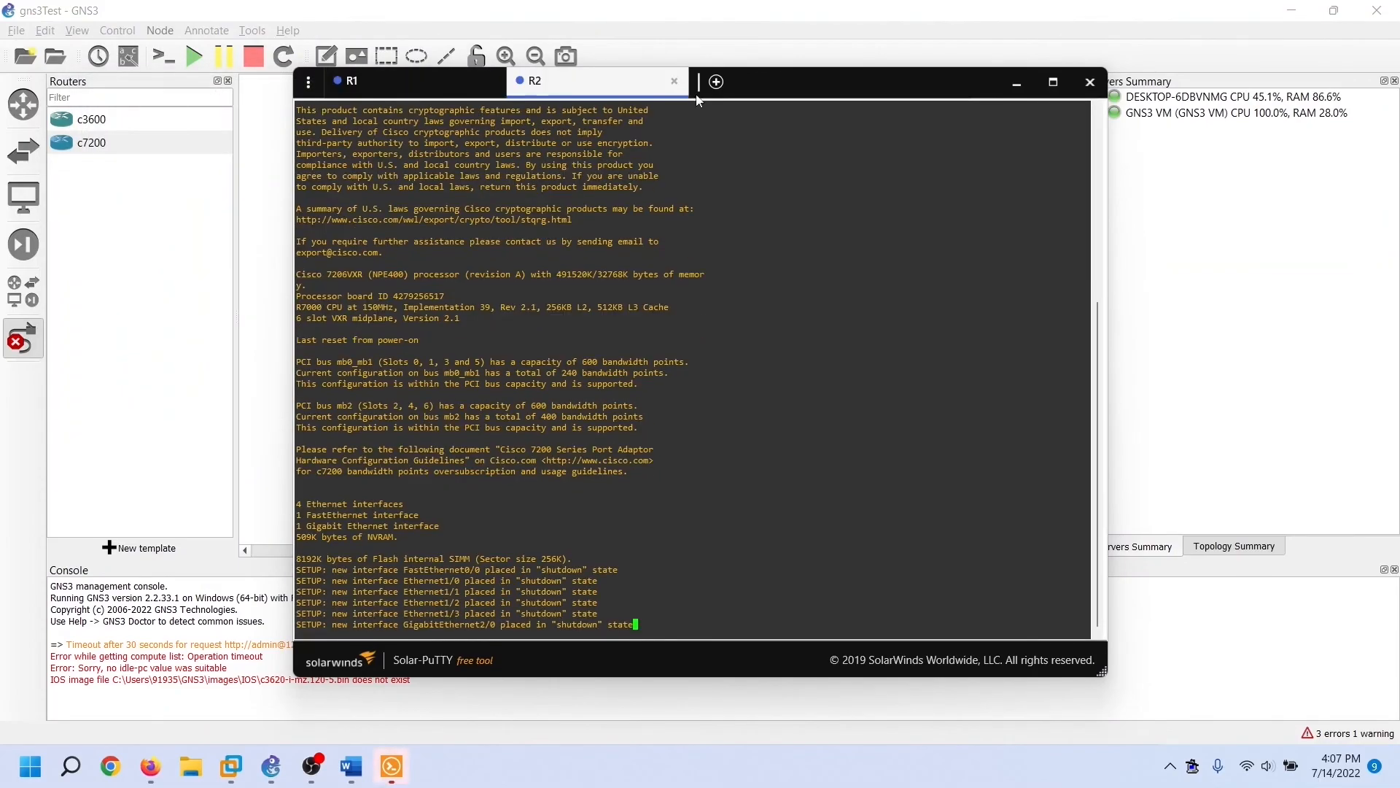
{"action": "left_click_drag", "start_coordinate": [752, 82], "coordinate": [926, 268]}
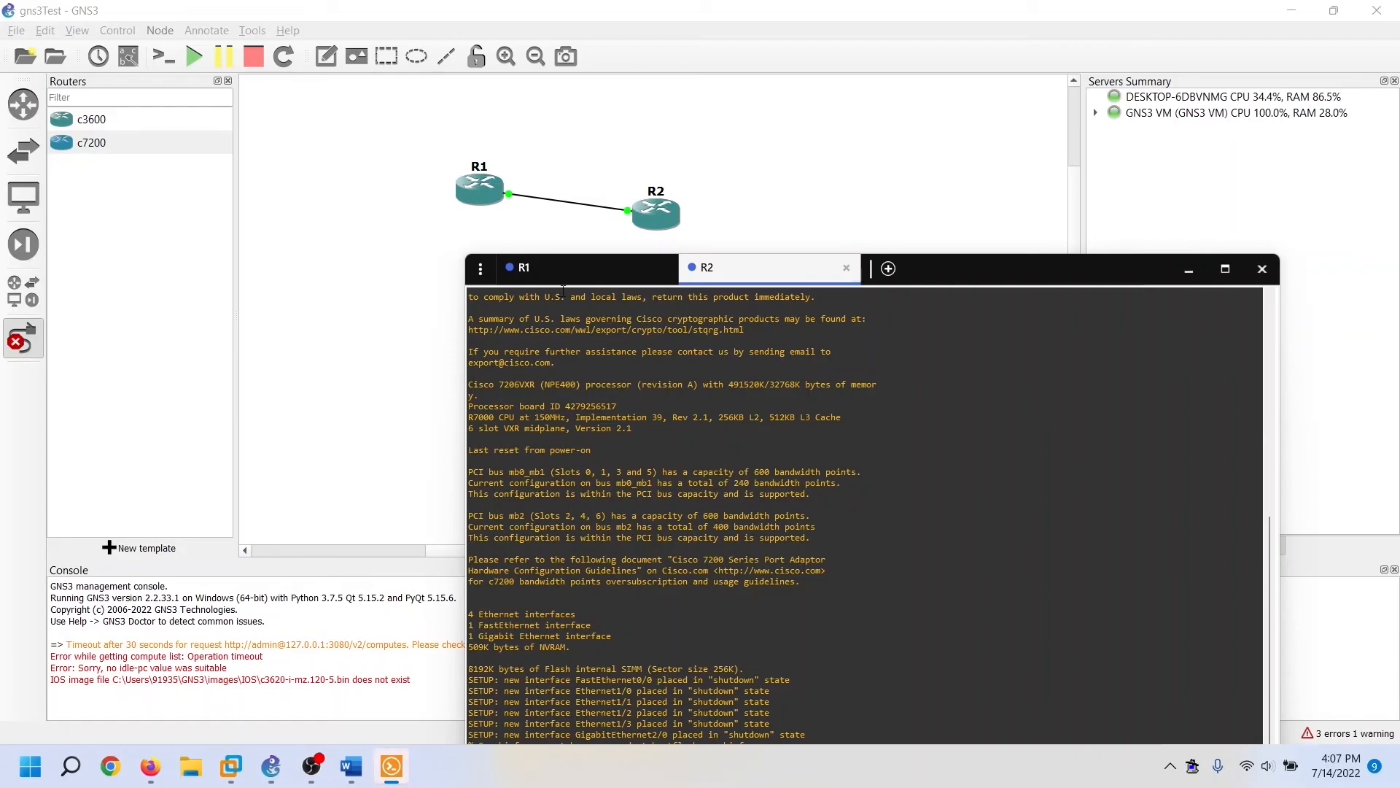